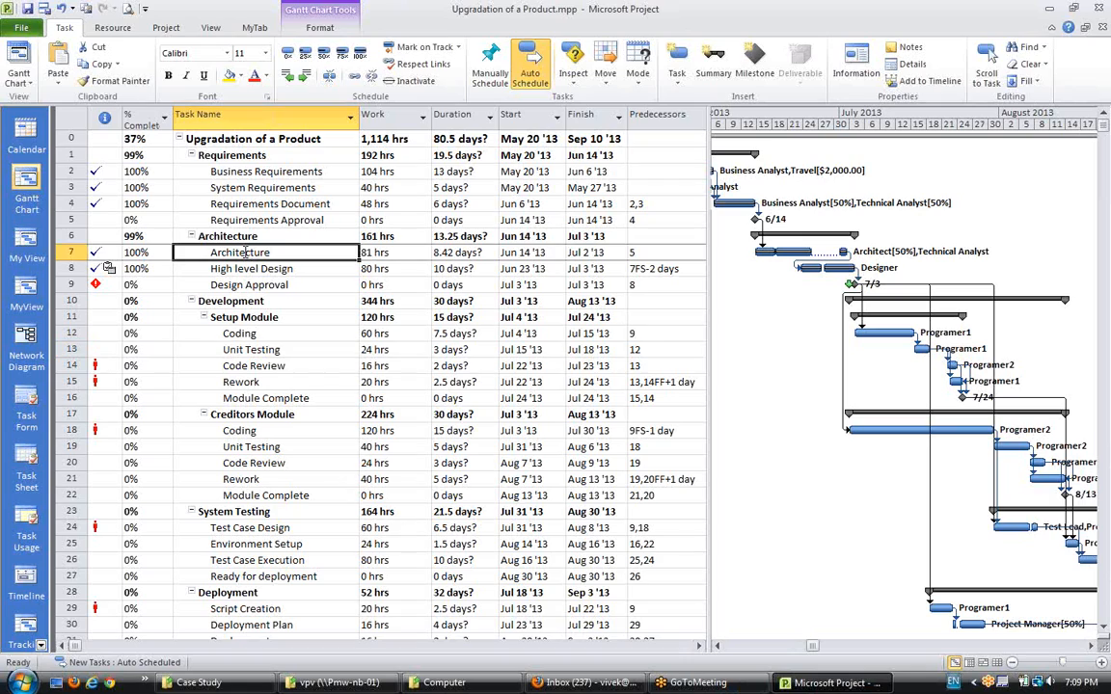
{"action": "left_click", "coordinate": [231, 203]}
{"action": "left_click", "coordinate": [264, 187]}
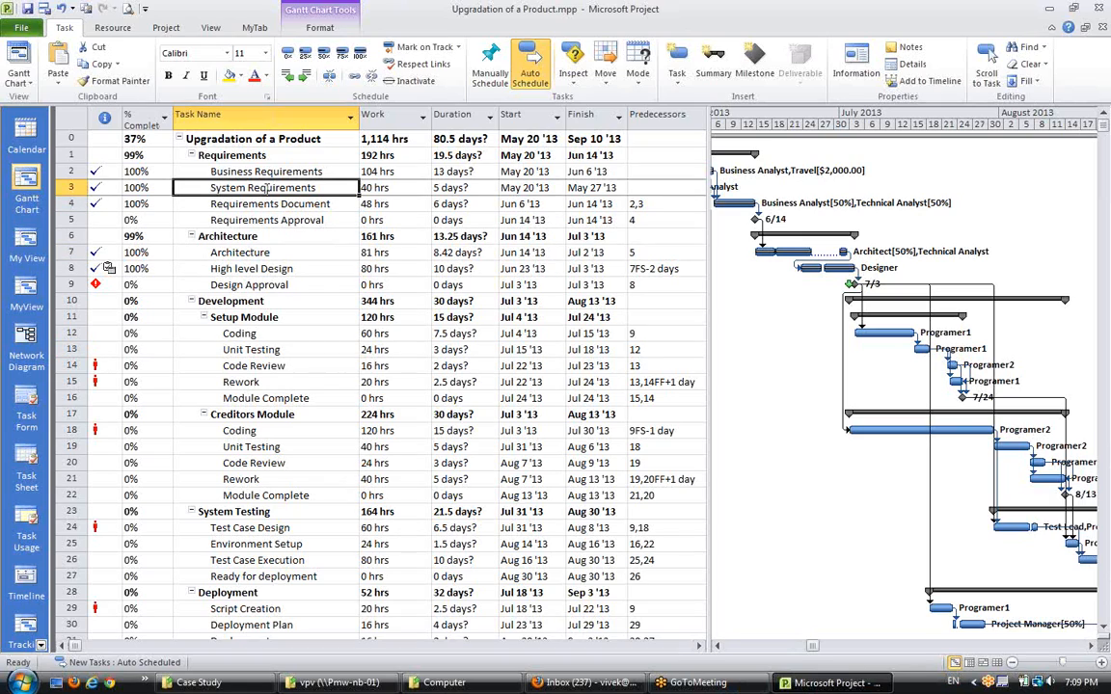
{"action": "left_click", "coordinate": [246, 172]}
{"action": "left_click", "coordinate": [262, 253]}
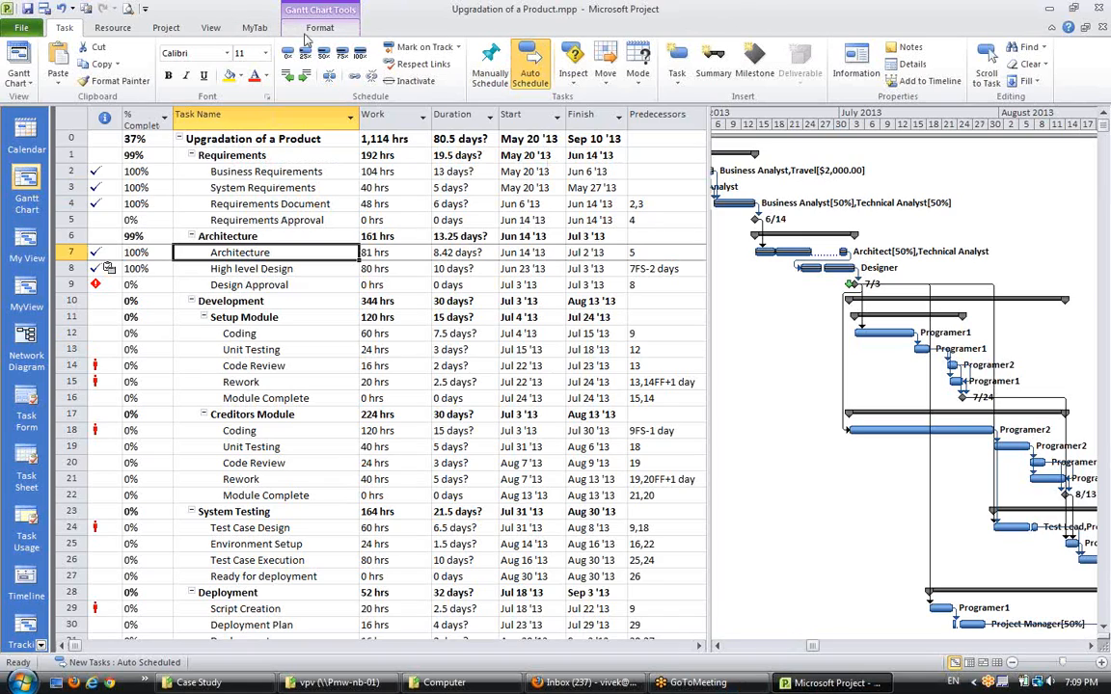
Generate the Project Summary report from the overview reports
{"action": "left_click", "coordinate": [167, 31]}
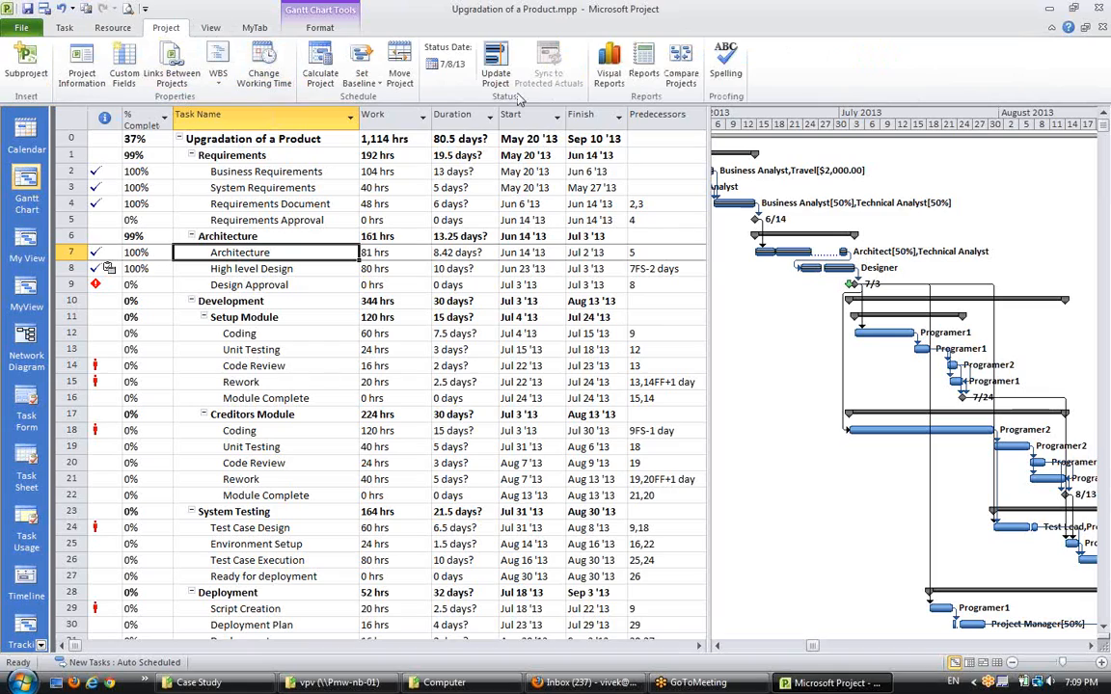
{"action": "left_click", "coordinate": [644, 77]}
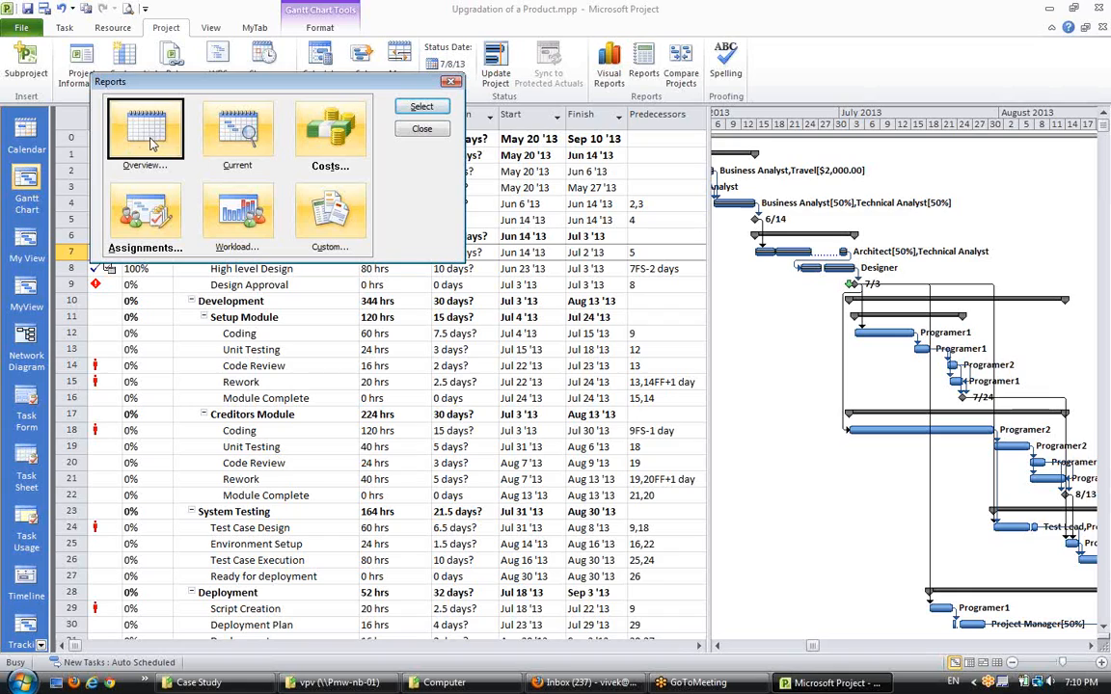
{"action": "left_click", "coordinate": [414, 106]}
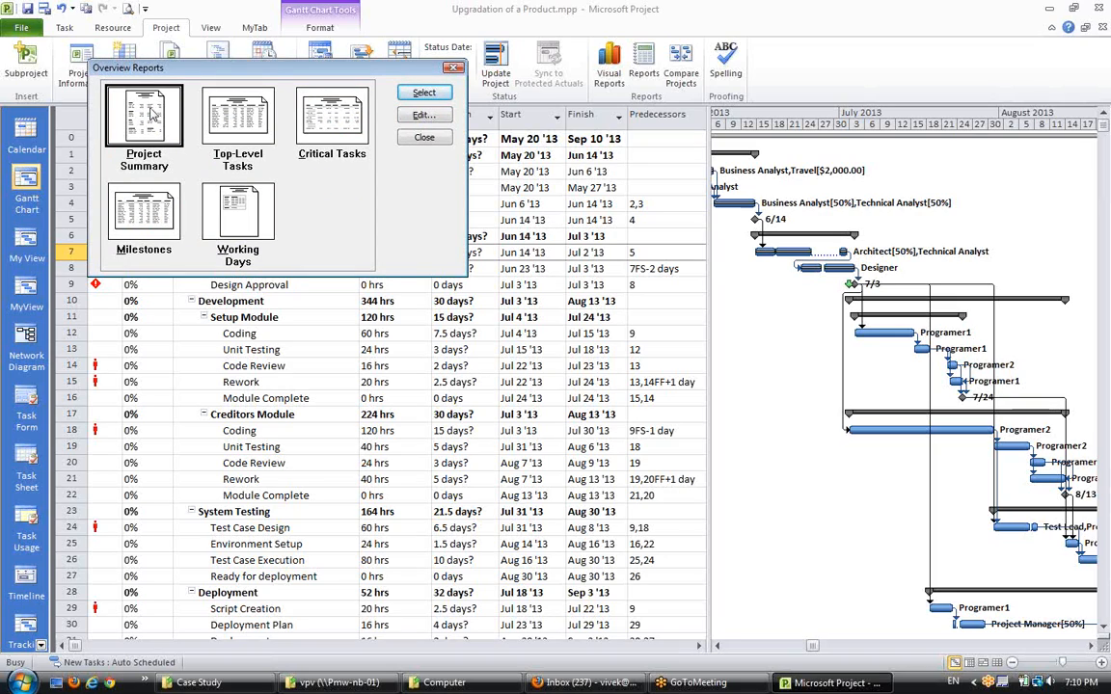
{"action": "left_click", "coordinate": [412, 89]}
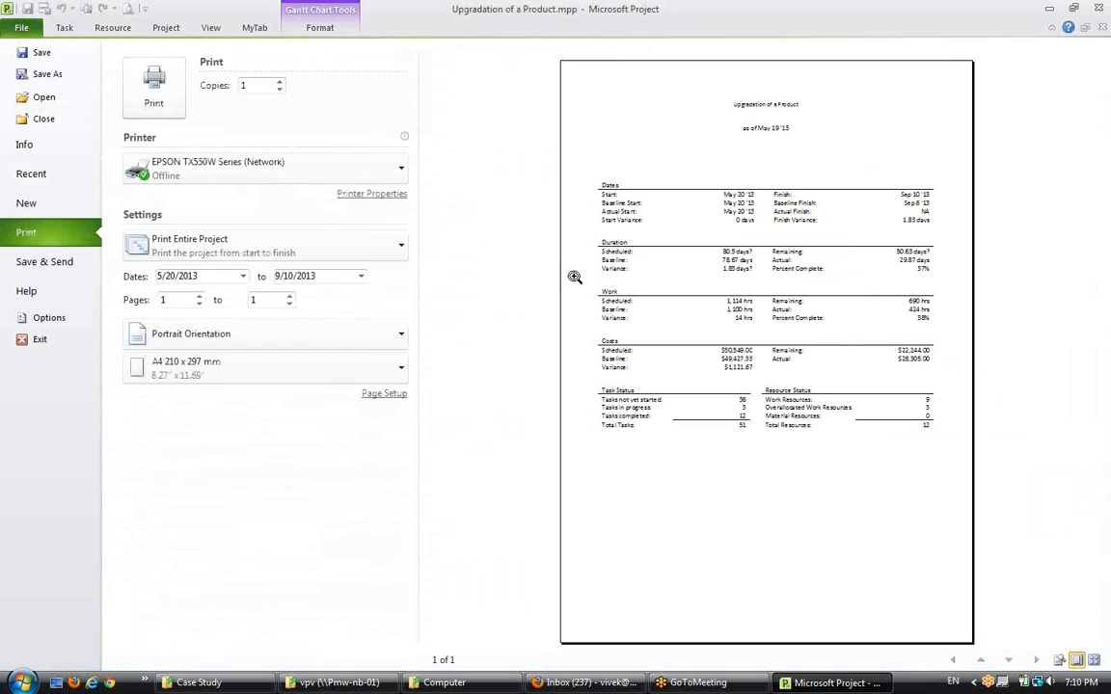
{"action": "left_click", "coordinate": [678, 293]}
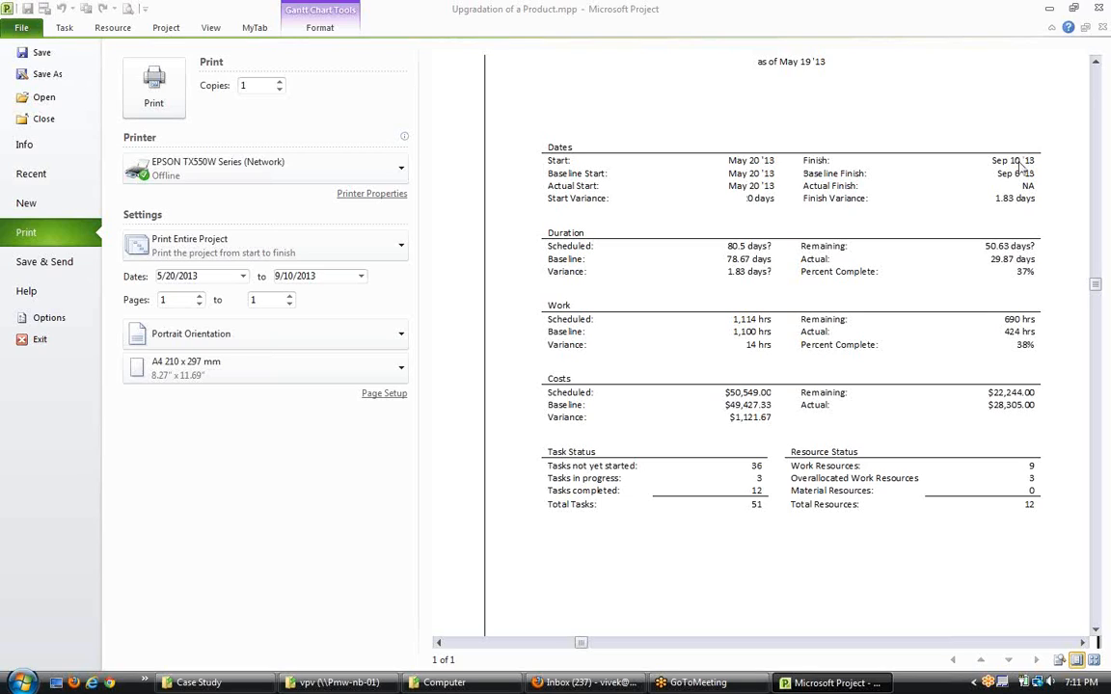
Reopen the Project Summary overview report and examine its dates, duration, work, costs, task status and resource status
{"action": "left_click", "coordinate": [166, 28]}
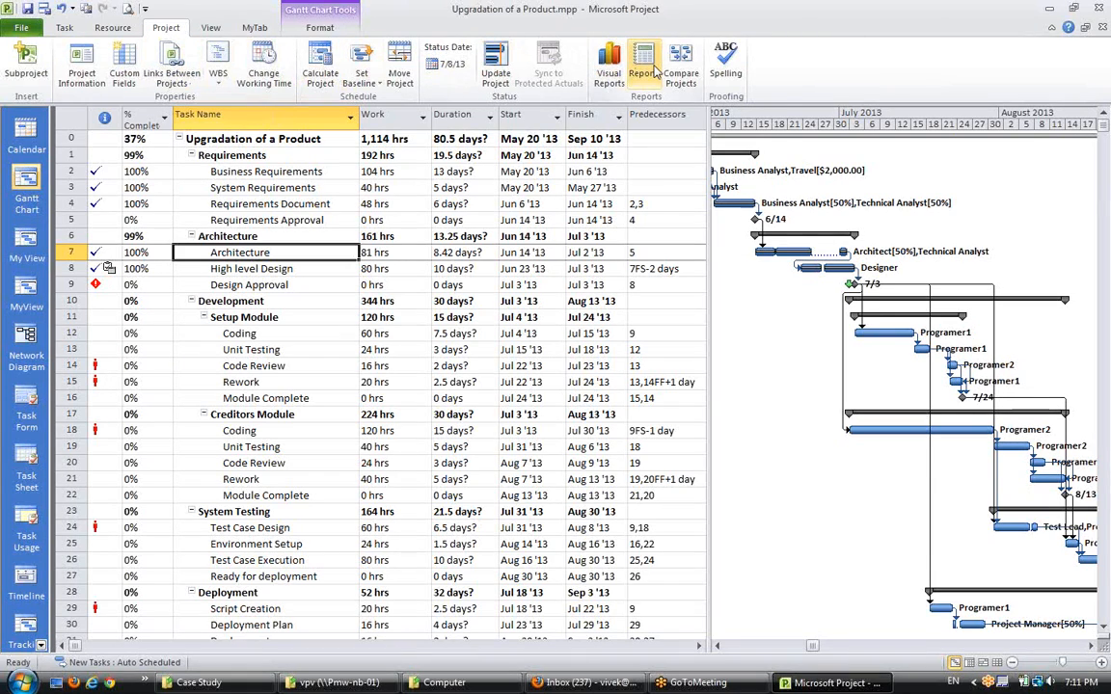
{"action": "left_click", "coordinate": [644, 65]}
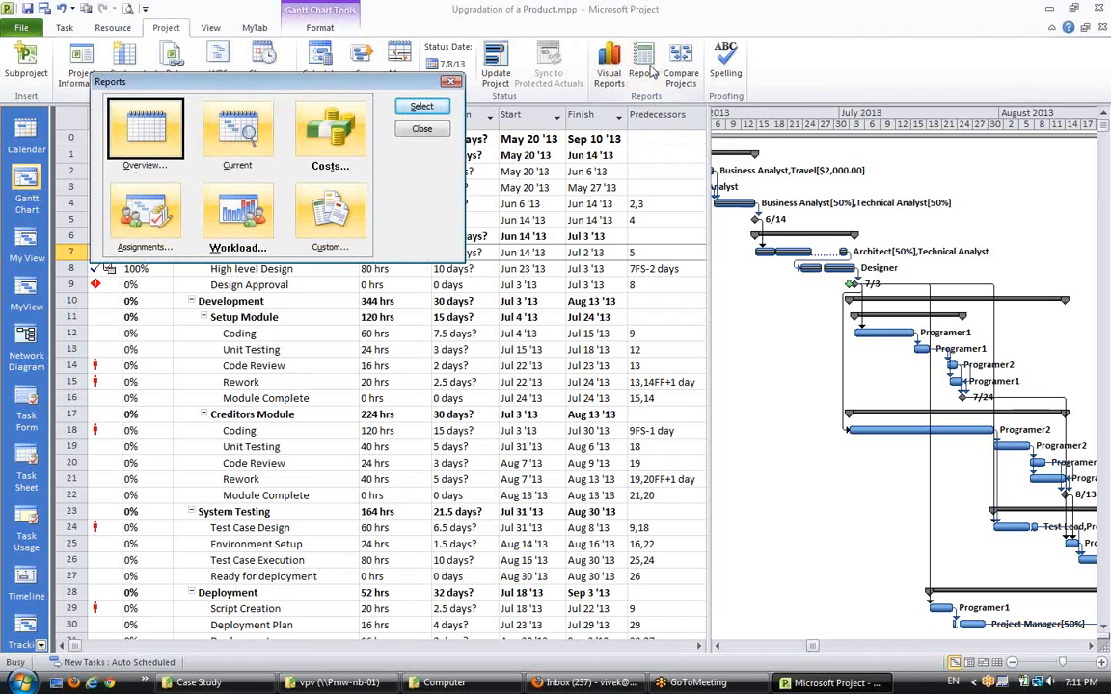
{"action": "double_click", "coordinate": [149, 128]}
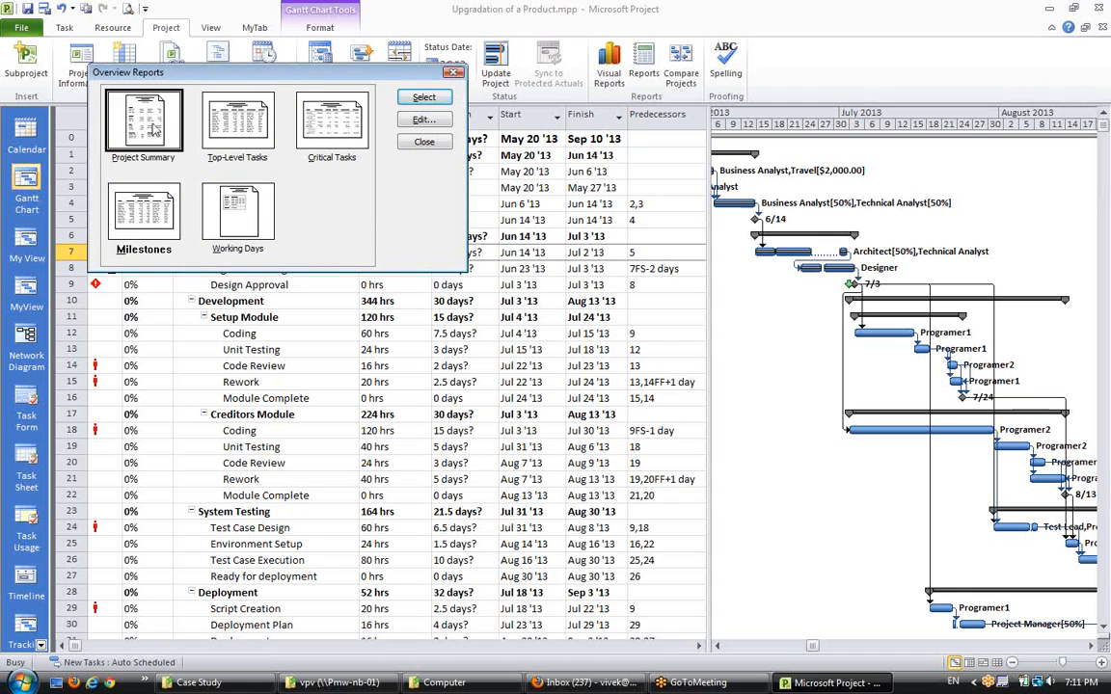
{"action": "left_click", "coordinate": [424, 98]}
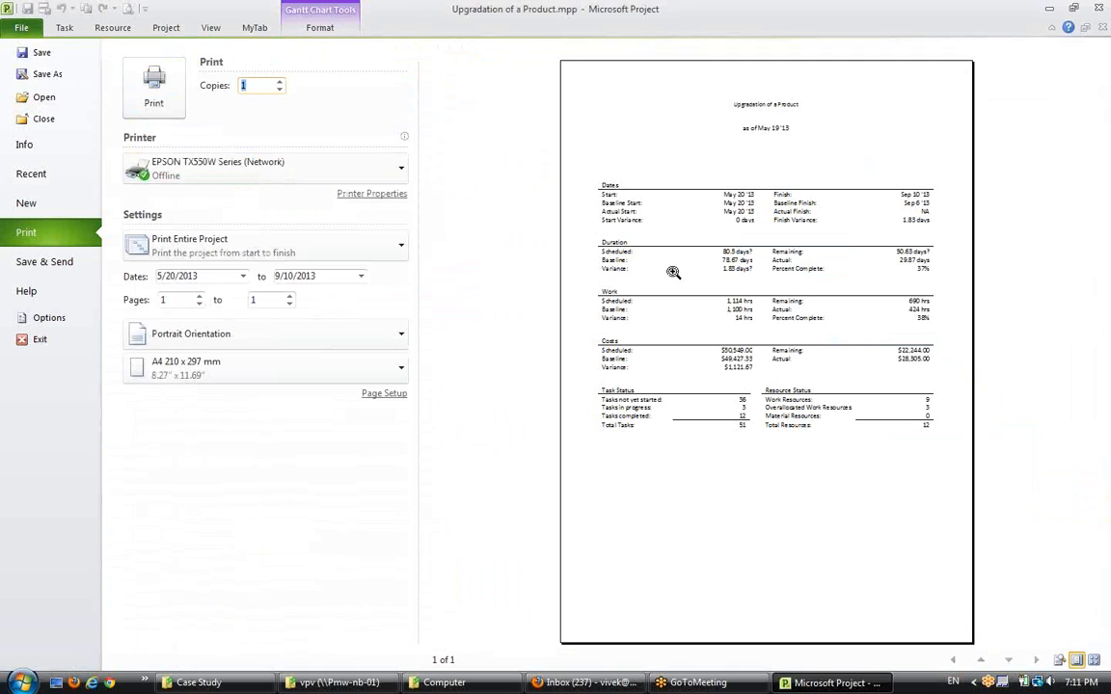
{"action": "left_click", "coordinate": [673, 273]}
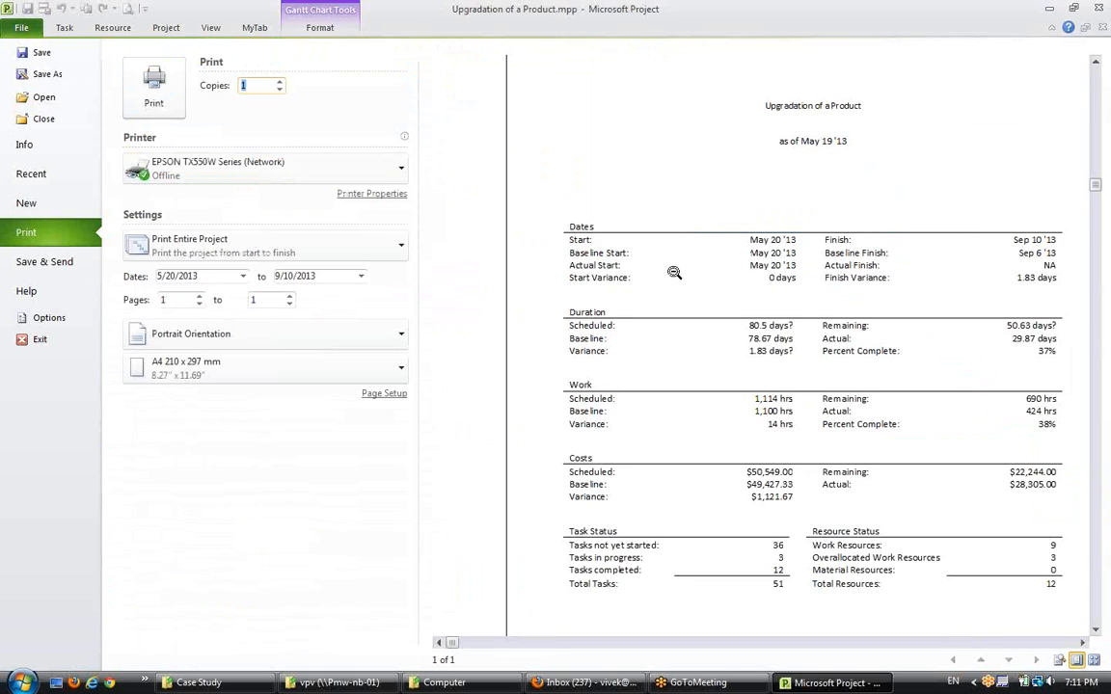
{"action": "left_click", "coordinate": [1095, 631]}
{"action": "left_click", "coordinate": [1095, 633]}
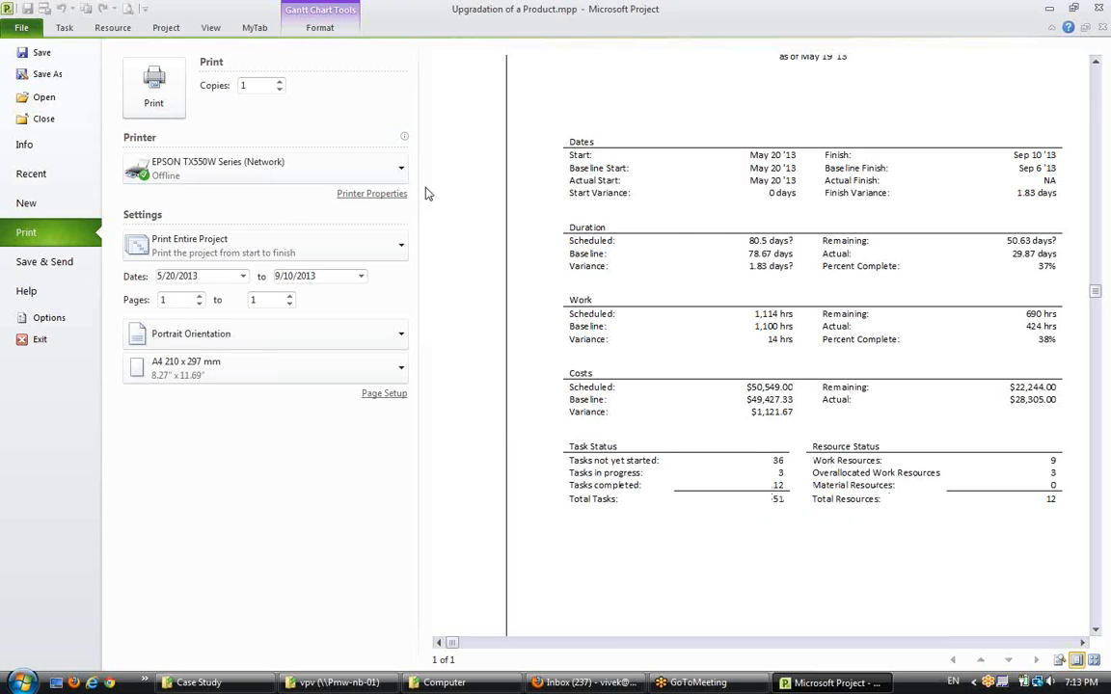
Leave the summary preview and start the Tasks Starting Soon report from the current activity reports
{"action": "left_click", "coordinate": [164, 28]}
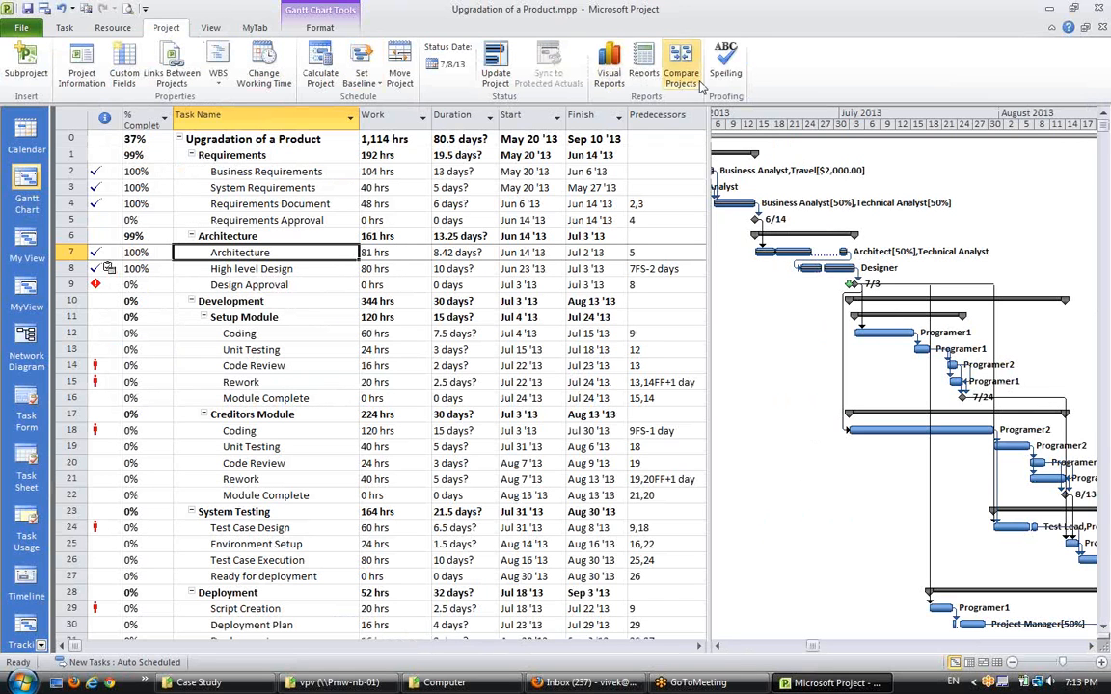
{"action": "left_click", "coordinate": [646, 70]}
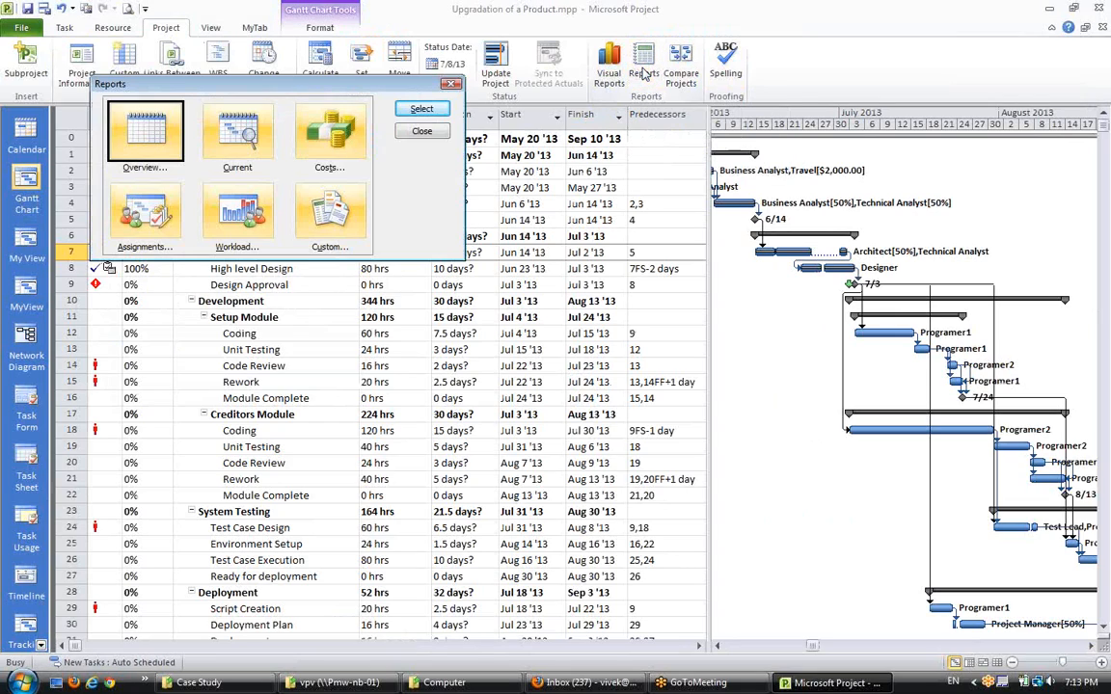
{"action": "left_click", "coordinate": [241, 137]}
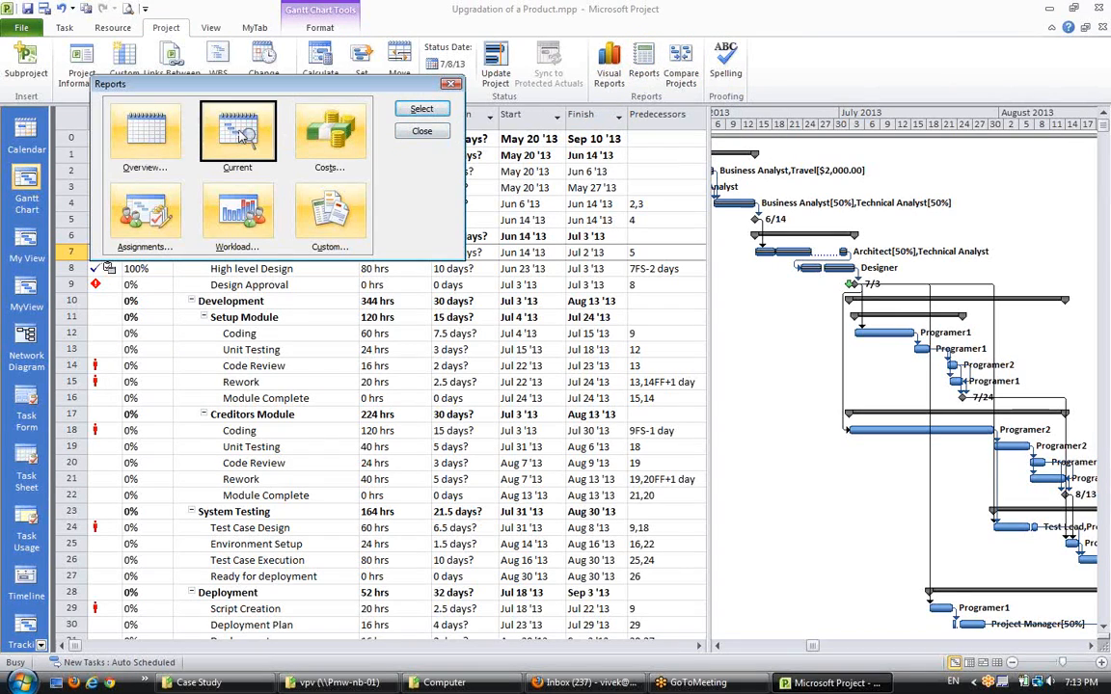
{"action": "double_click", "coordinate": [240, 134]}
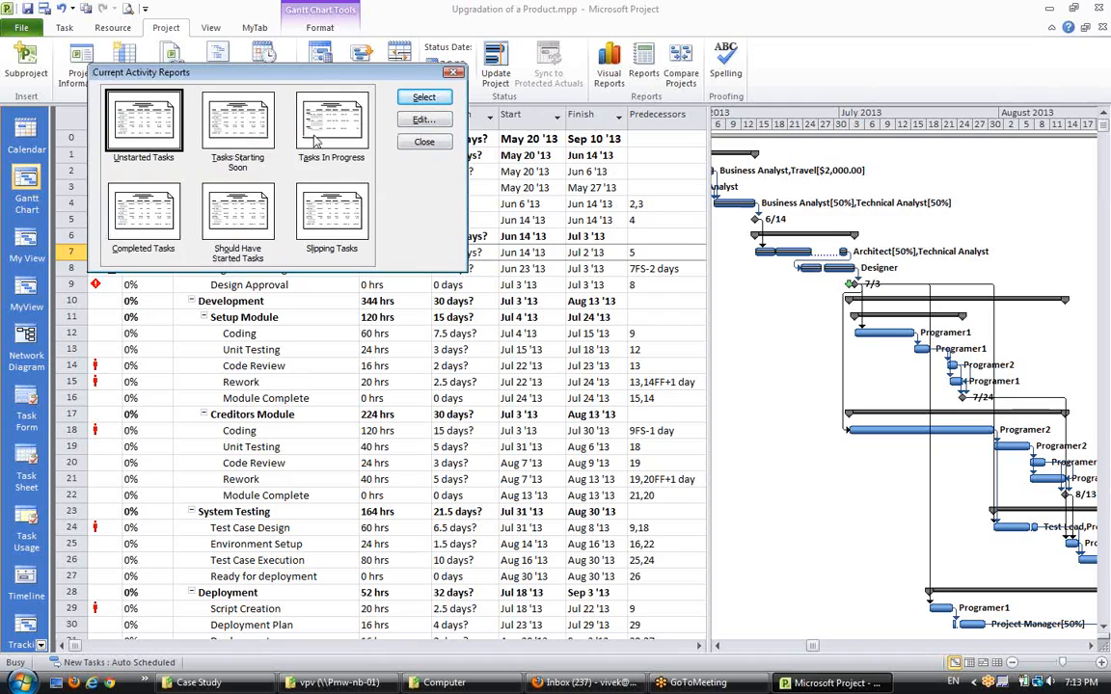
{"action": "left_click", "coordinate": [231, 132]}
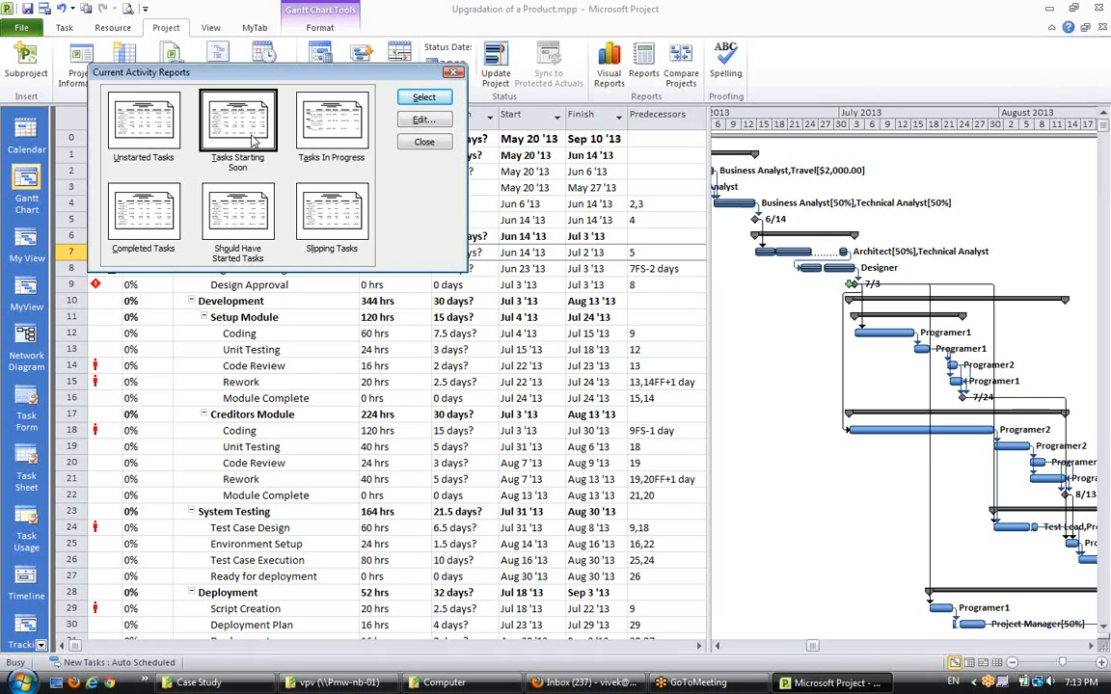
{"action": "double_click", "coordinate": [253, 137]}
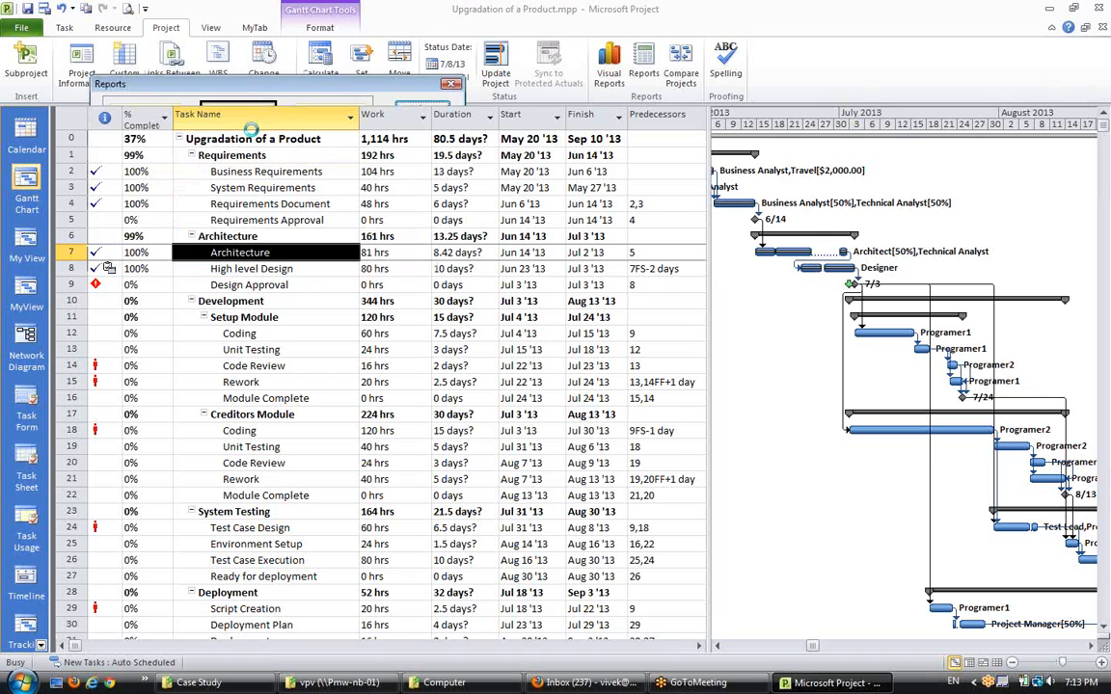
Generate the report for tasks that start or finish after Jul 8 '13 and before Jul 22 '13
{"action": "left_click", "coordinate": [597, 344]}
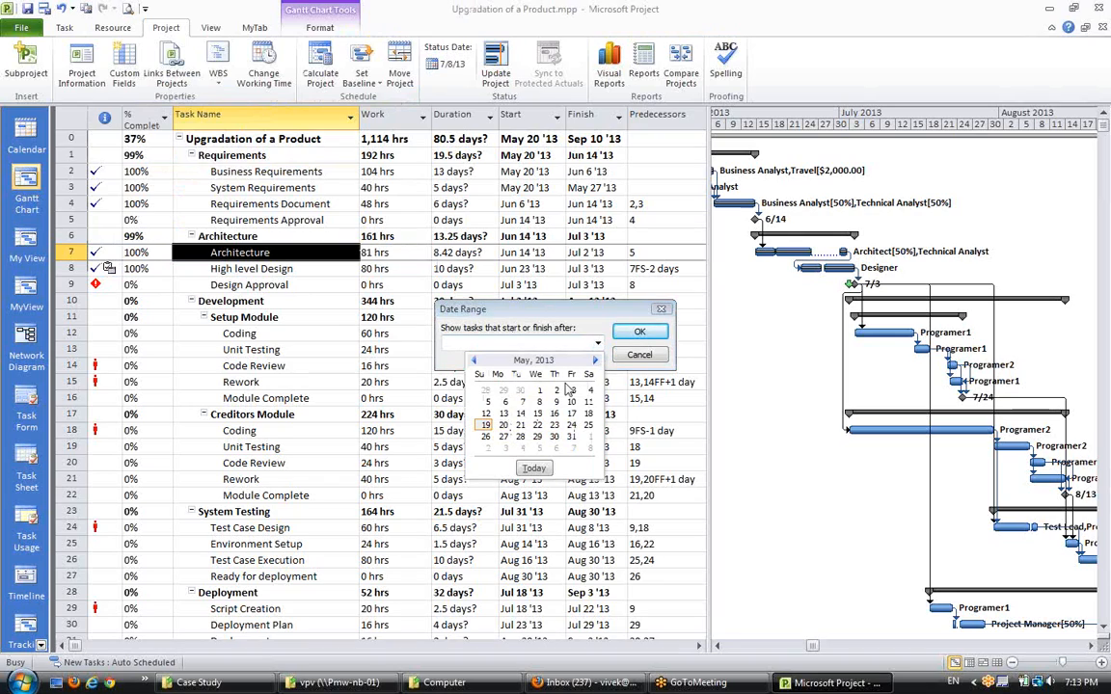
{"action": "left_click", "coordinate": [595, 360]}
{"action": "left_click", "coordinate": [595, 361]}
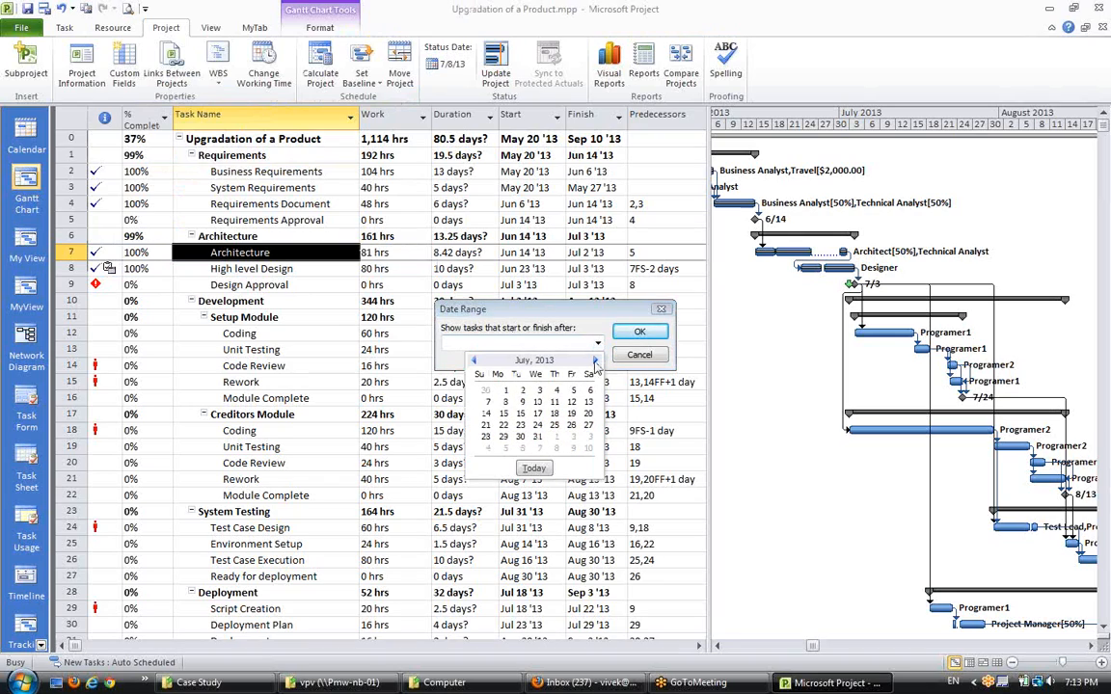
{"action": "left_click", "coordinate": [503, 401]}
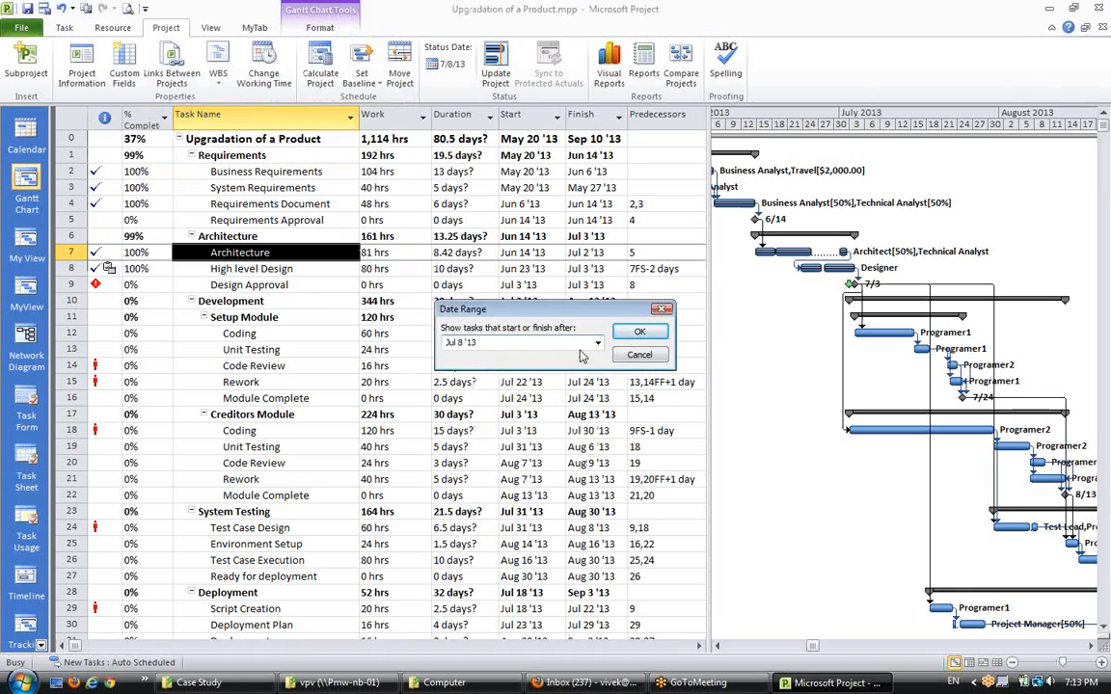
{"action": "left_click", "coordinate": [637, 334]}
{"action": "left_click", "coordinate": [598, 344]}
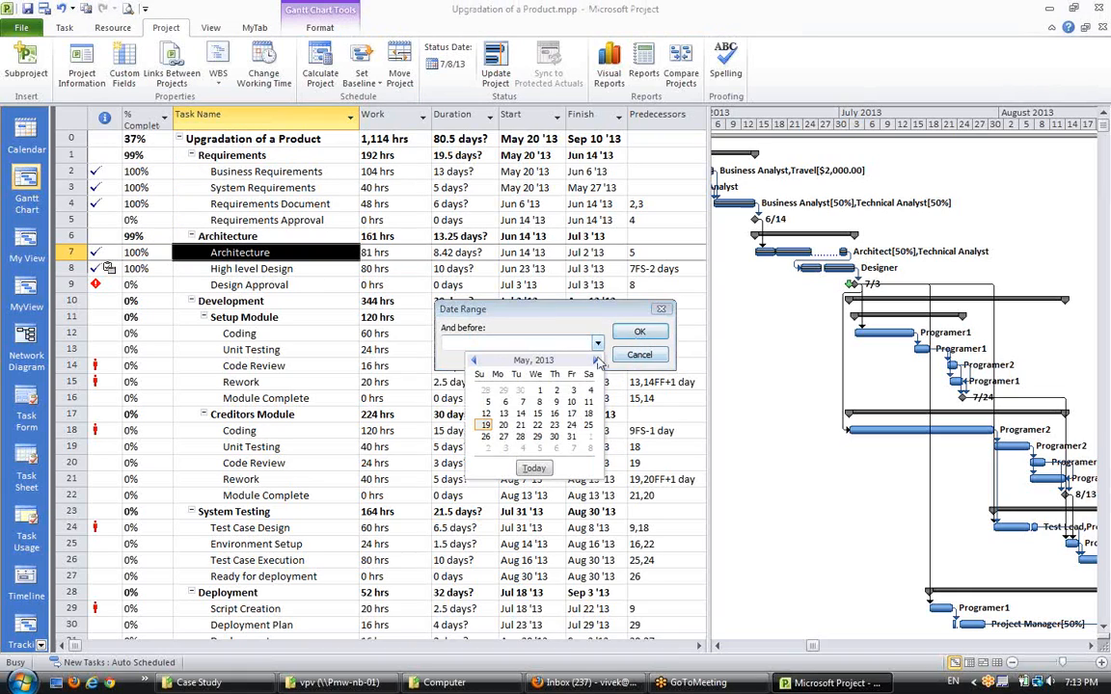
{"action": "left_click", "coordinate": [595, 361]}
{"action": "left_click", "coordinate": [595, 360]}
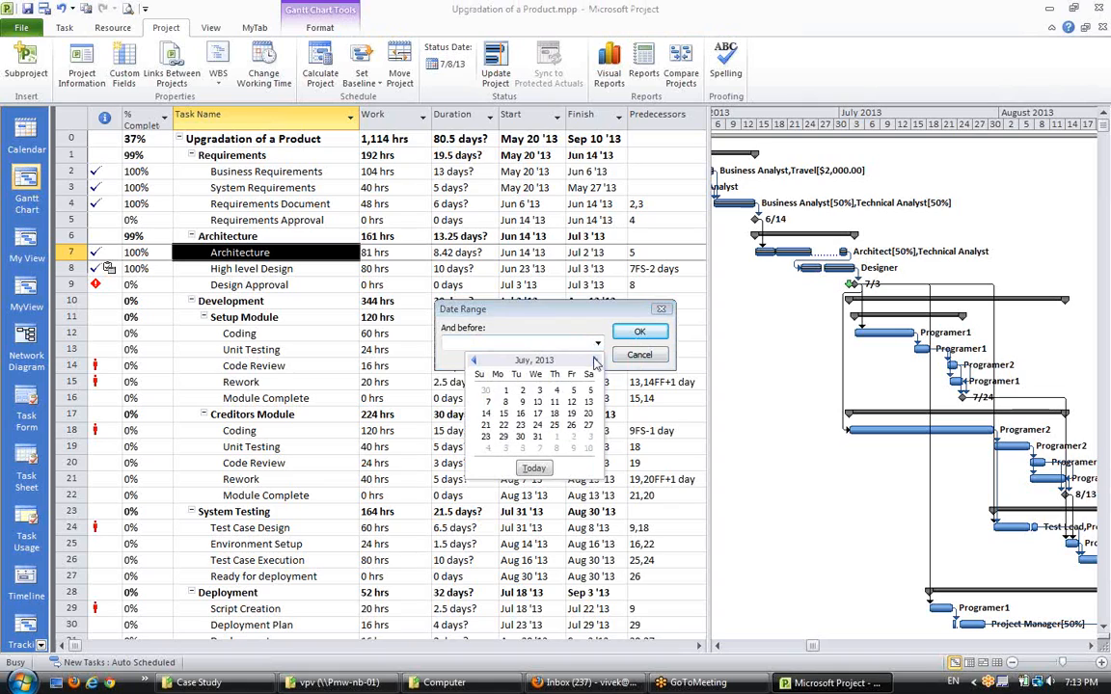
{"action": "left_click", "coordinate": [504, 425]}
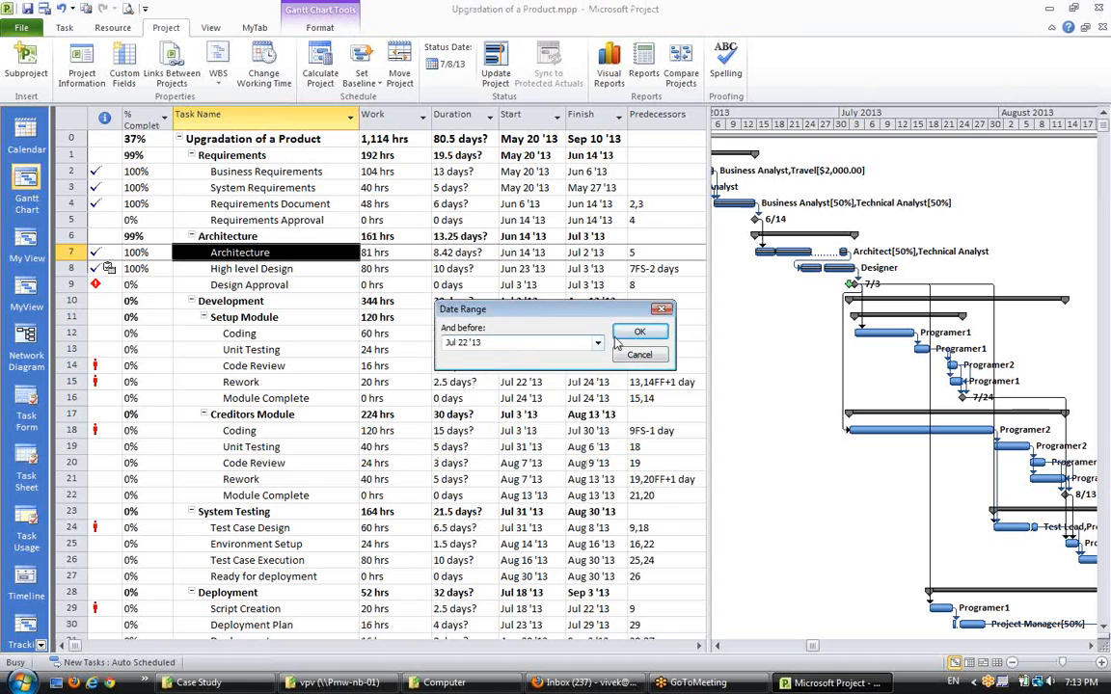
{"action": "left_click", "coordinate": [638, 333]}
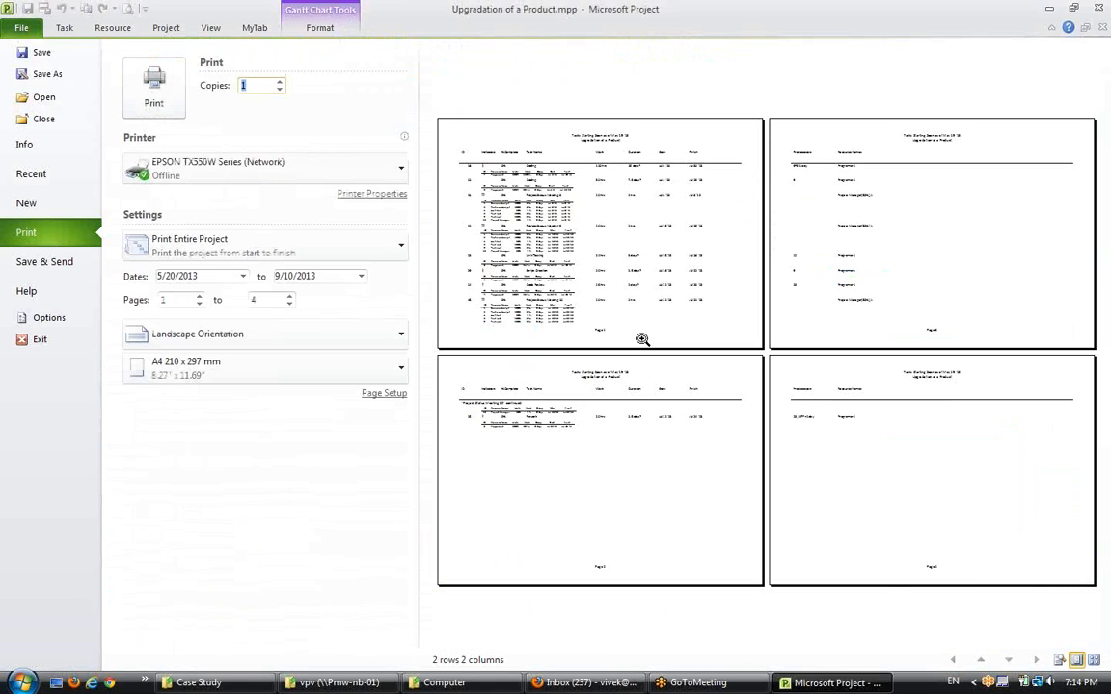
Examine the tasks and resource assignments on the first page and its continuation page of the Tasks Starting Soon report
{"action": "left_click", "coordinate": [559, 262]}
{"action": "left_click", "coordinate": [577, 339]}
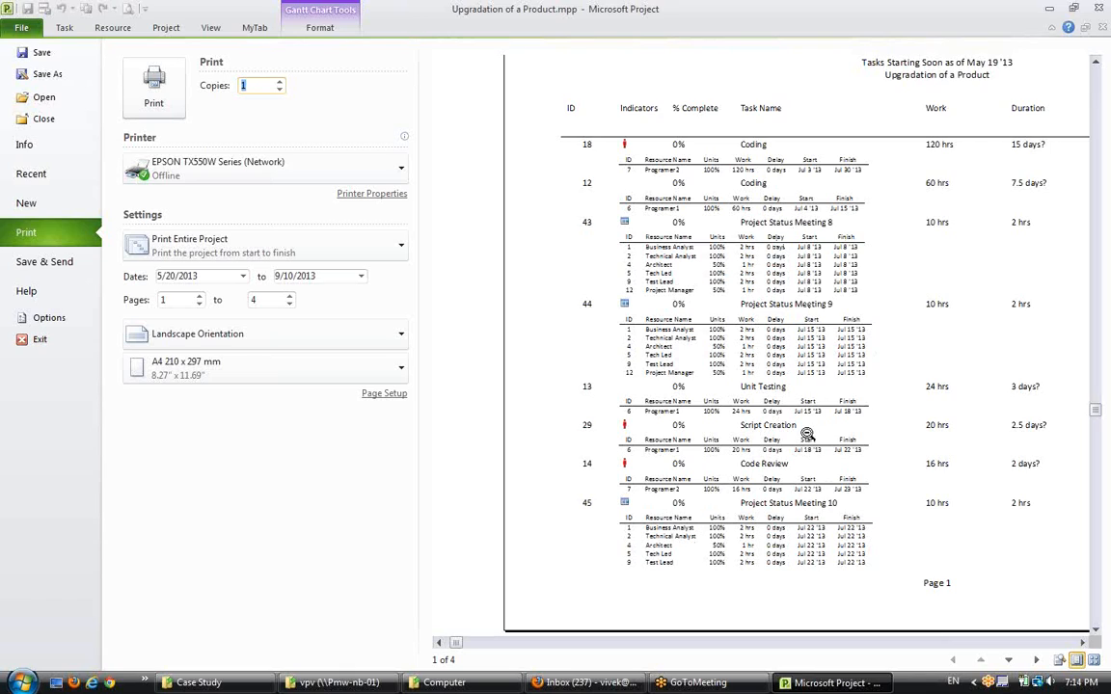
{"action": "left_click", "coordinate": [800, 536]}
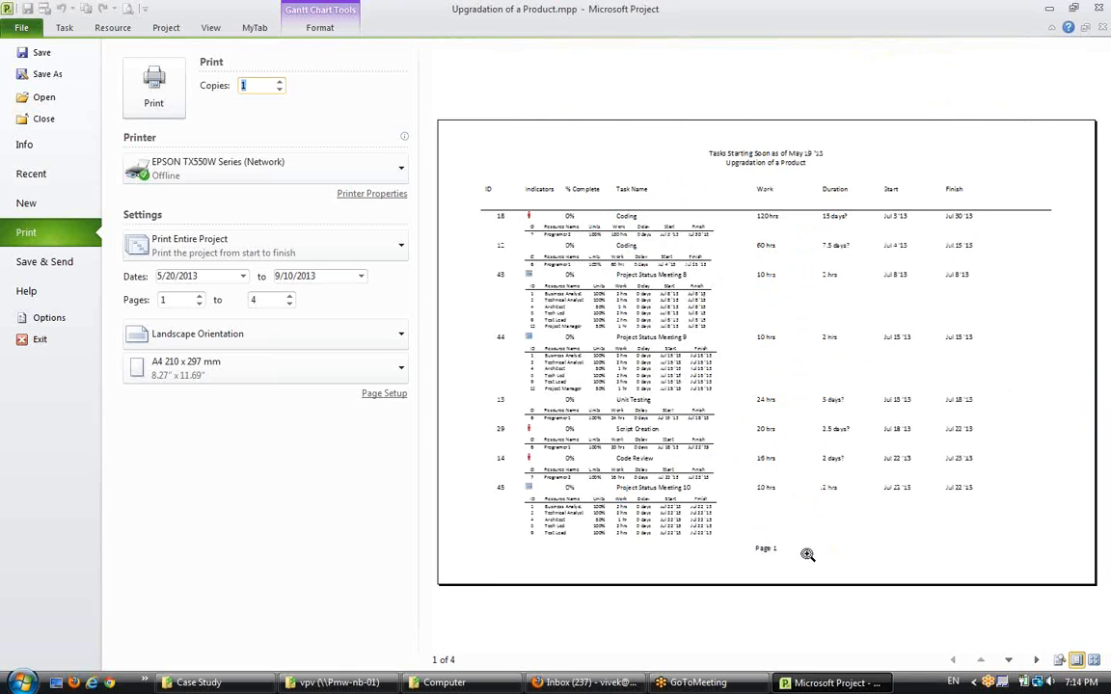
{"action": "left_click", "coordinate": [1094, 660]}
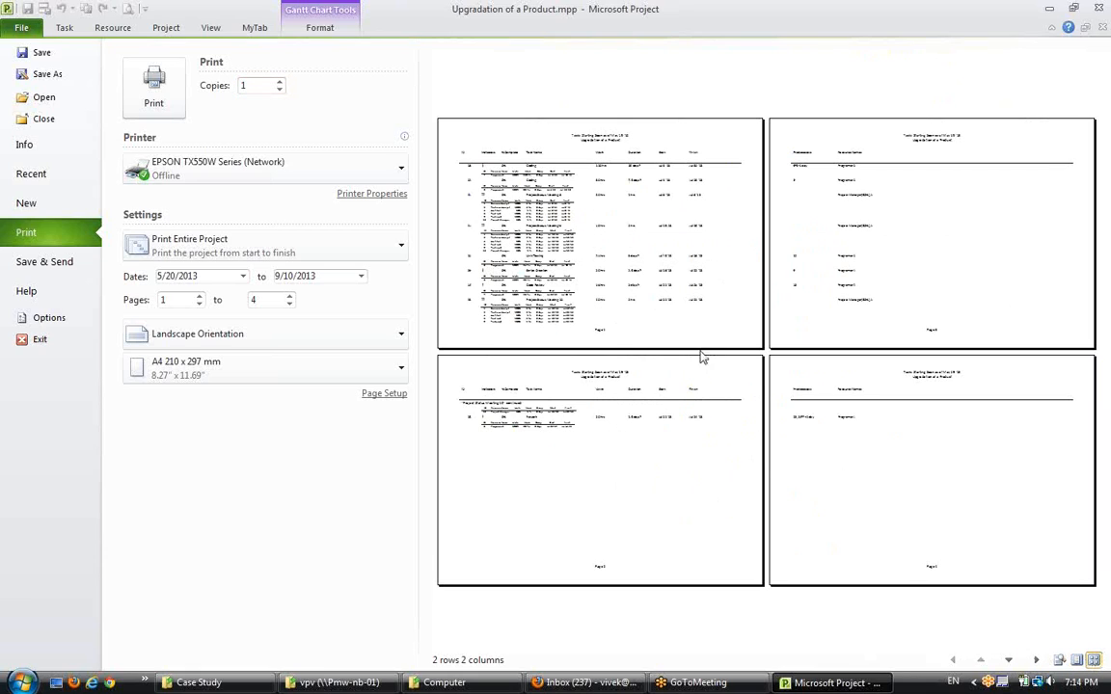
{"action": "left_click", "coordinate": [614, 411]}
{"action": "left_click", "coordinate": [619, 369]}
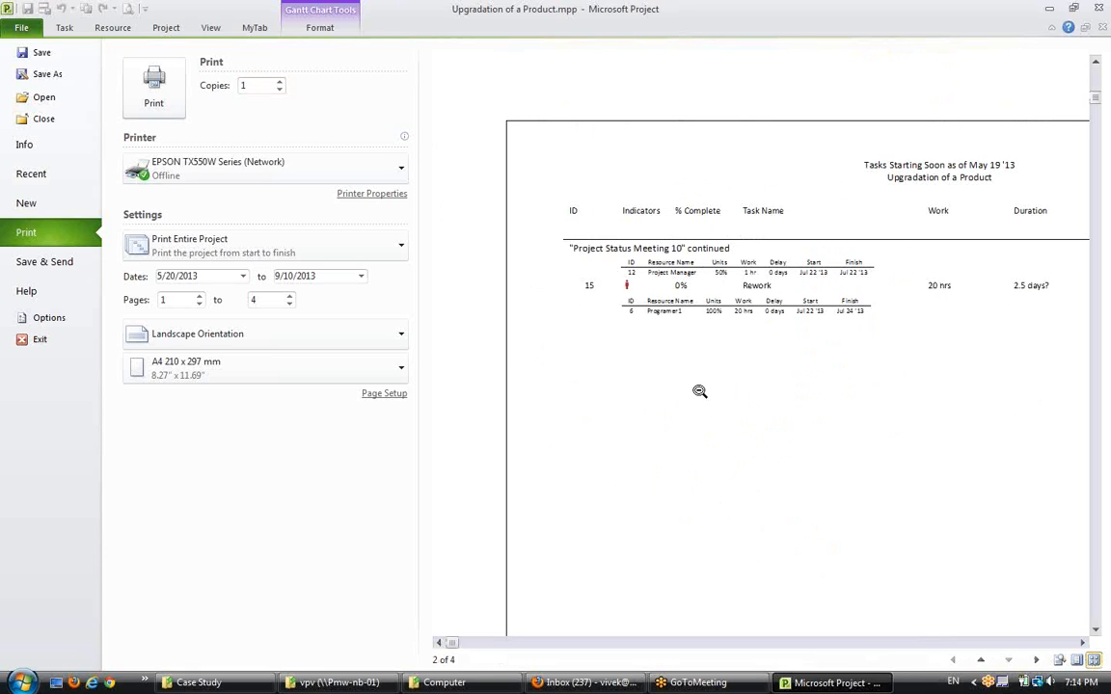
Leave the current preview and generate the Cash Flow report from the cost reports
{"action": "left_click", "coordinate": [165, 29]}
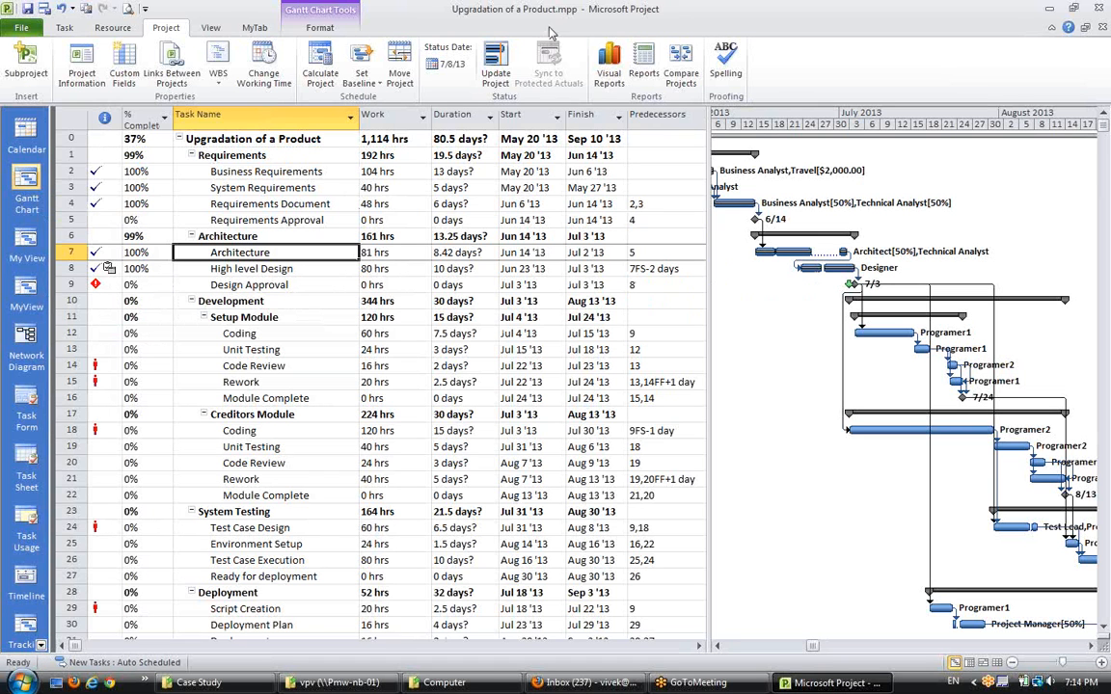
{"action": "left_click", "coordinate": [643, 72]}
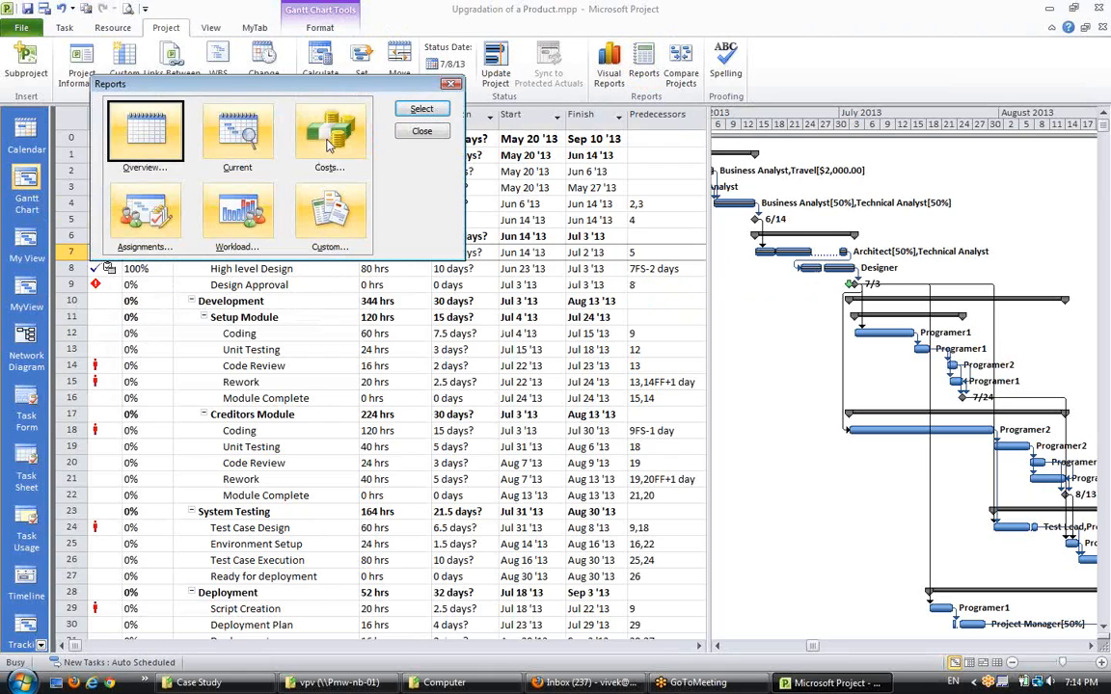
{"action": "double_click", "coordinate": [295, 127]}
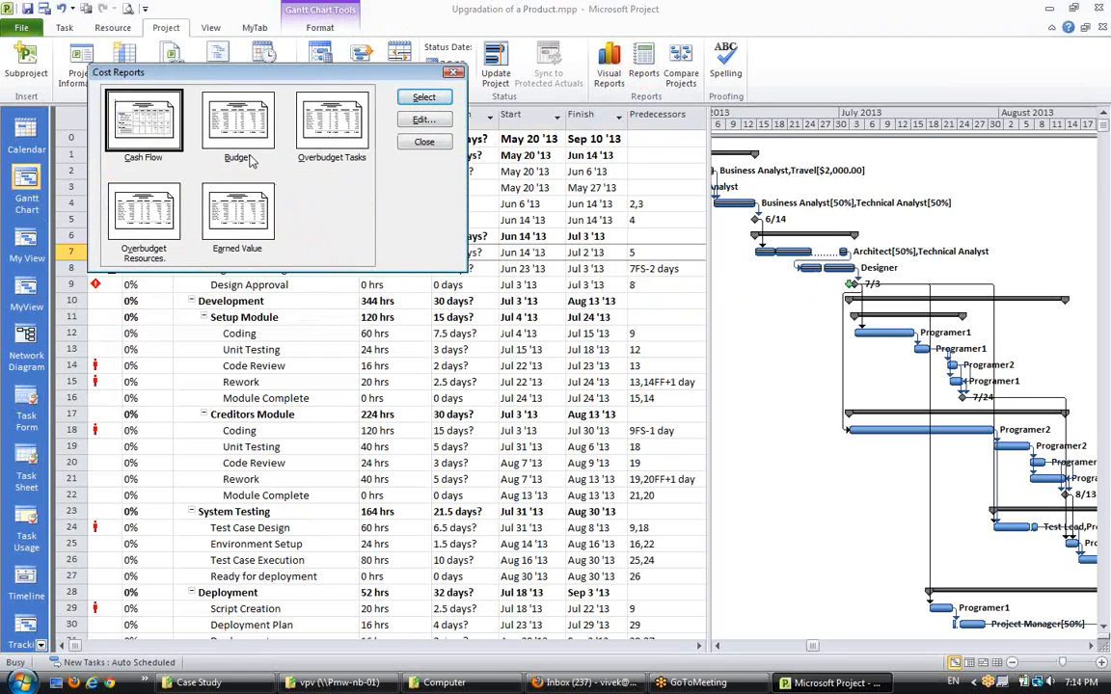
{"action": "double_click", "coordinate": [121, 109]}
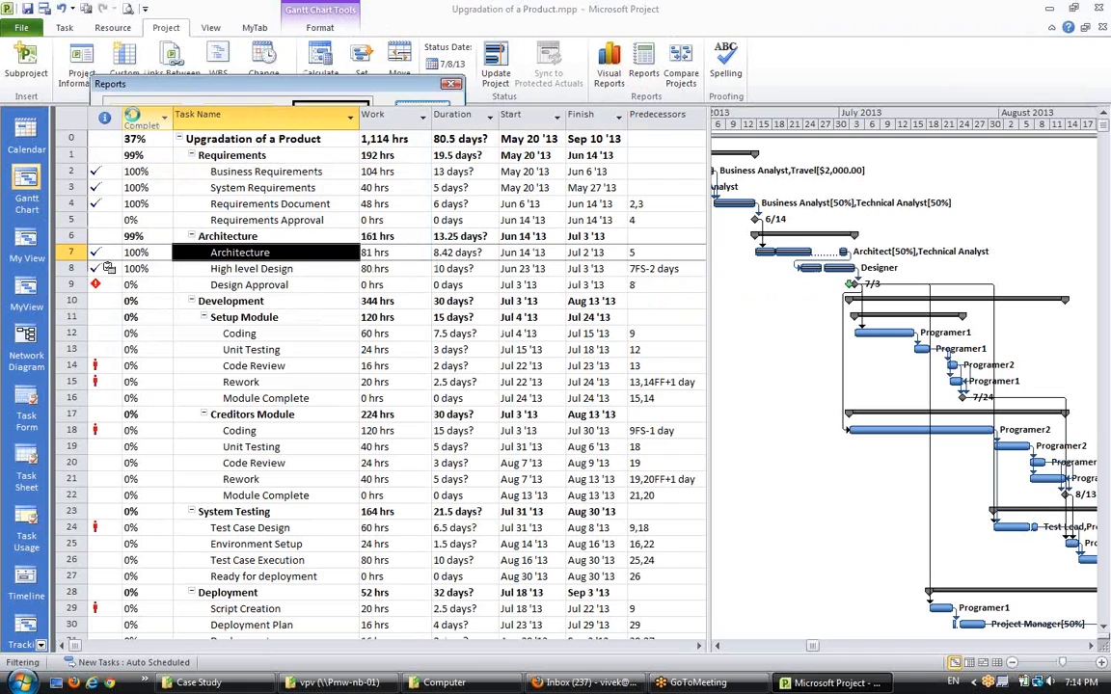
{"action": "left_click", "coordinate": [582, 299]}
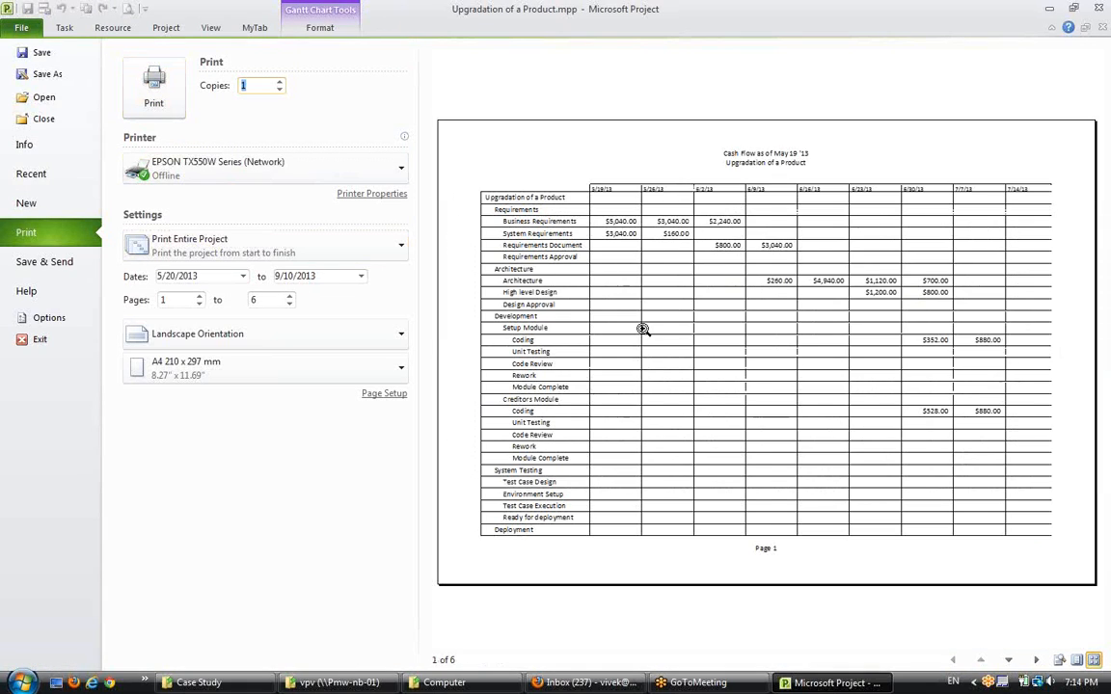
Examine the weekly task costs and totals across the pages of the Cash Flow report
{"action": "left_click", "coordinate": [581, 299]}
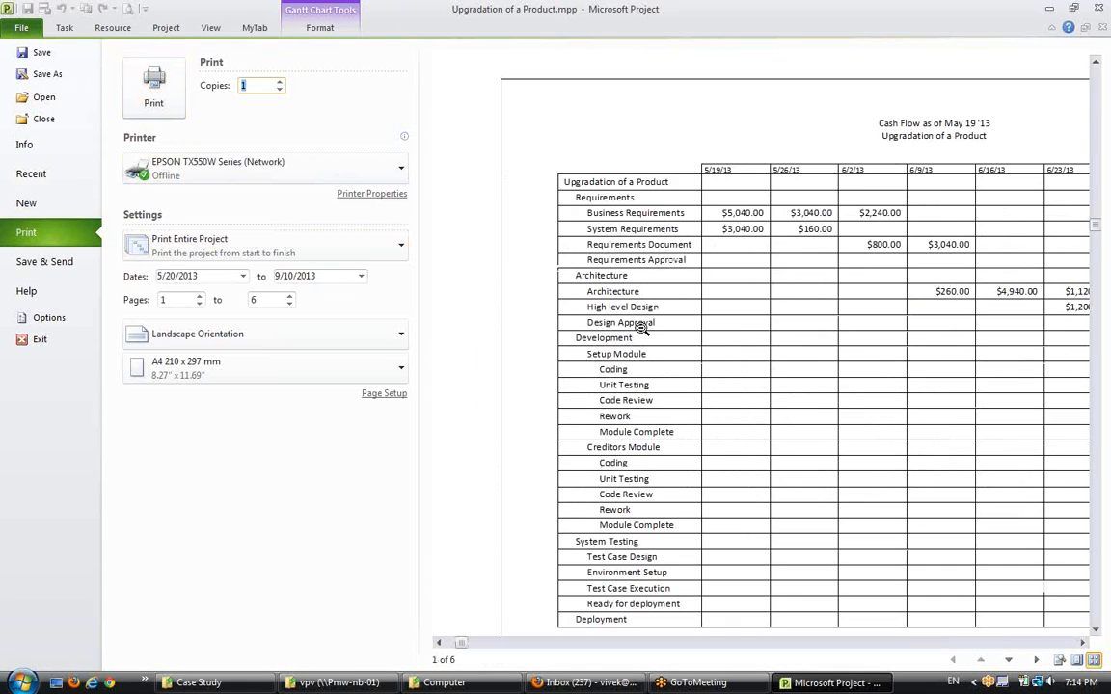
{"action": "left_click", "coordinate": [1096, 662]}
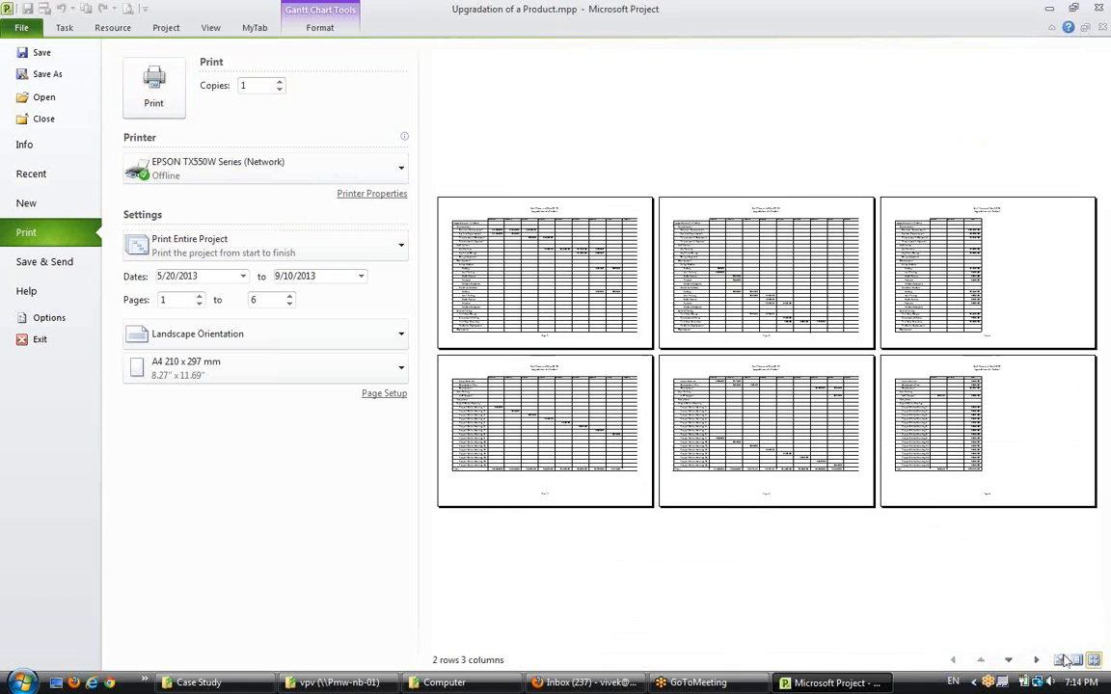
{"action": "left_click", "coordinate": [578, 456]}
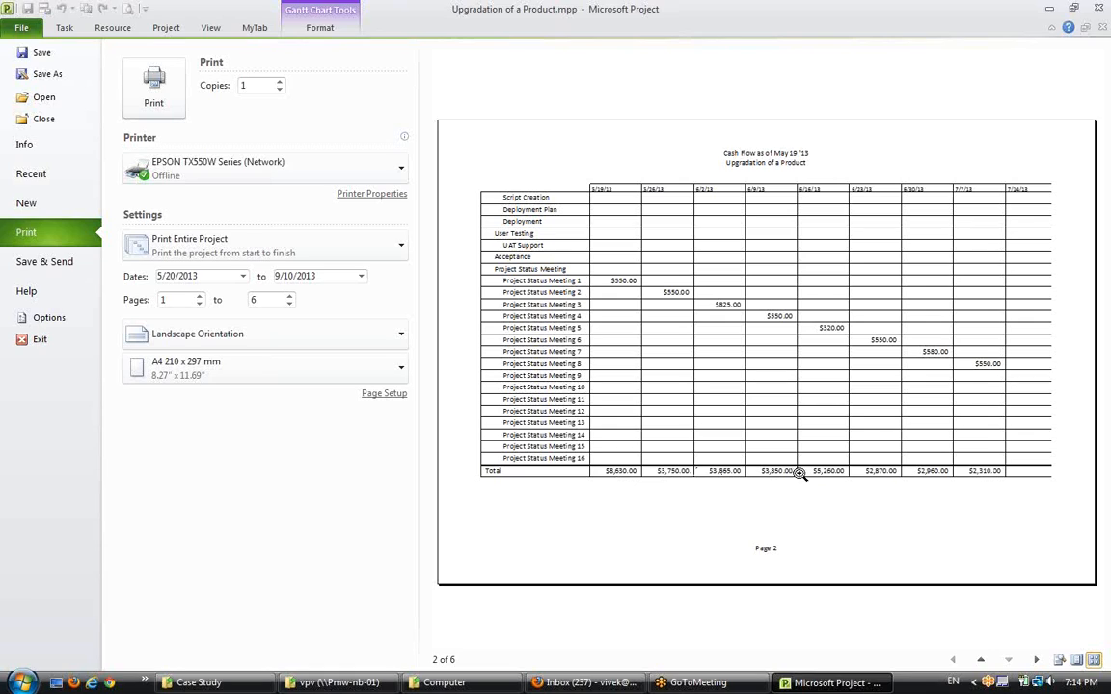
{"action": "left_click", "coordinate": [1036, 661]}
{"action": "left_click", "coordinate": [1036, 661]}
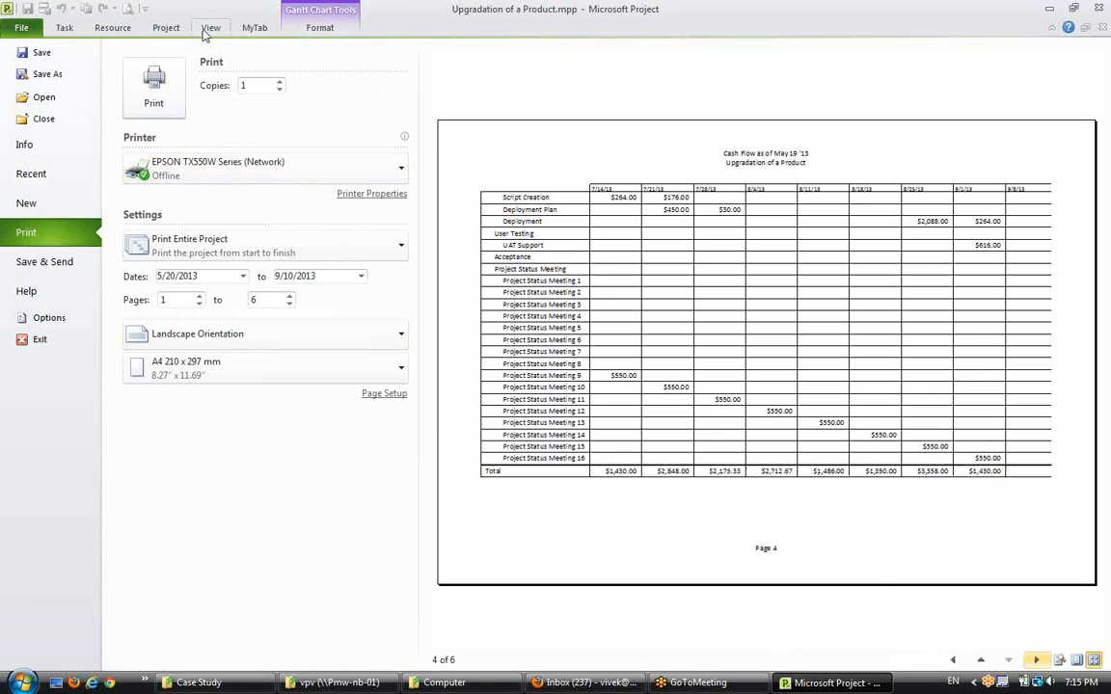
Leave the Cash Flow preview and start the To-do List report from the assignment reports
{"action": "left_click", "coordinate": [162, 29]}
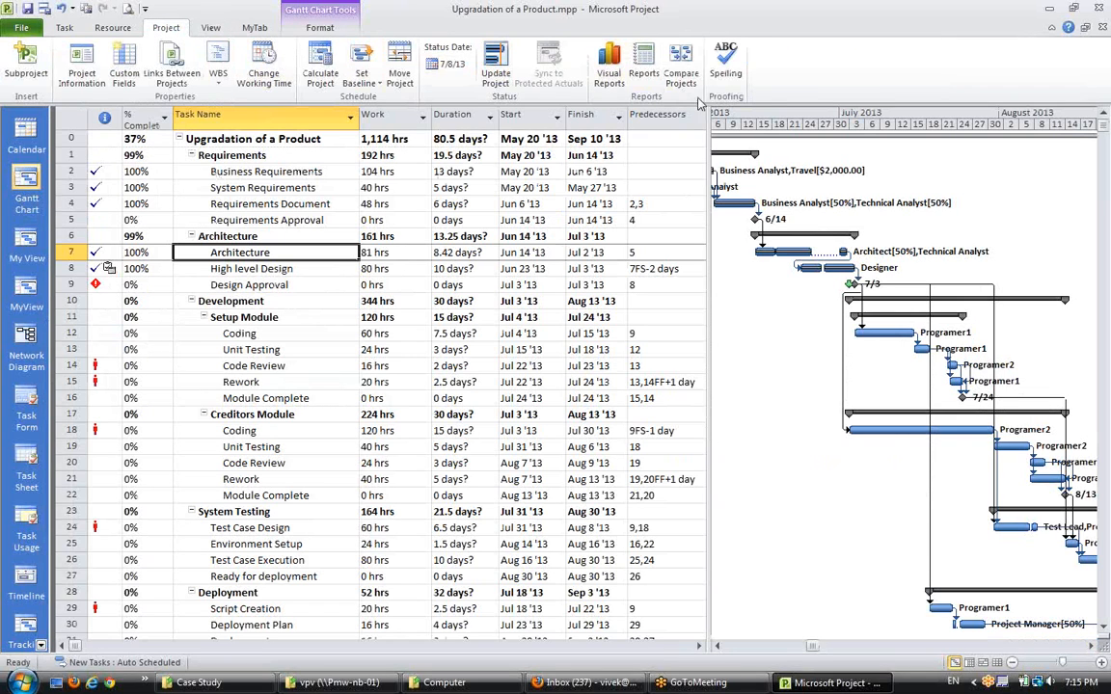
{"action": "left_click", "coordinate": [637, 75]}
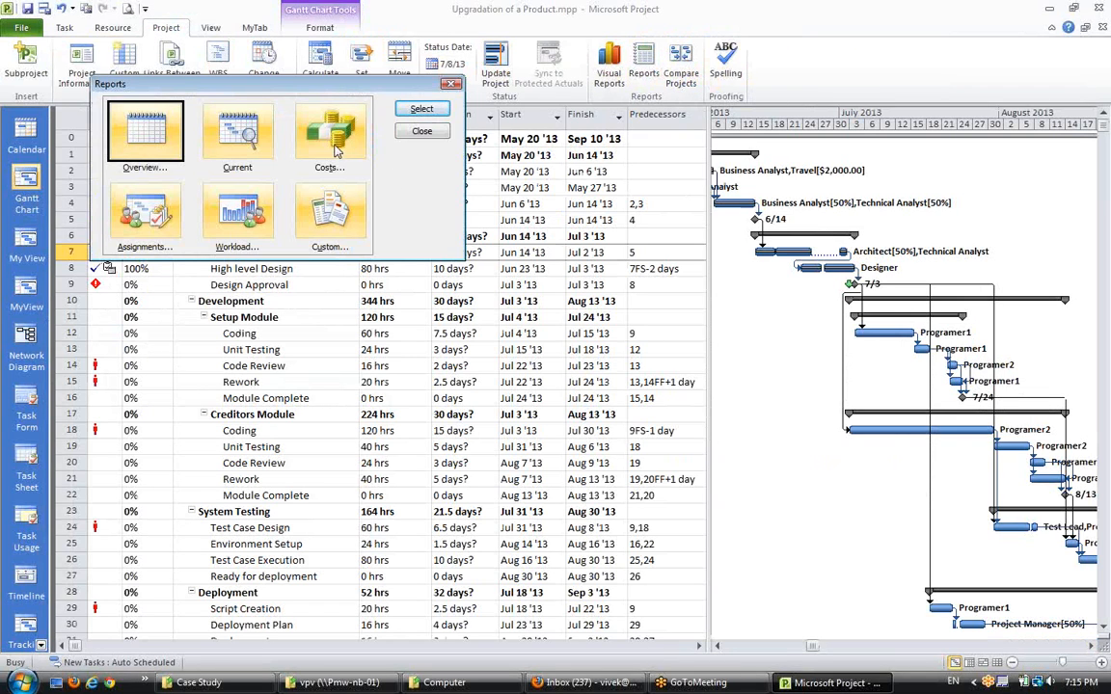
{"action": "left_click", "coordinate": [156, 225]}
{"action": "double_click", "coordinate": [159, 229]}
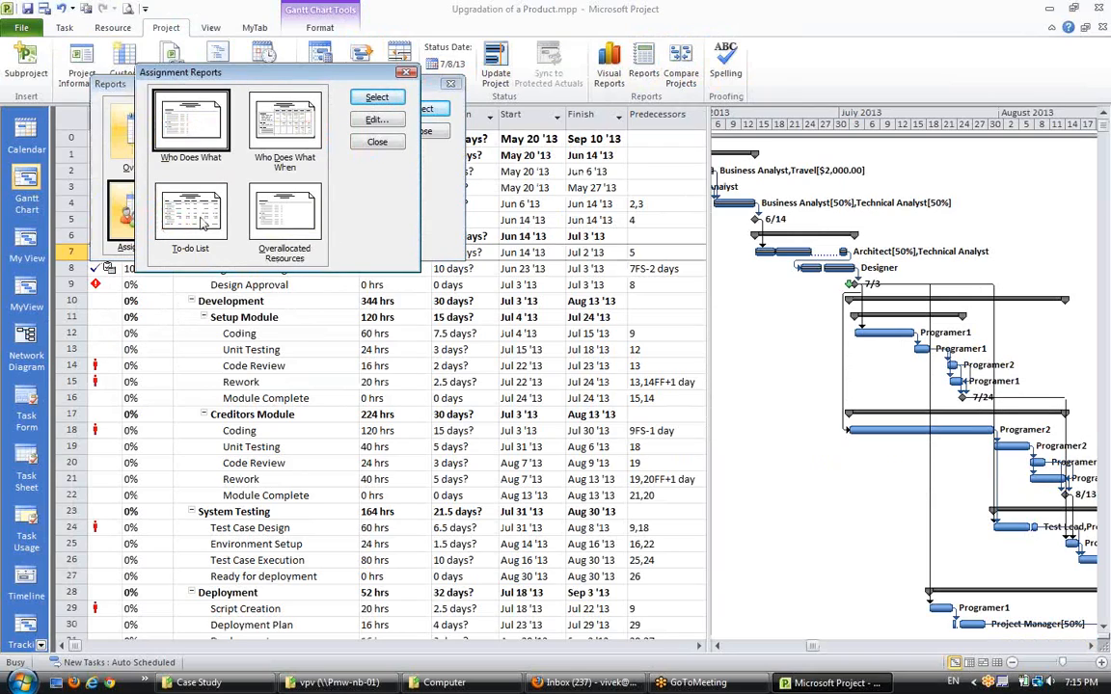
{"action": "left_click", "coordinate": [203, 223]}
{"action": "double_click", "coordinate": [202, 223]}
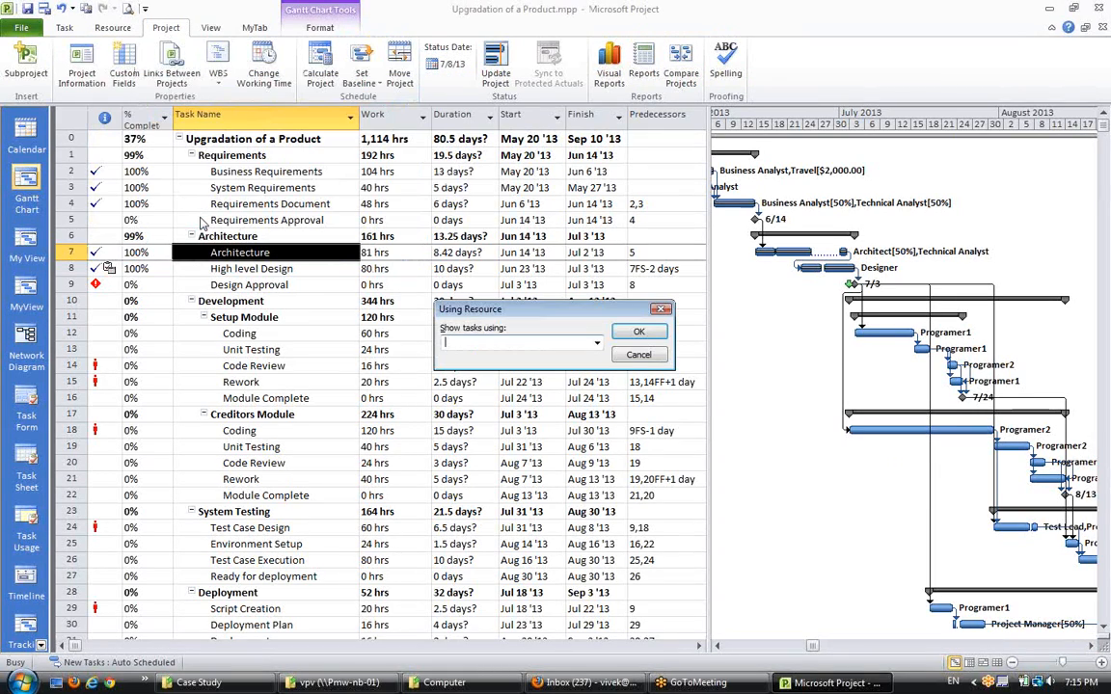
Generate the To-do List for the resource Programer1 and enlarge its first page for reading
{"action": "left_click", "coordinate": [598, 344]}
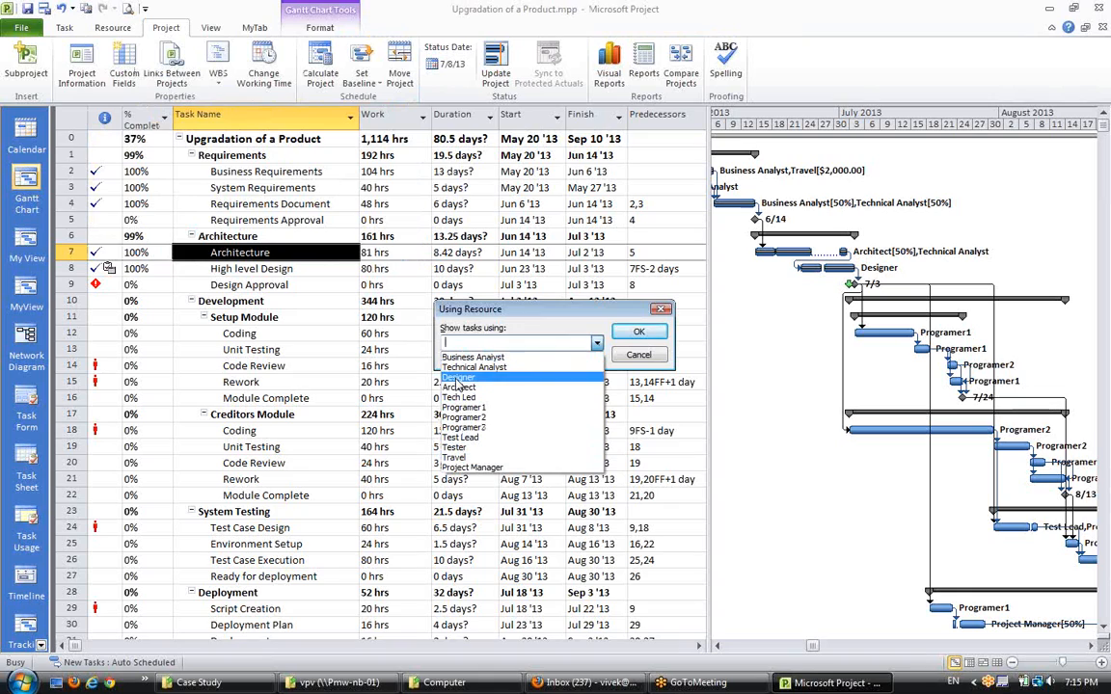
{"action": "left_click", "coordinate": [460, 413]}
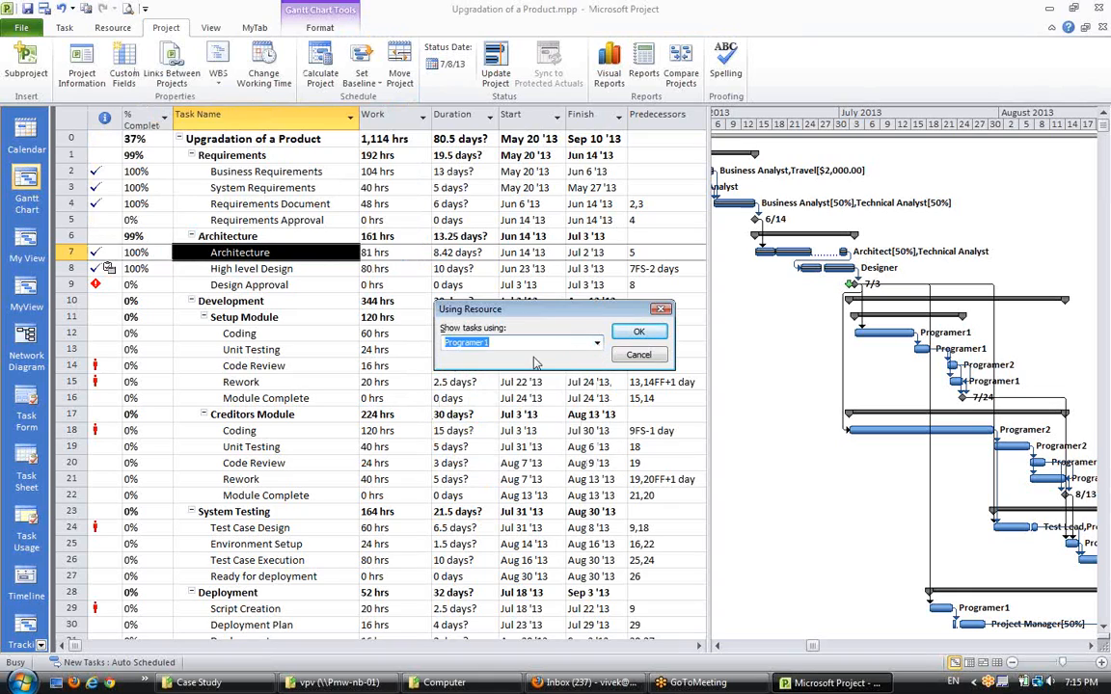
{"action": "left_click", "coordinate": [638, 332]}
{"action": "left_click", "coordinate": [546, 334]}
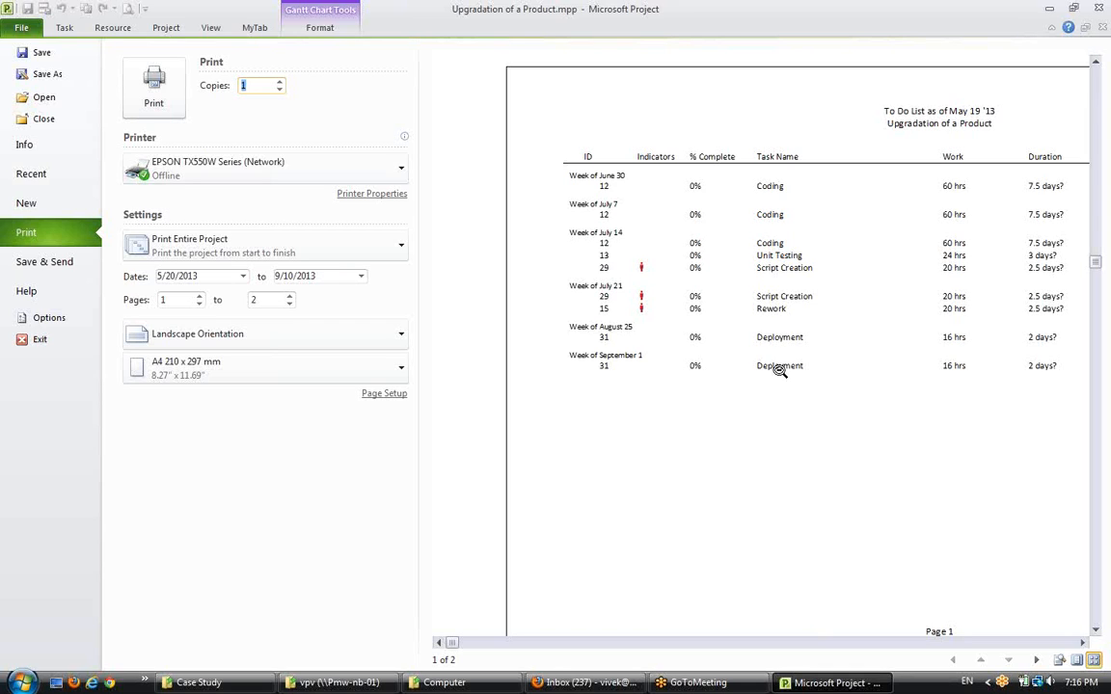
Leave the To-do List preview, look over the available assignment reports and return to the Gantt chart without generating one
{"action": "key", "text": "Escape"}
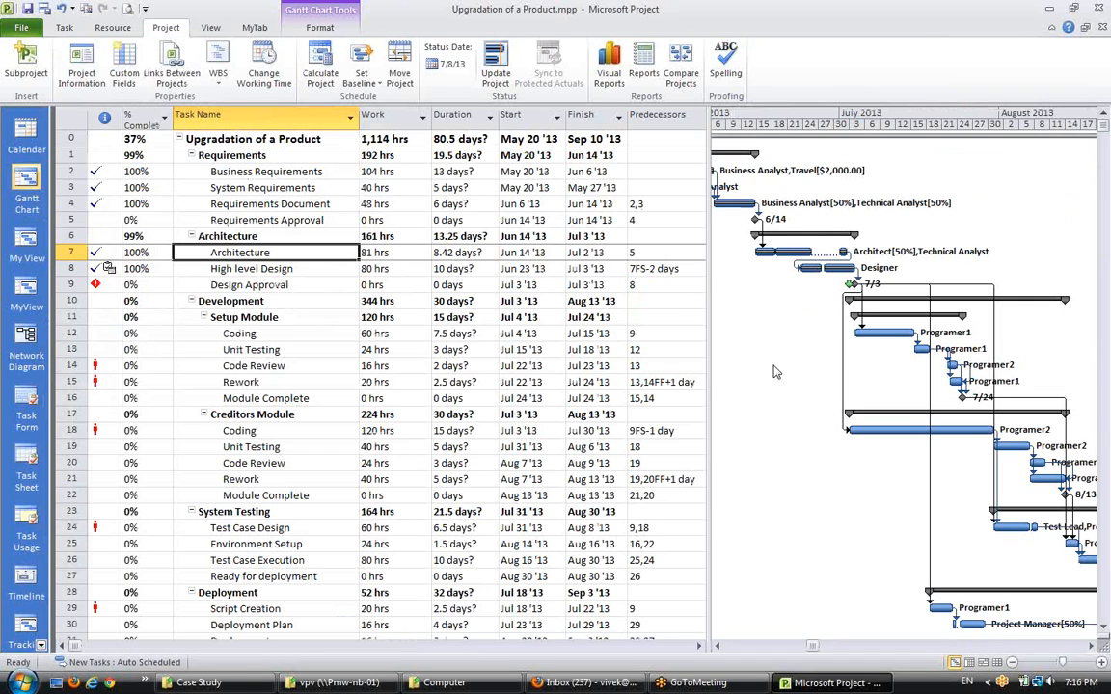
{"action": "left_click", "coordinate": [208, 27]}
{"action": "left_click", "coordinate": [177, 29]}
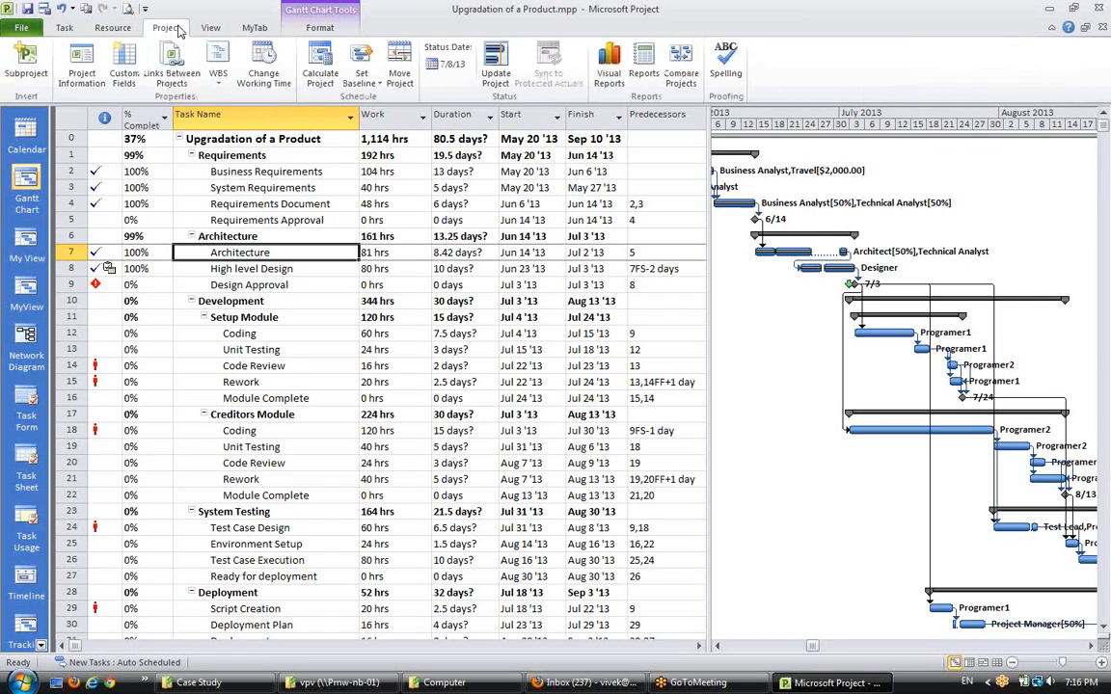
{"action": "left_click", "coordinate": [643, 73]}
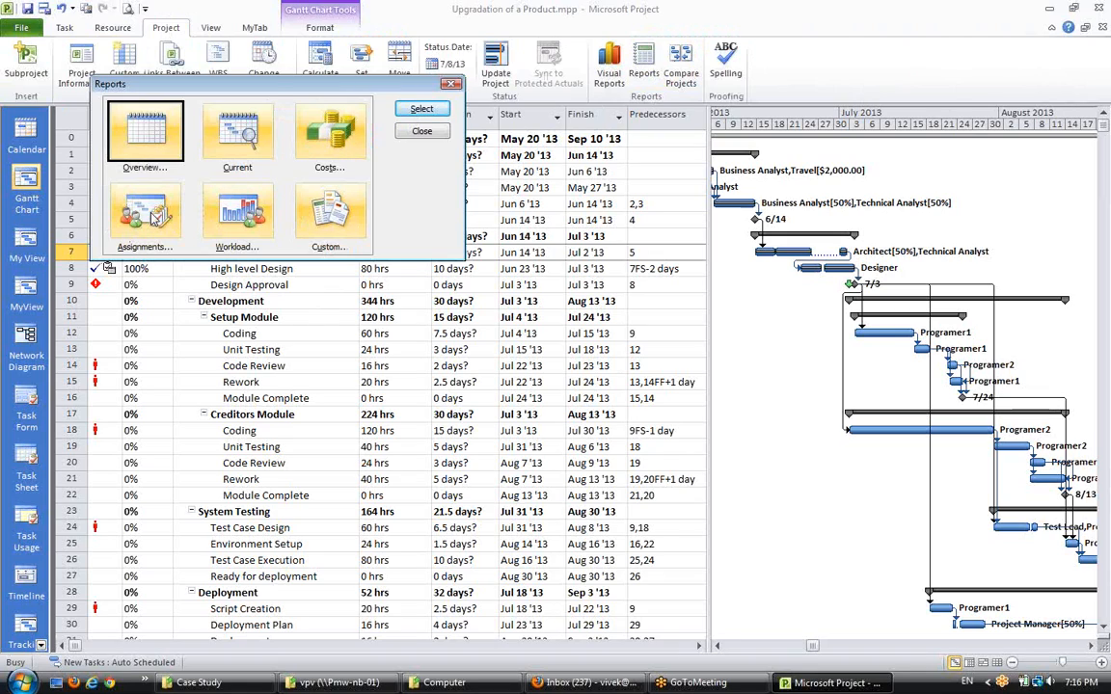
{"action": "double_click", "coordinate": [143, 214]}
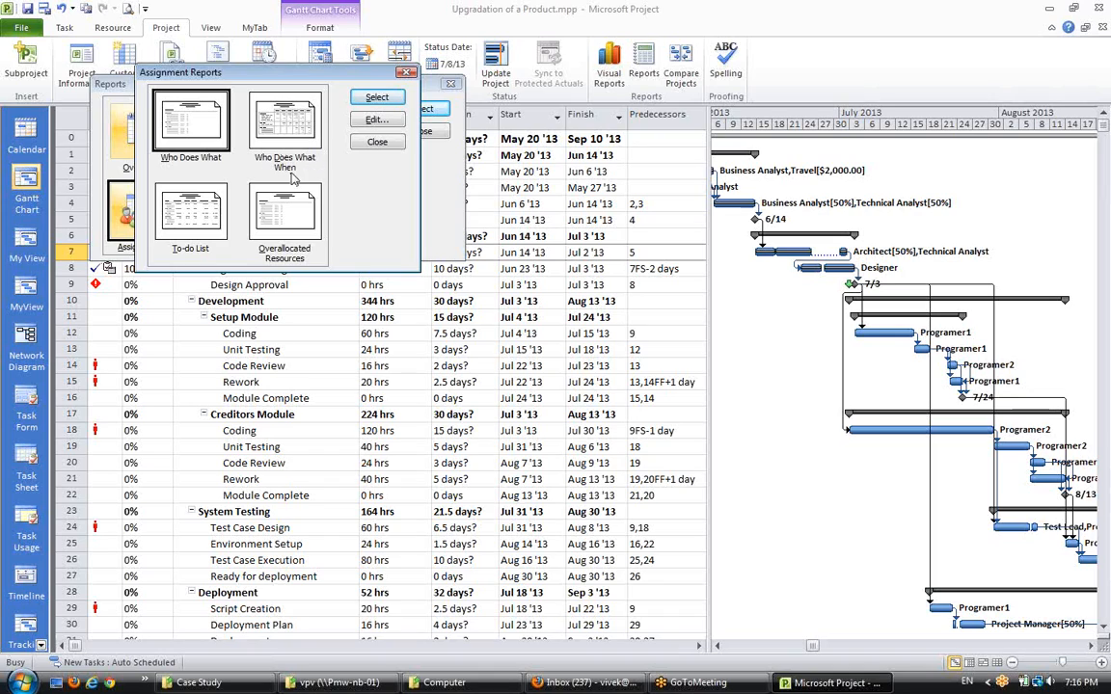
{"action": "left_click", "coordinate": [390, 143]}
{"action": "left_click", "coordinate": [415, 136]}
{"action": "left_click", "coordinate": [261, 237]}
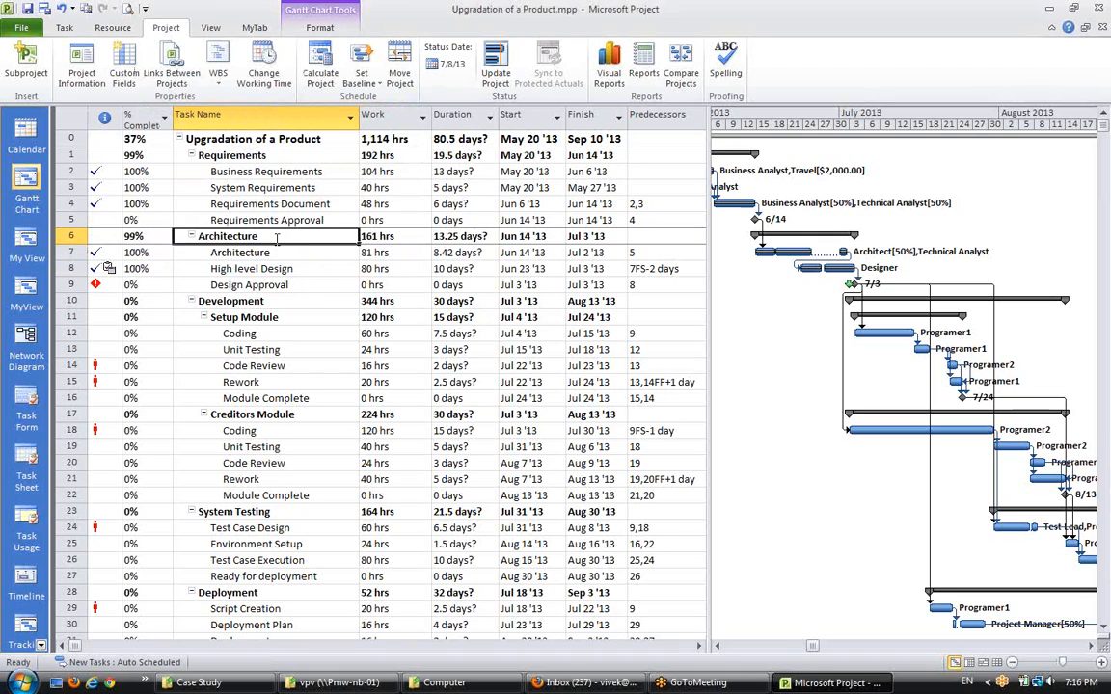
{"action": "left_click", "coordinate": [259, 203]}
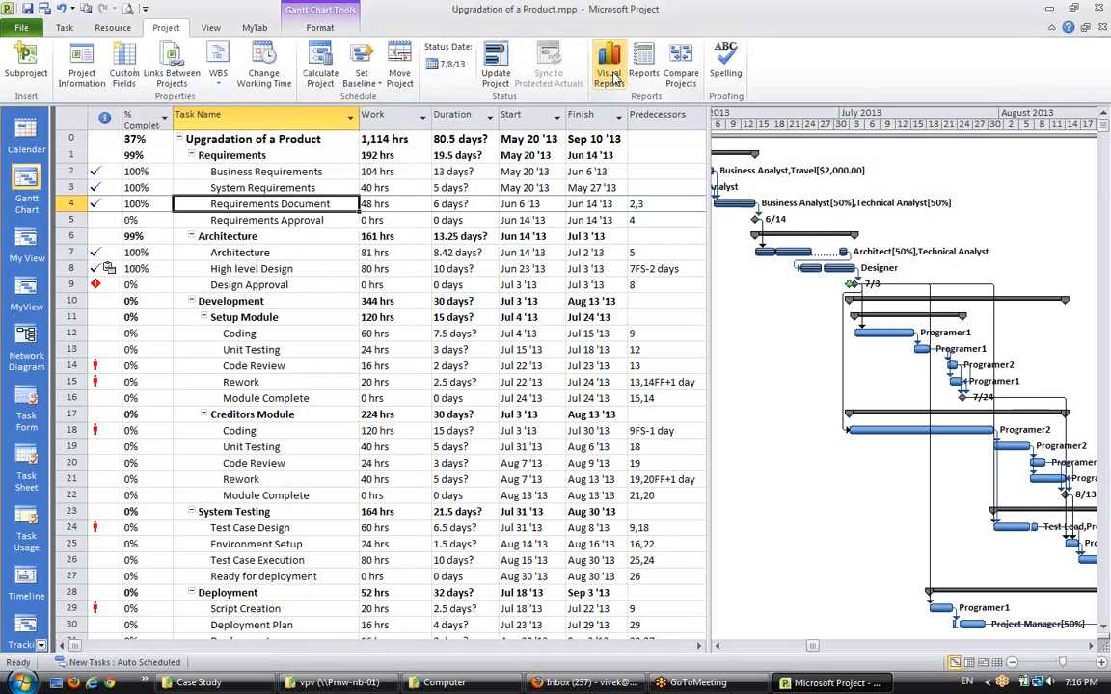
Open the visual reports and list only the Microsoft Excel templates, excluding the Microsoft Visio ones
{"action": "left_click", "coordinate": [609, 75]}
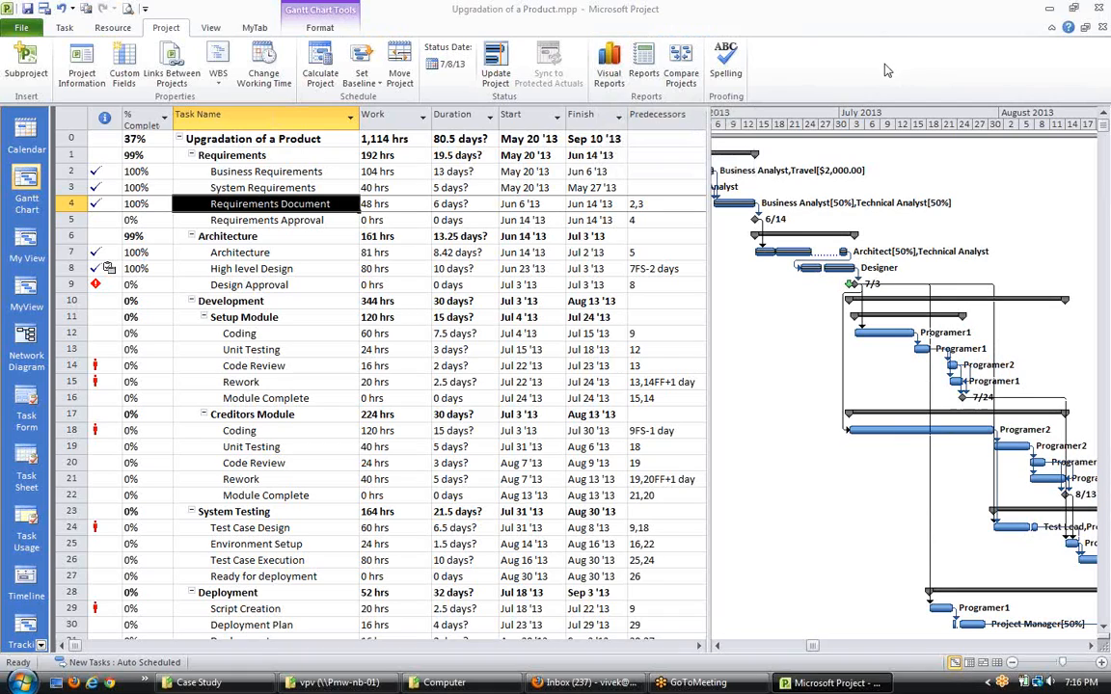
{"action": "left_click", "coordinate": [617, 79]}
{"action": "left_click", "coordinate": [617, 79]}
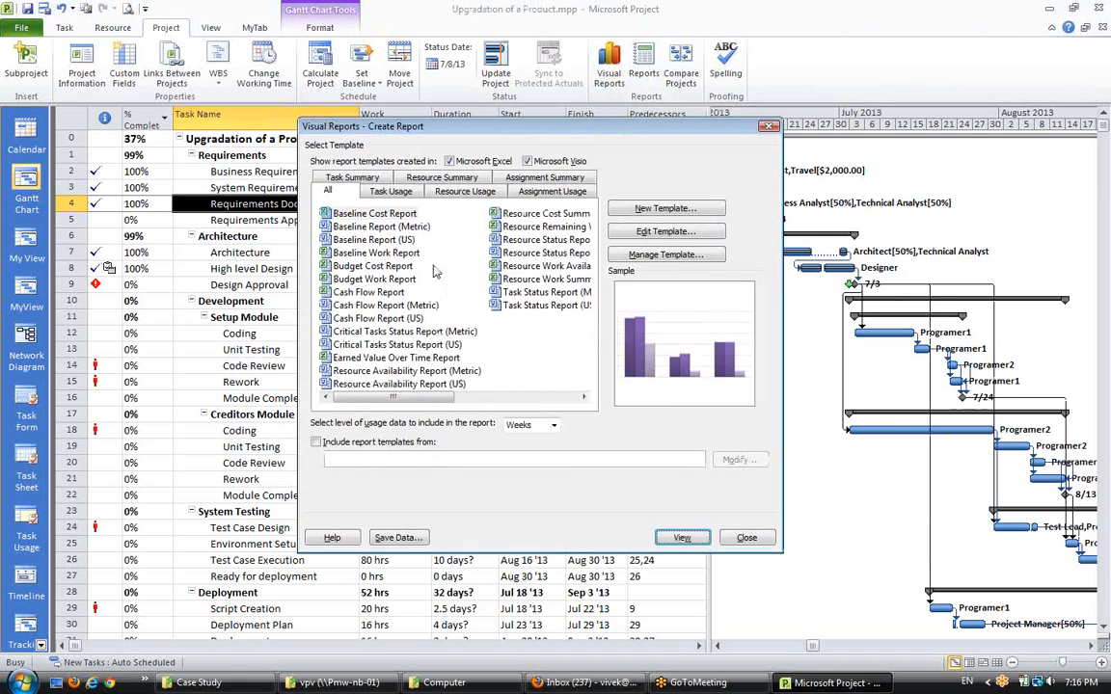
{"action": "left_click", "coordinate": [528, 162]}
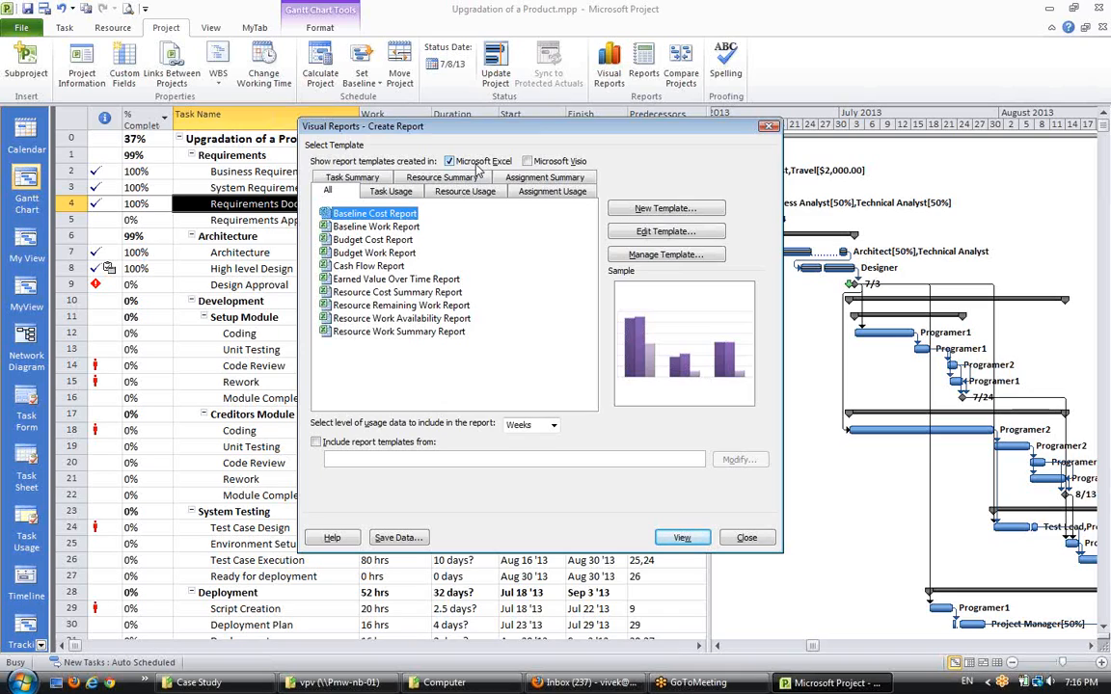
Compare the Baseline Work, Budget Cost and Baseline Cost template samples, and generate the Baseline Cost Report in Excel
{"action": "left_click", "coordinate": [350, 225]}
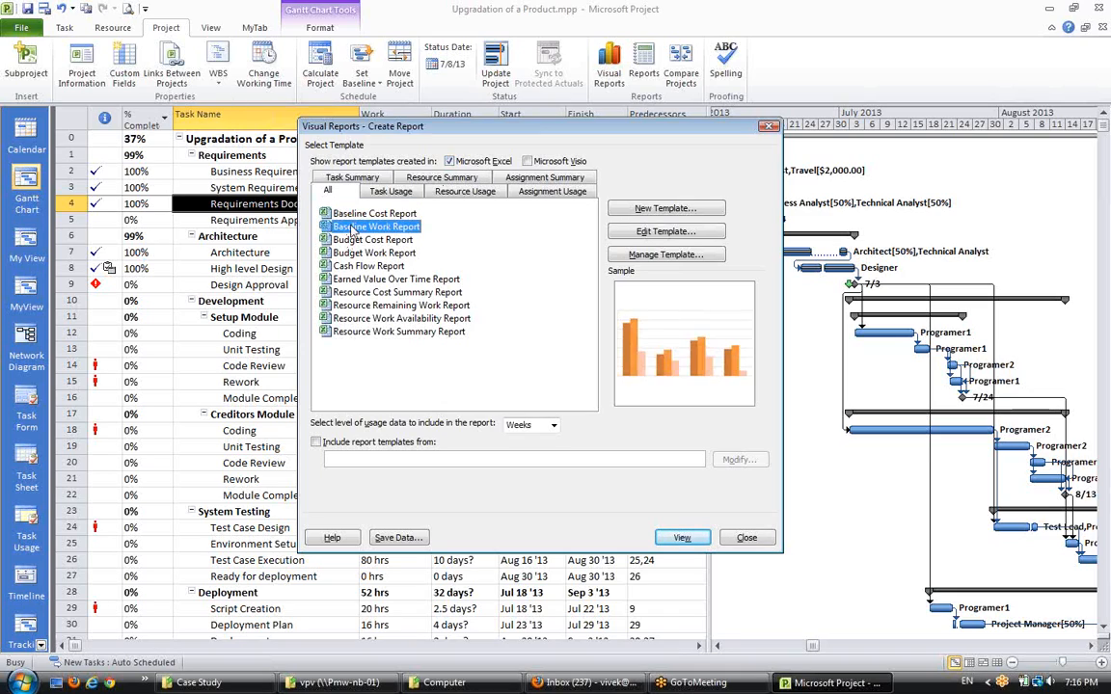
{"action": "left_click", "coordinate": [355, 215]}
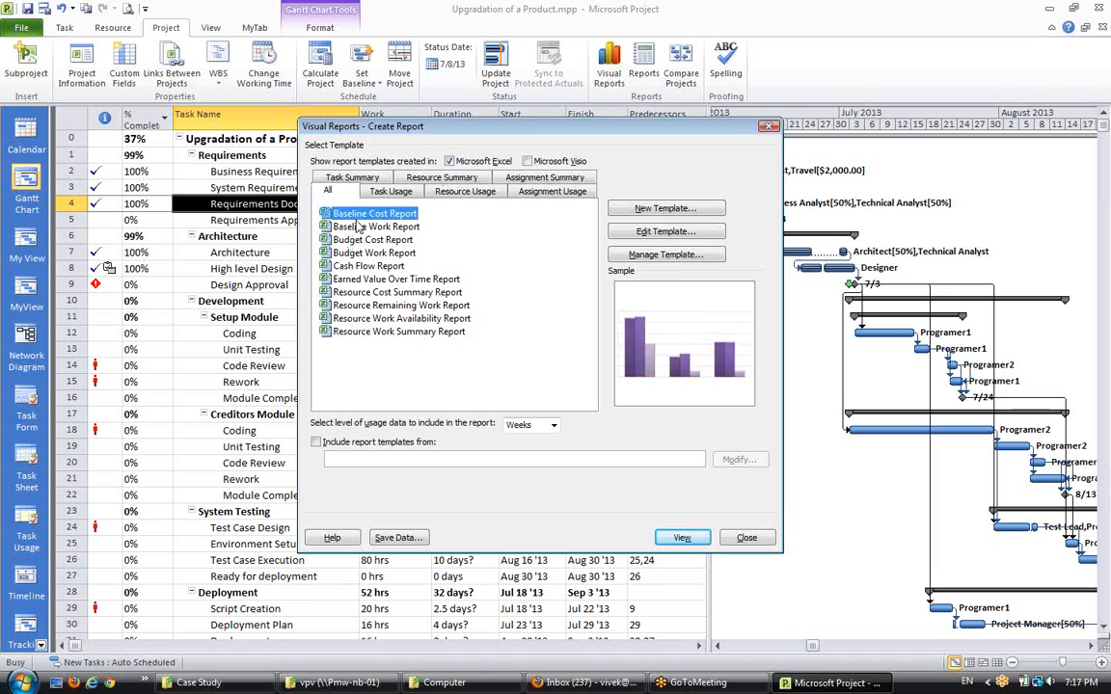
{"action": "left_click", "coordinate": [365, 240]}
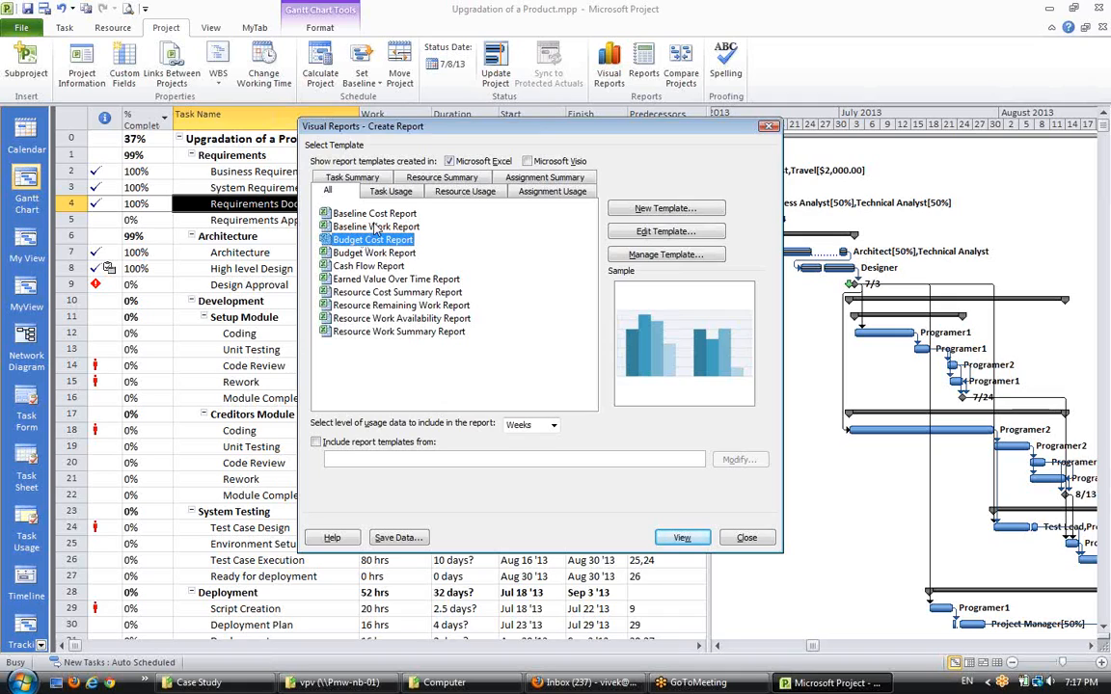
{"action": "left_click", "coordinate": [376, 214]}
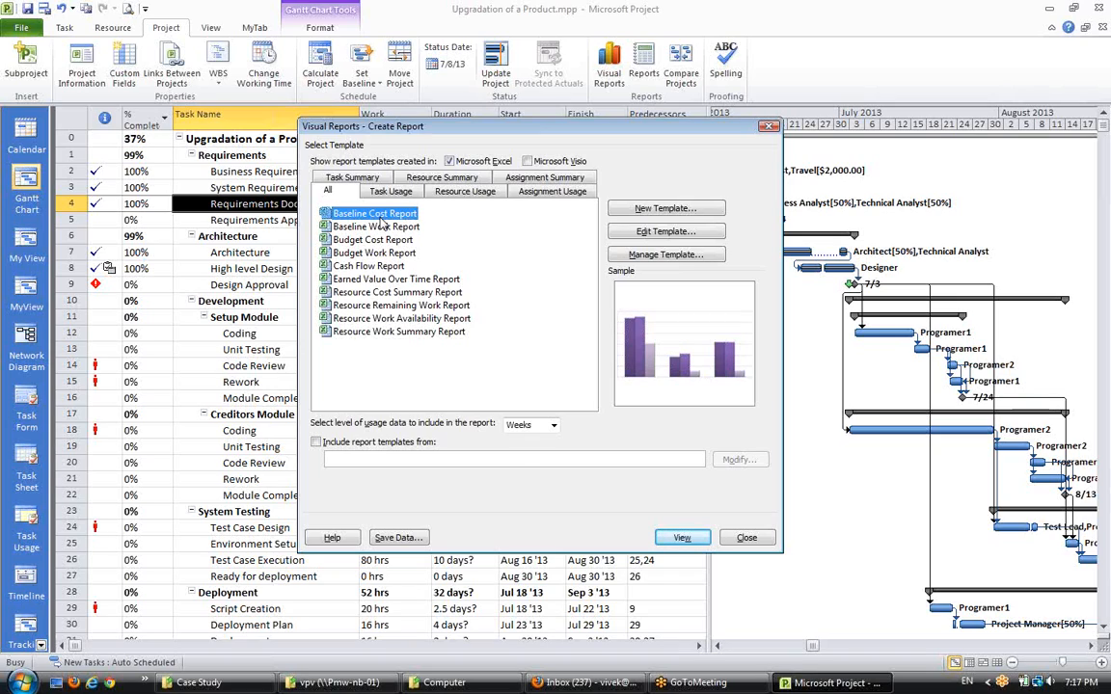
{"action": "left_click", "coordinate": [681, 538]}
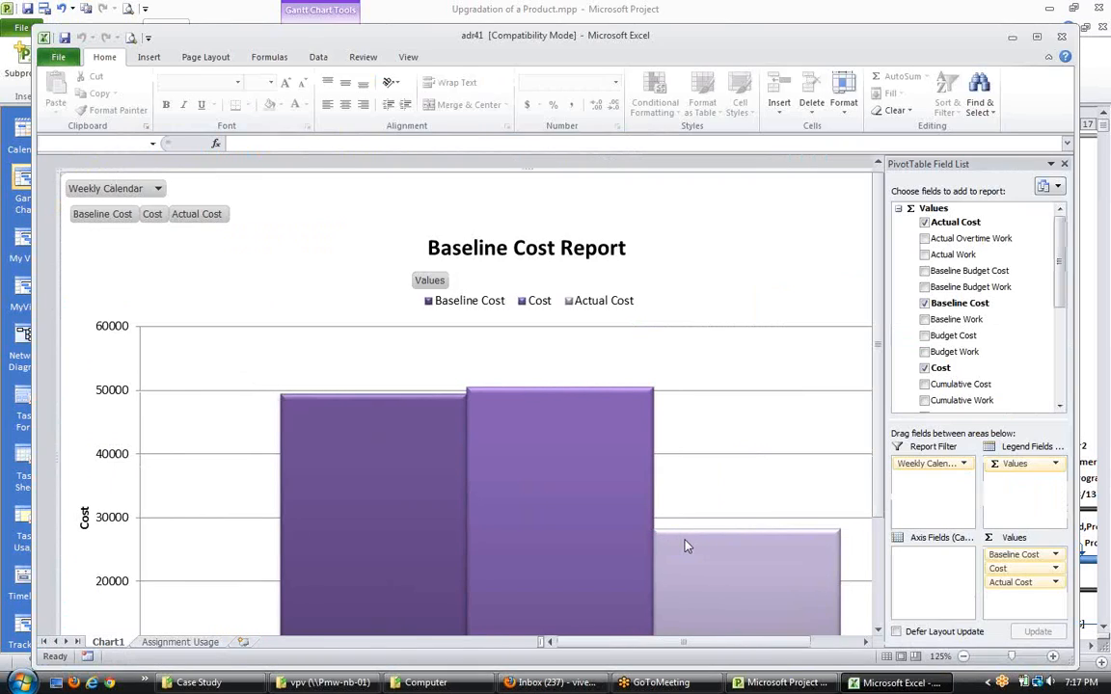
Examine the Baseline Cost, Cost and Actual Cost bars in the Baseline Cost Report chart
{"action": "scroll", "coordinate": [685, 544], "scroll_direction": "down", "scroll_amount": 3}
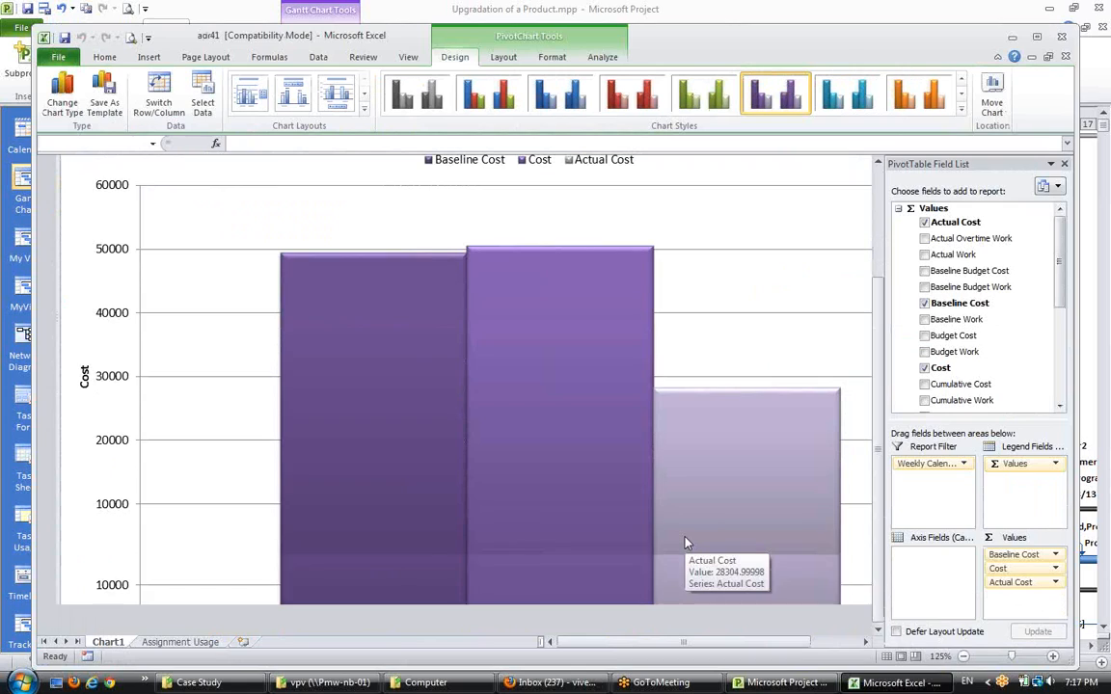
{"action": "scroll", "coordinate": [357, 313], "scroll_direction": "up", "scroll_amount": 2}
{"action": "scroll", "coordinate": [357, 312], "scroll_direction": "down", "scroll_amount": 2}
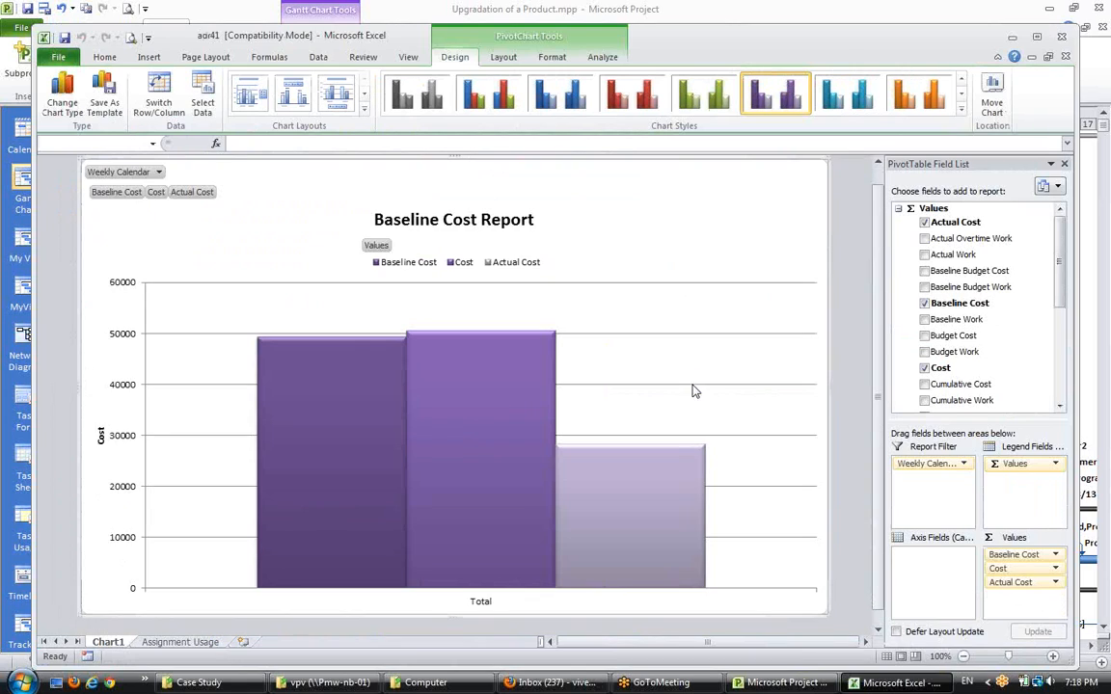
{"action": "scroll", "coordinate": [693, 389], "scroll_direction": "down", "scroll_amount": 1}
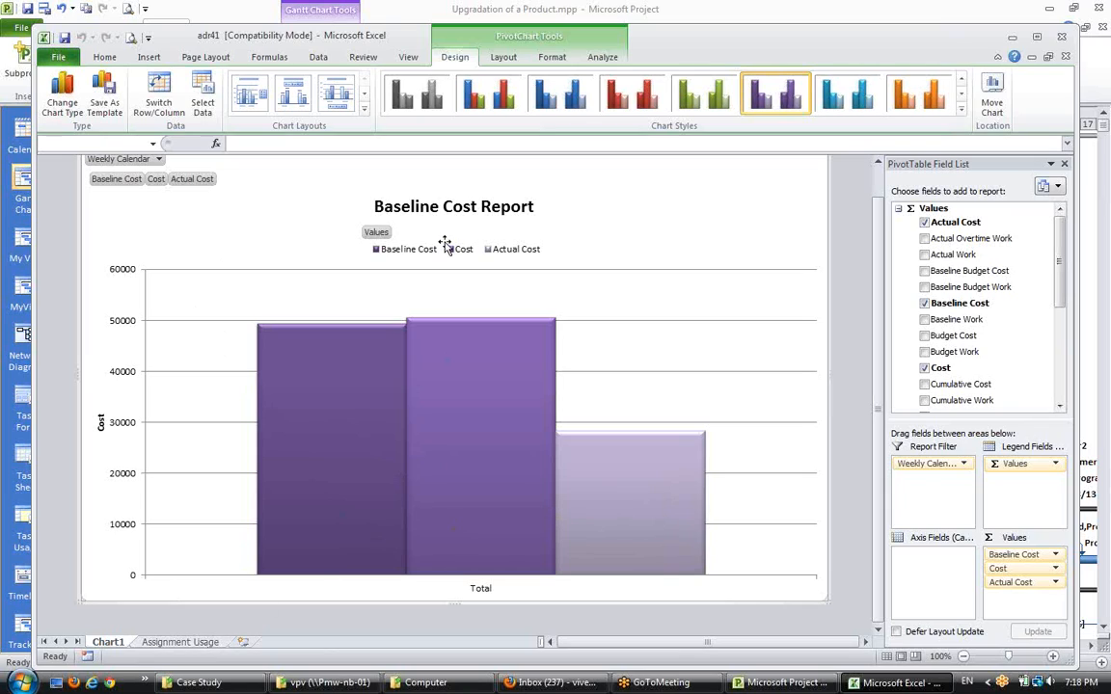
{"action": "left_click", "coordinate": [342, 345]}
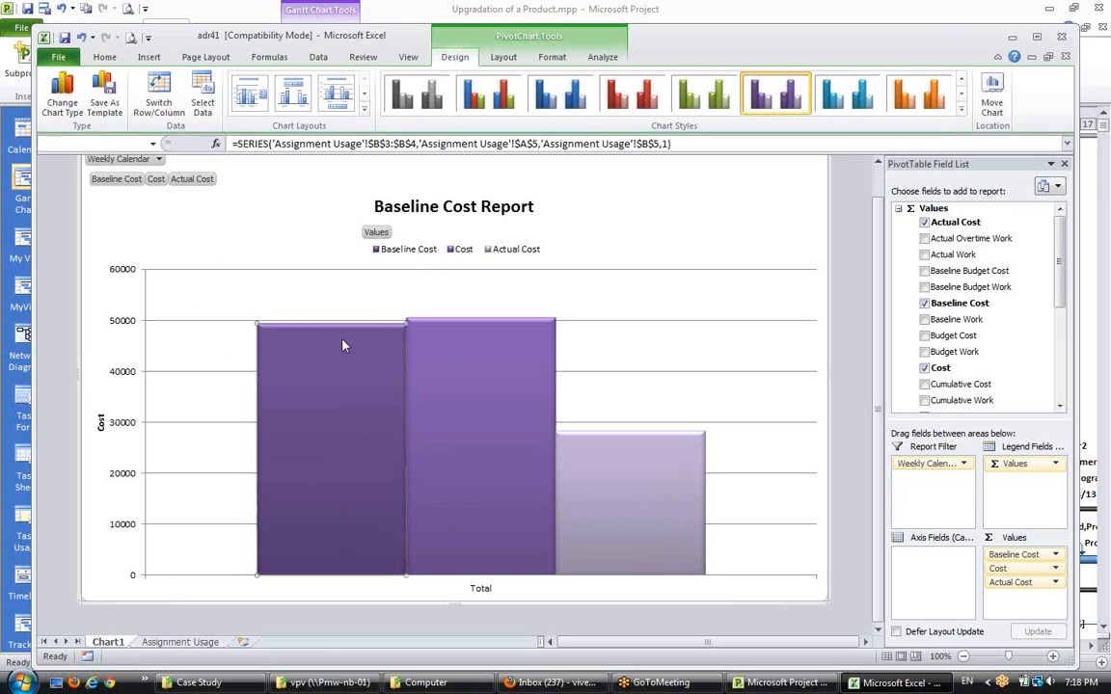
{"action": "left_click", "coordinate": [464, 369]}
{"action": "left_click", "coordinate": [632, 468]}
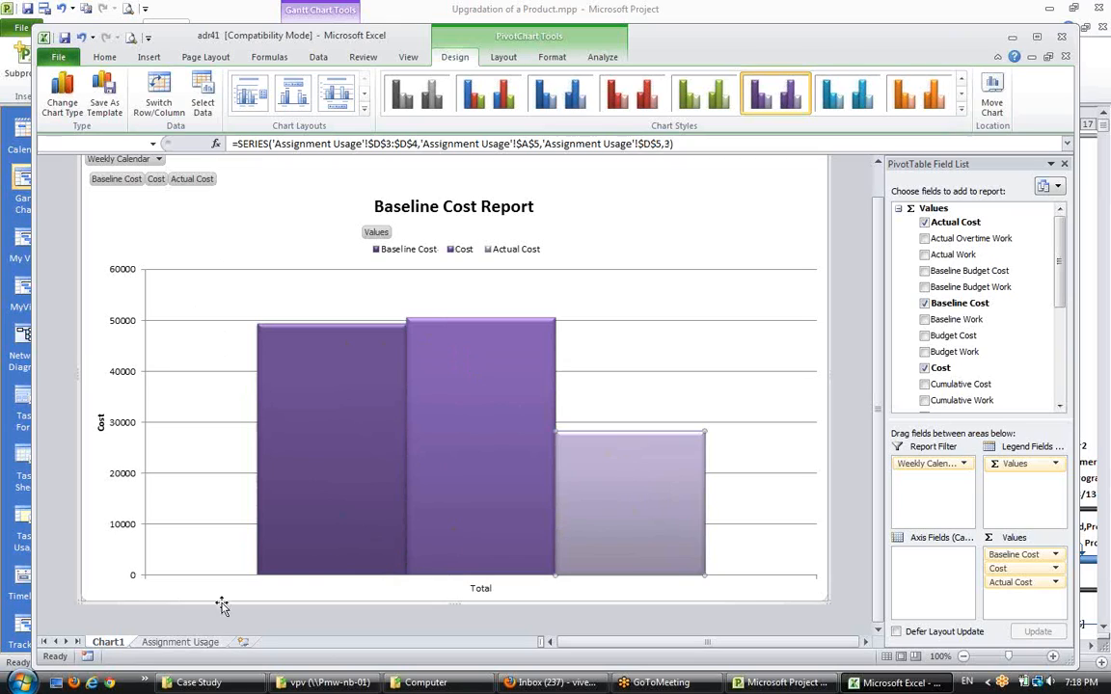
Add the Tasks field to the Assignment Usage pivot table, expand Upgradation of a Product into its phases and show the updated chart
{"action": "left_click", "coordinate": [180, 641]}
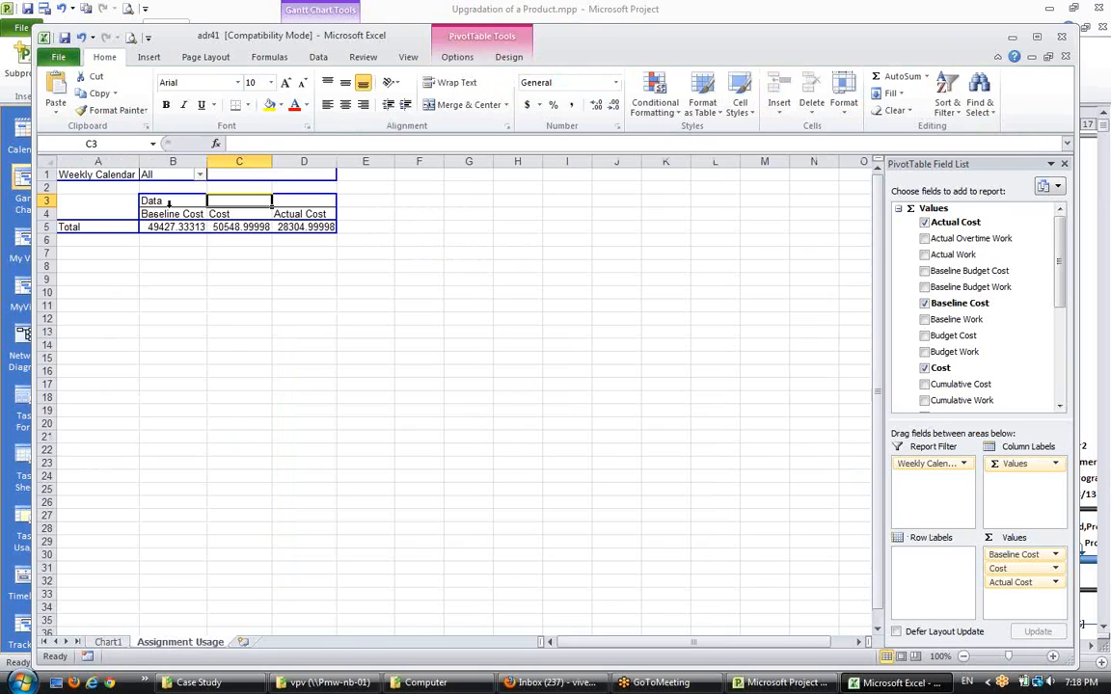
{"action": "left_click_drag", "start_coordinate": [1061, 302], "coordinate": [1060, 395]}
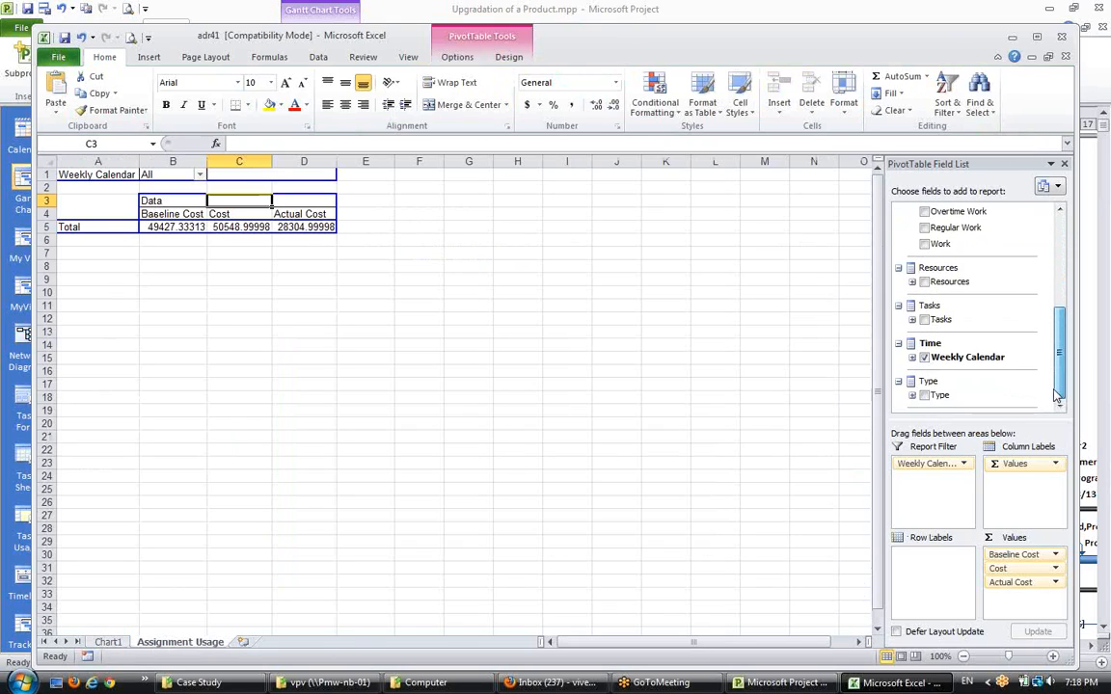
{"action": "left_click", "coordinate": [924, 320]}
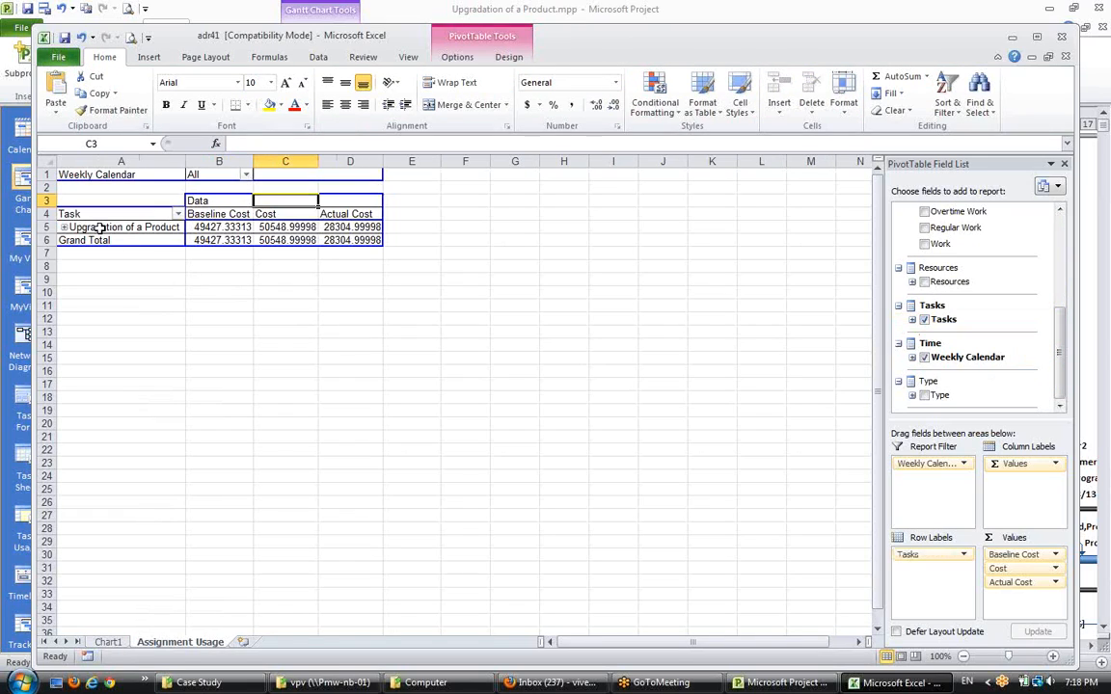
{"action": "left_click", "coordinate": [62, 227]}
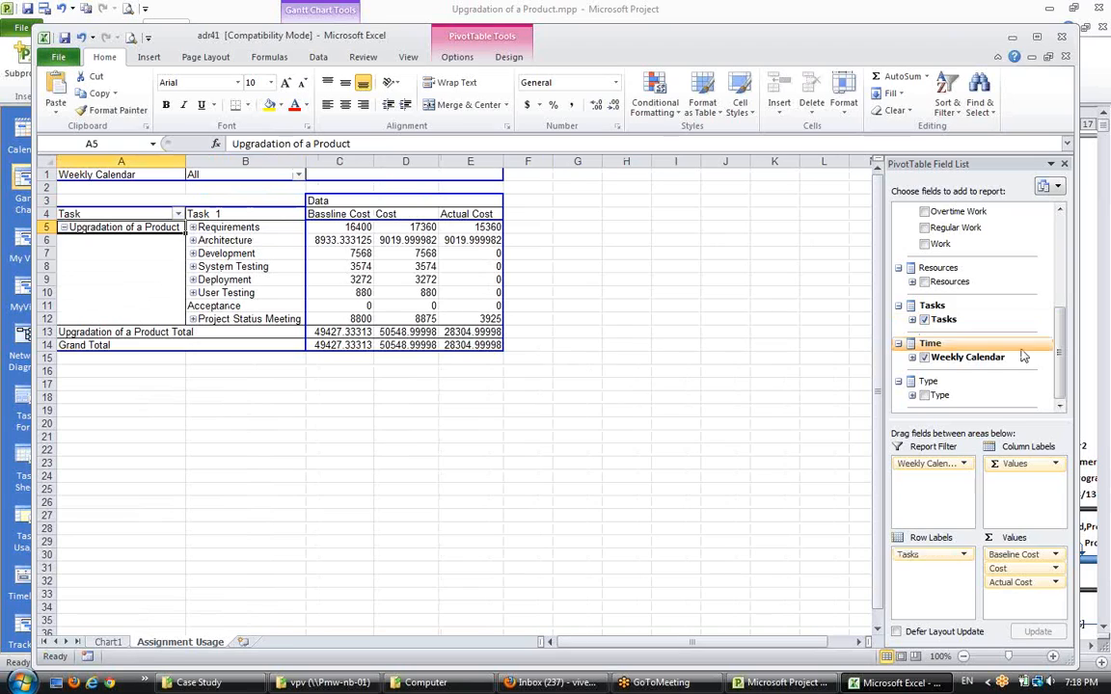
{"action": "left_click", "coordinate": [107, 643]}
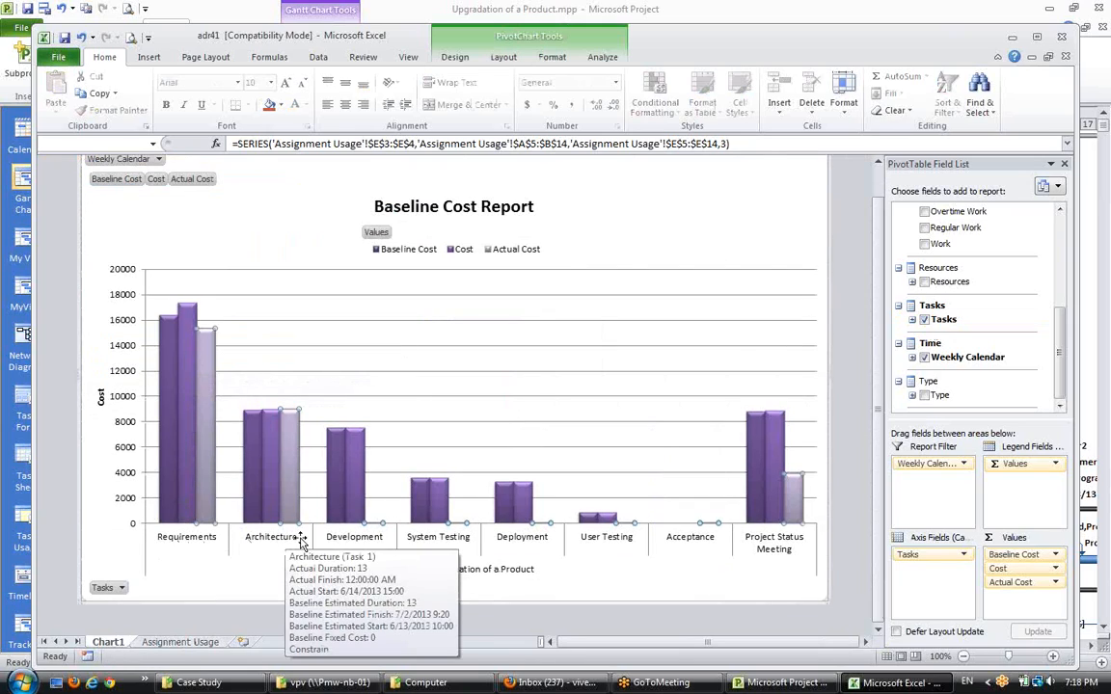
Compare the Baseline Cost, Cost and Actual Cost bars of each project phase, from Requirements to Project Status Meeting
{"action": "mouse_move", "coordinate": [339, 546]}
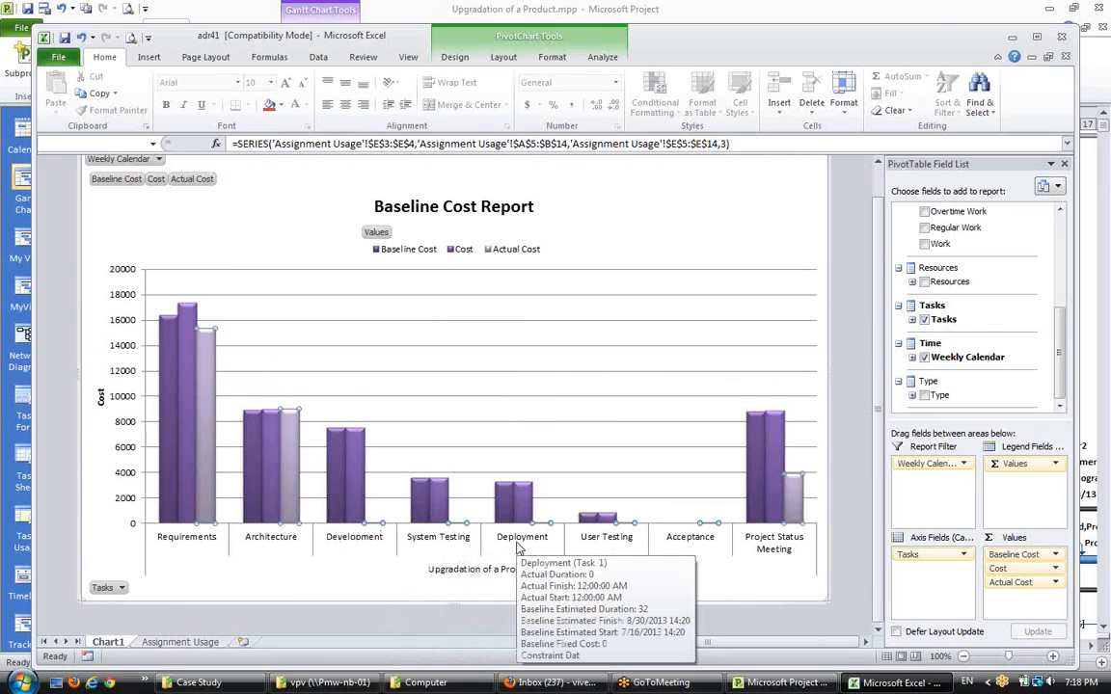
{"action": "mouse_move", "coordinate": [635, 540]}
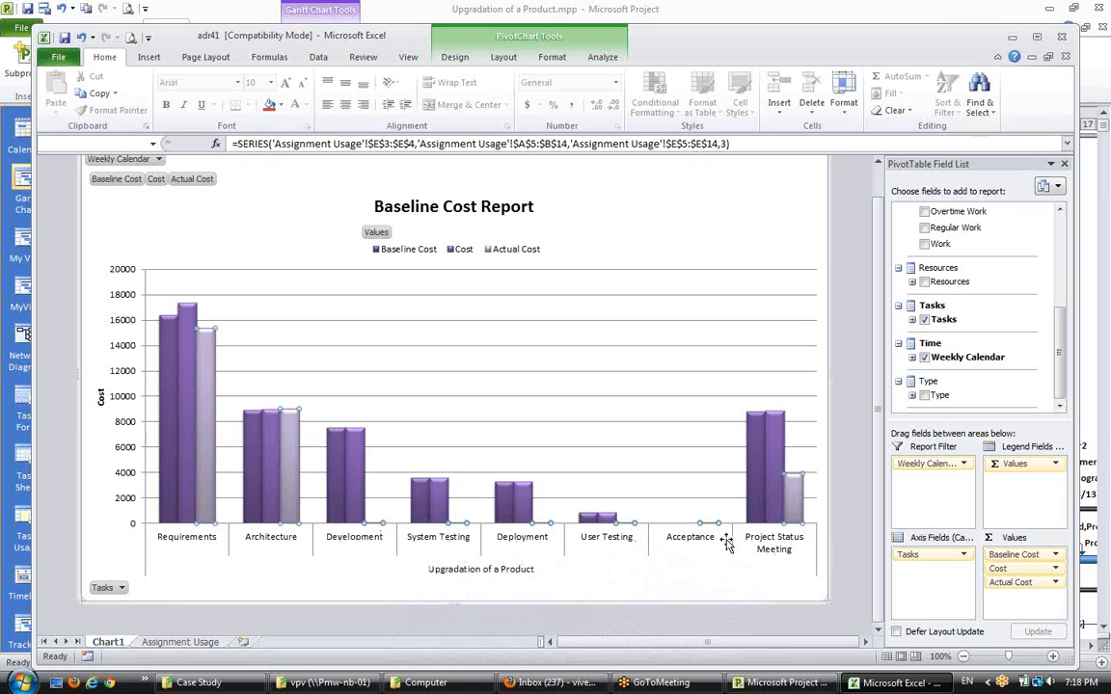
{"action": "mouse_move", "coordinate": [794, 550]}
{"action": "mouse_move", "coordinate": [168, 403]}
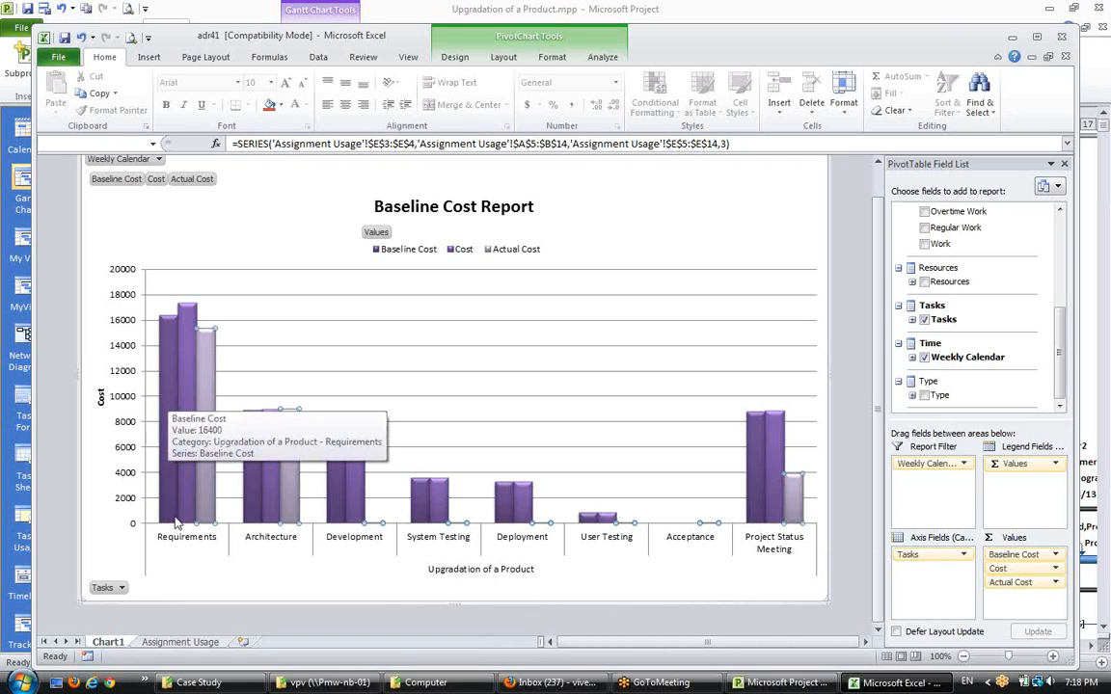
{"action": "mouse_move", "coordinate": [183, 546]}
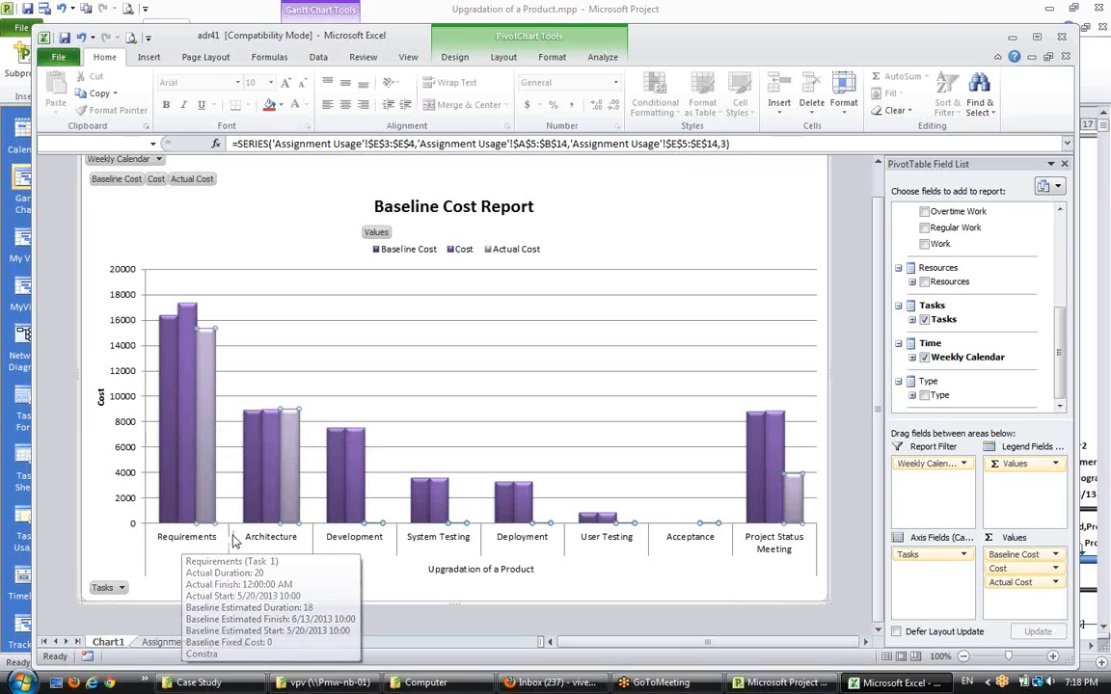
{"action": "mouse_move", "coordinate": [169, 333]}
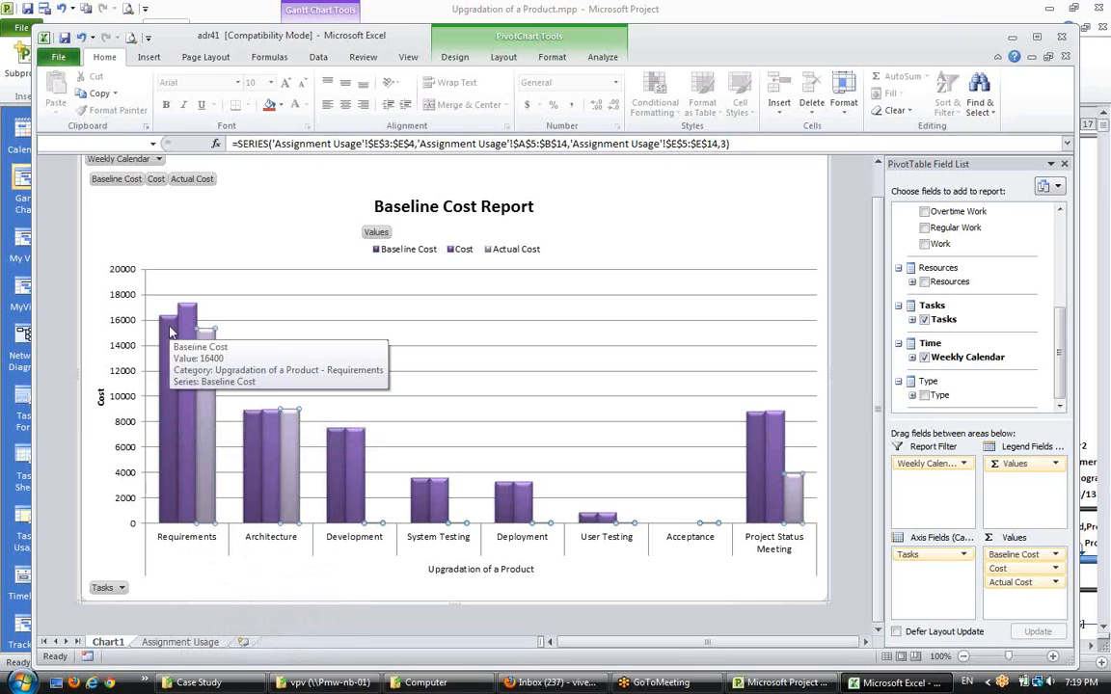
{"action": "mouse_move", "coordinate": [205, 344]}
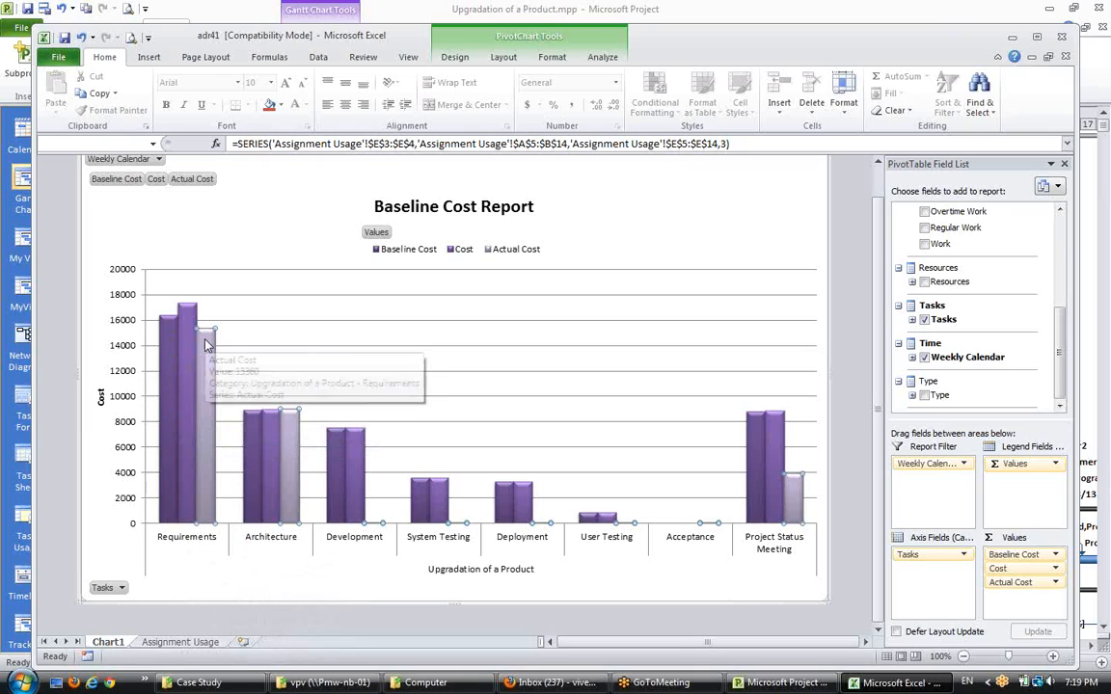
{"action": "mouse_move", "coordinate": [188, 331]}
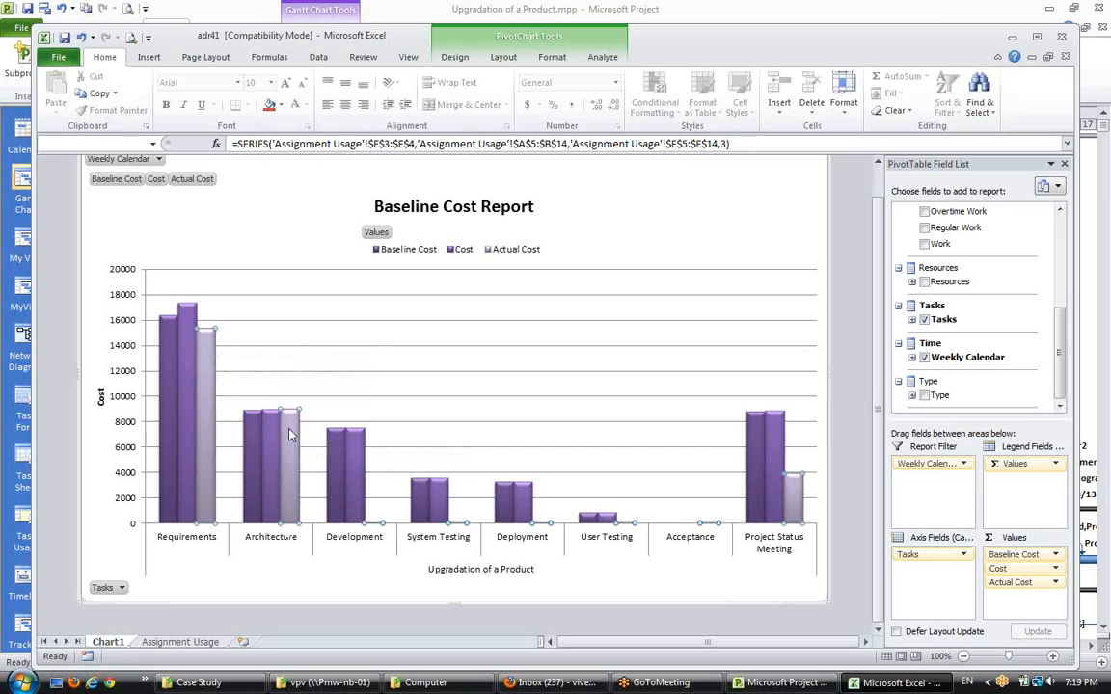
{"action": "mouse_move", "coordinate": [290, 434]}
{"action": "mouse_move", "coordinate": [338, 543]}
Close the Baseline Cost workbook without saving it and generate the Budget Cost Report with weekly usage data in Excel
{"action": "left_click", "coordinate": [1062, 39]}
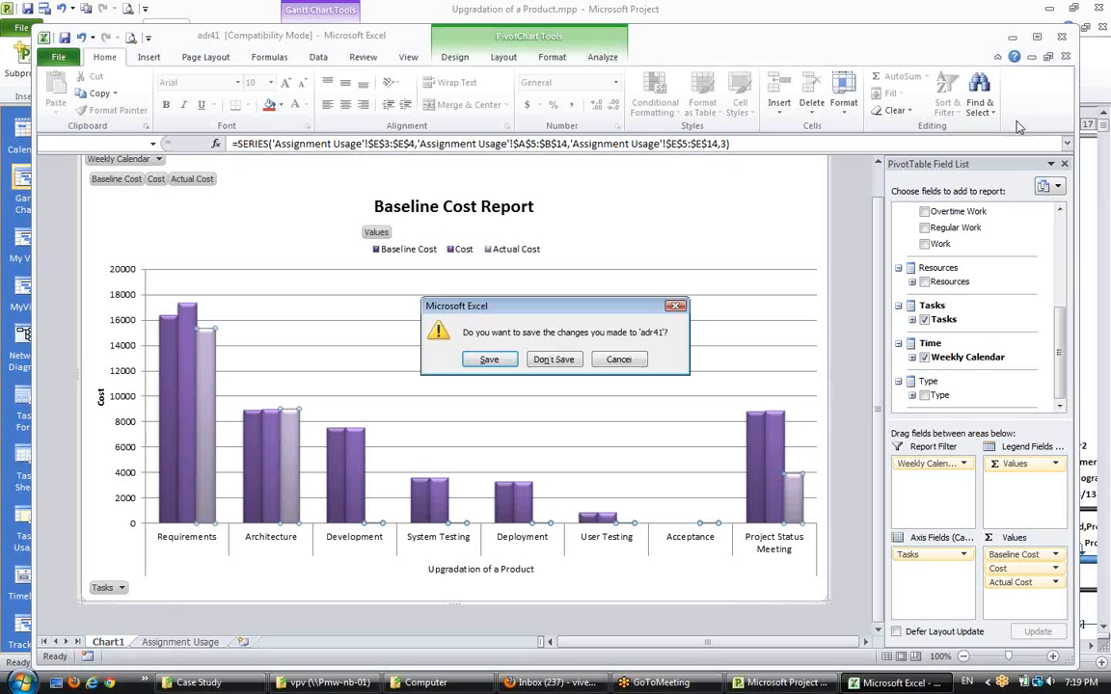
{"action": "left_click", "coordinate": [557, 362]}
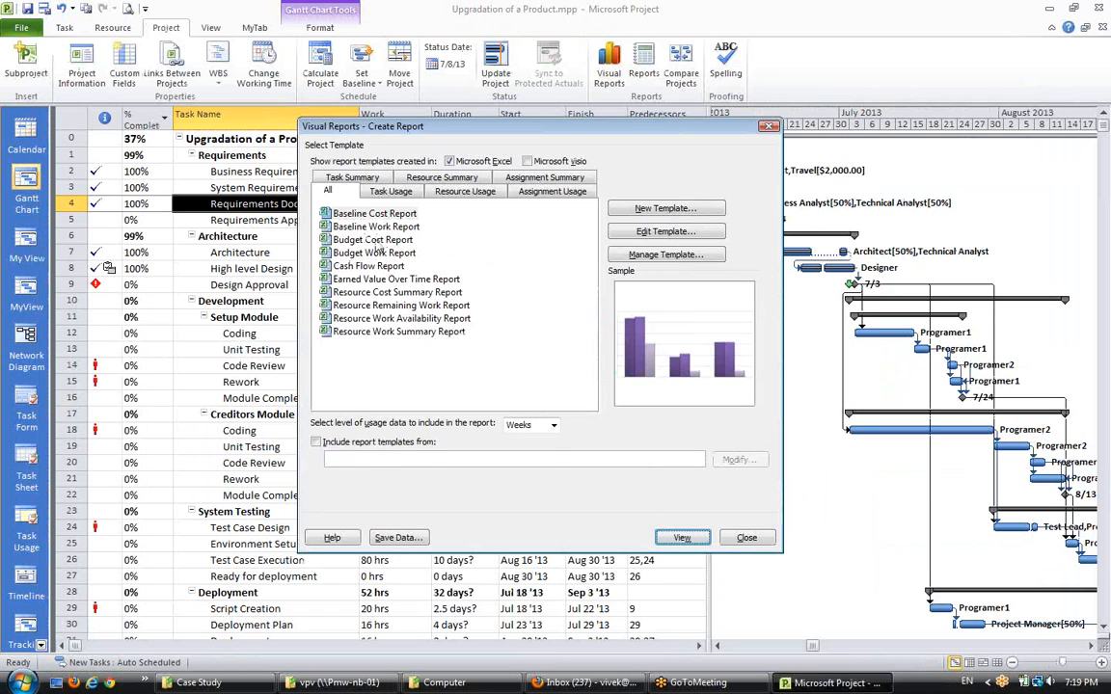
{"action": "left_click", "coordinate": [352, 240]}
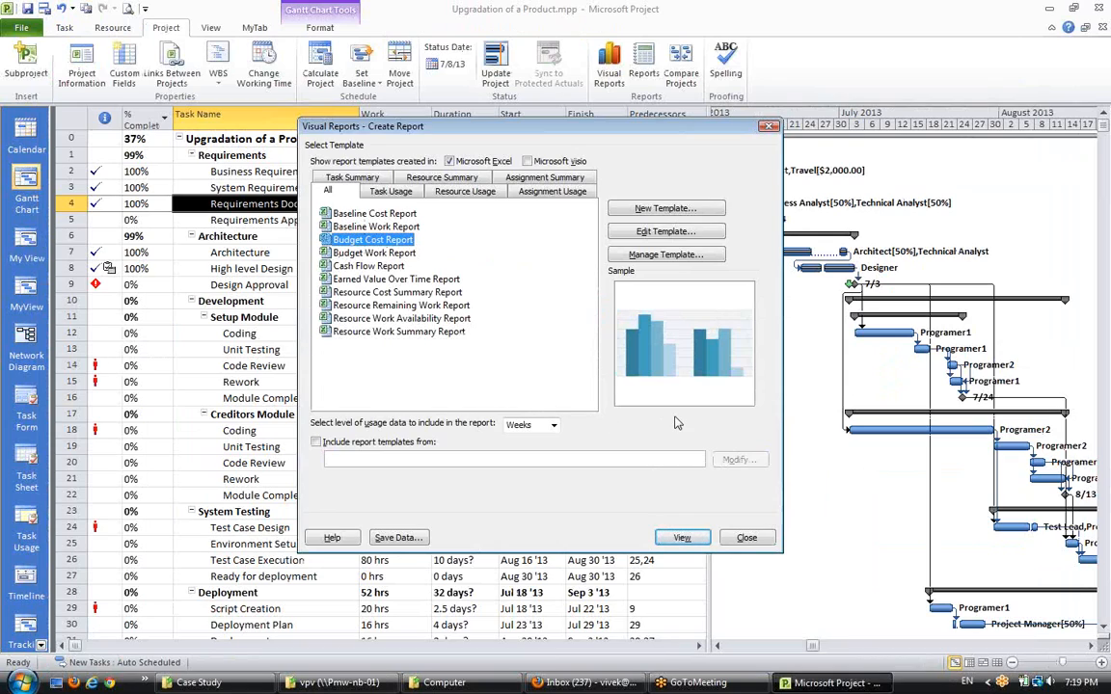
{"action": "left_click", "coordinate": [681, 537]}
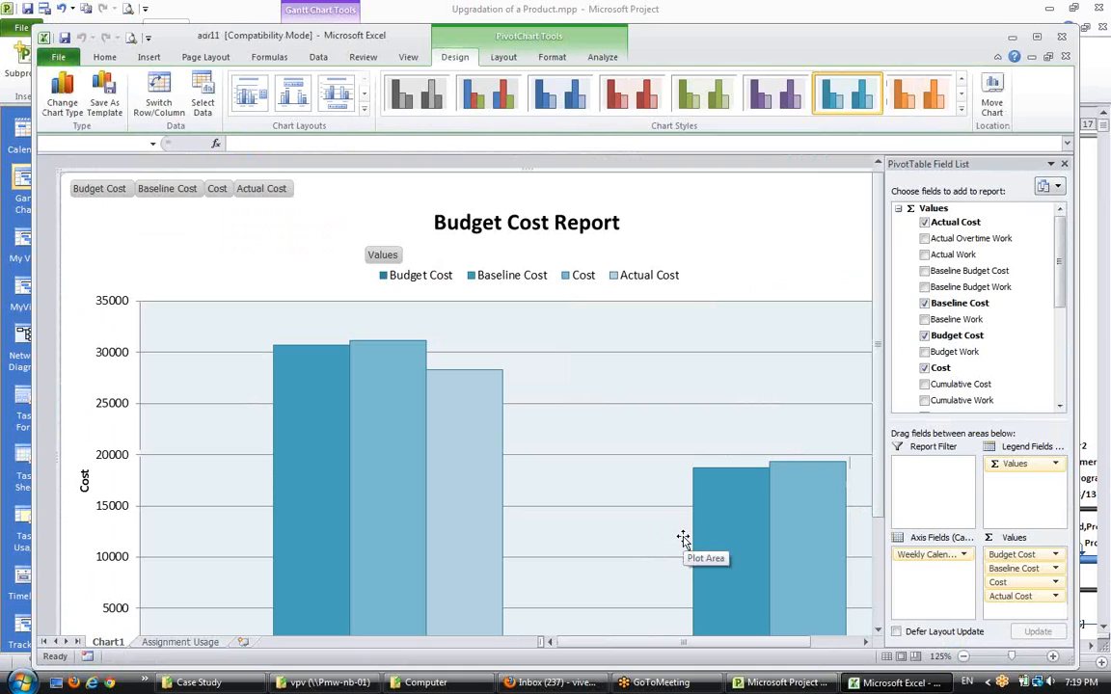
Expand quarters Q2 and Q3 into weeks in the Assignment Usage pivot table and show the updated Budget Cost chart
{"action": "scroll", "coordinate": [683, 539], "scroll_direction": "down", "scroll_amount": 4}
{"action": "scroll", "coordinate": [683, 539], "scroll_direction": "up", "scroll_amount": 5}
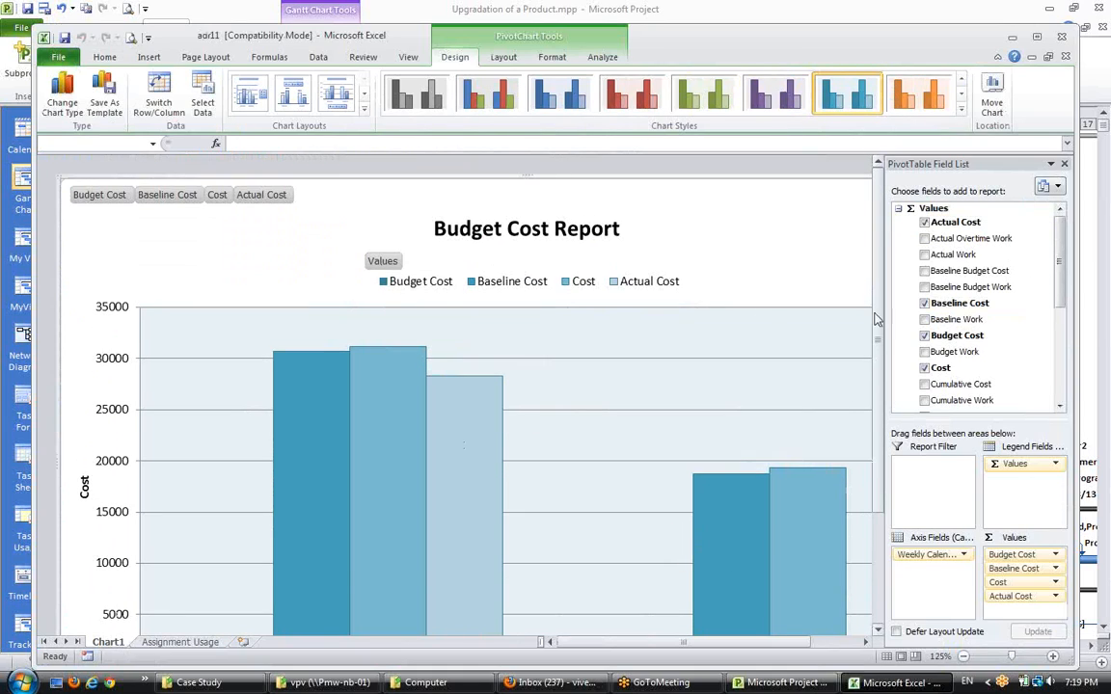
{"action": "scroll", "coordinate": [617, 429], "scroll_direction": "down", "scroll_amount": 3}
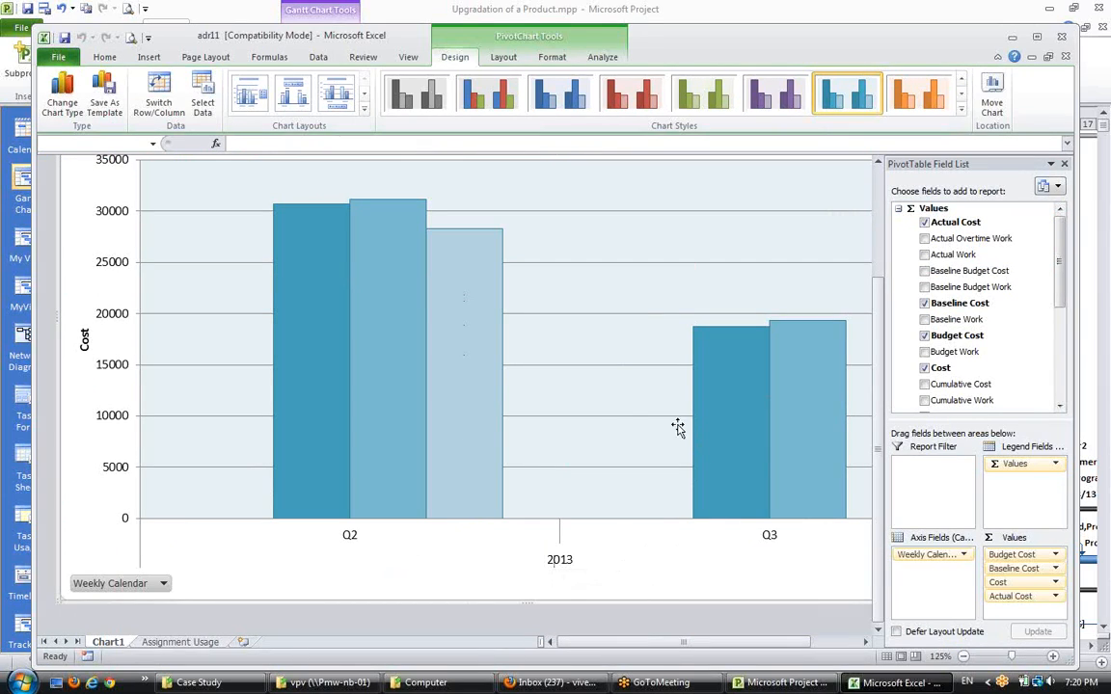
{"action": "scroll", "coordinate": [615, 420], "scroll_direction": "up", "scroll_amount": 1}
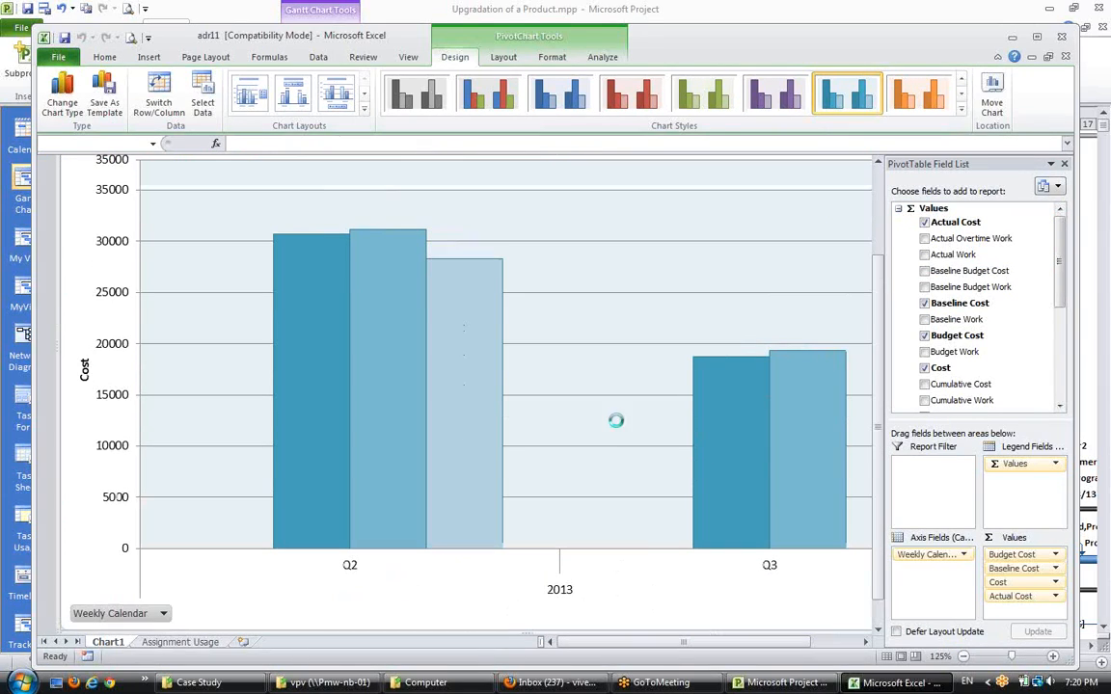
{"action": "left_click", "coordinate": [174, 643]}
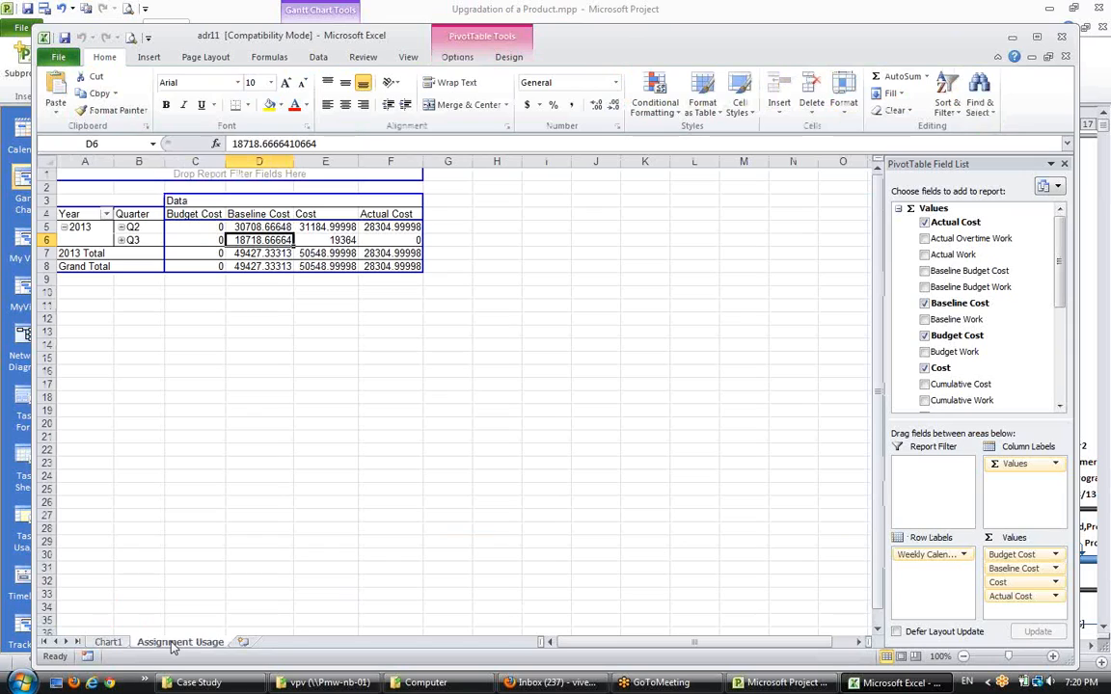
{"action": "left_click", "coordinate": [122, 229]}
{"action": "left_click", "coordinate": [121, 332]}
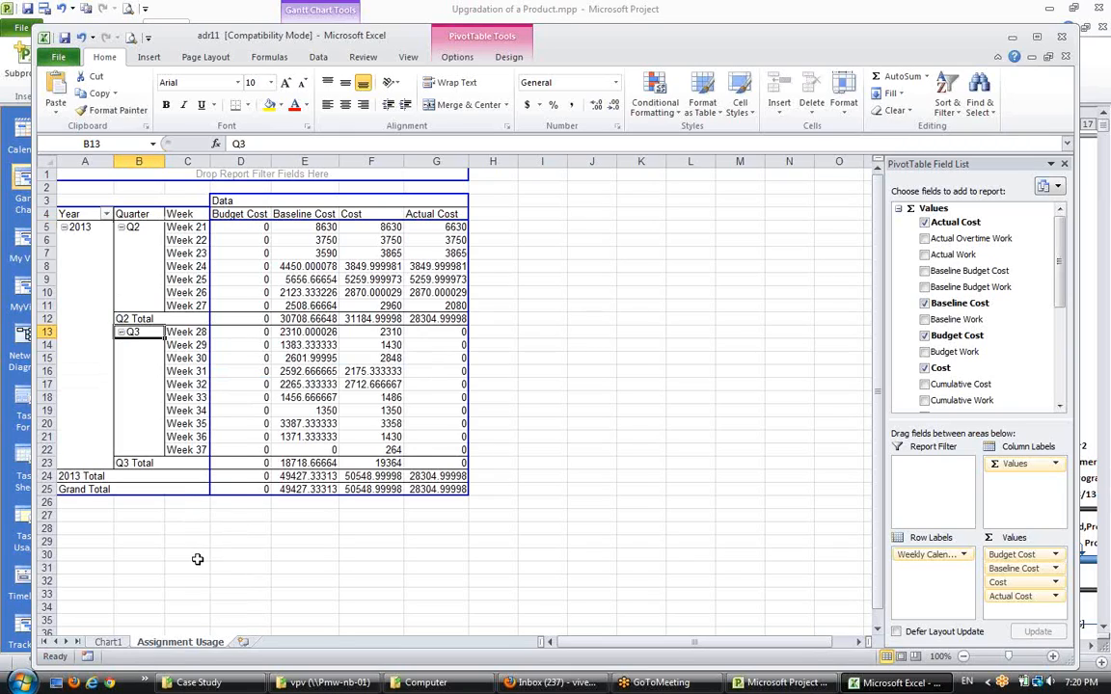
{"action": "left_click", "coordinate": [107, 643]}
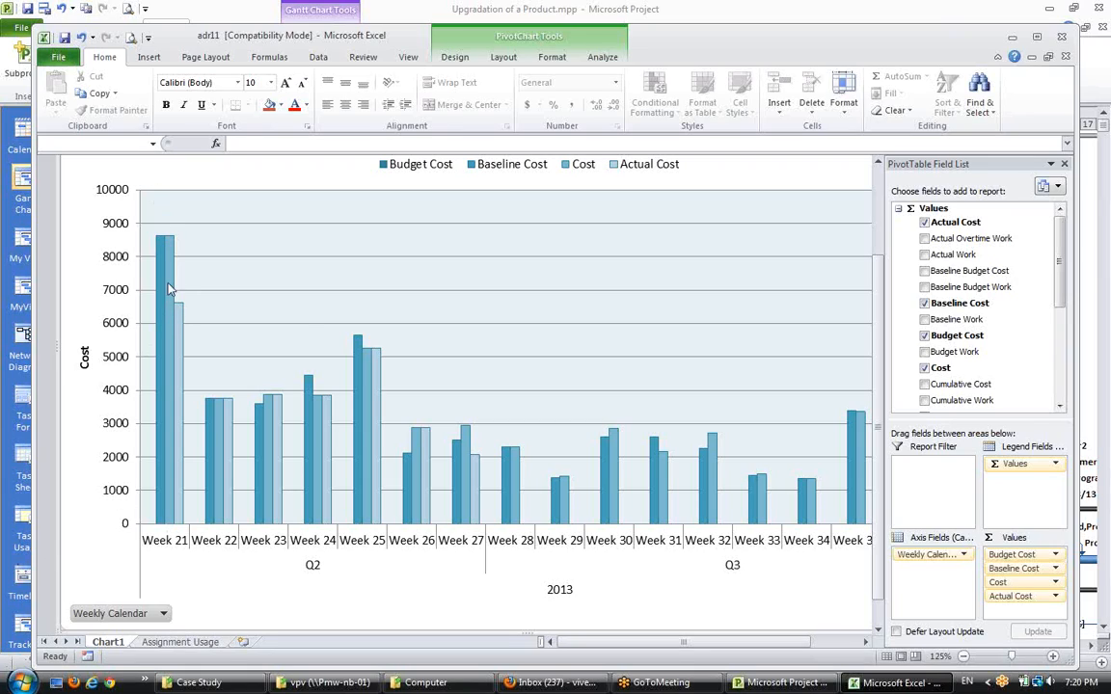
Examine the weekly Baseline Cost, Cost and Actual Cost bars in the Budget Cost Report chart, starting from Week 21
{"action": "mouse_move", "coordinate": [171, 265]}
{"action": "mouse_move", "coordinate": [183, 326]}
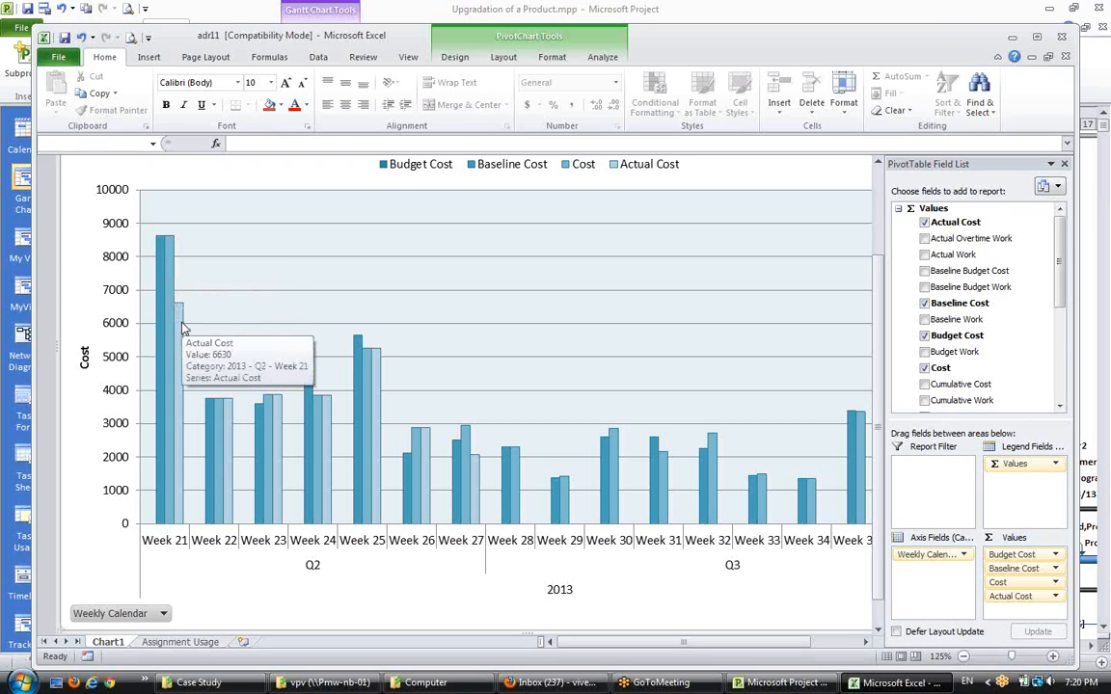
{"action": "mouse_move", "coordinate": [228, 500]}
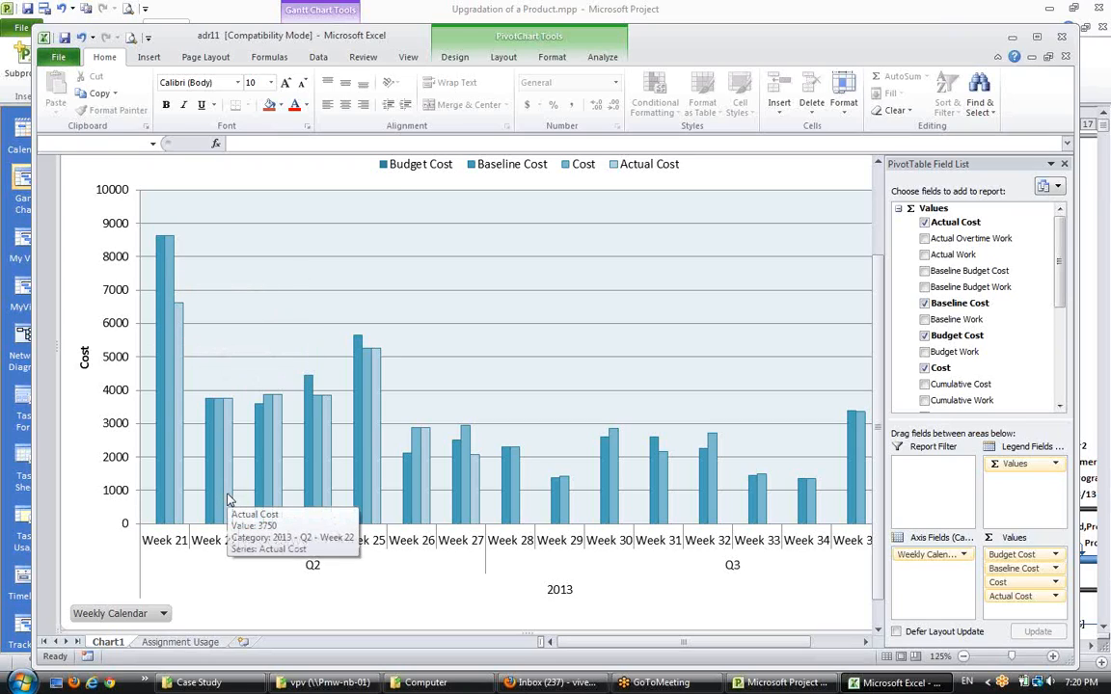
{"action": "mouse_move", "coordinate": [258, 518]}
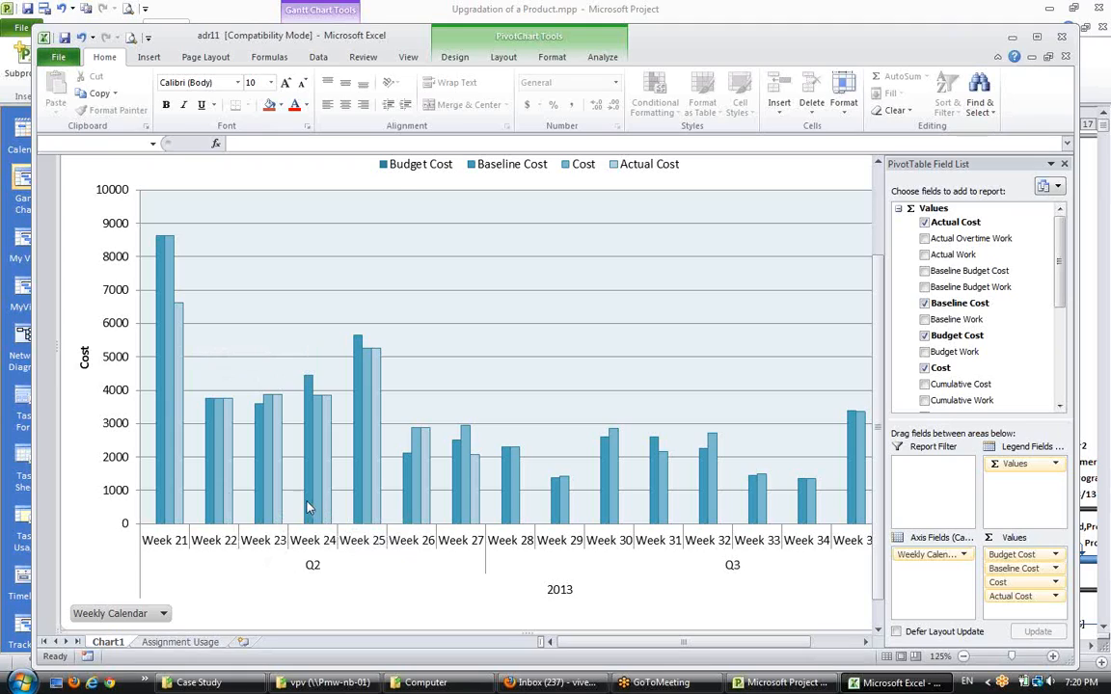
{"action": "mouse_move", "coordinate": [310, 506]}
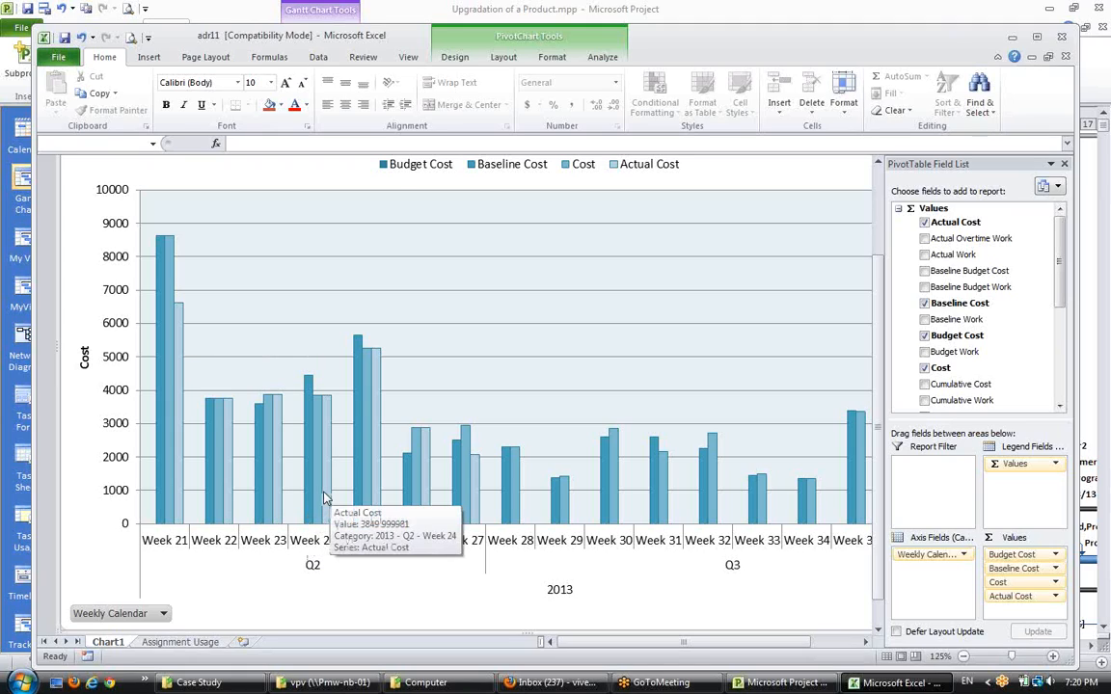
{"action": "mouse_move", "coordinate": [358, 491]}
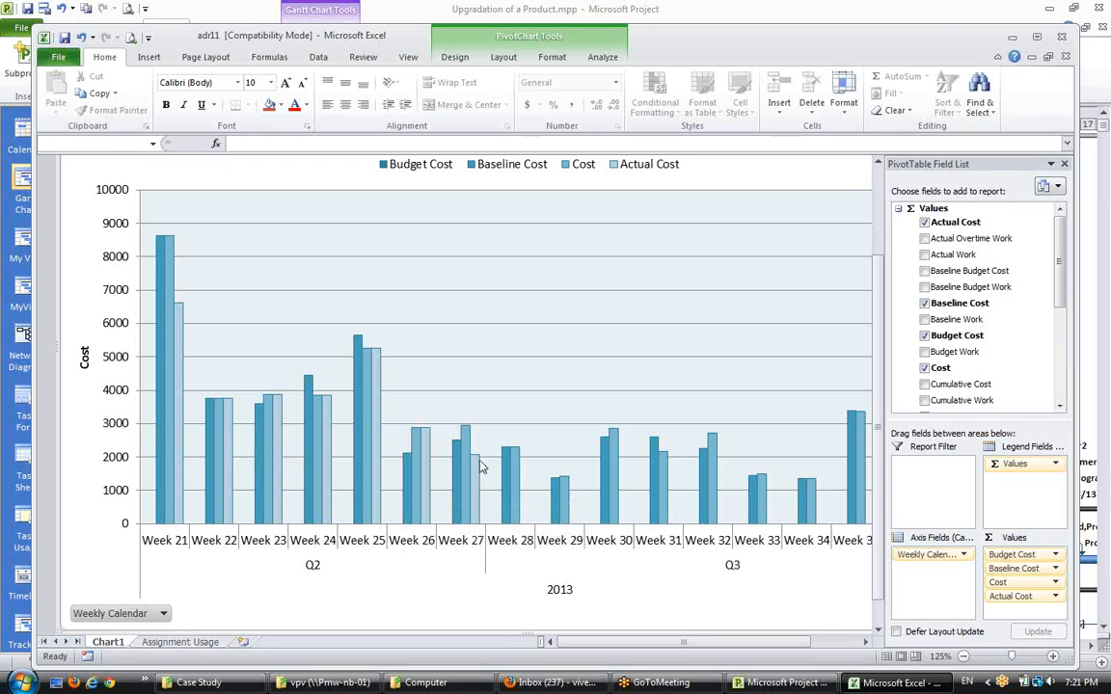
{"action": "mouse_move", "coordinate": [480, 466]}
{"action": "mouse_move", "coordinate": [164, 508]}
{"action": "left_click_drag", "start_coordinate": [702, 640], "coordinate": [636, 636]}
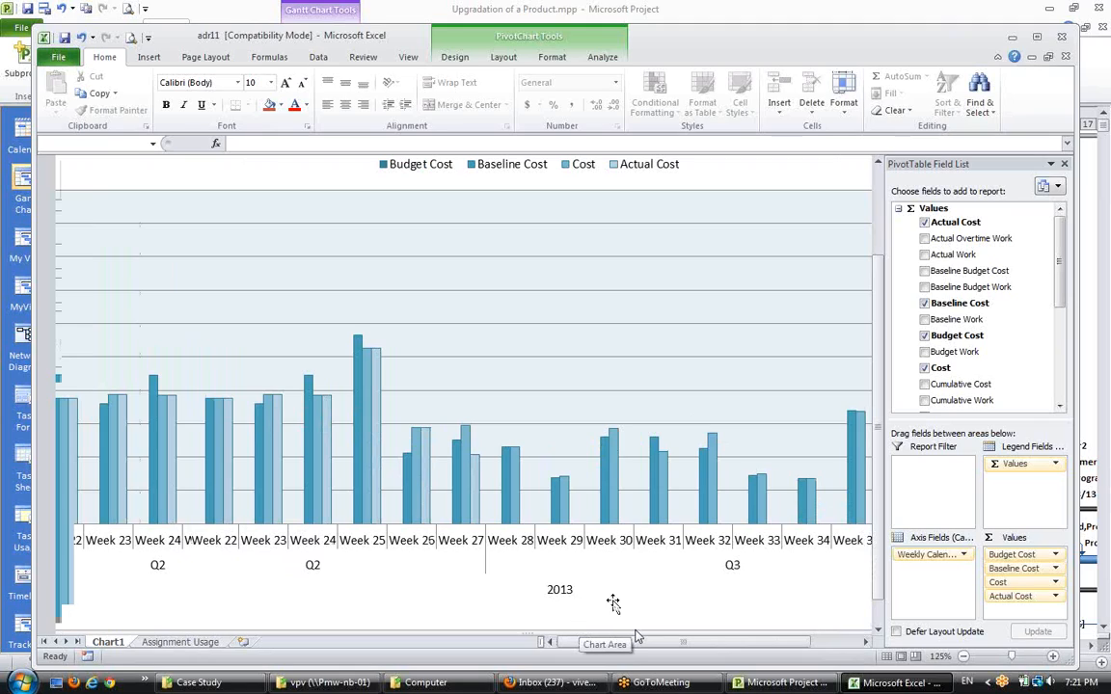
Close the Budget Cost workbook without saving it and generate the Cash Flow Report with weekly usage data in Excel
{"action": "left_click", "coordinate": [1064, 38]}
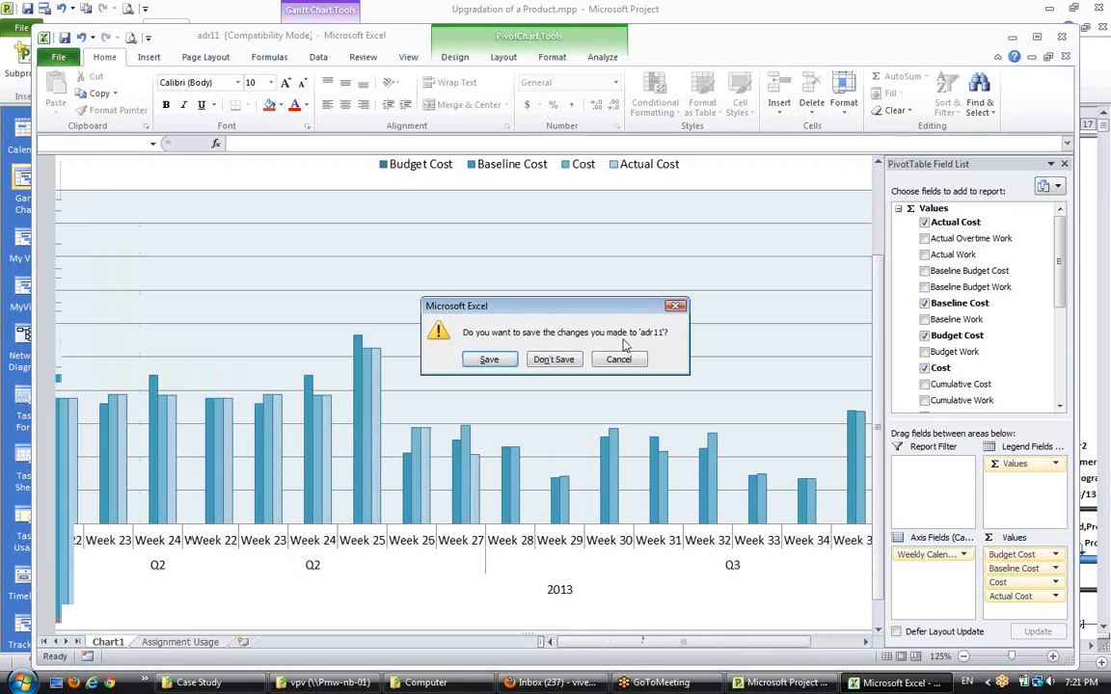
{"action": "left_click", "coordinate": [556, 358]}
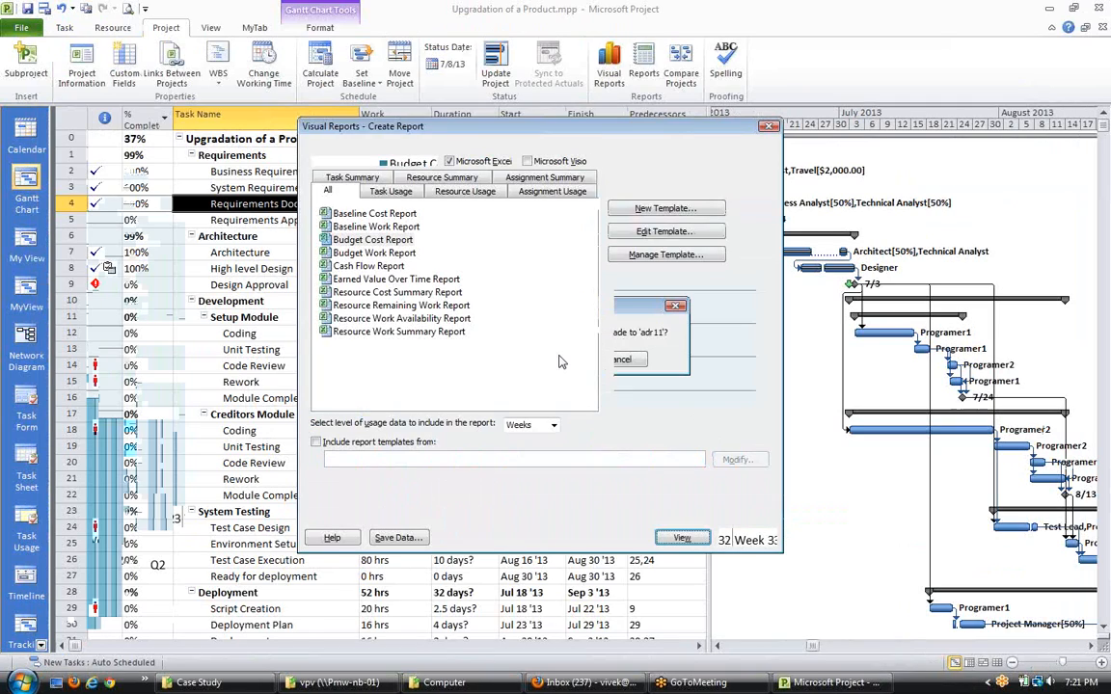
{"action": "left_click", "coordinate": [363, 267]}
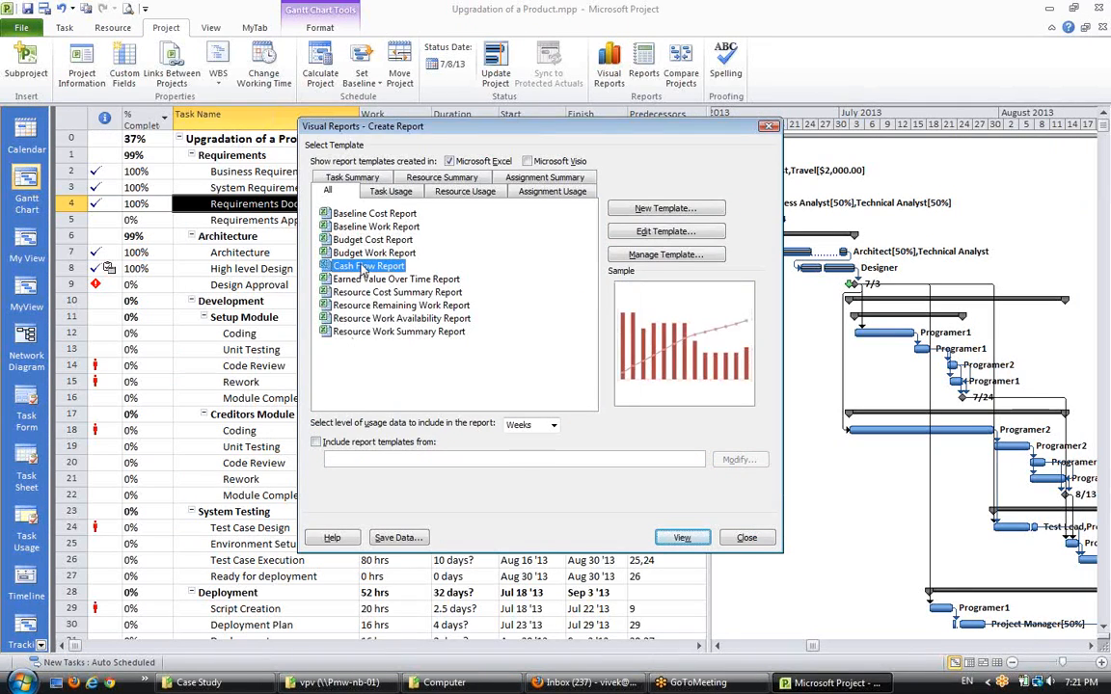
{"action": "left_click", "coordinate": [682, 539]}
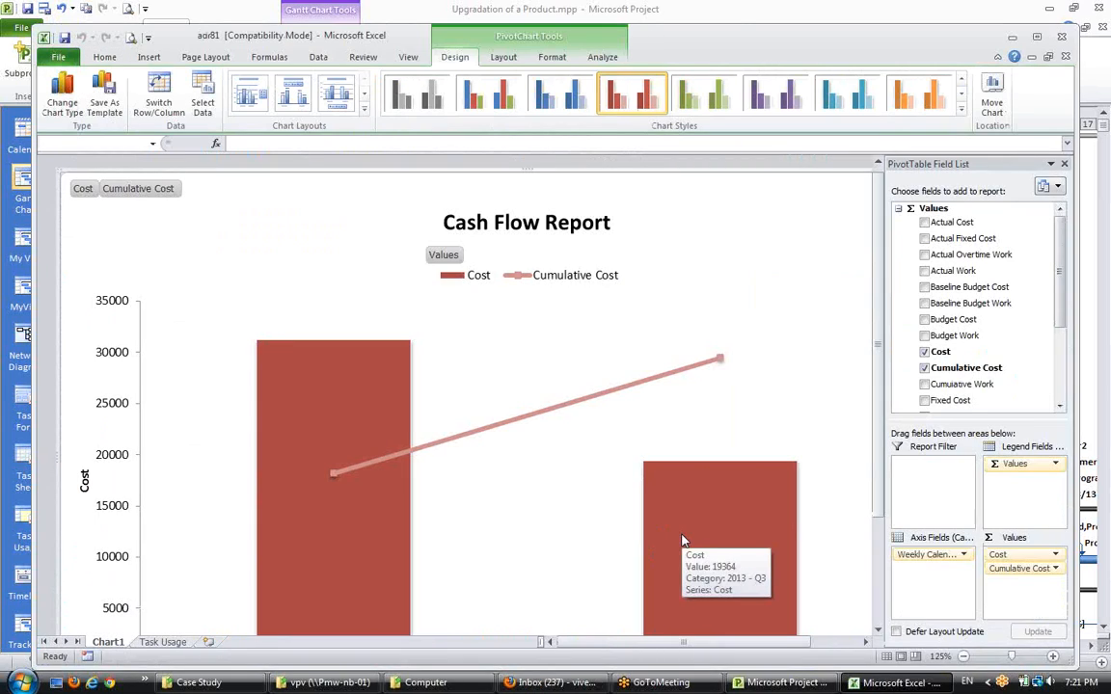
Expand quarters Q2 and Q3 into weeks in the Task Usage pivot table and show the updated Cash Flow chart
{"action": "scroll", "coordinate": [682, 540], "scroll_direction": "down", "scroll_amount": 3}
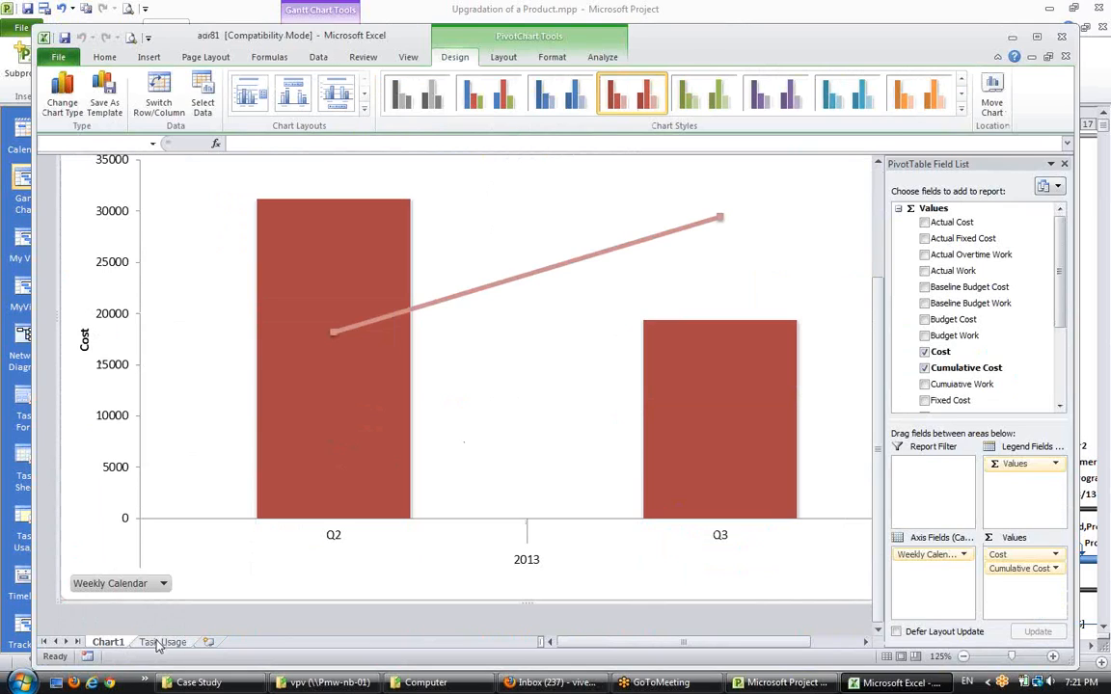
{"action": "left_click", "coordinate": [161, 642]}
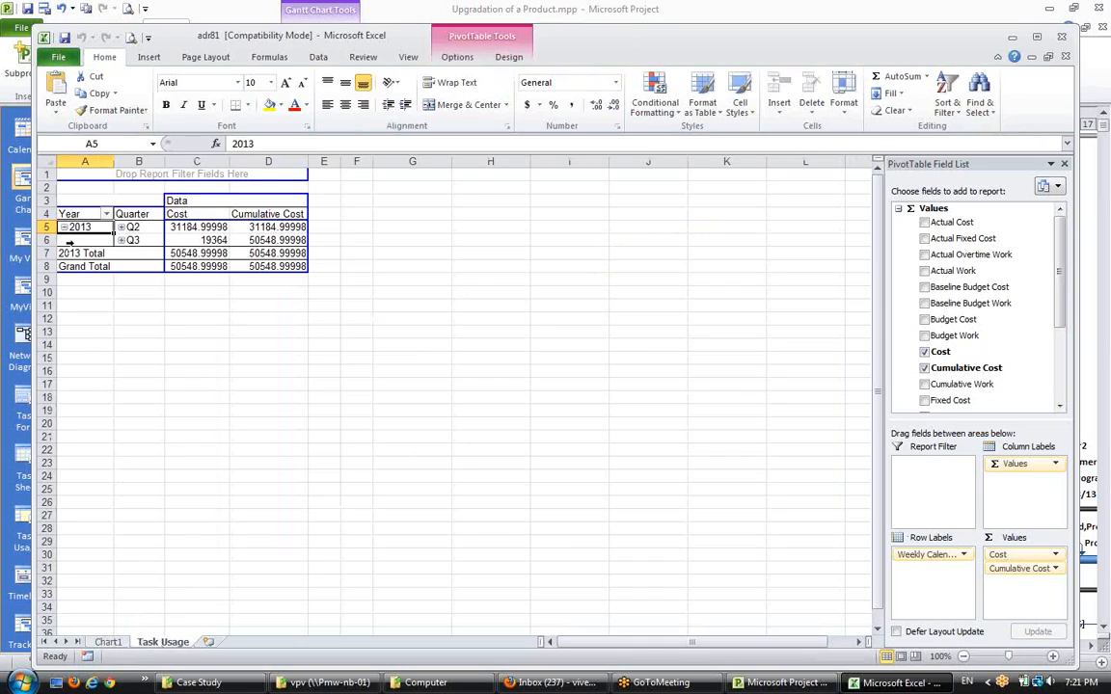
{"action": "left_click", "coordinate": [120, 228]}
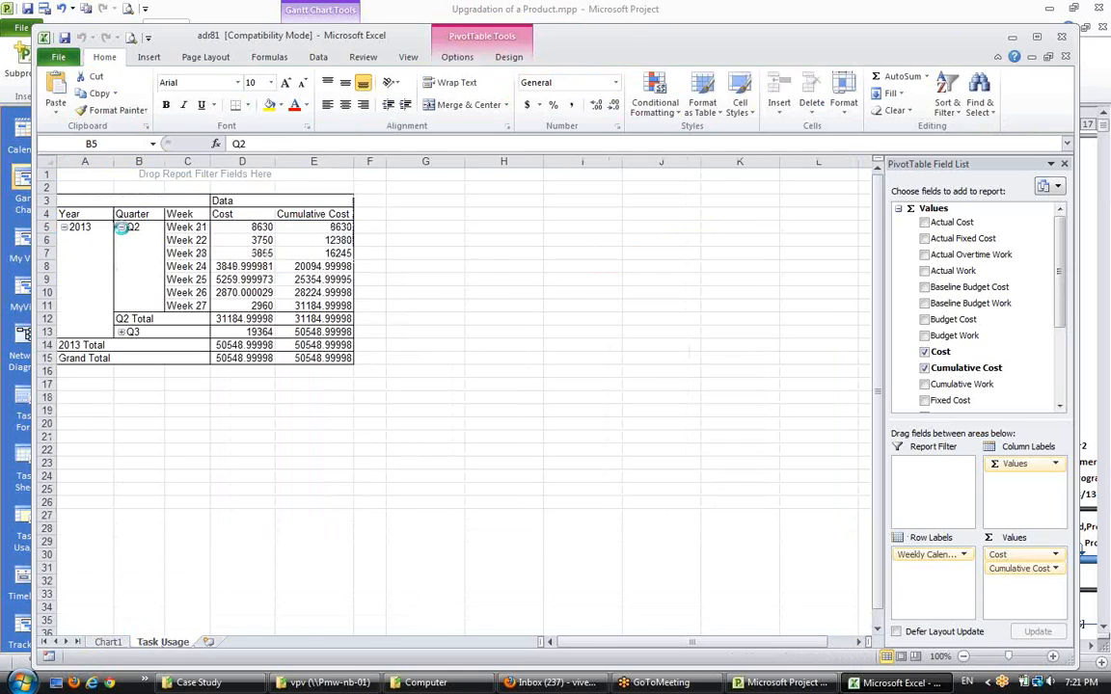
{"action": "left_click", "coordinate": [121, 332]}
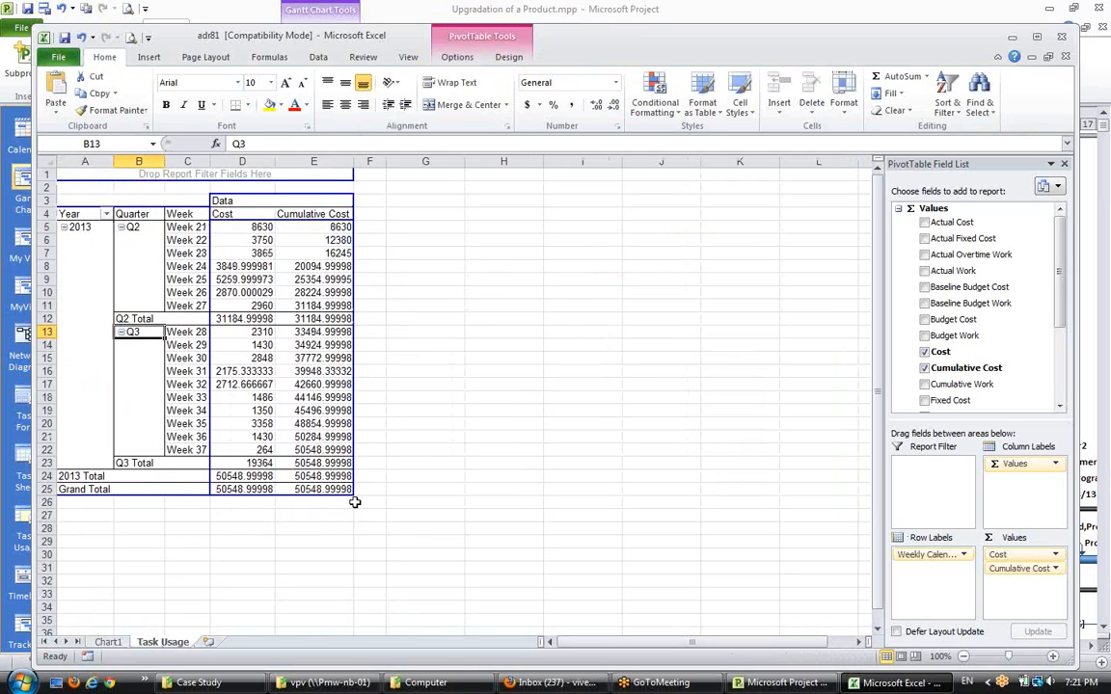
{"action": "left_click", "coordinate": [112, 643]}
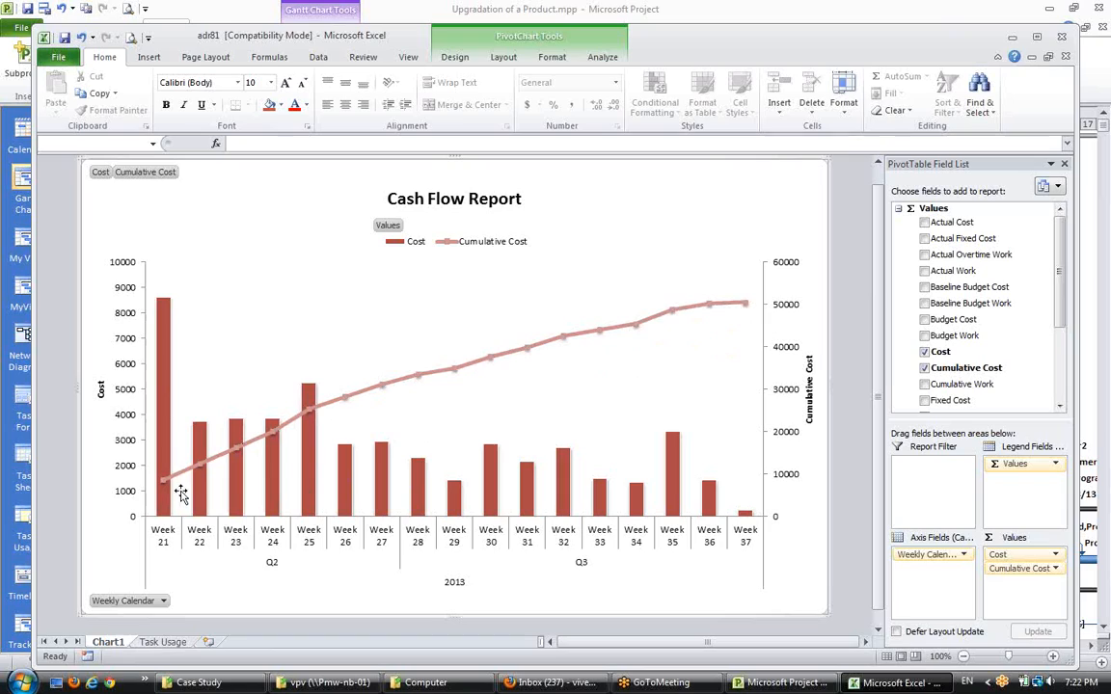
Examine the weekly Cost bars and the Cumulative Cost line in the Cash Flow Report chart, starting from Week 21
{"action": "mouse_move", "coordinate": [161, 500]}
{"action": "mouse_move", "coordinate": [171, 479]}
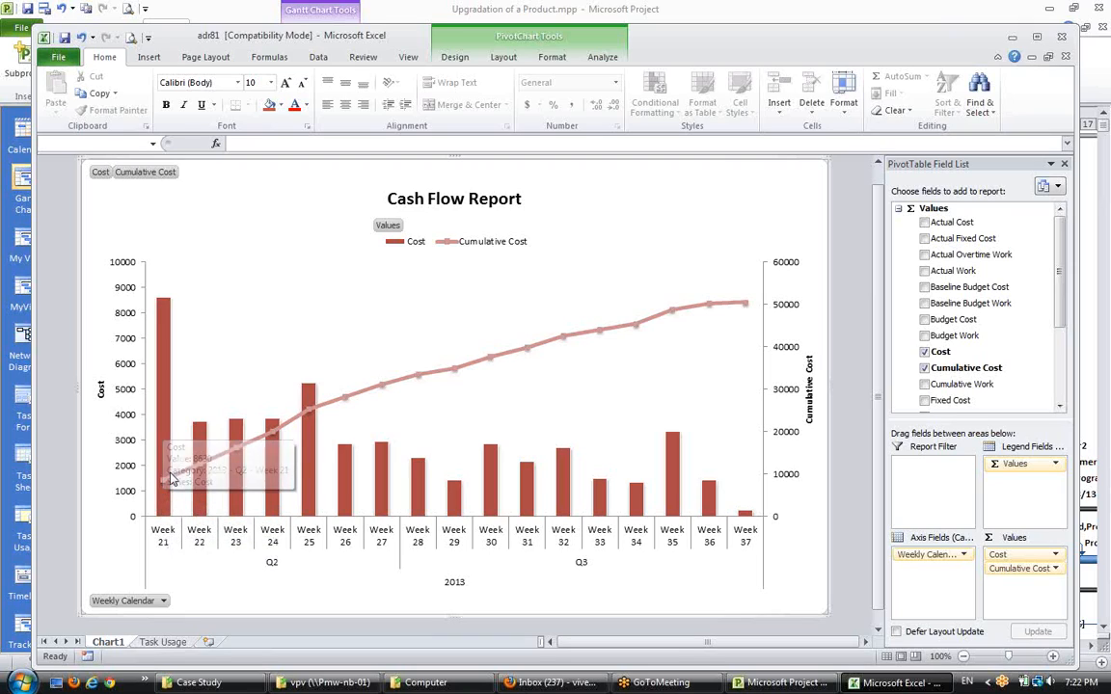
{"action": "mouse_move", "coordinate": [164, 448]}
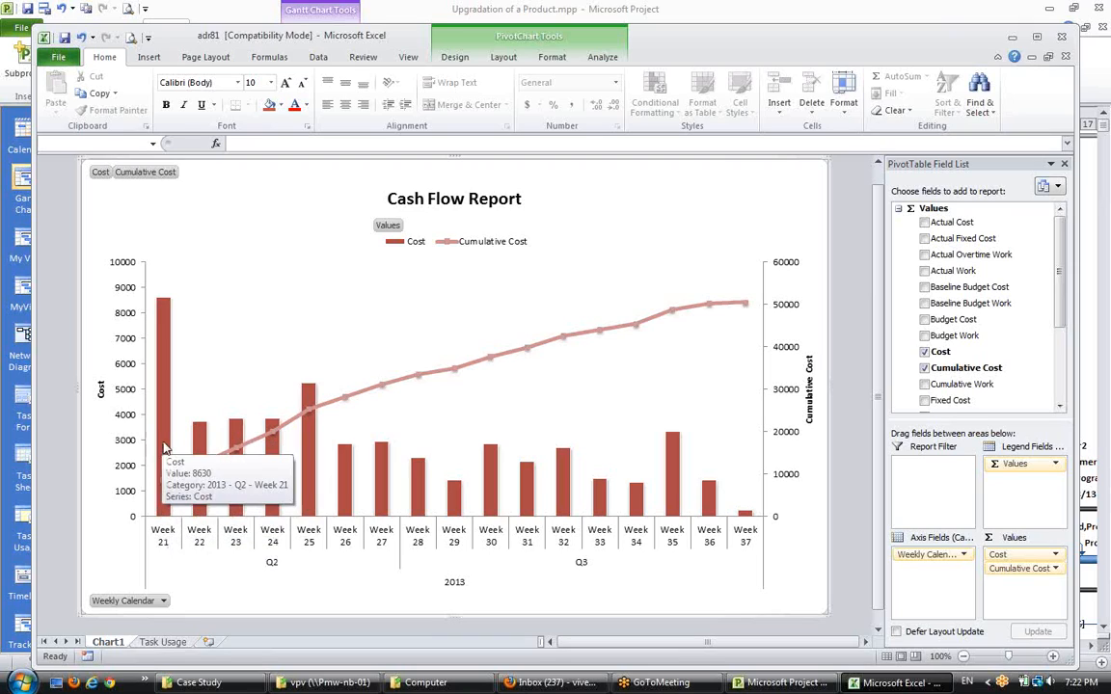
{"action": "mouse_move", "coordinate": [225, 453]}
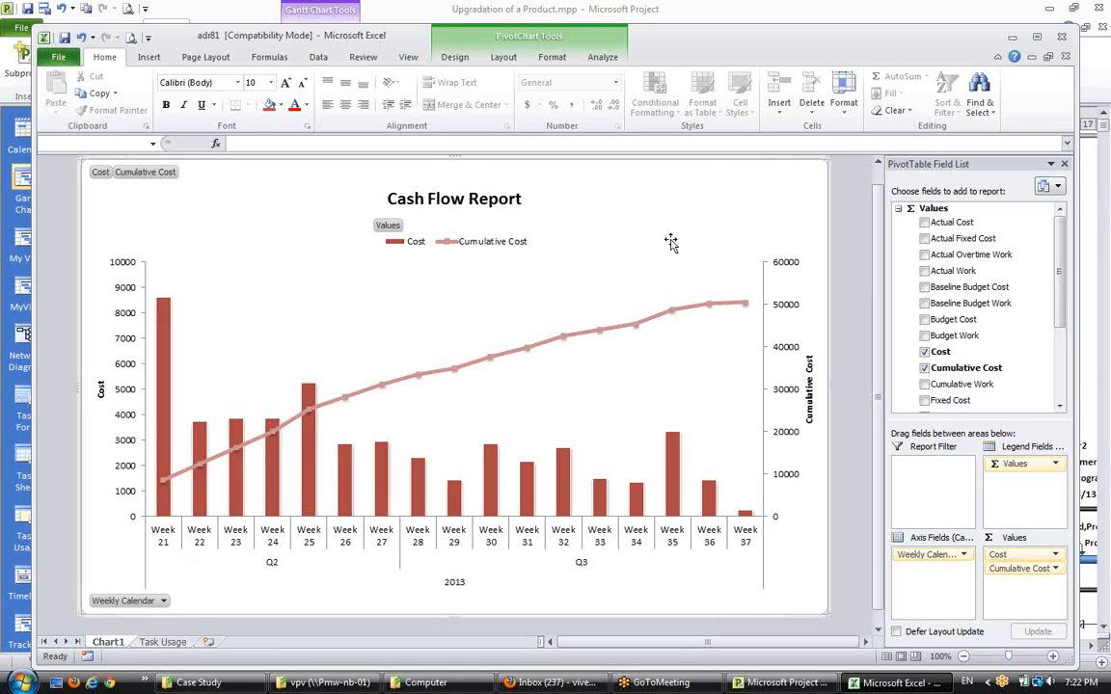
Close the Cash Flow workbook without saving it and generate the Earned Value Over Time Report with weekly usage data in Excel
{"action": "left_click", "coordinate": [1064, 37]}
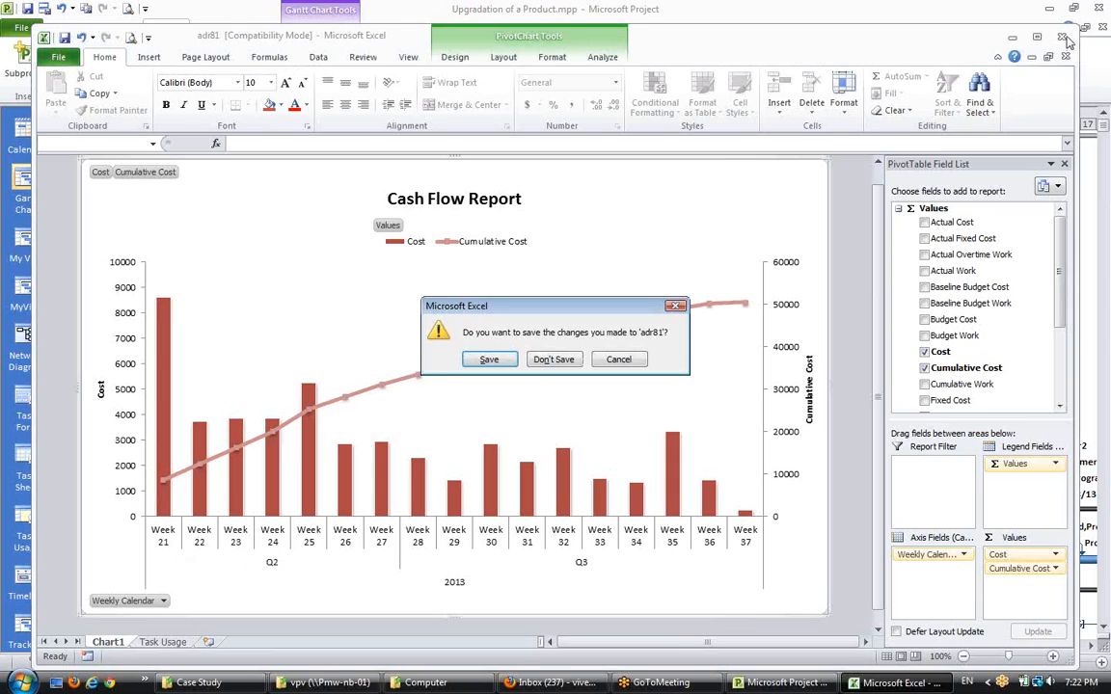
{"action": "left_click", "coordinate": [548, 358]}
{"action": "left_click", "coordinate": [349, 280]}
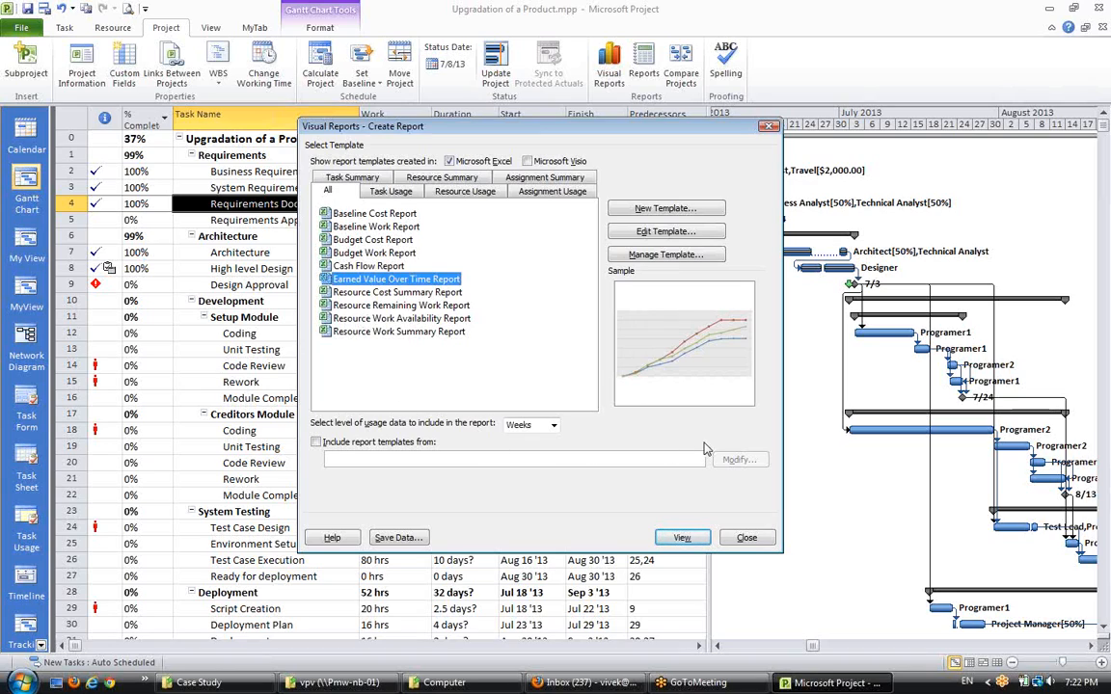
{"action": "left_click", "coordinate": [684, 540]}
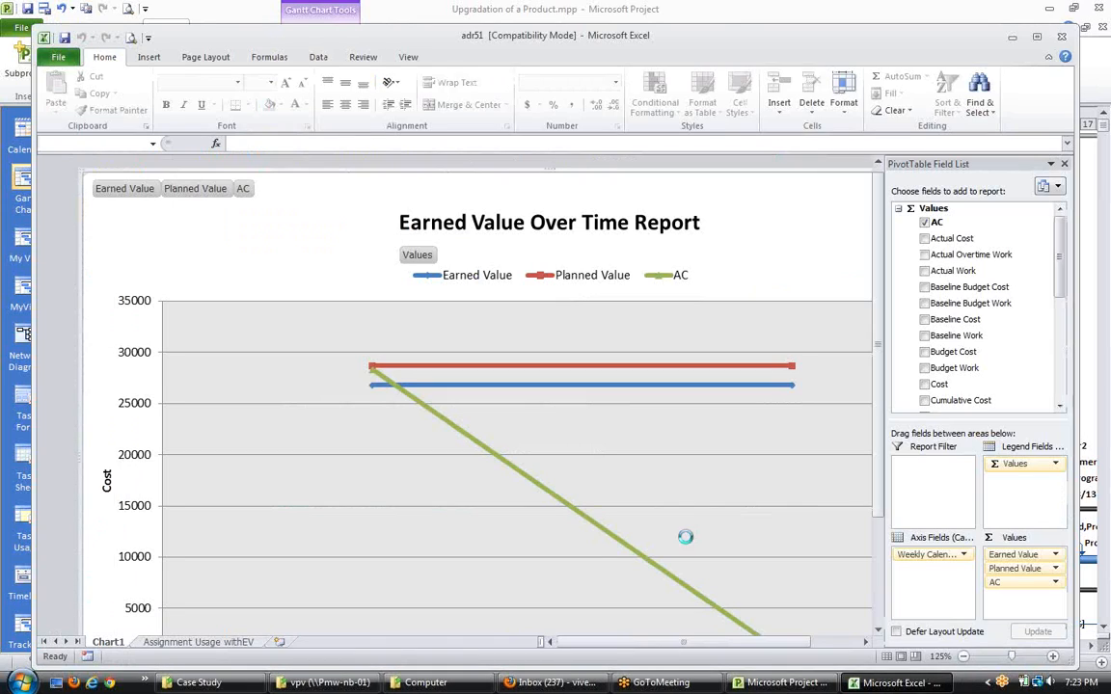
Expand quarters Q2 and Q3 into weeks in the Assignment Usage withEV pivot table and show the updated Earned Value chart
{"action": "scroll", "coordinate": [684, 564], "scroll_direction": "down", "scroll_amount": 4}
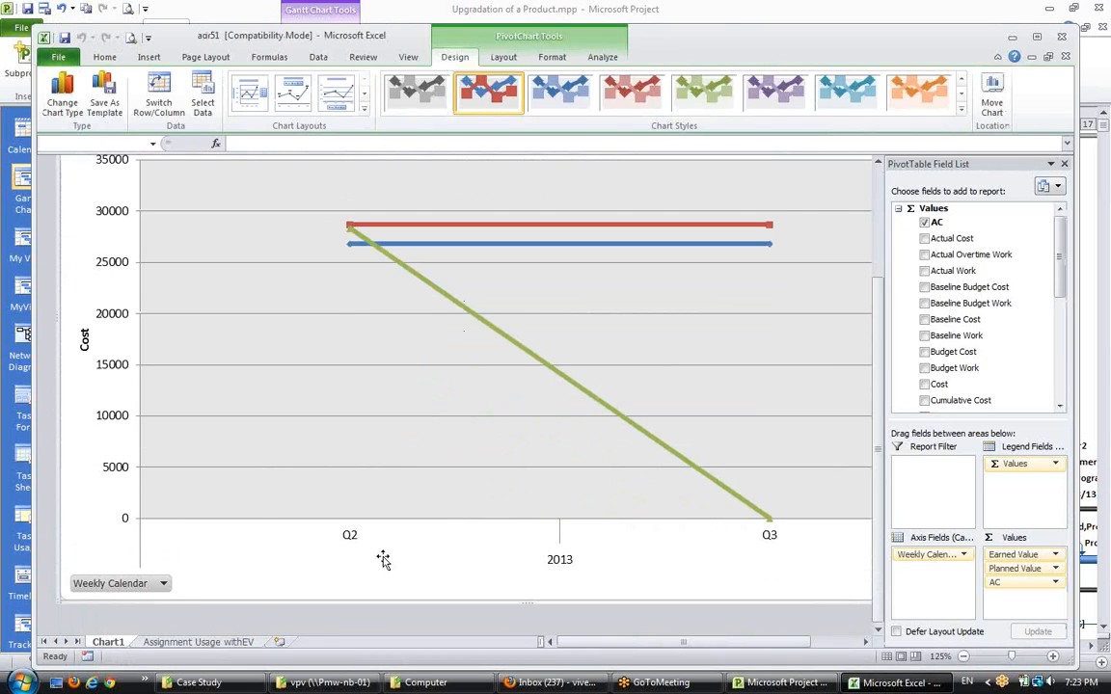
{"action": "left_click", "coordinate": [197, 641]}
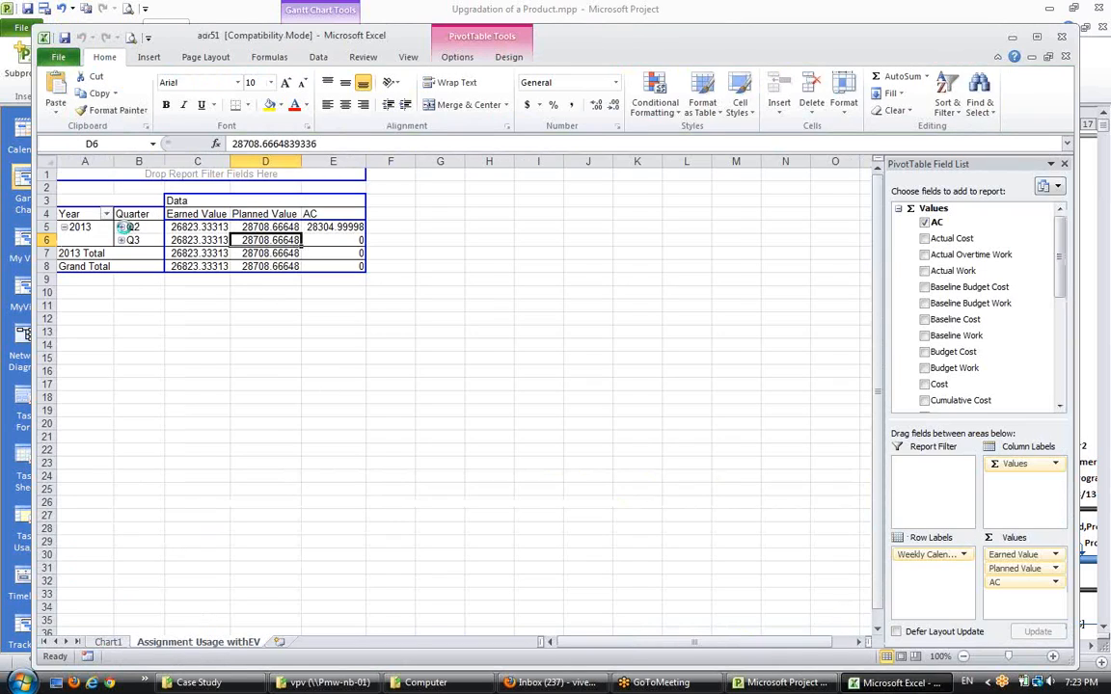
{"action": "left_click", "coordinate": [122, 227]}
{"action": "left_click", "coordinate": [121, 332]}
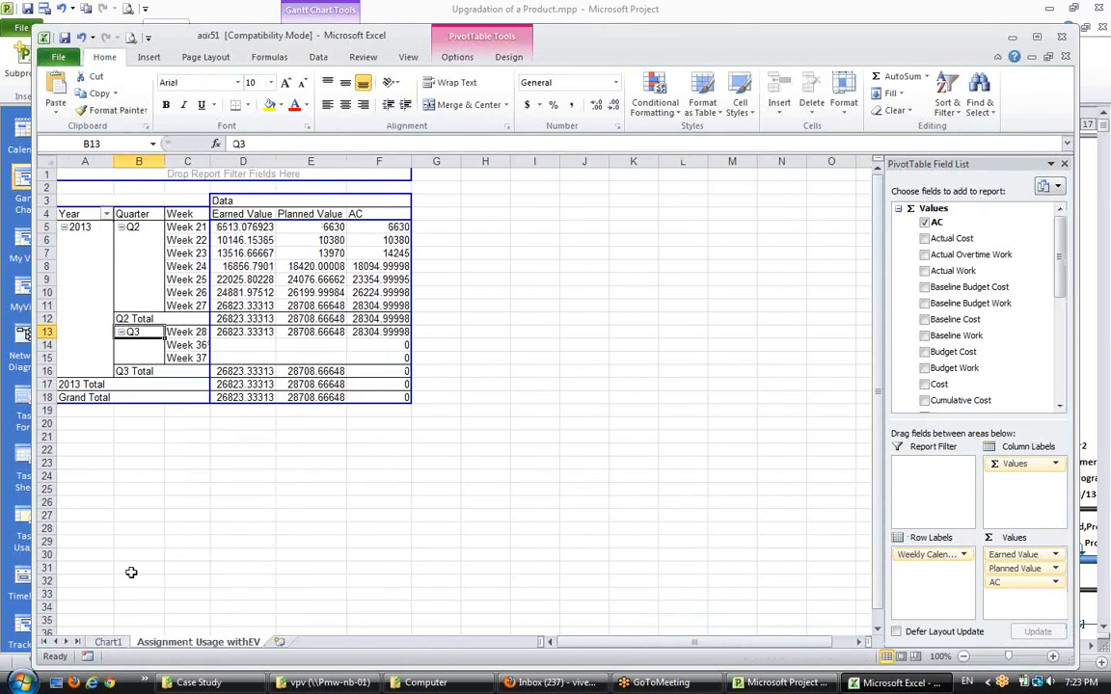
{"action": "left_click", "coordinate": [108, 642]}
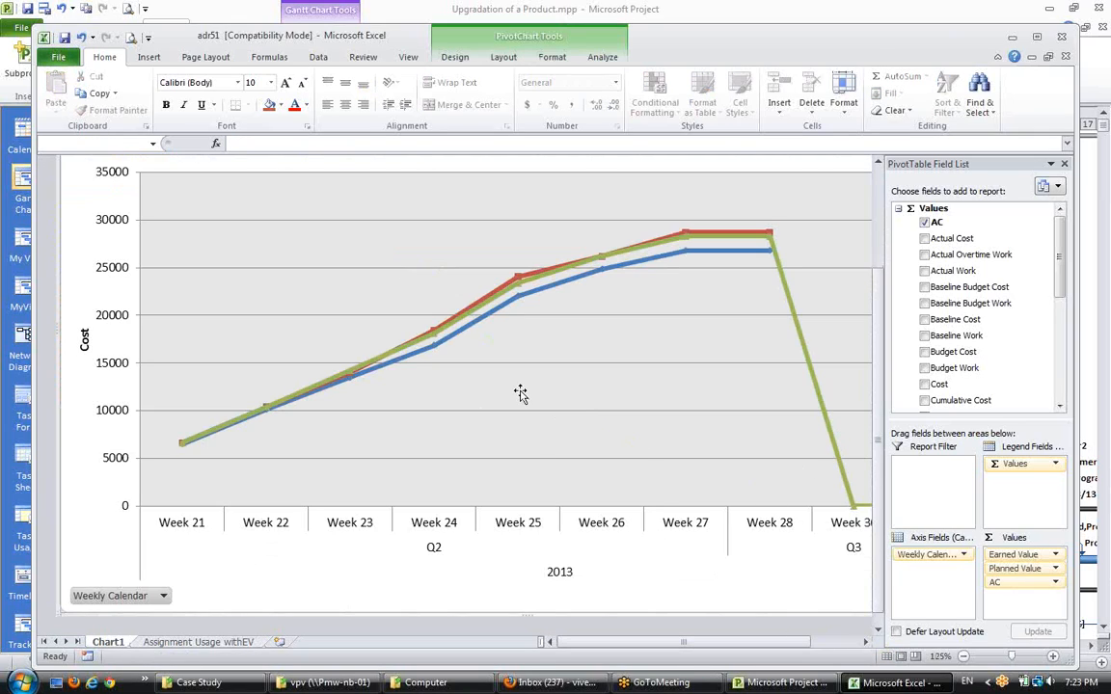
Examine the weekly Earned Value, Planned Value and AC lines in the Earned Value Over Time chart, keeping the workbook open
{"action": "scroll", "coordinate": [563, 491], "scroll_direction": "up", "scroll_amount": 3}
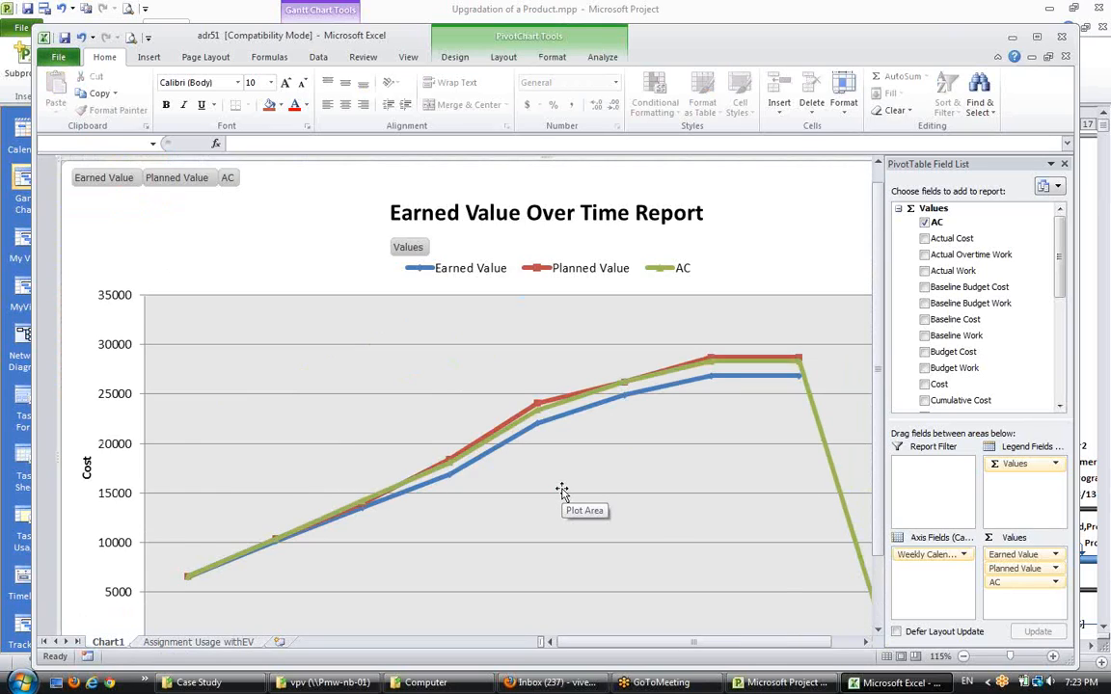
{"action": "scroll", "coordinate": [563, 491], "scroll_direction": "down", "scroll_amount": 1}
{"action": "scroll", "coordinate": [563, 491], "scroll_direction": "down", "scroll_amount": 1}
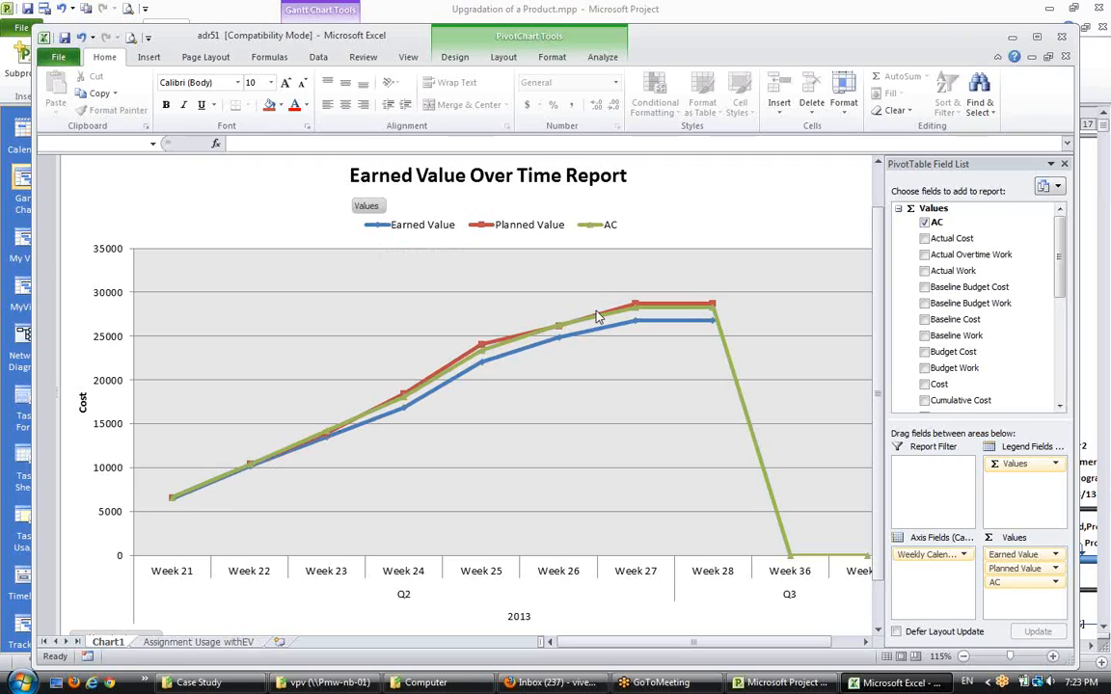
{"action": "mouse_move", "coordinate": [711, 316]}
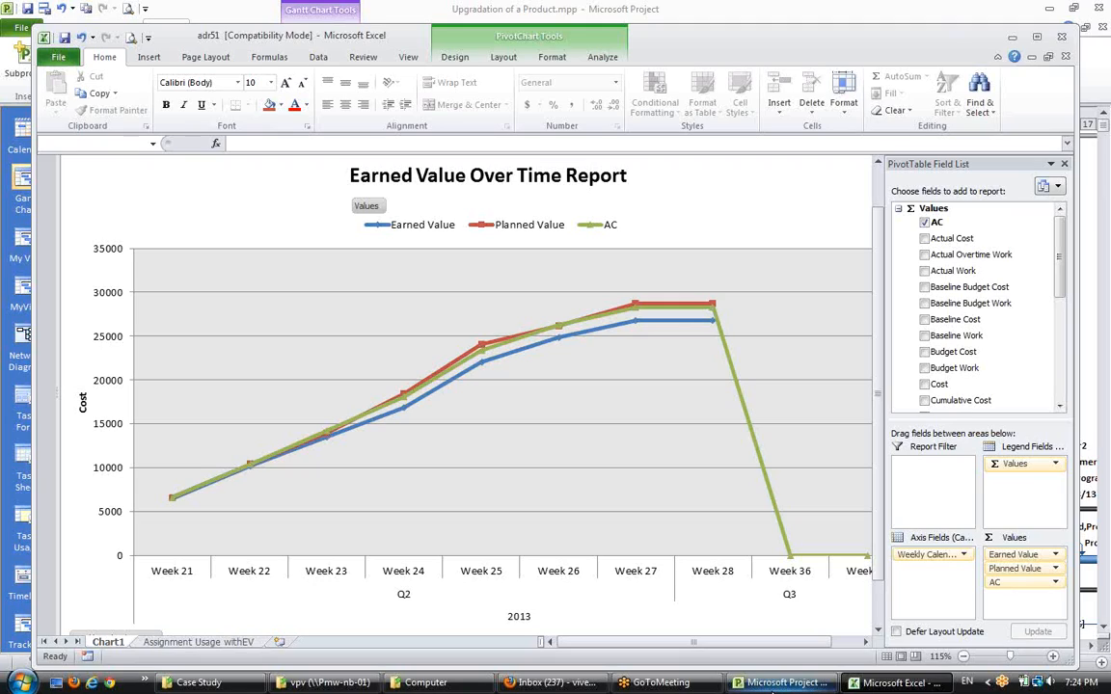
{"action": "left_click", "coordinate": [865, 642]}
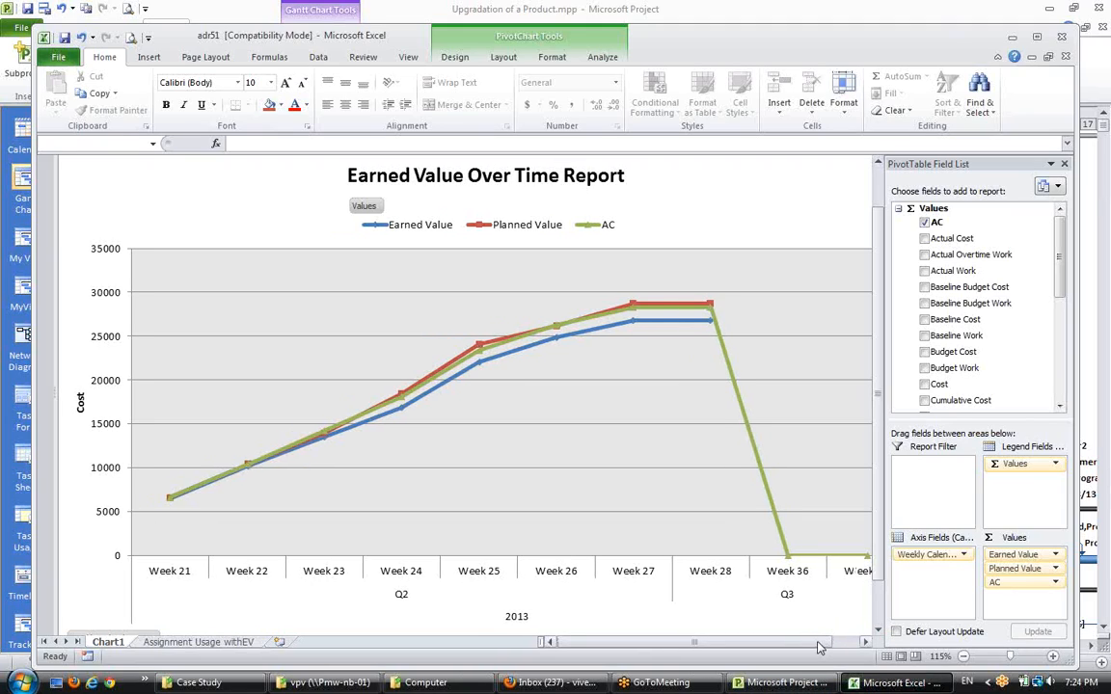
{"action": "left_click_drag", "start_coordinate": [849, 646], "coordinate": [786, 647]}
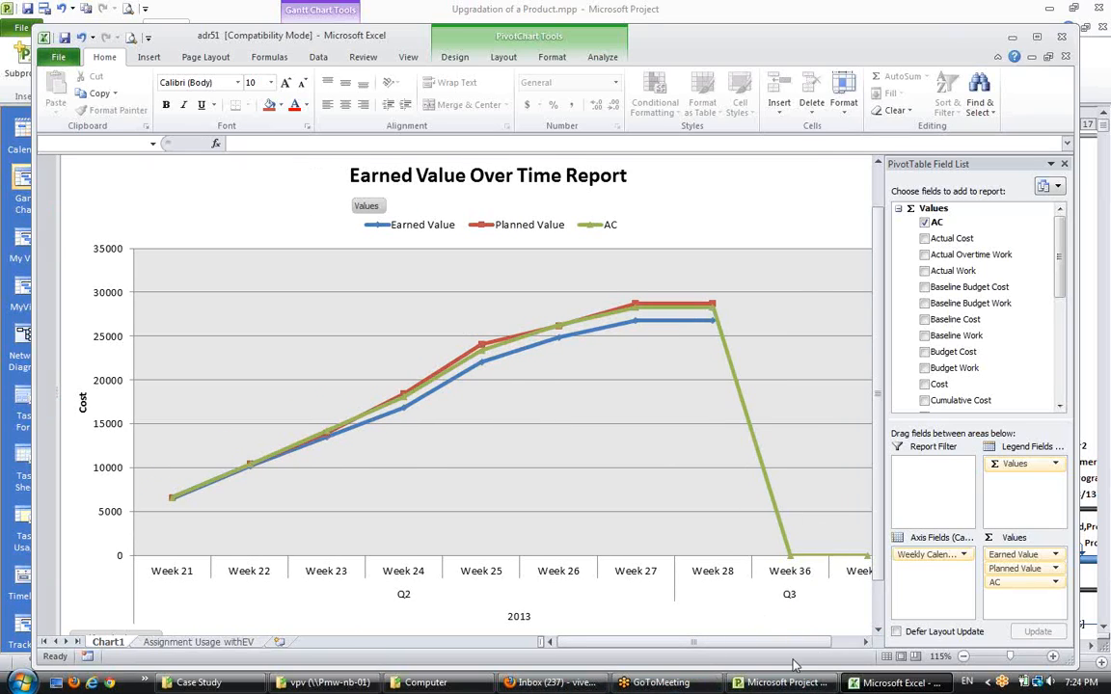
{"action": "left_click", "coordinate": [1062, 35]}
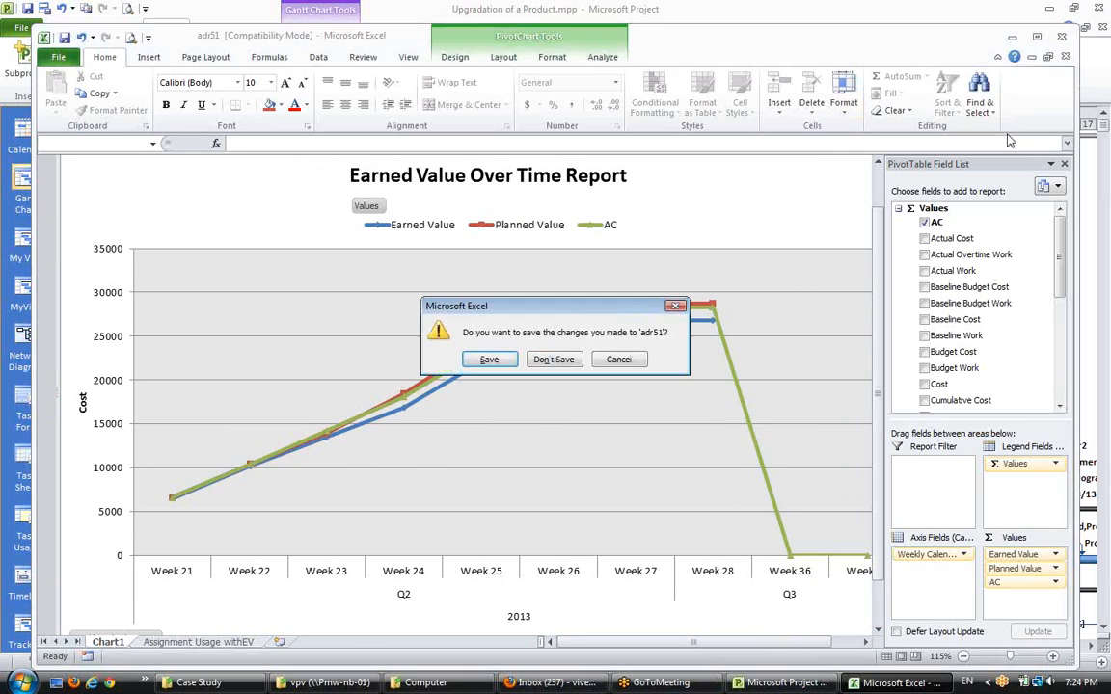
{"action": "left_click", "coordinate": [605, 359]}
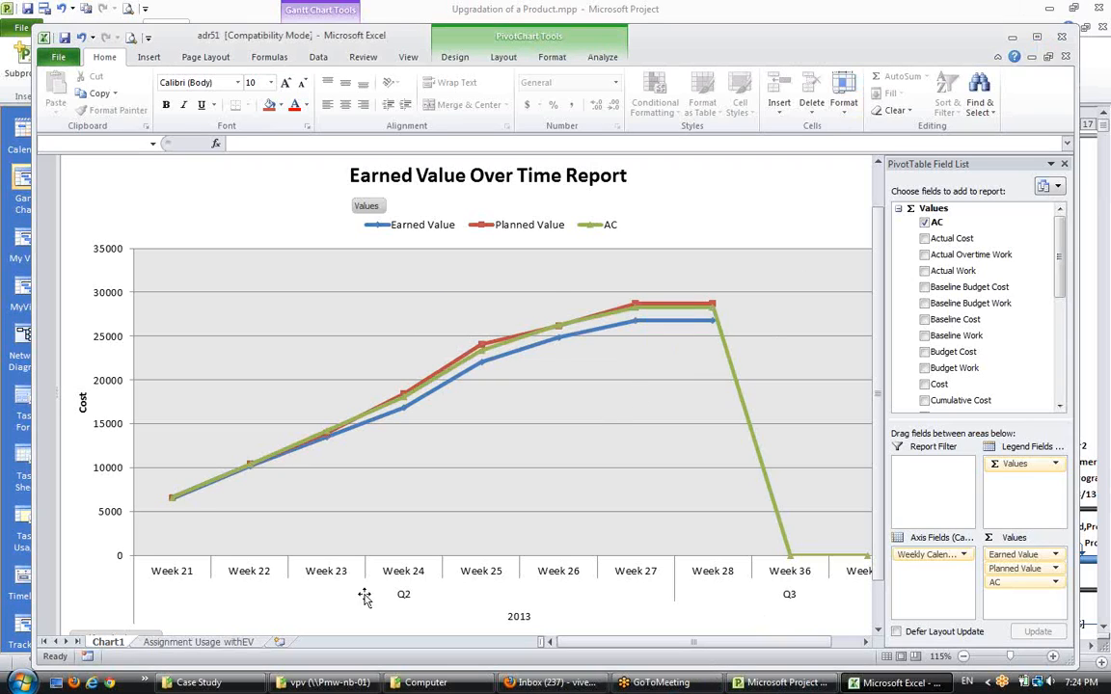
Review the weekly Earned Value, Planned Value and AC columns in the Assignment Usage withEV pivot table
{"action": "left_click", "coordinate": [180, 643]}
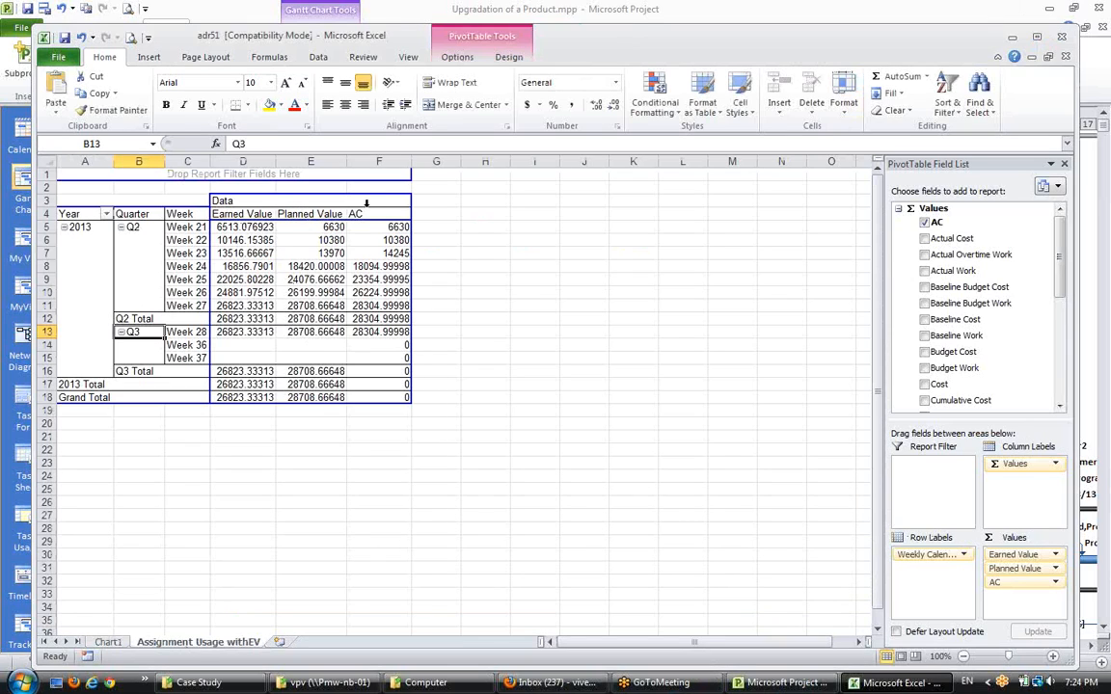
{"action": "left_click", "coordinate": [242, 204]}
{"action": "left_click", "coordinate": [310, 204]}
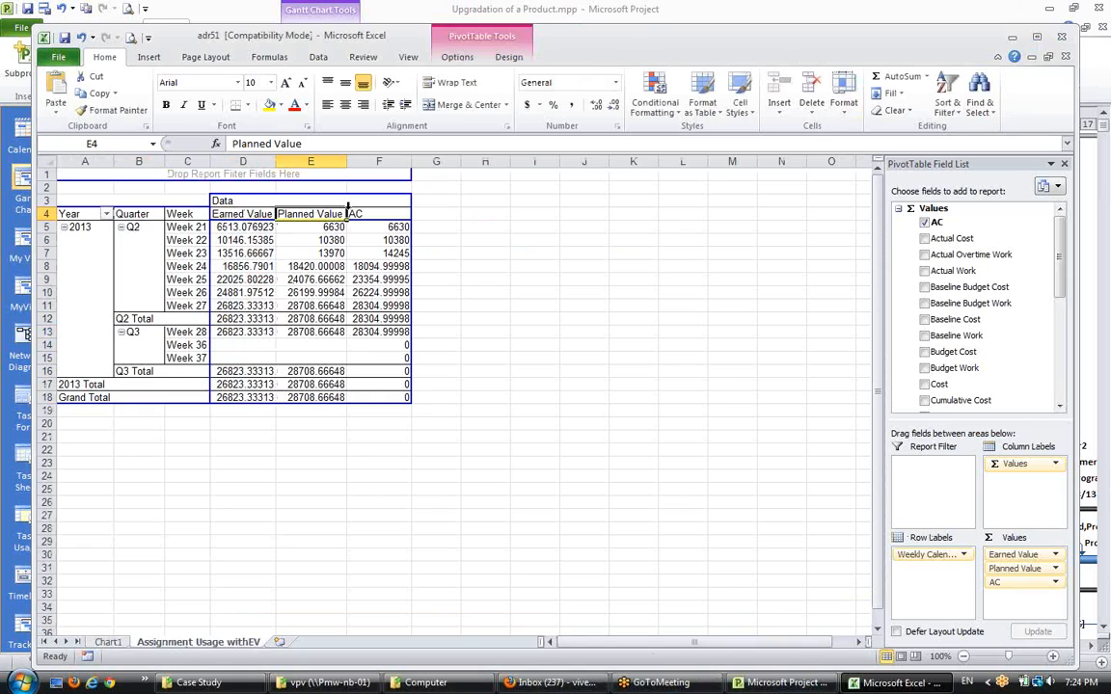
{"action": "left_click", "coordinate": [366, 206]}
{"action": "left_click", "coordinate": [278, 214]}
{"action": "left_click", "coordinate": [236, 214]}
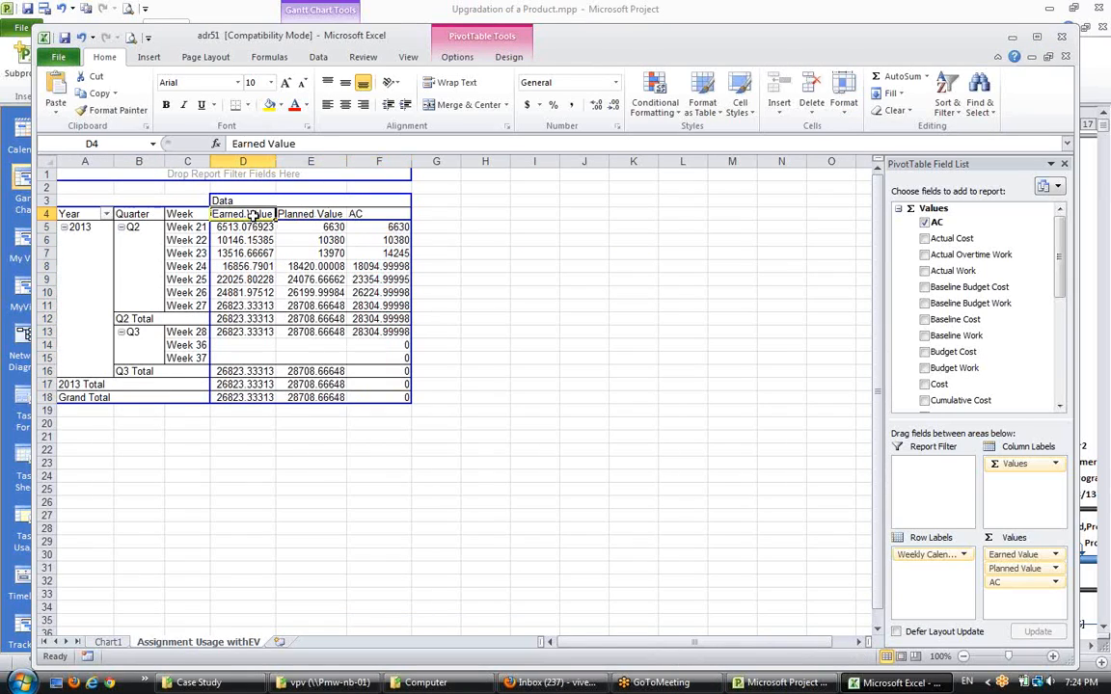
Close the Earned Value workbook without saving it and exit the visual report creation dialog
{"action": "left_click", "coordinate": [1064, 56]}
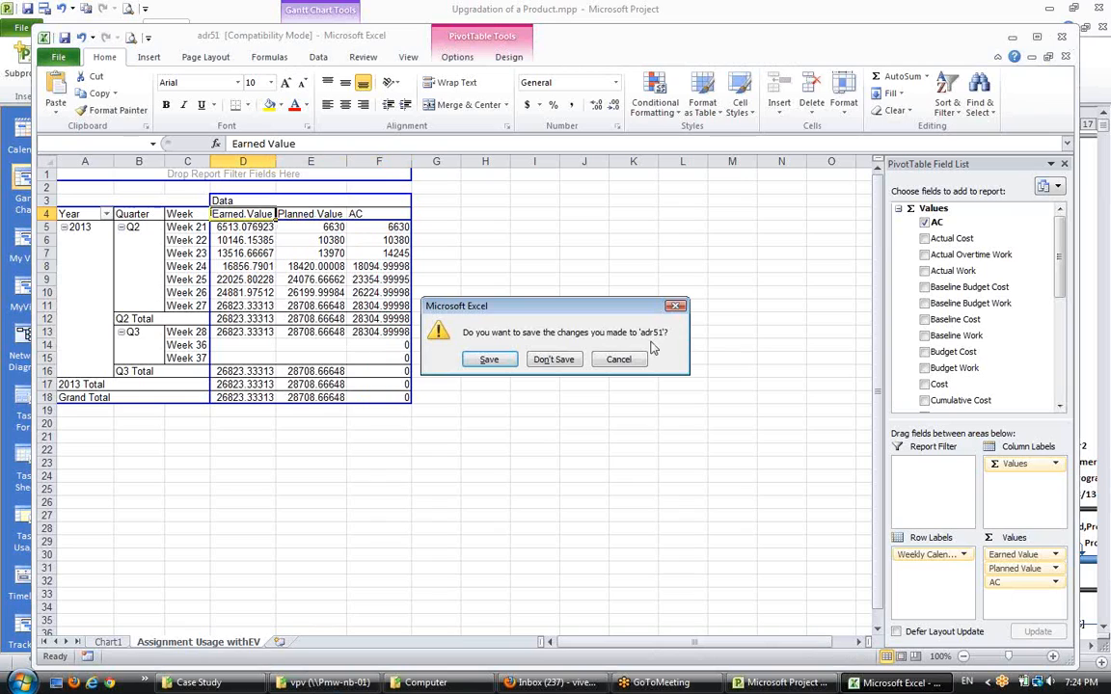
{"action": "left_click", "coordinate": [566, 359]}
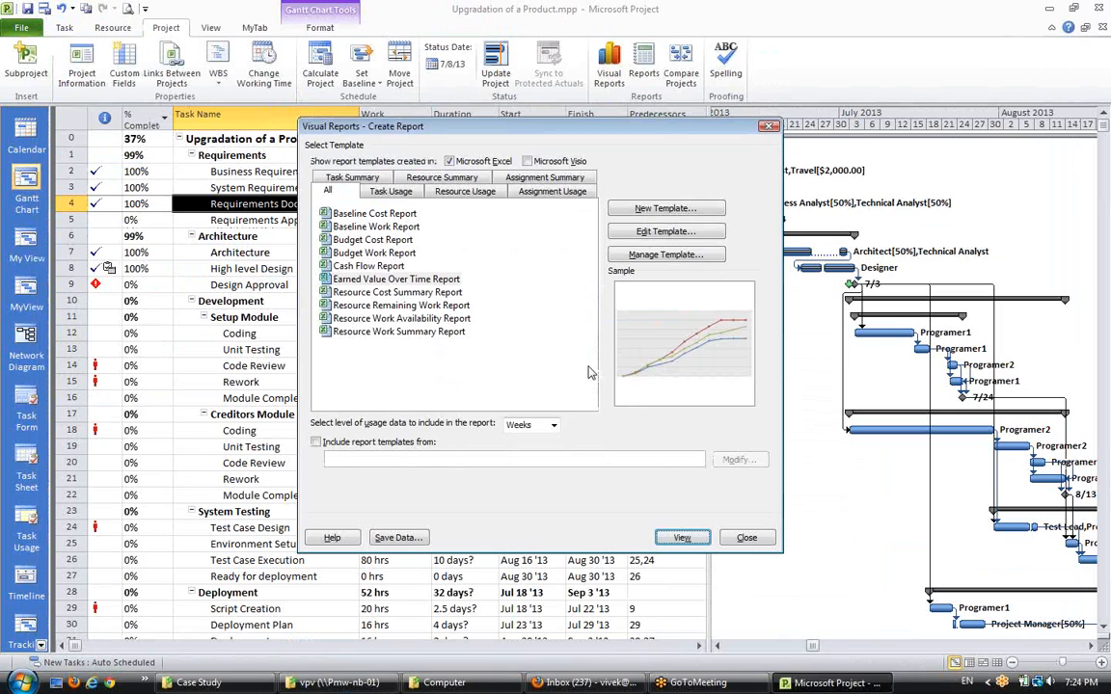
{"action": "left_click", "coordinate": [748, 538]}
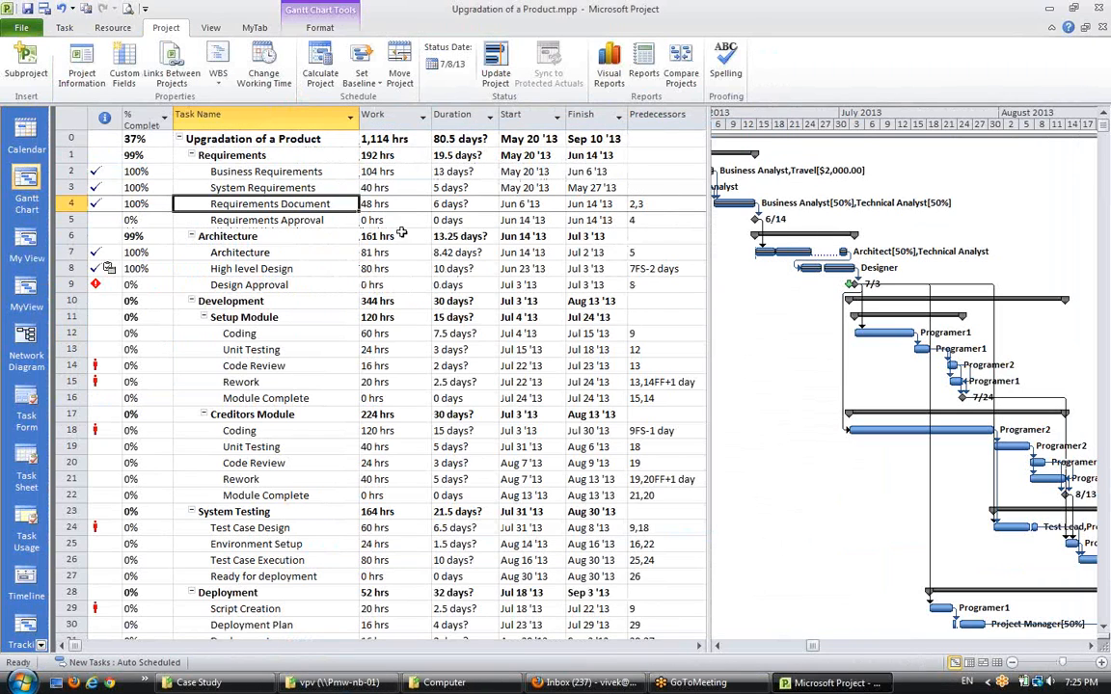
Apply the Earned Value Cost Indicators task table to the Gantt Chart view
{"action": "left_click", "coordinate": [210, 27]}
{"action": "left_click", "coordinate": [251, 252]}
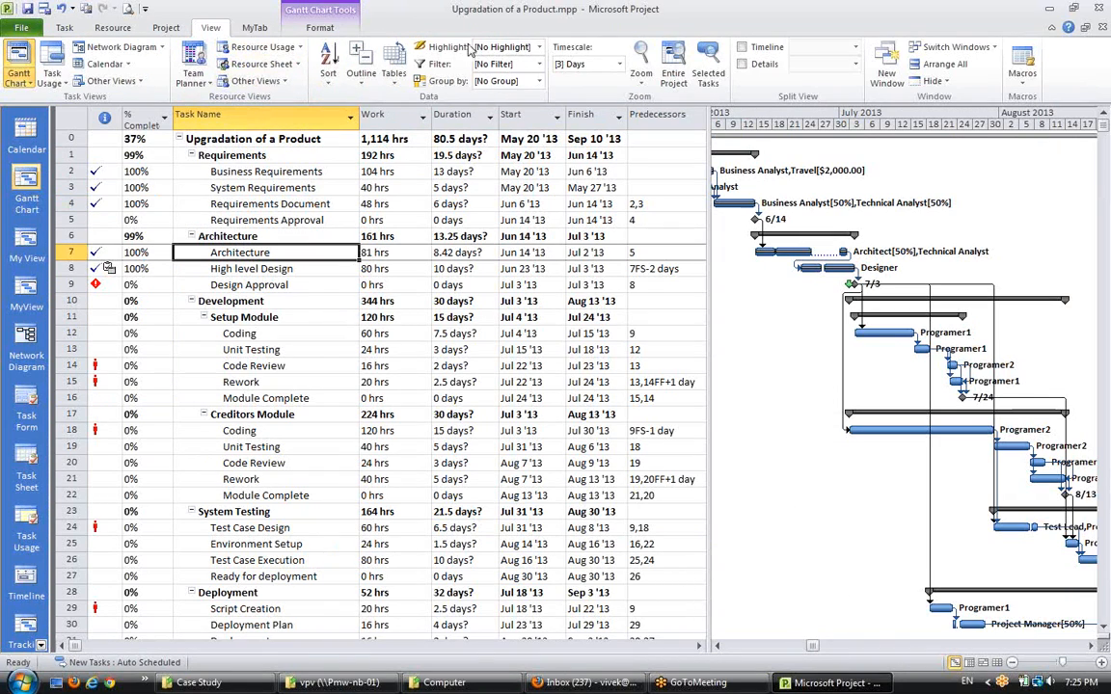
{"action": "left_click", "coordinate": [394, 69]}
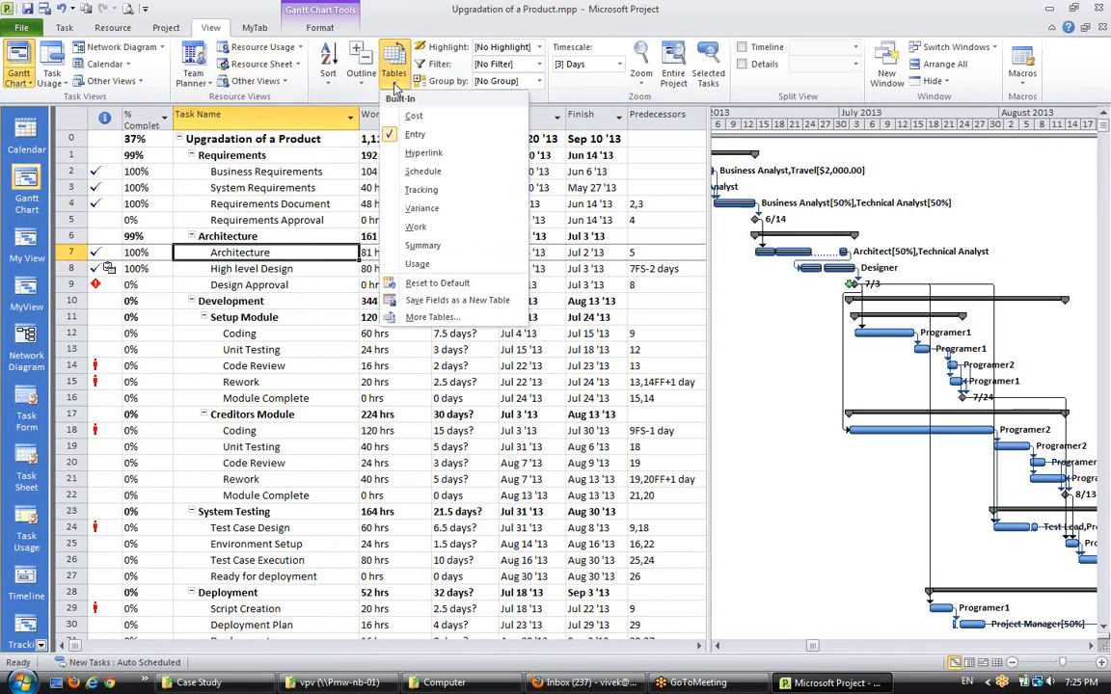
{"action": "left_click", "coordinate": [445, 319]}
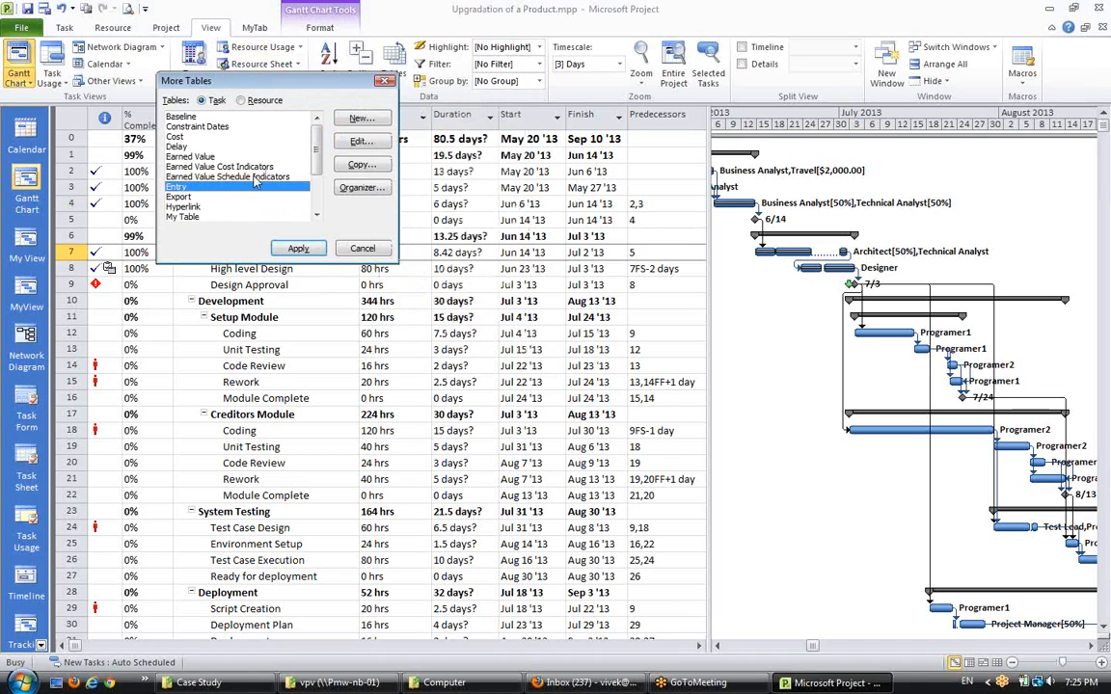
{"action": "left_click", "coordinate": [224, 177]}
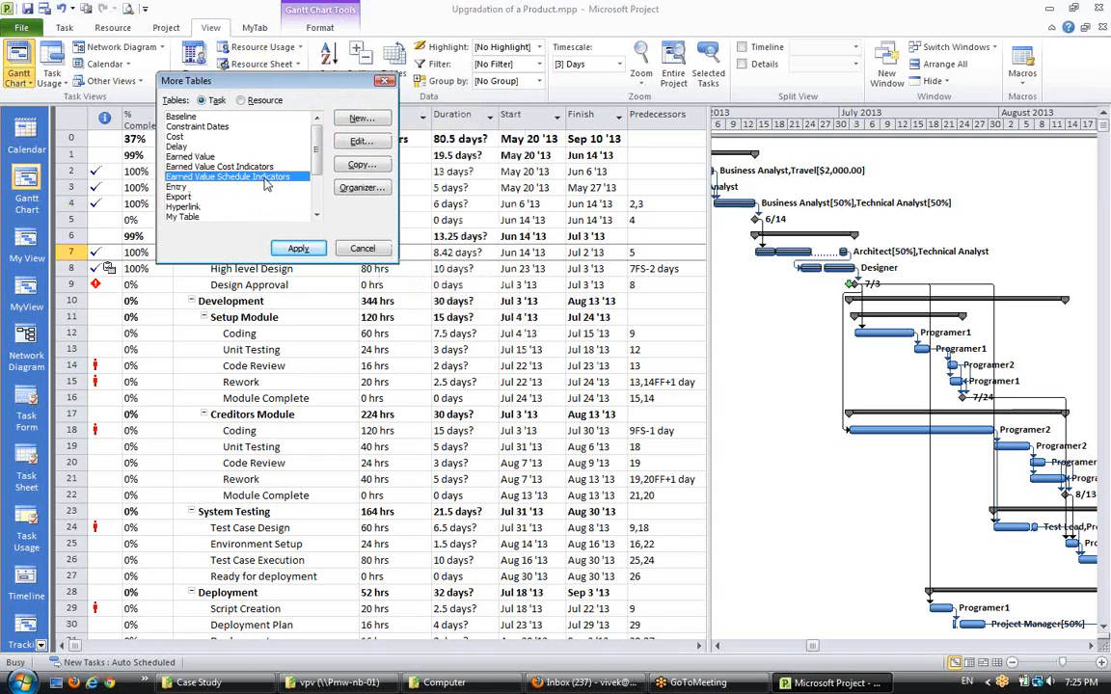
{"action": "left_click", "coordinate": [218, 167]}
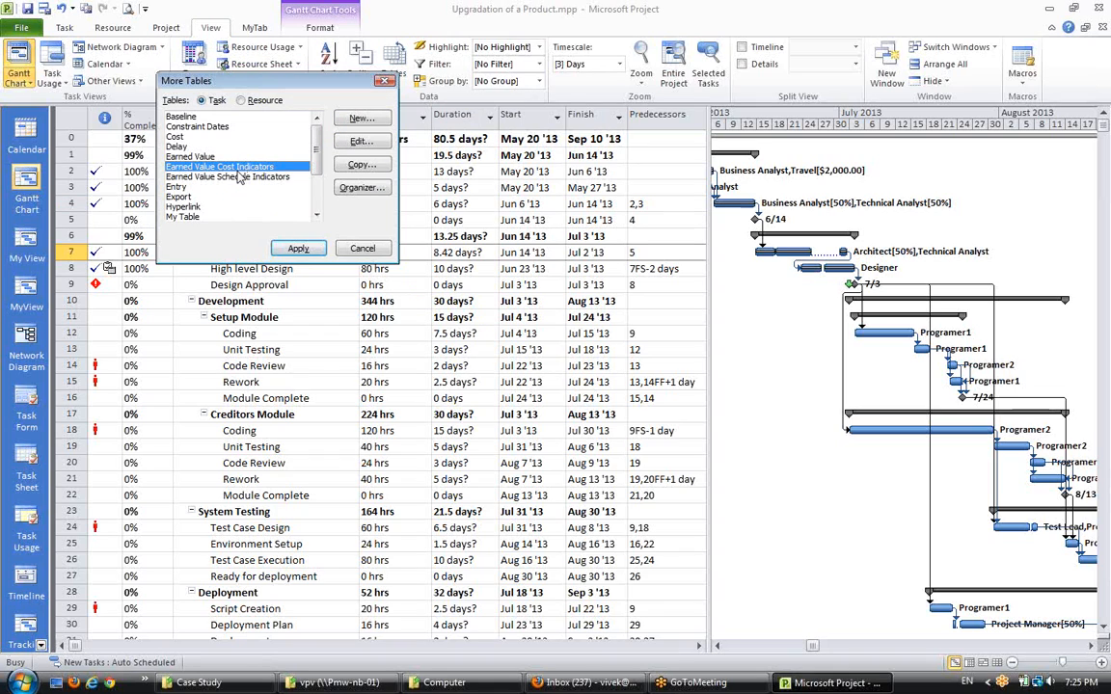
{"action": "left_click", "coordinate": [298, 248]}
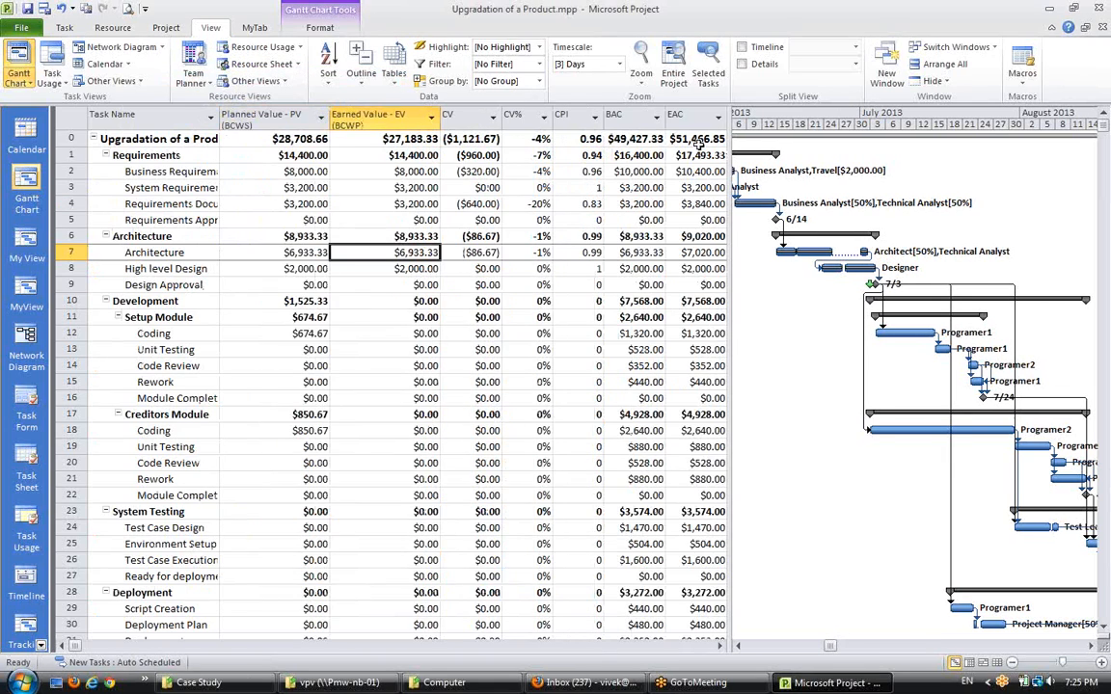
Widen the table area to show the VAC column and review the project summary task's BAC, EAC and VAC
{"action": "left_click_drag", "start_coordinate": [725, 140], "coordinate": [801, 140]}
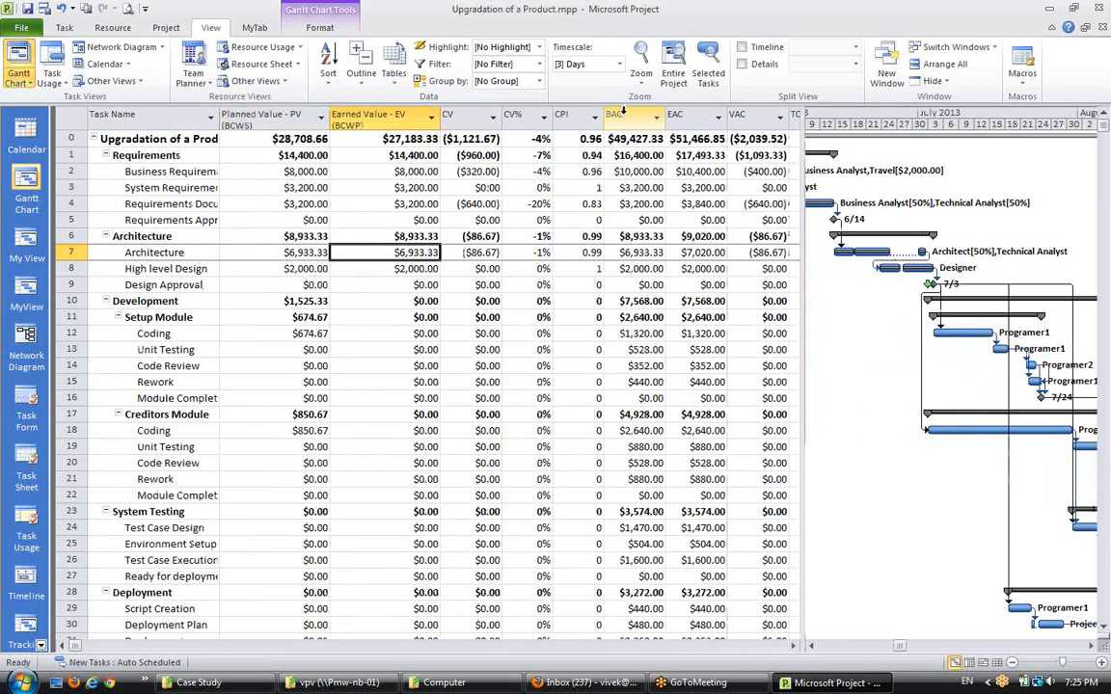
{"action": "left_click", "coordinate": [617, 114]}
{"action": "left_click", "coordinate": [634, 204]}
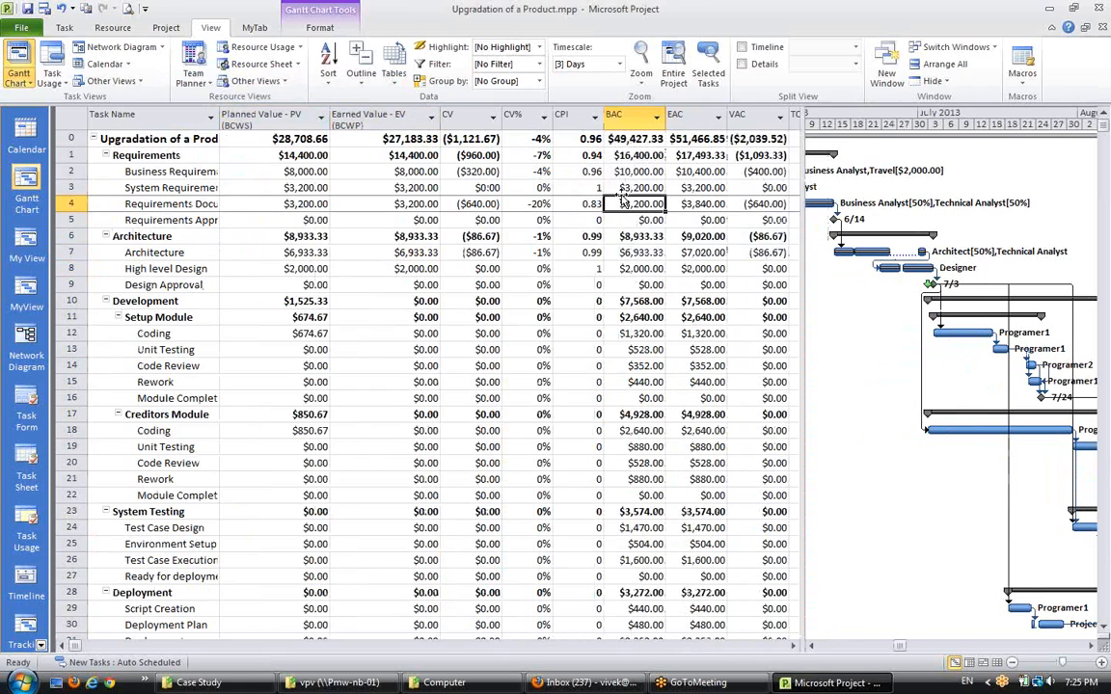
{"action": "left_click", "coordinate": [634, 139]}
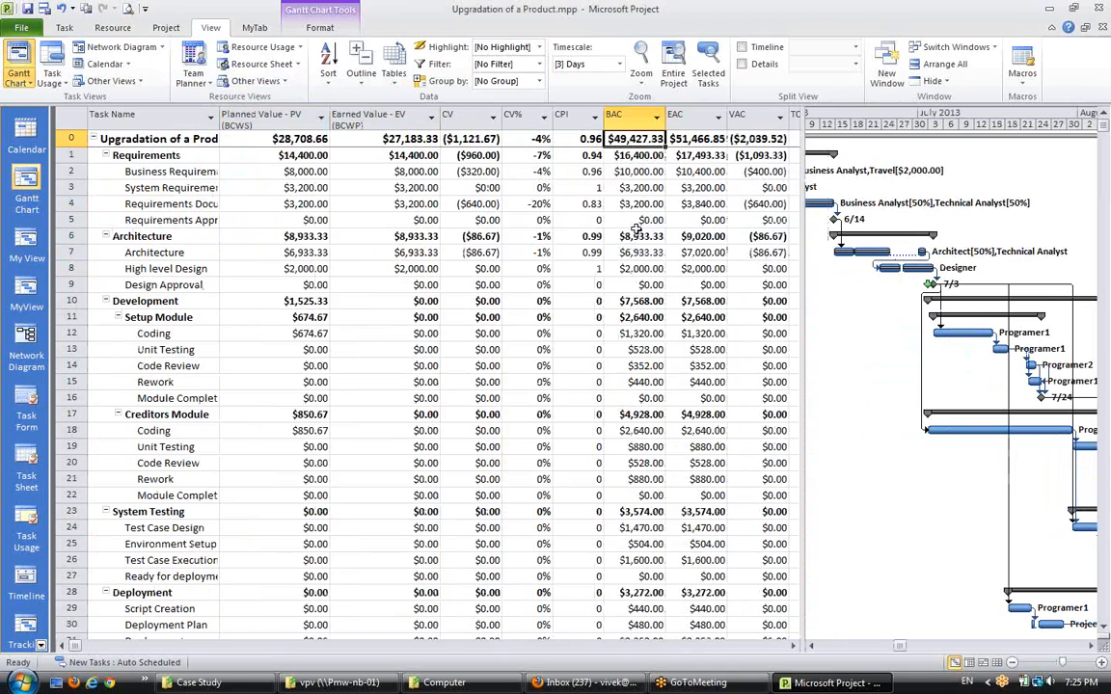
{"action": "key", "text": "Right"}
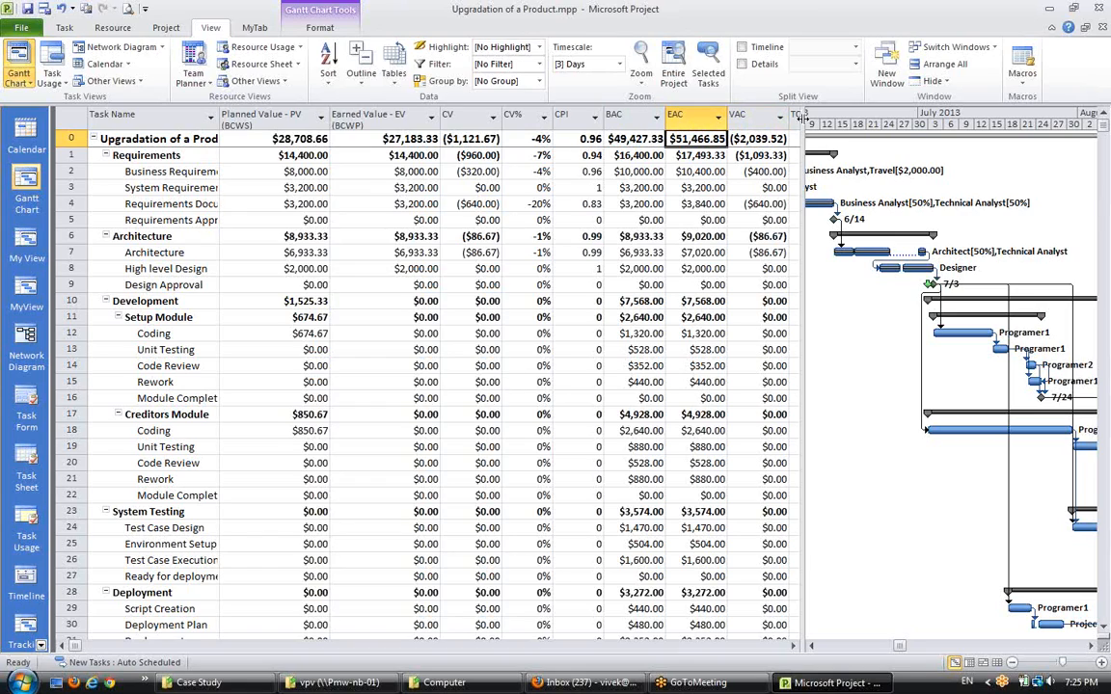
{"action": "key", "text": "Right"}
{"action": "left_click", "coordinate": [681, 138]}
{"action": "key", "text": "Right"}
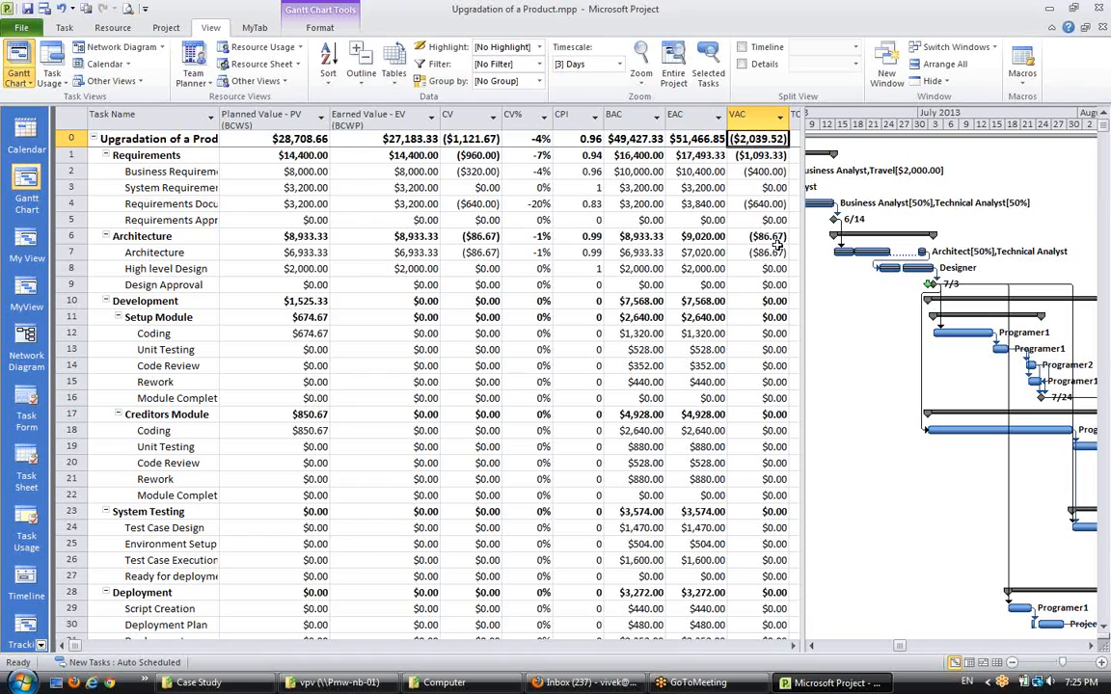
Check the project summary task's CPI and the Earned Value figures of the Architecture, Requirements Approval, Coding and Unit Testing tasks
{"action": "left_click", "coordinate": [569, 140]}
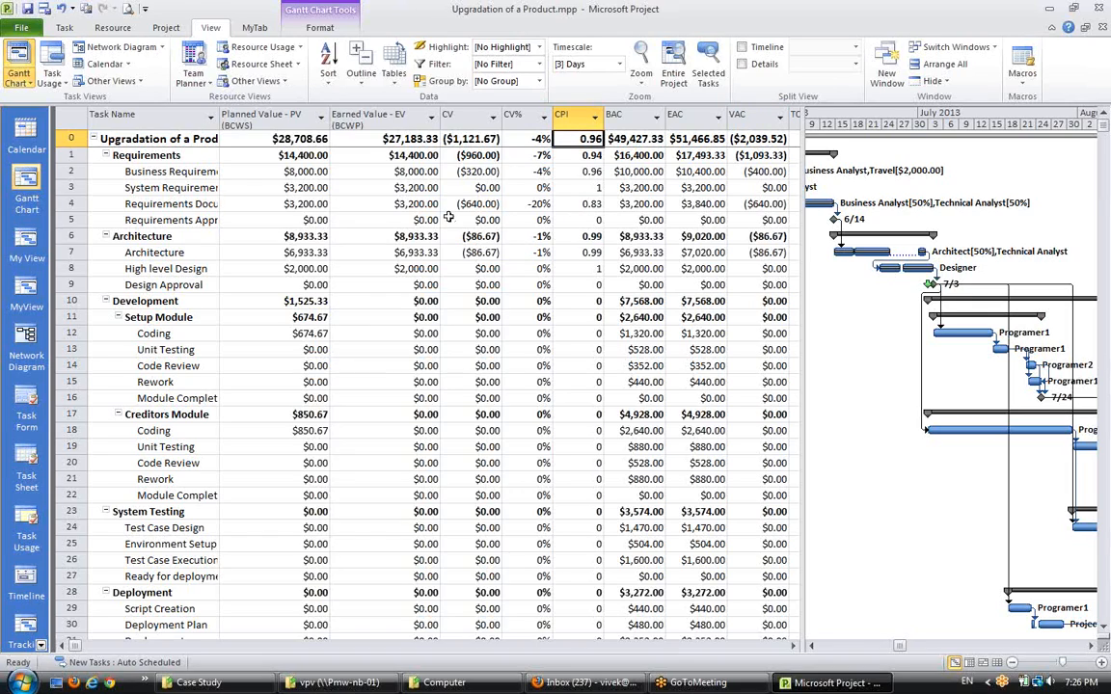
{"action": "left_click", "coordinate": [398, 250]}
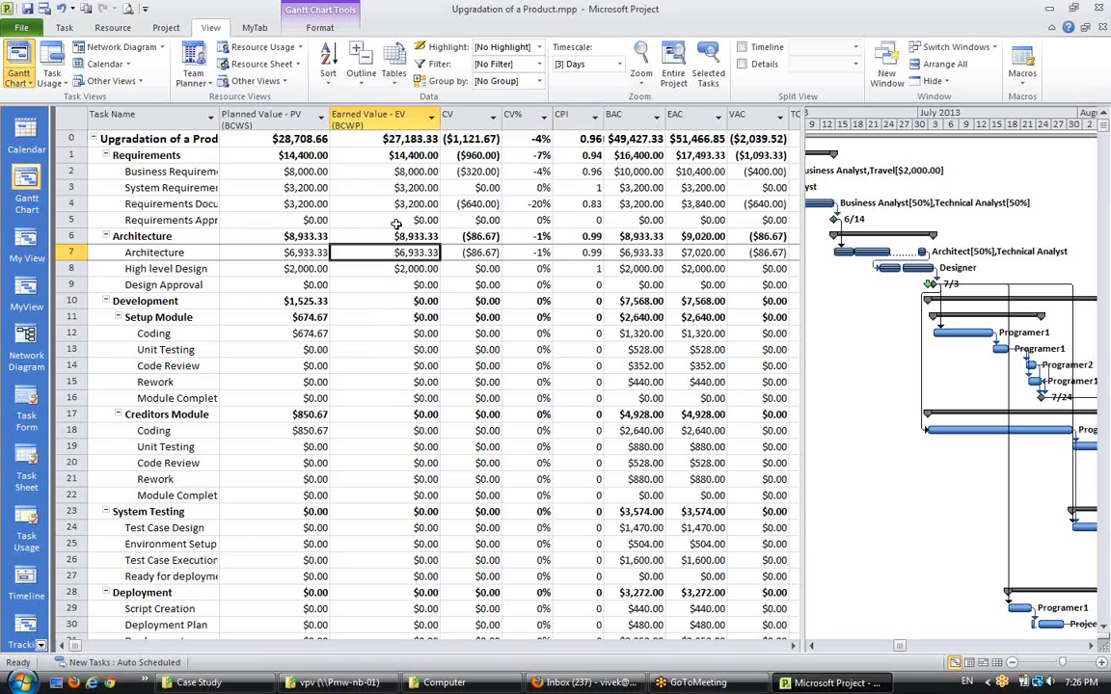
{"action": "left_click", "coordinate": [396, 222]}
{"action": "left_click", "coordinate": [399, 334]}
{"action": "left_click", "coordinate": [373, 447]}
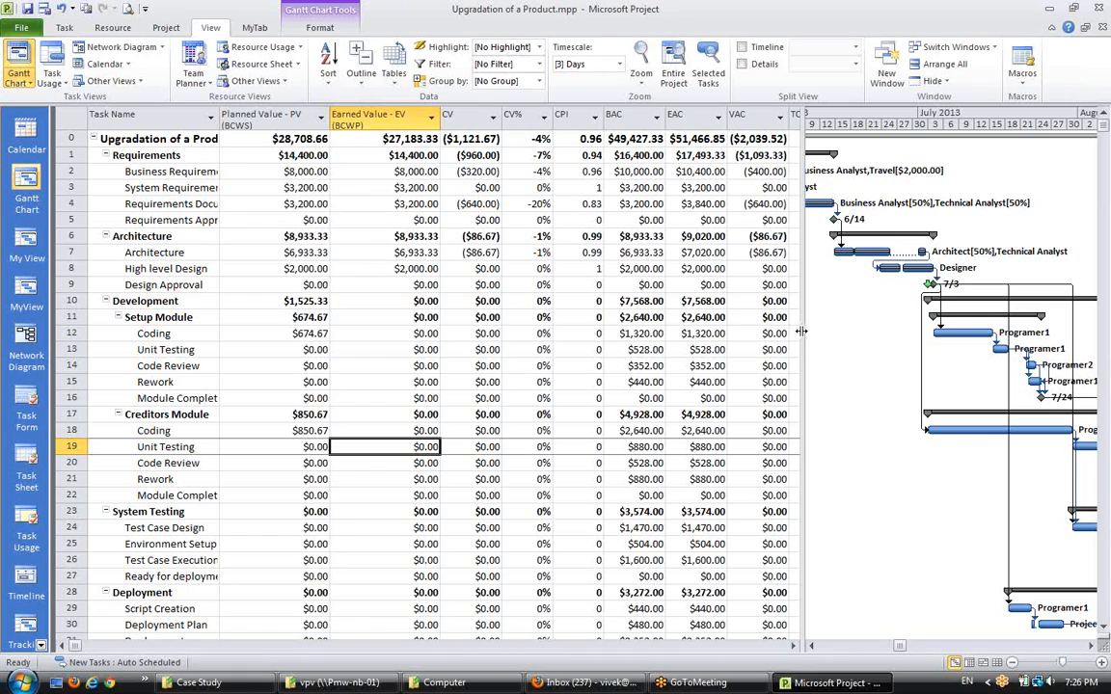
{"action": "left_click_drag", "start_coordinate": [801, 332], "coordinate": [799, 335]}
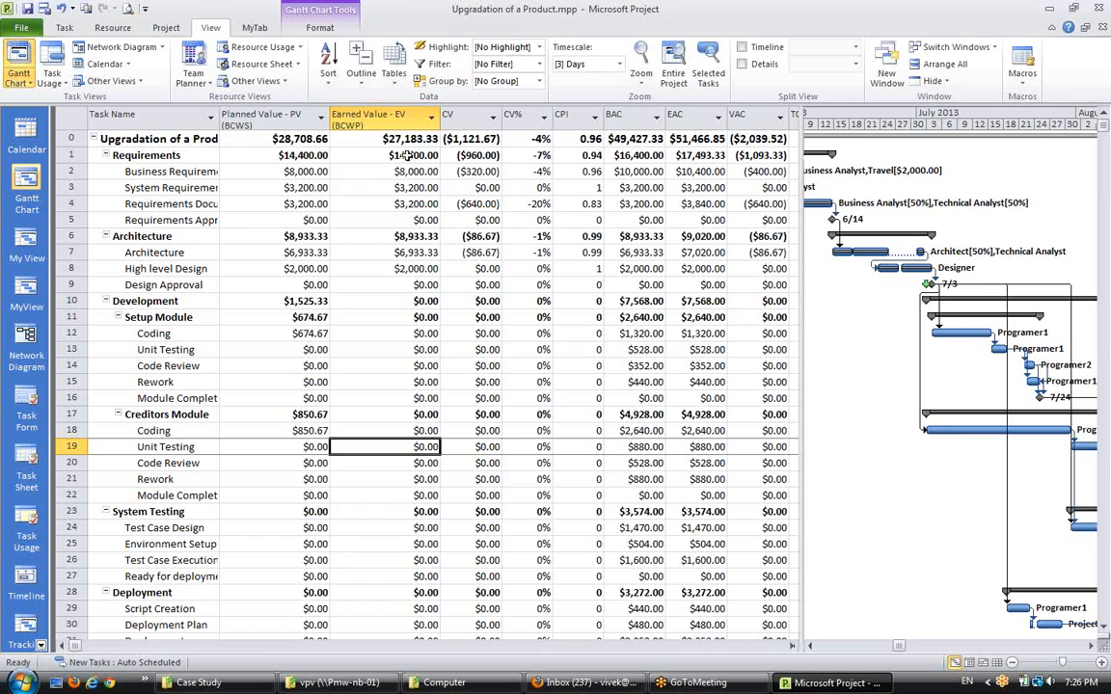
Switch the Gantt Chart's task table to the one with % Complete, Work, Duration, Start, Finish, Predecessors and Resource Names columns
{"action": "left_click", "coordinate": [62, 29]}
{"action": "left_click", "coordinate": [110, 29]}
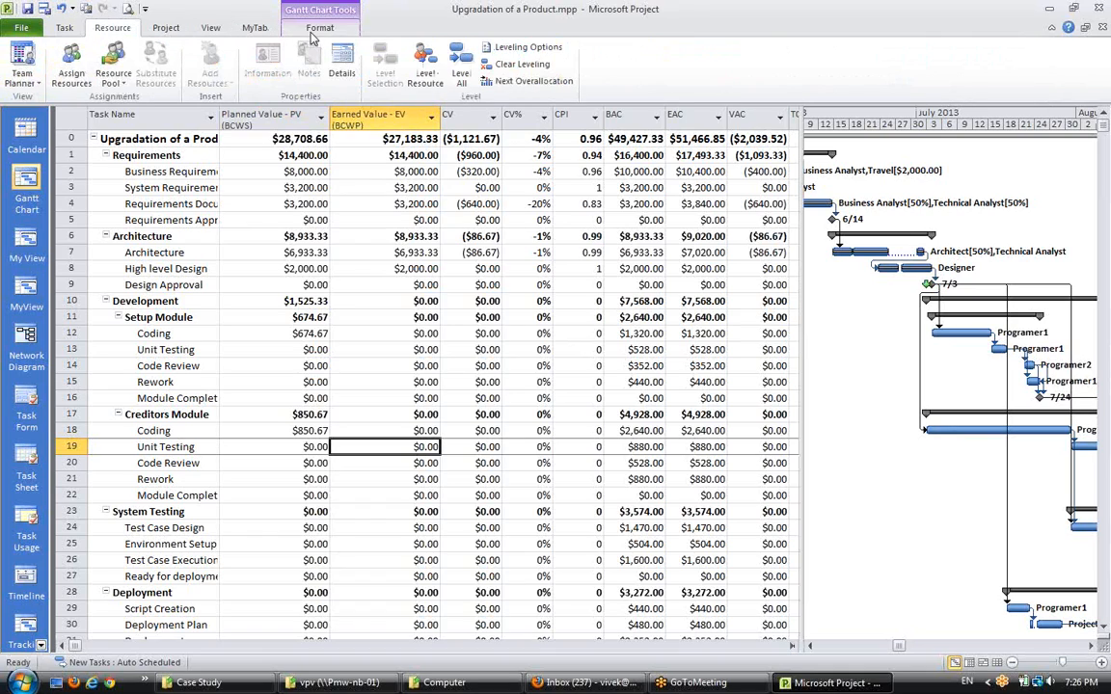
{"action": "left_click", "coordinate": [254, 27]}
{"action": "left_click", "coordinate": [210, 27]}
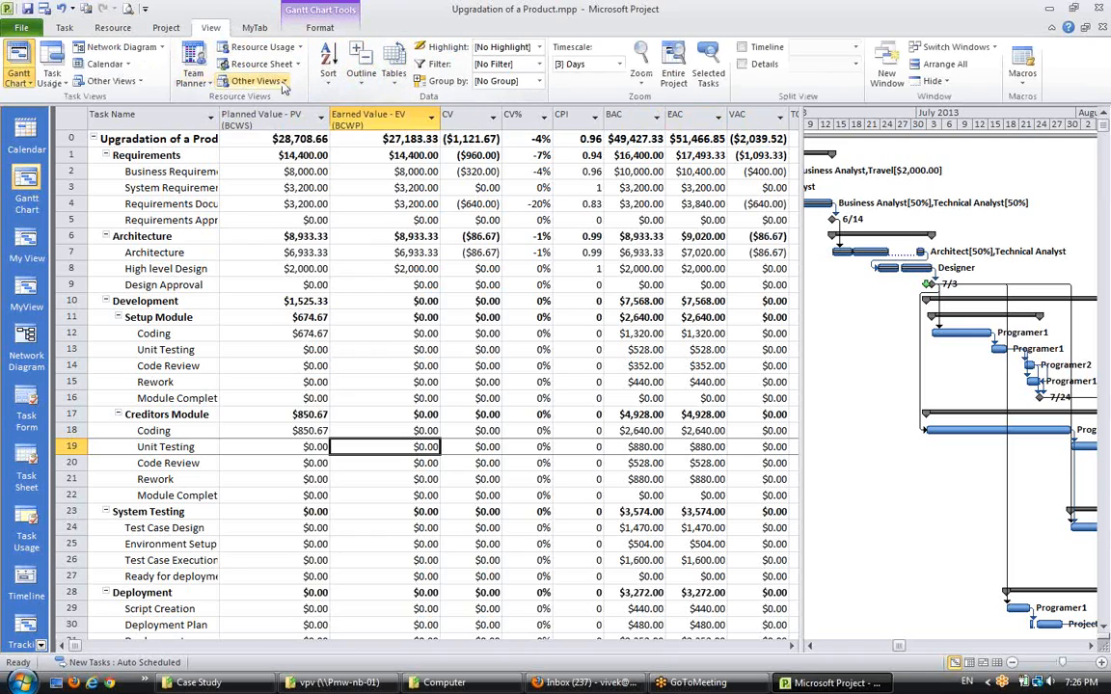
{"action": "left_click", "coordinate": [394, 70]}
{"action": "left_click", "coordinate": [413, 135]}
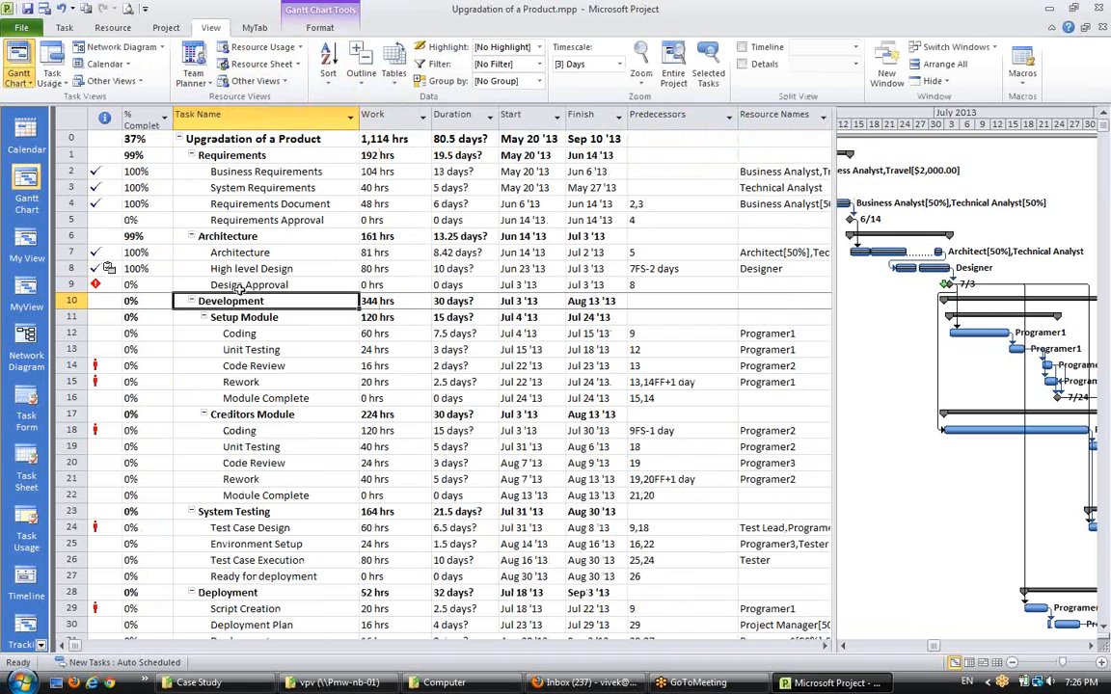
Generate the Resource Cost Summary visual report in Excel, with the Visio templates hidden from the template list
{"action": "left_click", "coordinate": [165, 27]}
{"action": "left_click", "coordinate": [643, 73]}
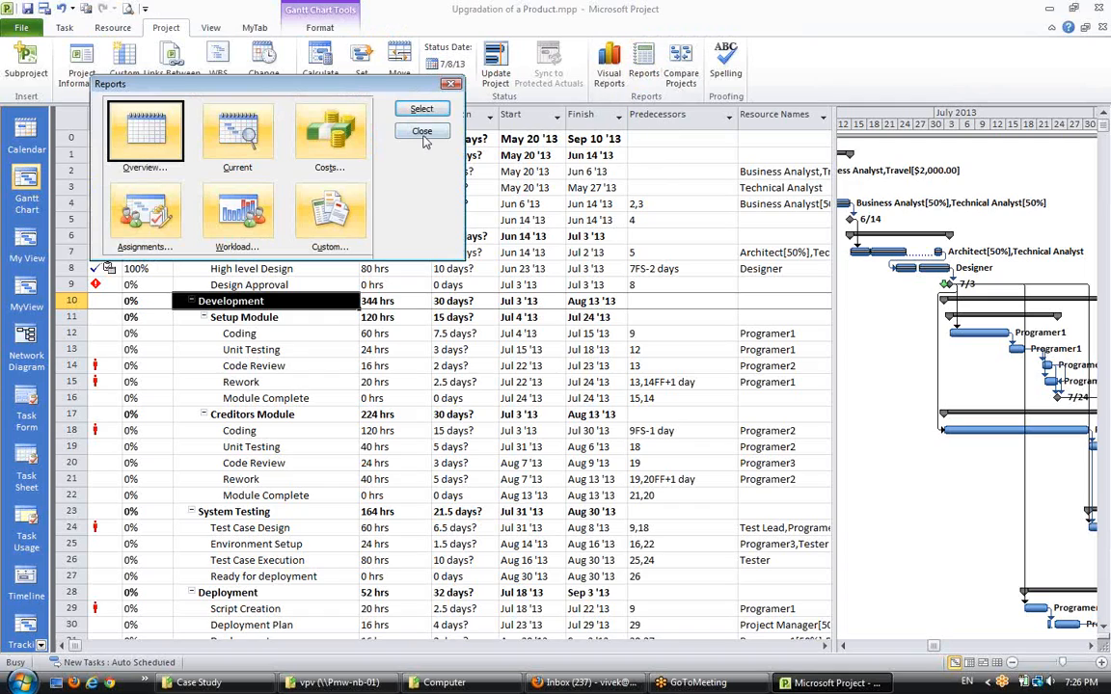
{"action": "left_click", "coordinate": [422, 132]}
{"action": "left_click", "coordinate": [609, 73]}
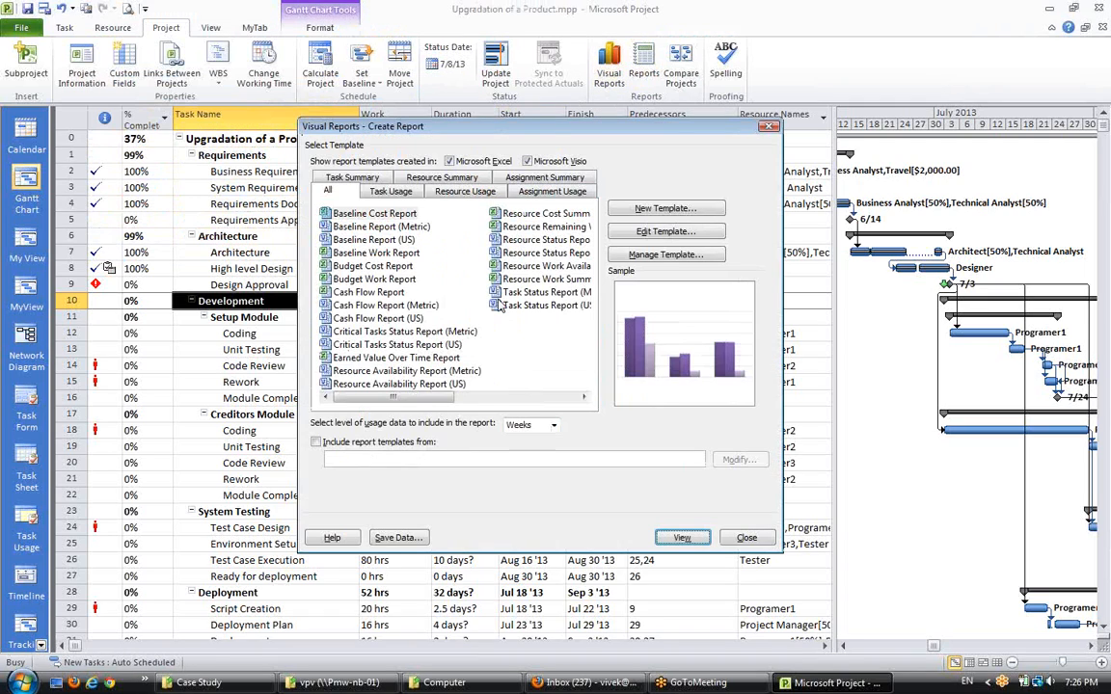
{"action": "left_click", "coordinate": [555, 164]}
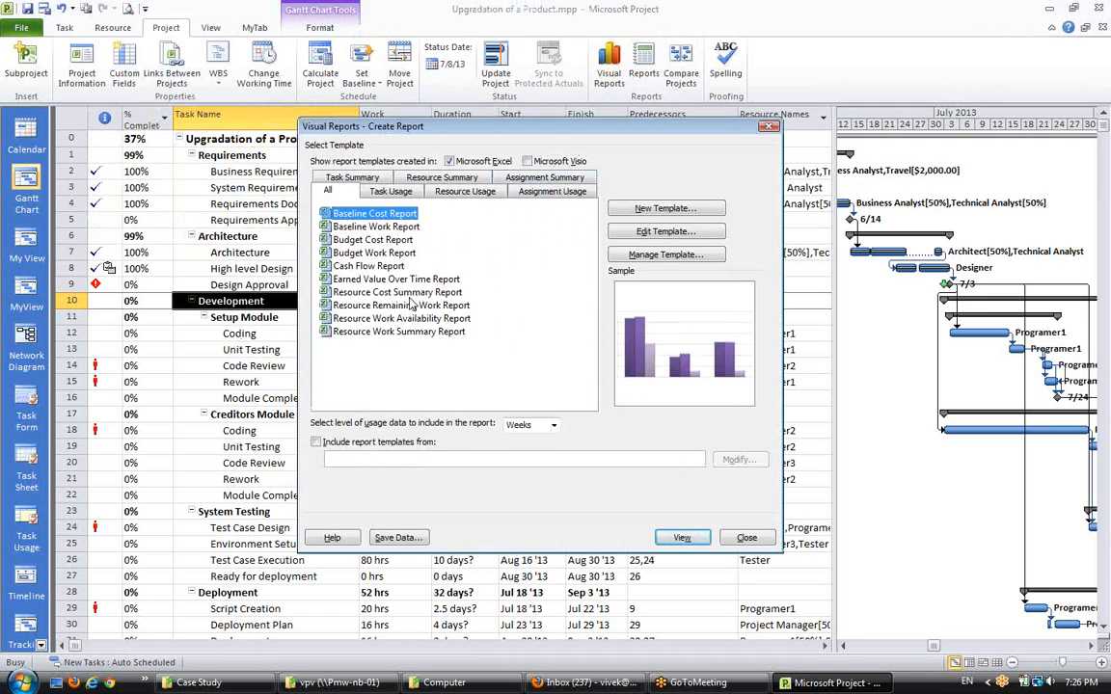
{"action": "left_click", "coordinate": [410, 294]}
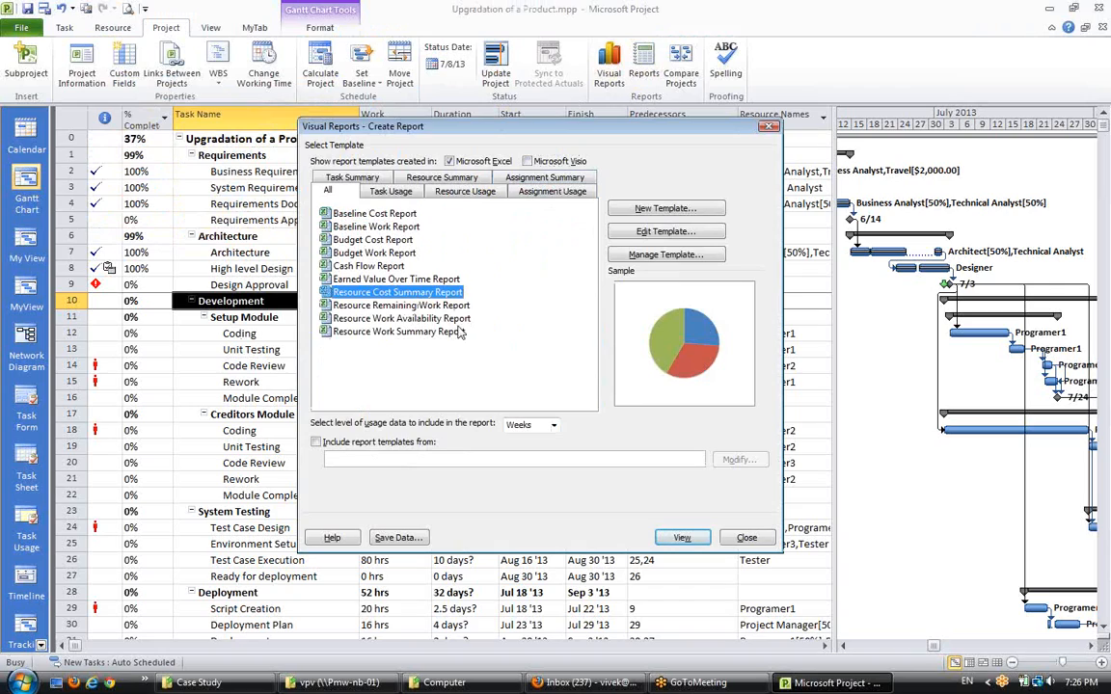
{"action": "left_click", "coordinate": [682, 537]}
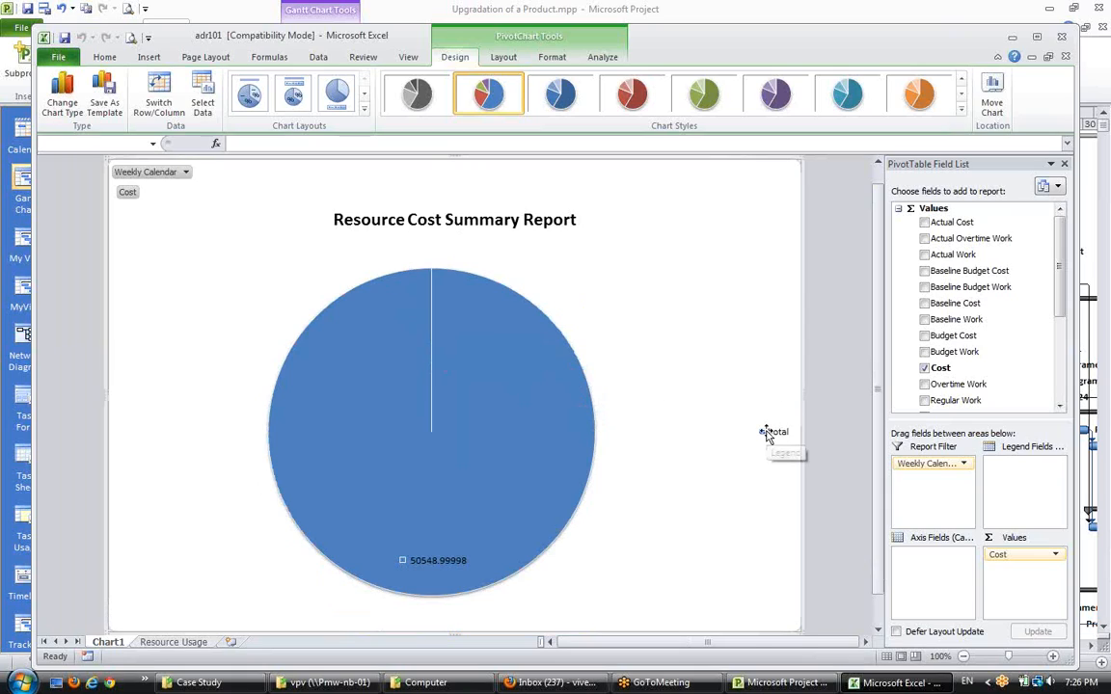
Add the Resources field to the Resource Cost Summary pie chart to split the cost by resource
{"action": "left_click", "coordinate": [489, 456]}
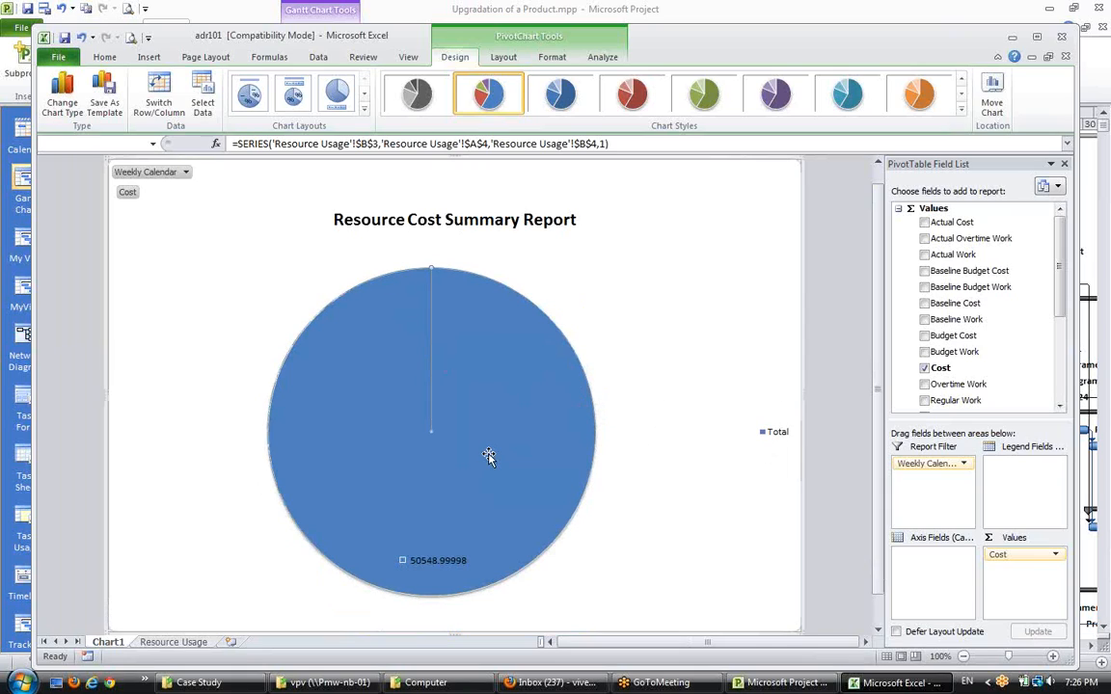
{"action": "scroll", "coordinate": [1058, 369], "scroll_direction": "down", "scroll_amount": 3}
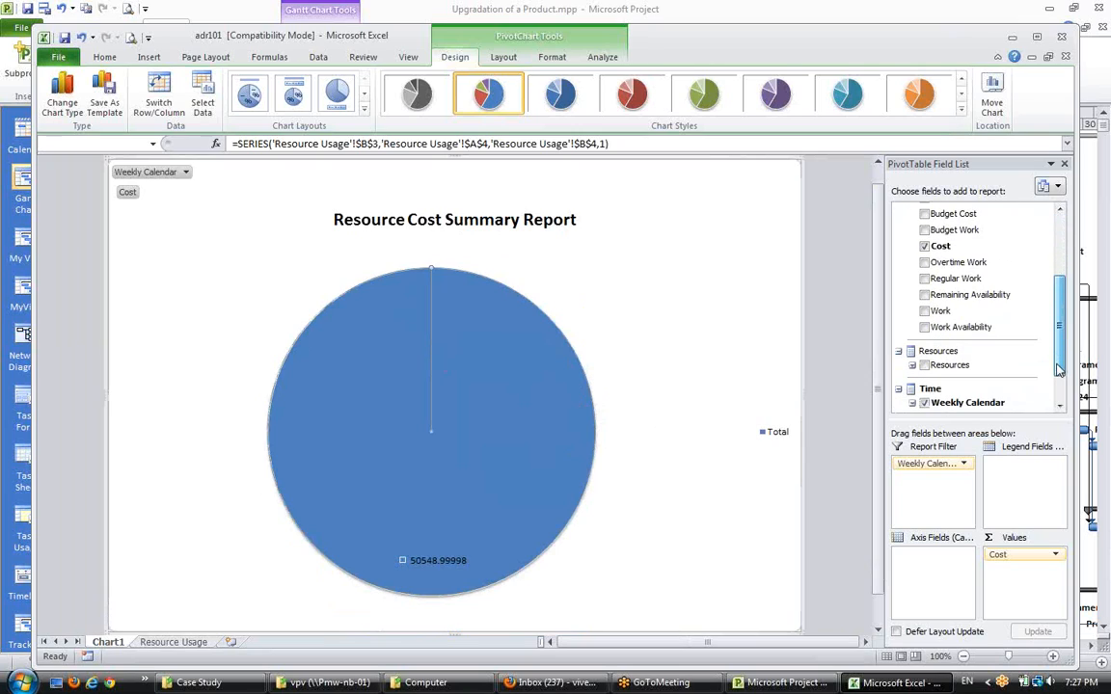
{"action": "left_click_drag", "start_coordinate": [1058, 369], "coordinate": [1057, 394]}
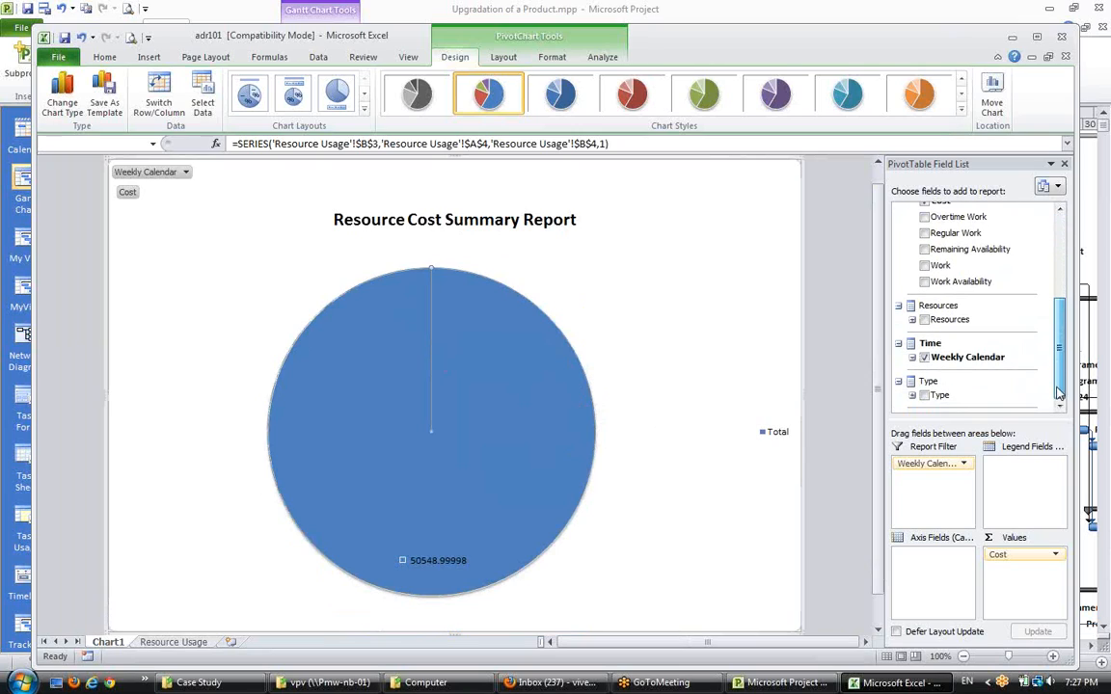
{"action": "left_click", "coordinate": [925, 321]}
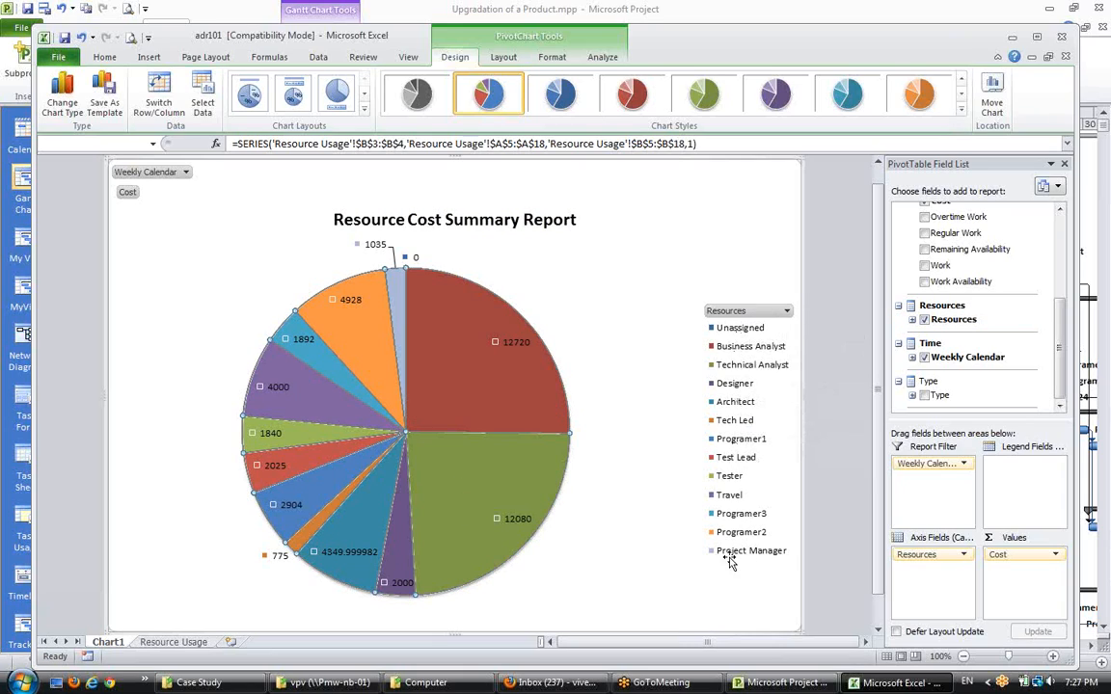
Filter the chart's Resources field to exclude Travel
{"action": "mouse_move", "coordinate": [729, 498]}
{"action": "left_click", "coordinate": [787, 311]}
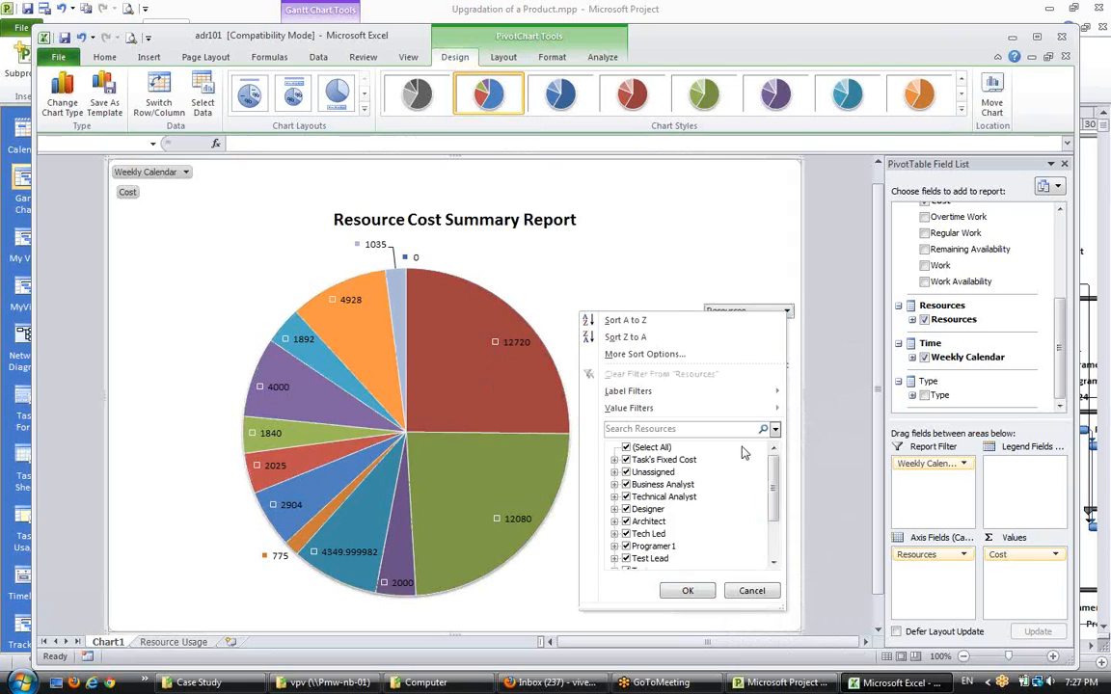
{"action": "left_click", "coordinate": [771, 493]}
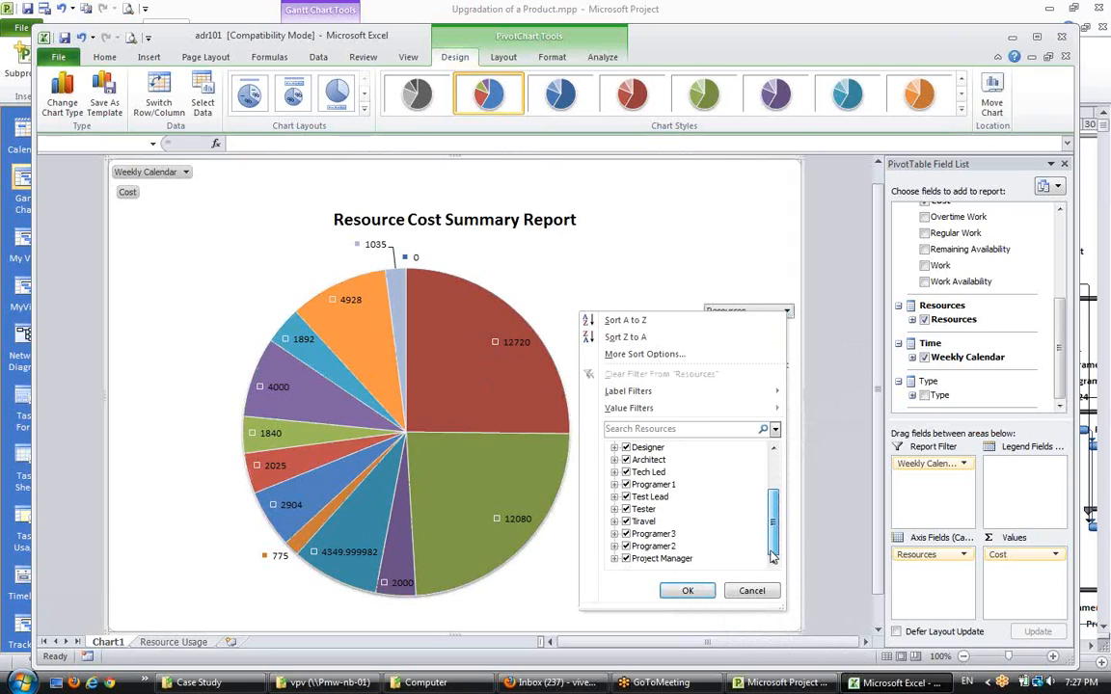
{"action": "left_click", "coordinate": [625, 522]}
{"action": "left_click", "coordinate": [677, 590]}
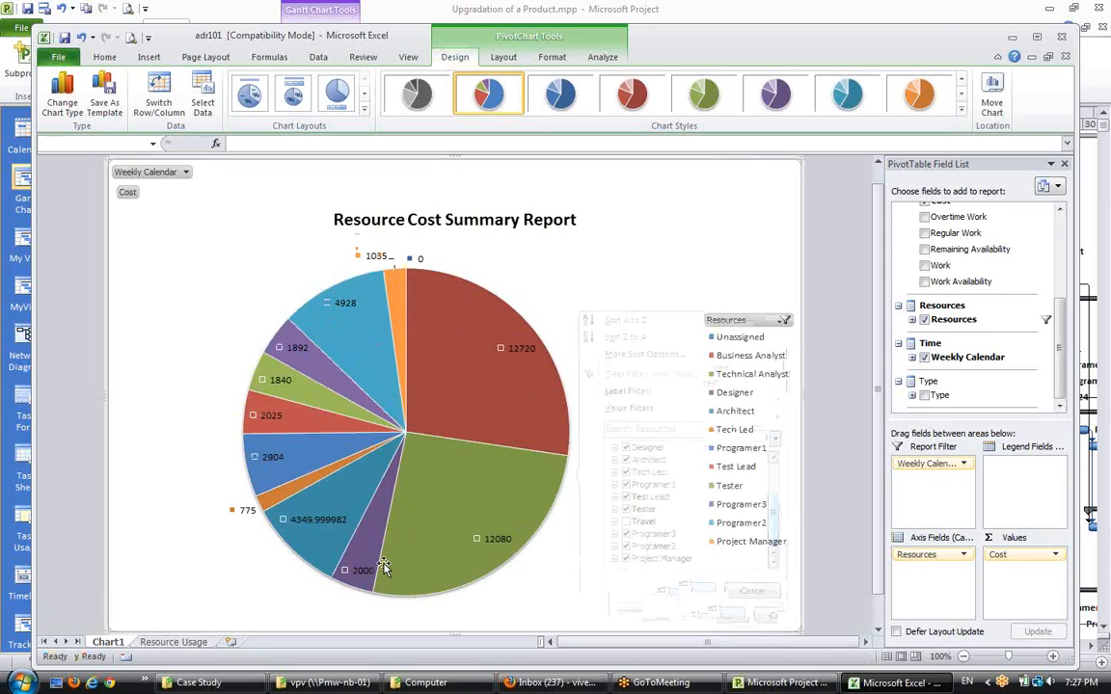
Include the category name in the pie chart's data labels and review the cost slices per resource
{"action": "right_click", "coordinate": [479, 387]}
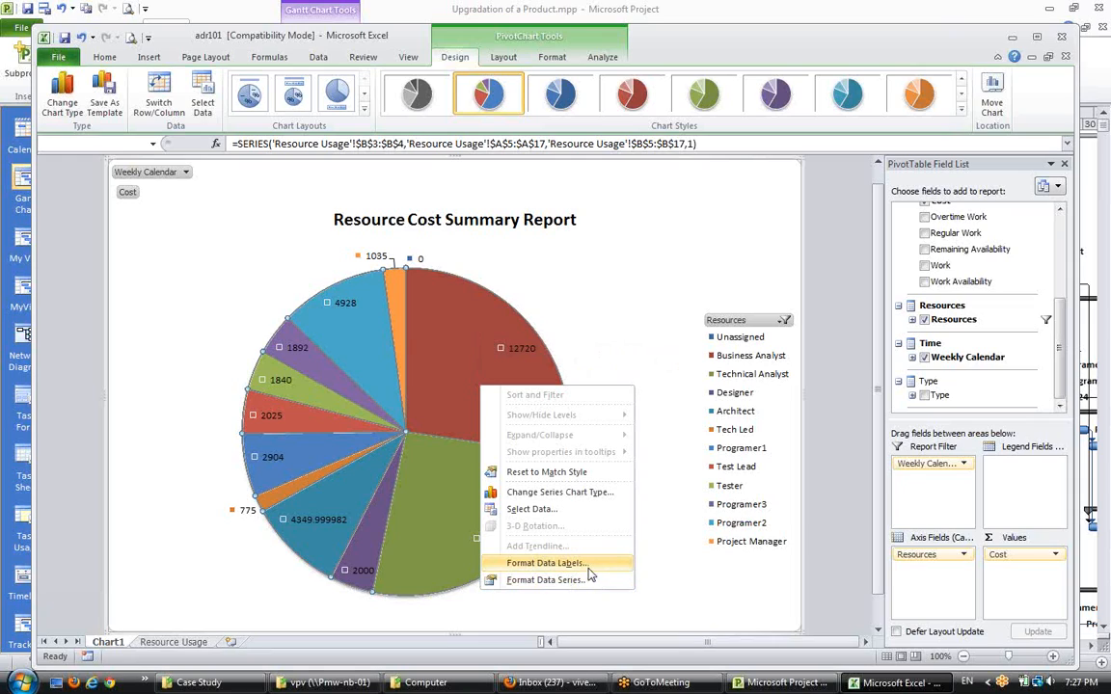
{"action": "left_click", "coordinate": [547, 563]}
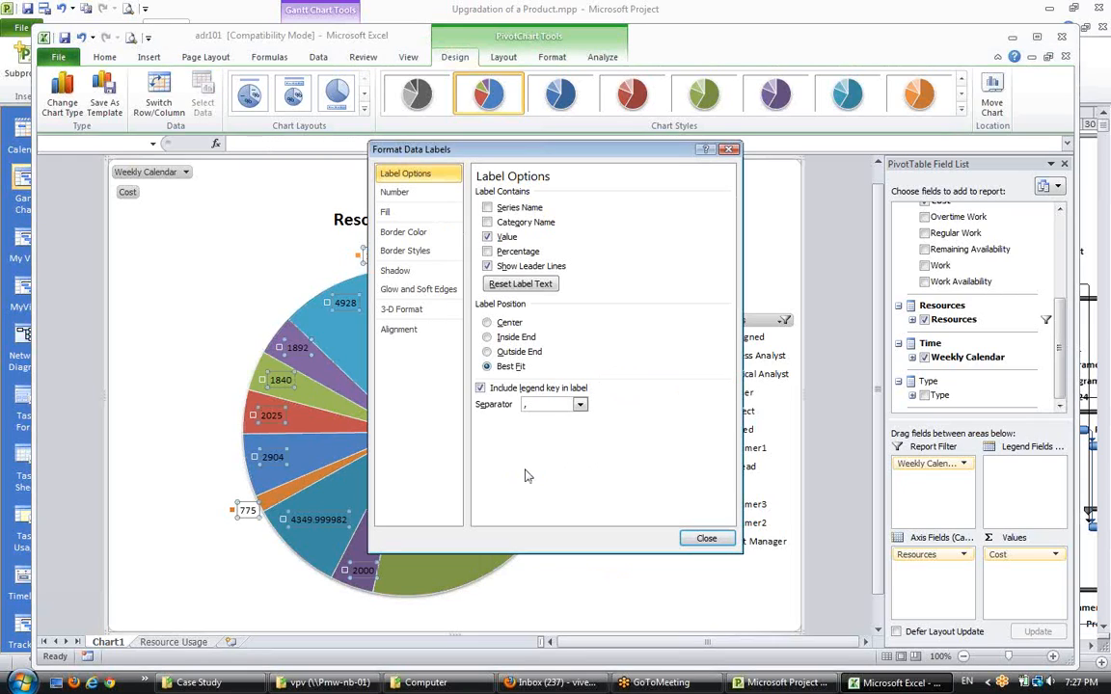
{"action": "left_click", "coordinate": [487, 222]}
{"action": "left_click", "coordinate": [702, 539]}
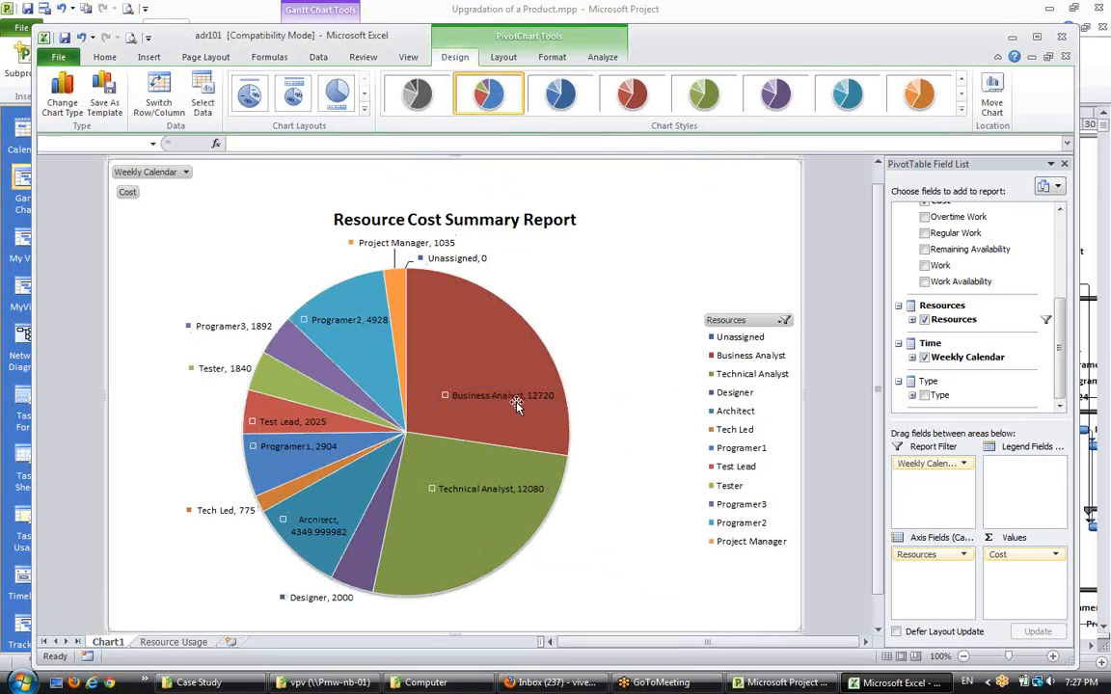
{"action": "mouse_move", "coordinate": [501, 509]}
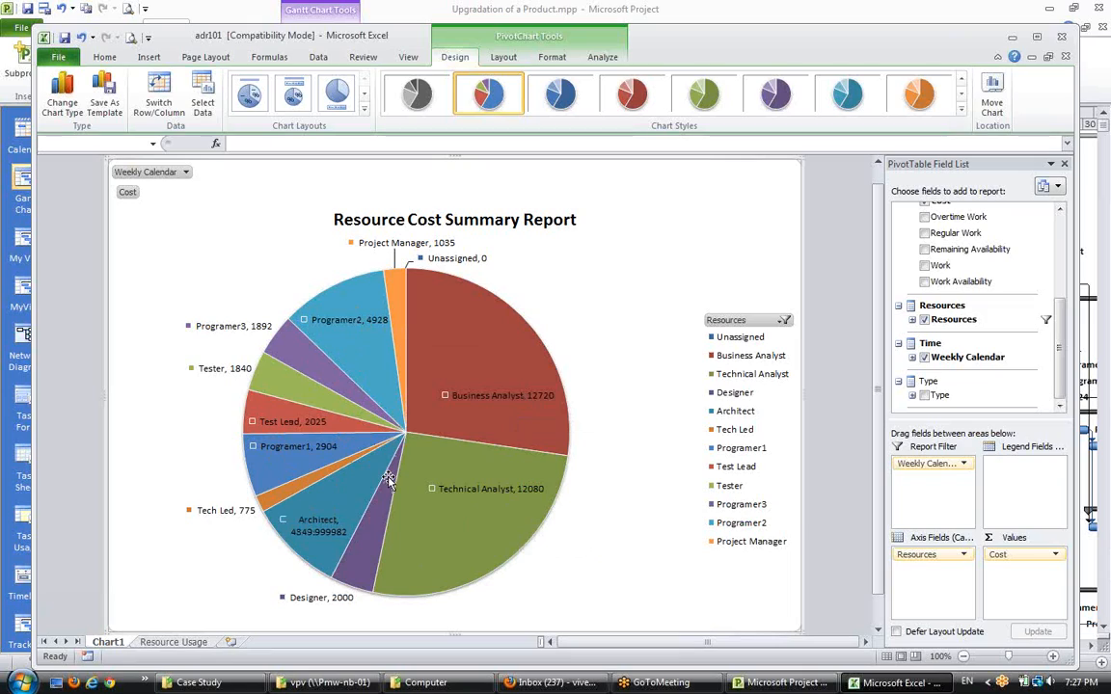
{"action": "mouse_move", "coordinate": [399, 559]}
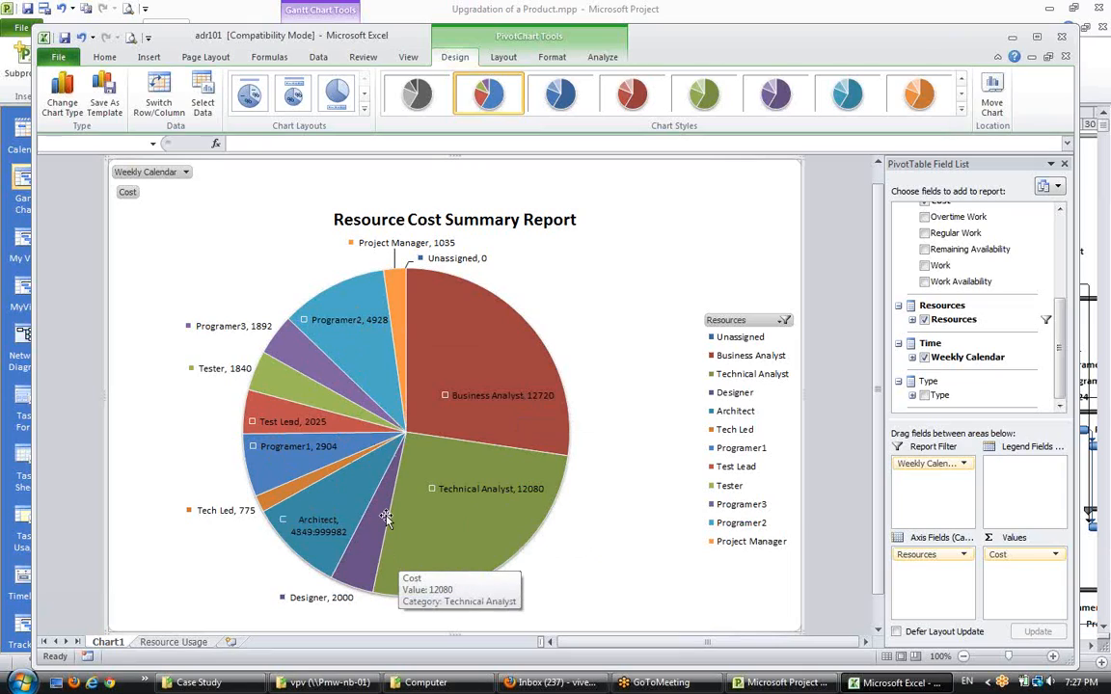
{"action": "mouse_move", "coordinate": [403, 289]}
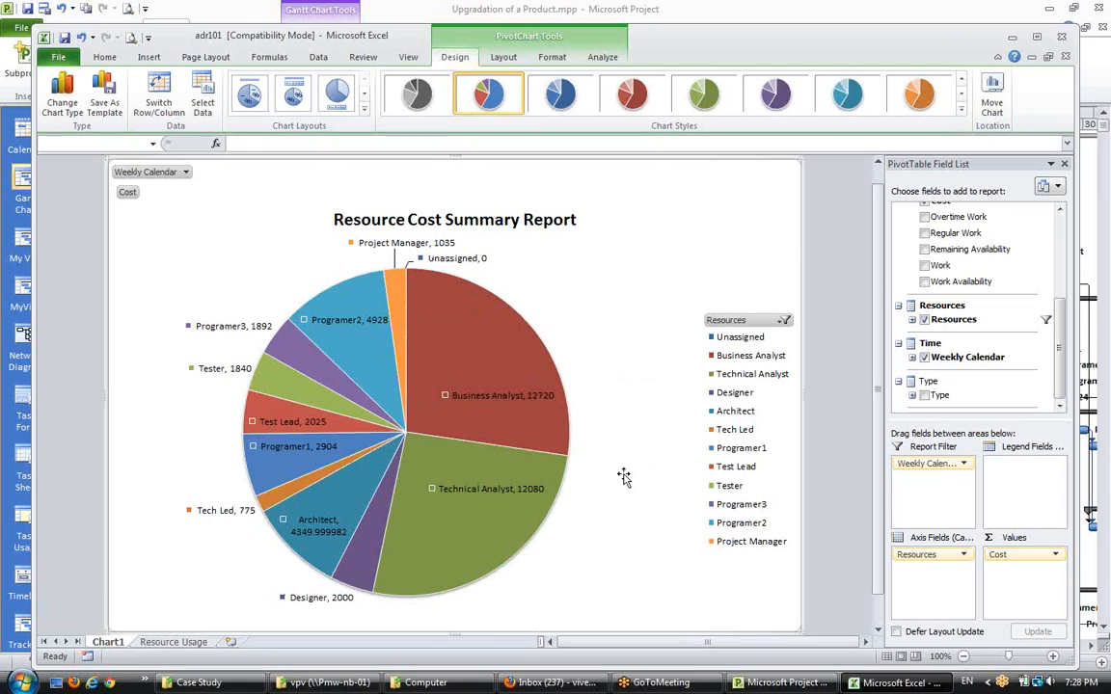
Replace the Resources field with the Type field in the chart and review the cost split by type
{"action": "scroll", "coordinate": [621, 517], "scroll_direction": "down", "scroll_amount": 1}
{"action": "scroll", "coordinate": [621, 517], "scroll_direction": "up", "scroll_amount": 1}
{"action": "left_click", "coordinate": [924, 321]}
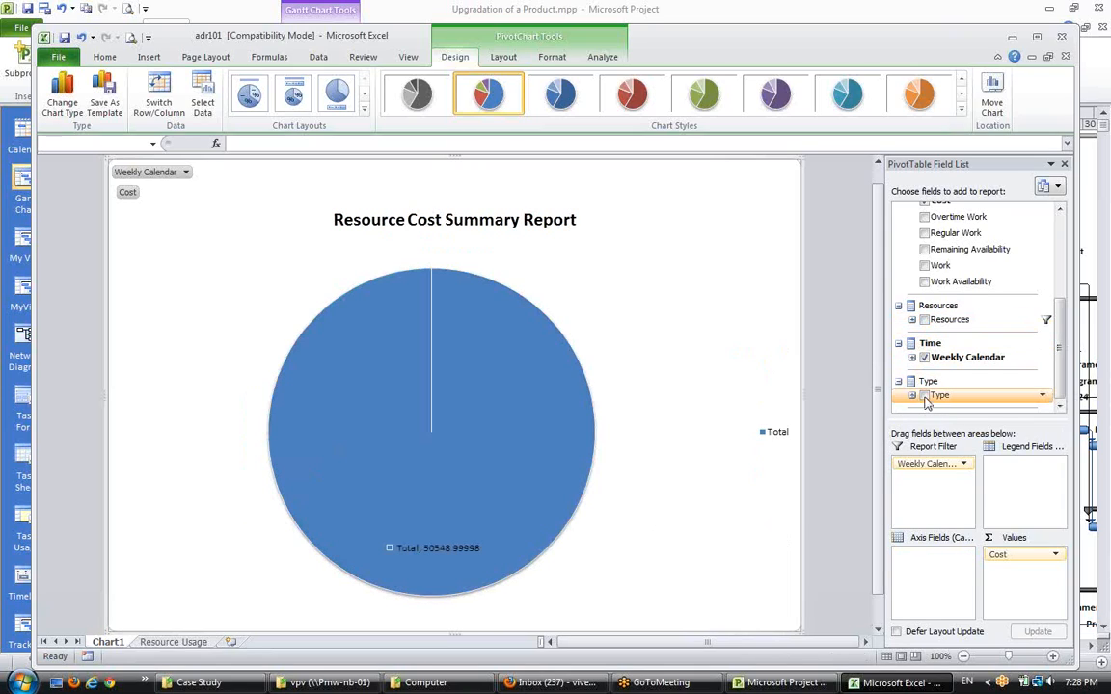
{"action": "left_click", "coordinate": [924, 395]}
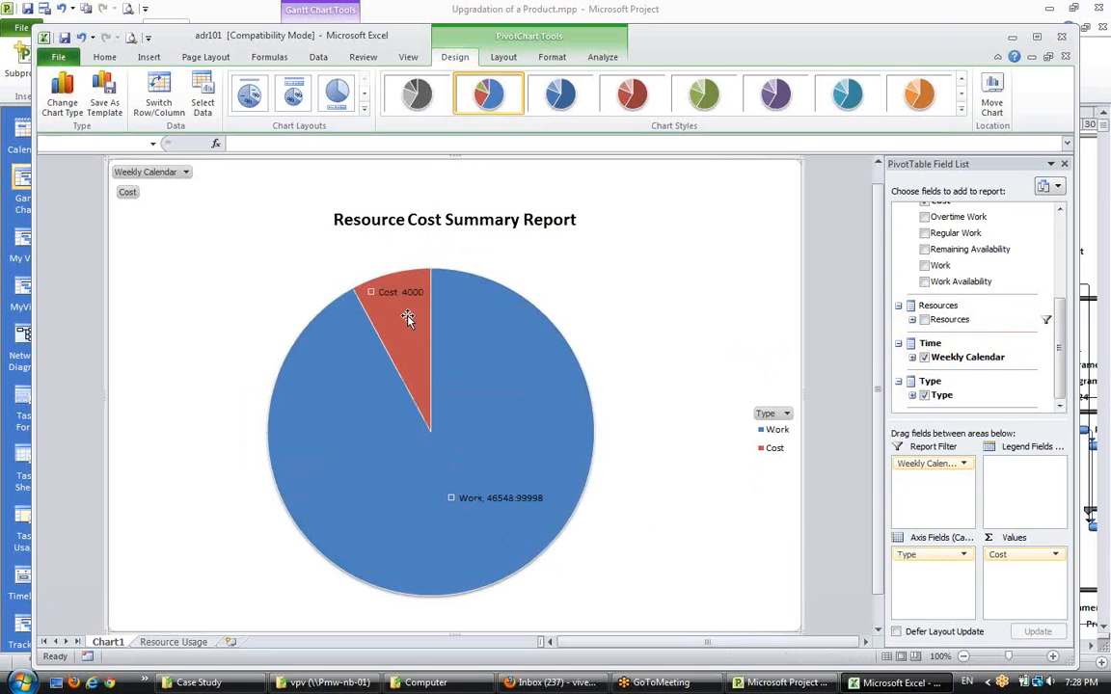
{"action": "mouse_move", "coordinate": [440, 389]}
{"action": "mouse_move", "coordinate": [299, 309]}
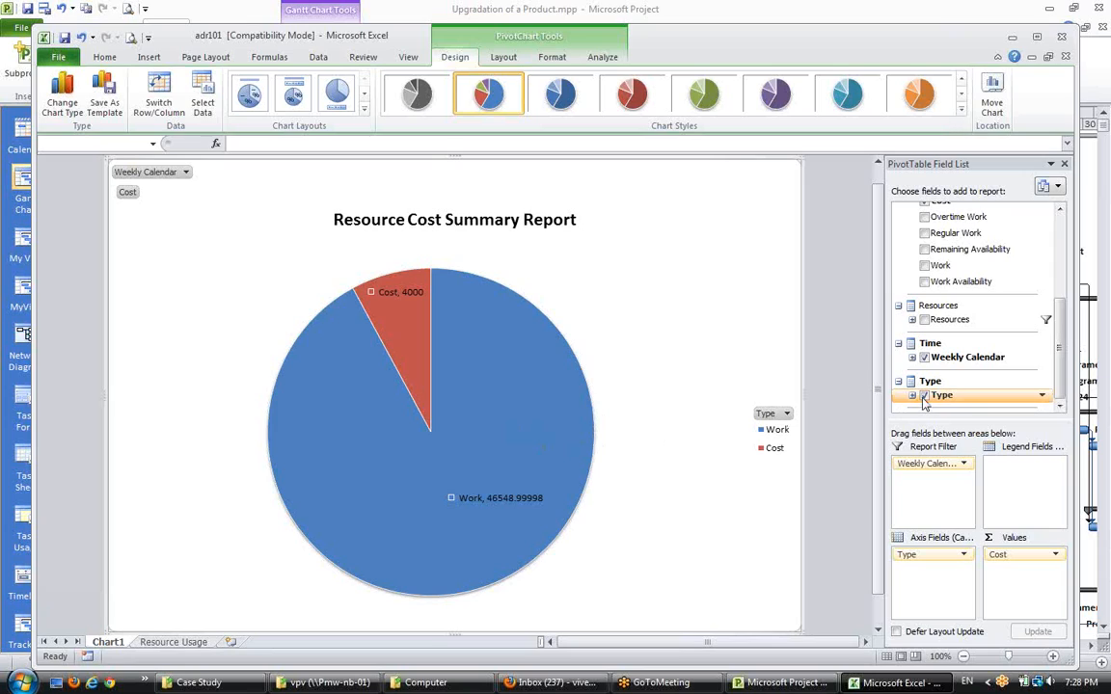
Remove the Type field from the chart and add the Resources field back
{"action": "scroll", "coordinate": [947, 301], "scroll_direction": "up", "scroll_amount": 1}
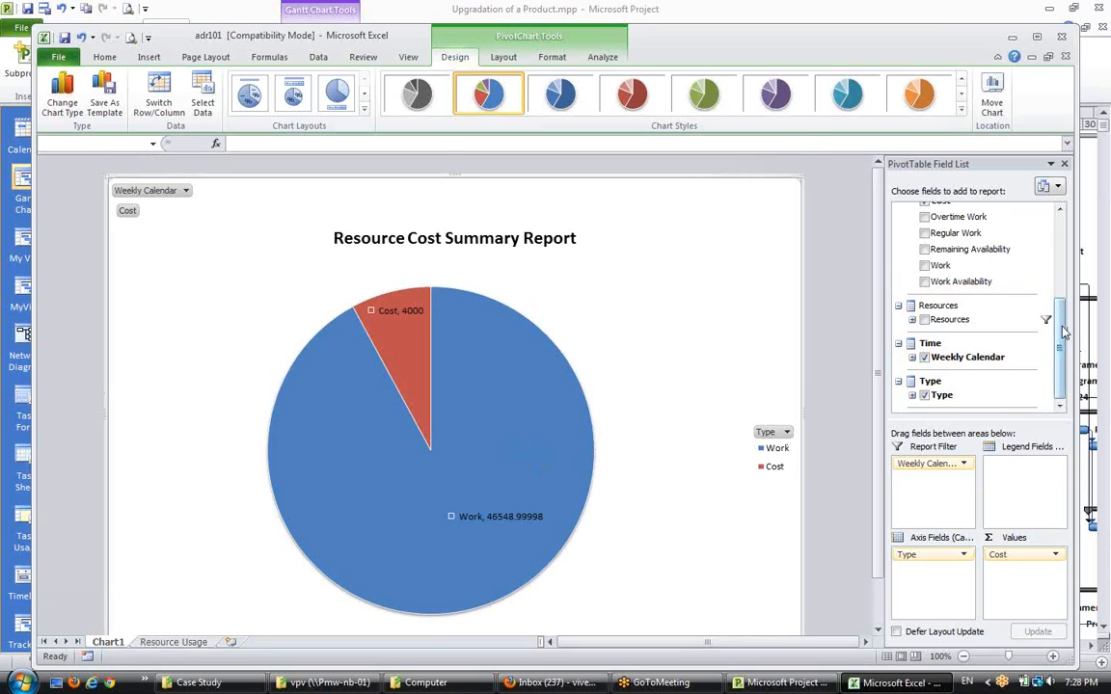
{"action": "scroll", "coordinate": [1003, 285], "scroll_direction": "up", "scroll_amount": 2}
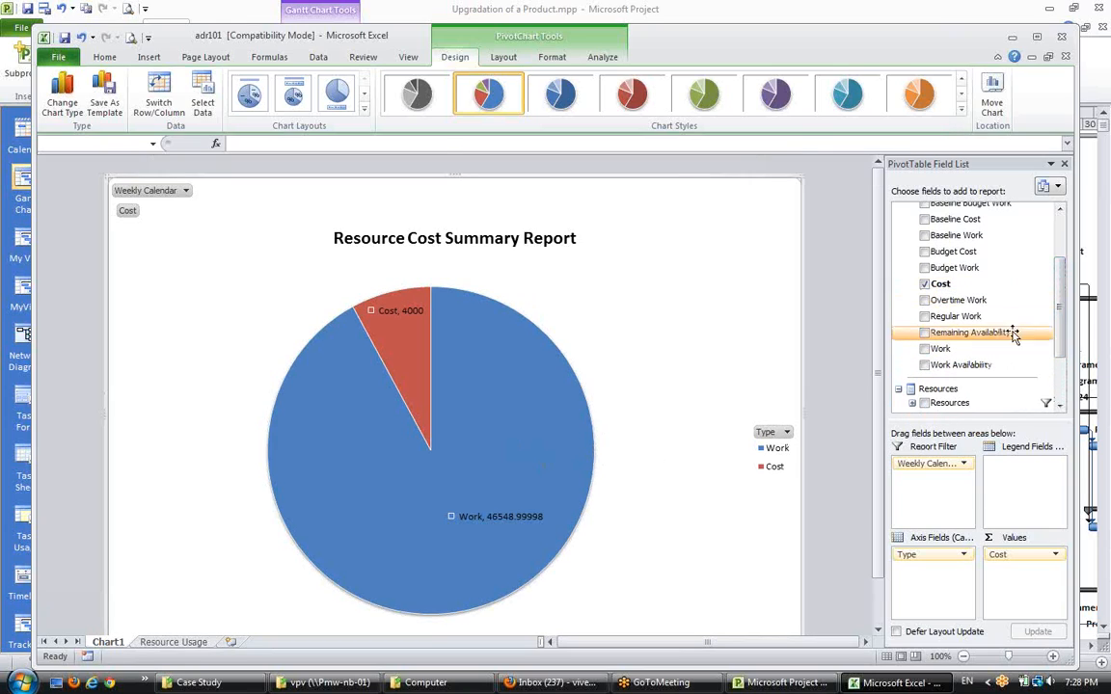
{"action": "scroll", "coordinate": [965, 347], "scroll_direction": "down", "scroll_amount": 2}
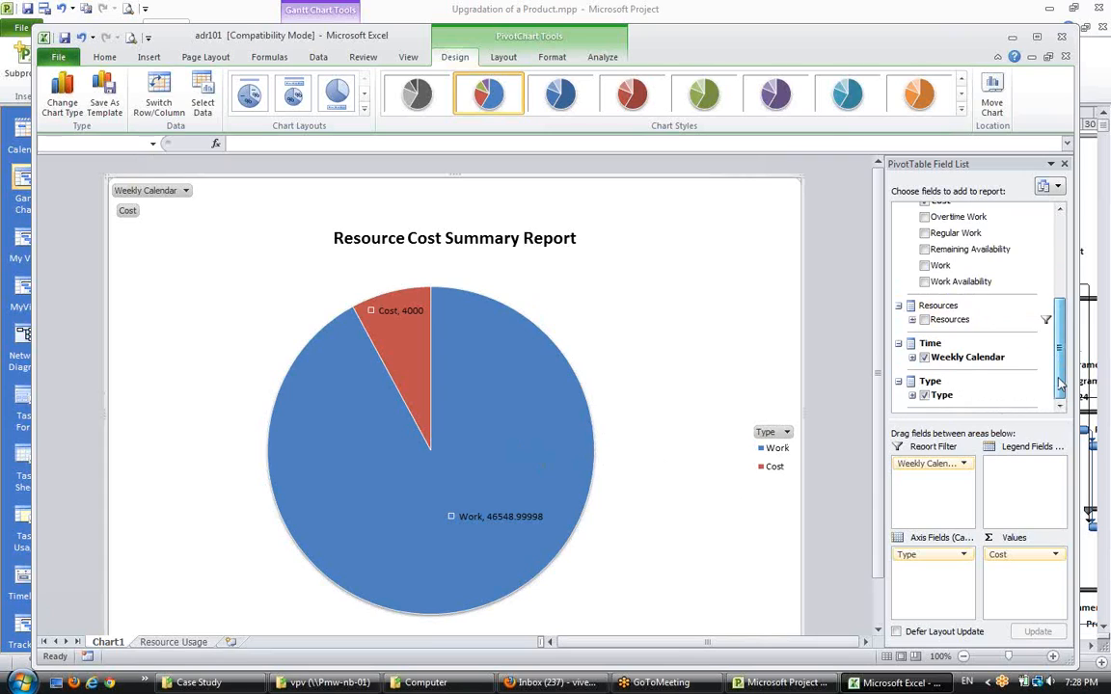
{"action": "left_click", "coordinate": [924, 396]}
{"action": "left_click", "coordinate": [924, 320]}
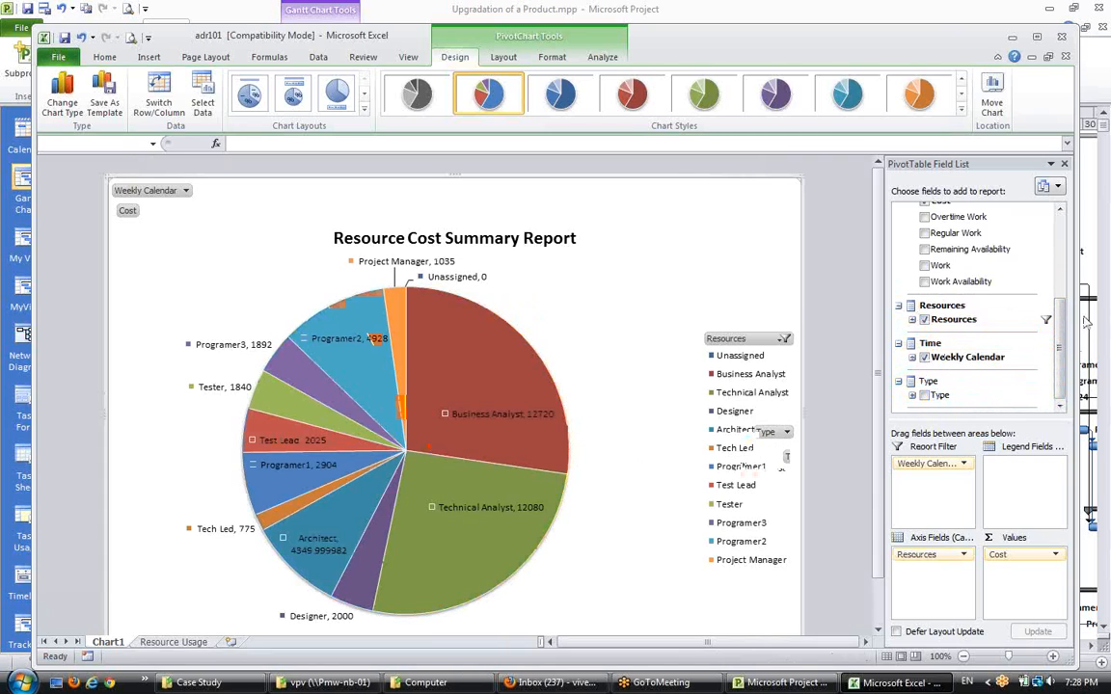
Replace Cost with Work as the value plotted per resource in the pie chart
{"action": "scroll", "coordinate": [954, 309], "scroll_direction": "up", "scroll_amount": 2}
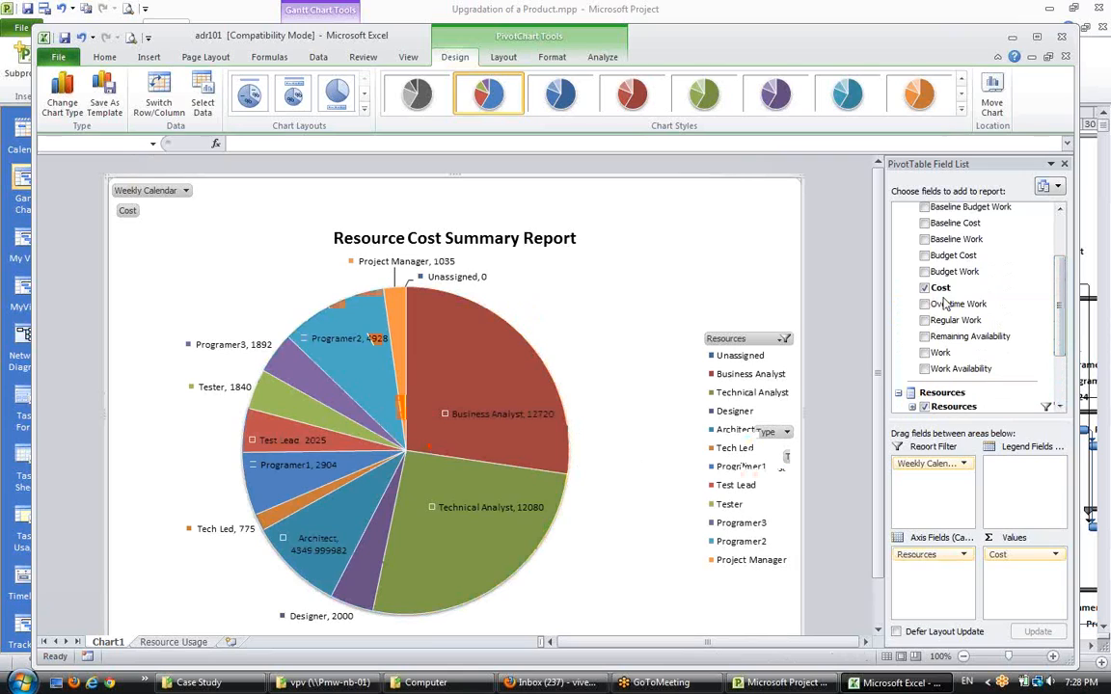
{"action": "left_click", "coordinate": [923, 287]}
{"action": "left_click", "coordinate": [923, 352]}
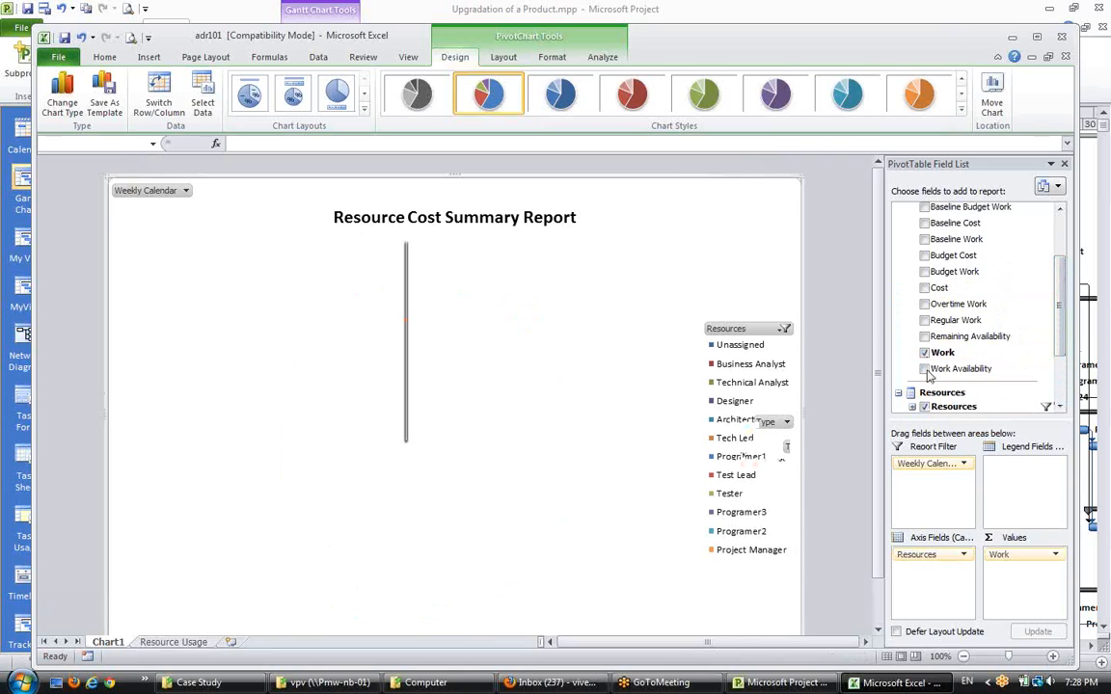
{"action": "scroll", "coordinate": [436, 545], "scroll_direction": "down", "scroll_amount": 2}
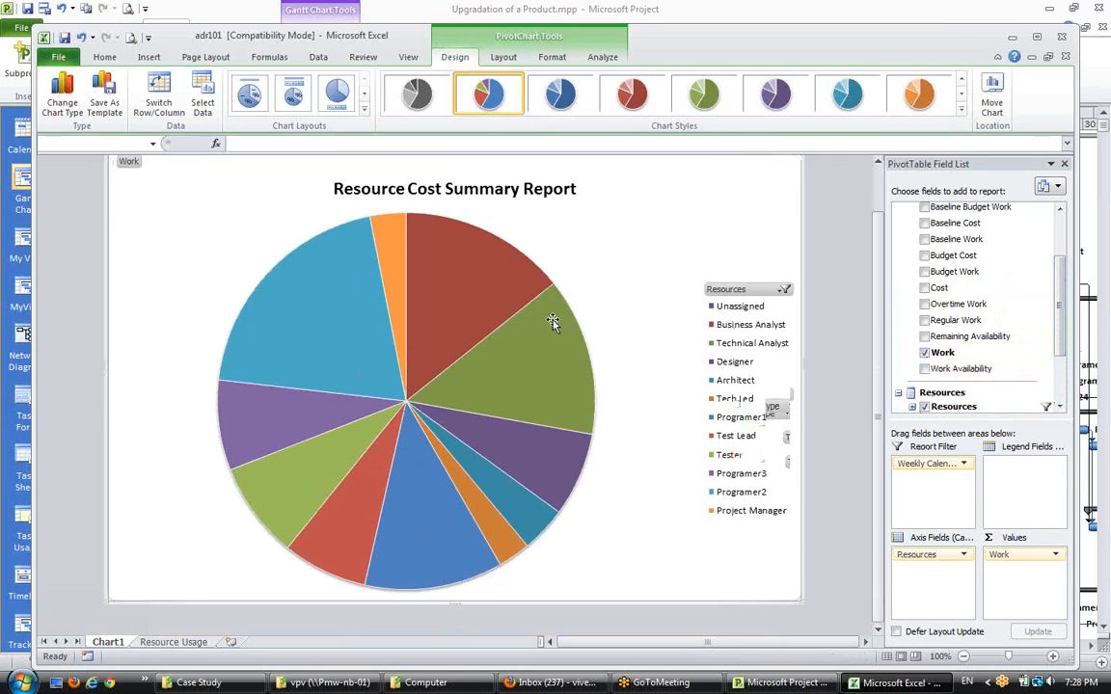
Add data labels with values and category names to the work pie chart and review each resource's work
{"action": "right_click", "coordinate": [508, 364]}
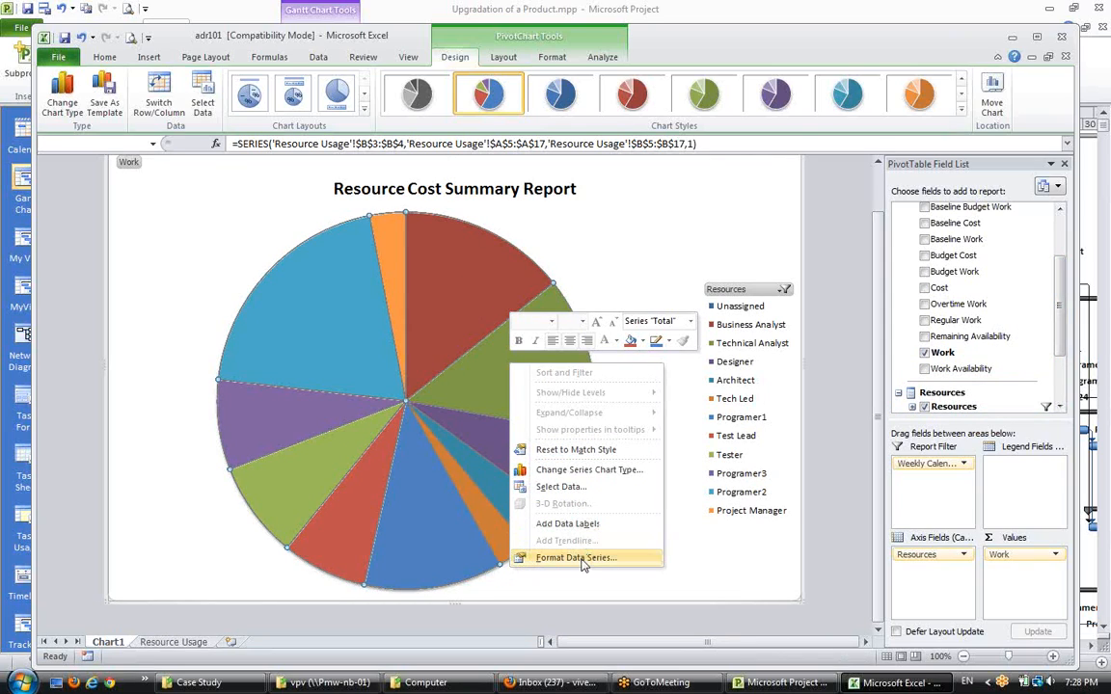
{"action": "left_click", "coordinate": [578, 526]}
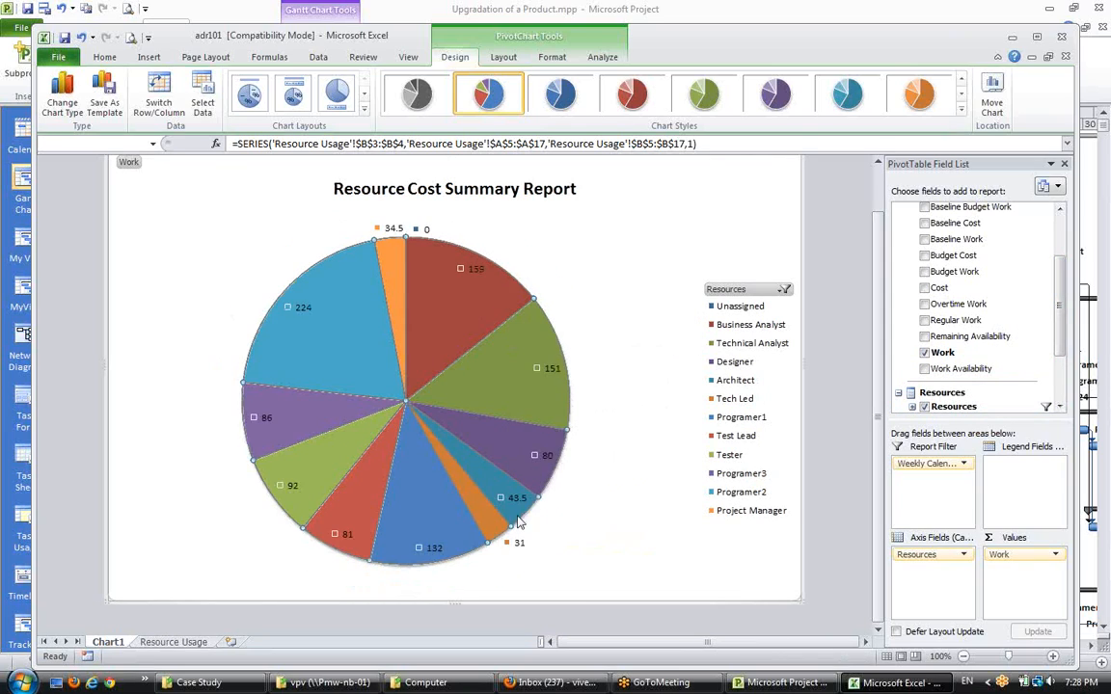
{"action": "right_click", "coordinate": [502, 390]}
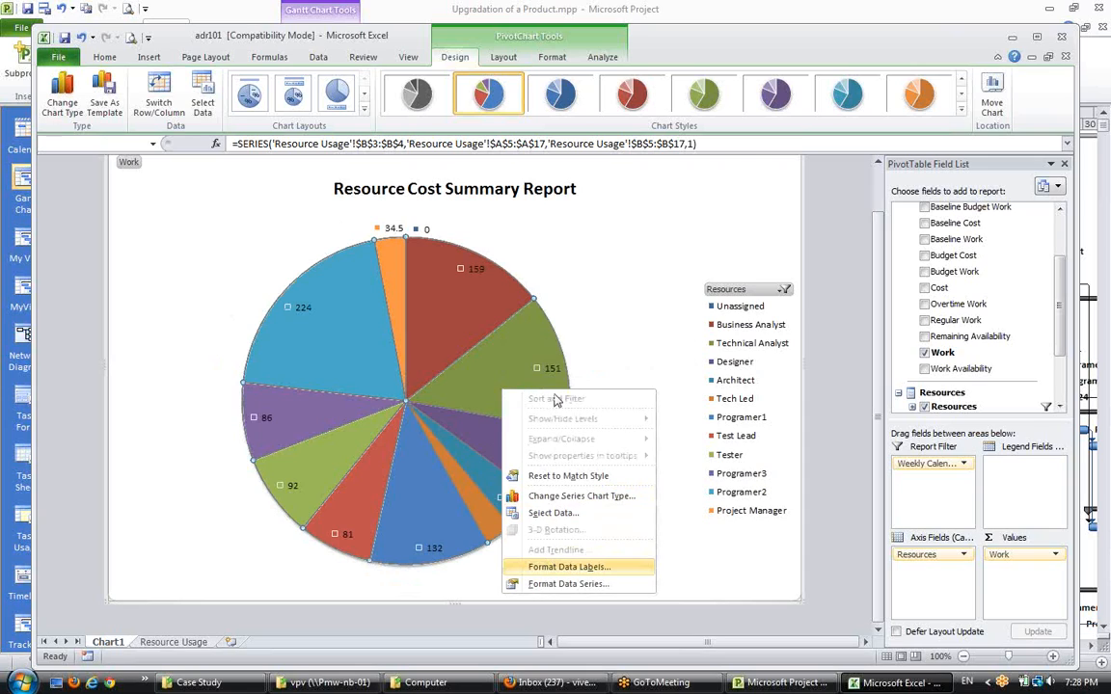
{"action": "left_click", "coordinate": [567, 566]}
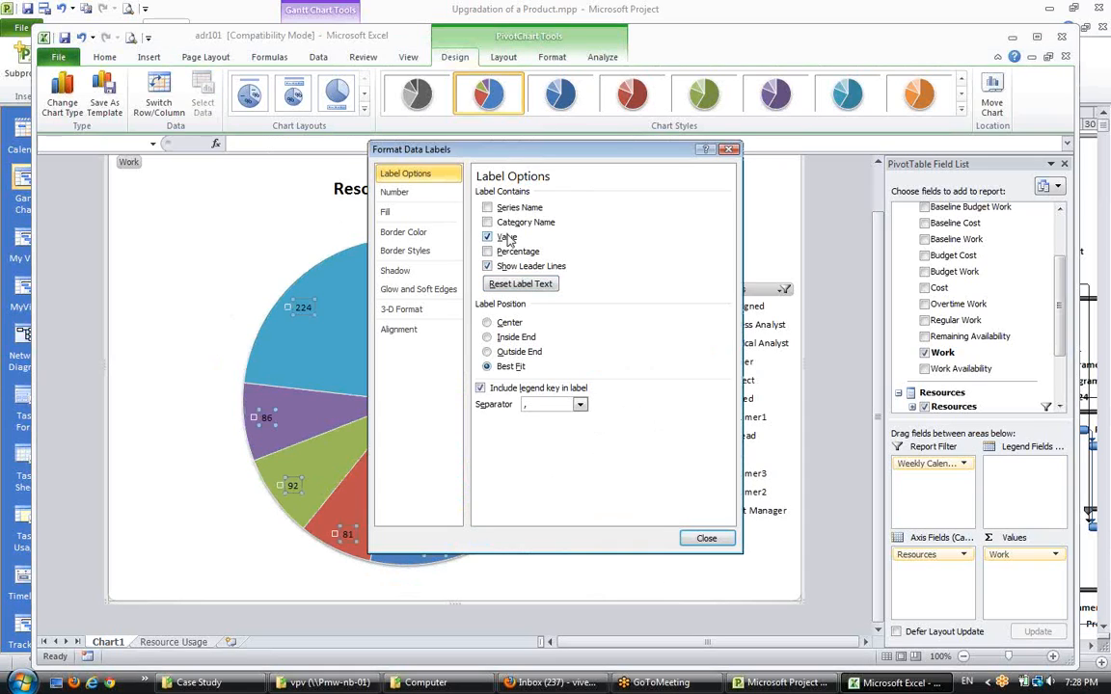
{"action": "left_click", "coordinate": [707, 539]}
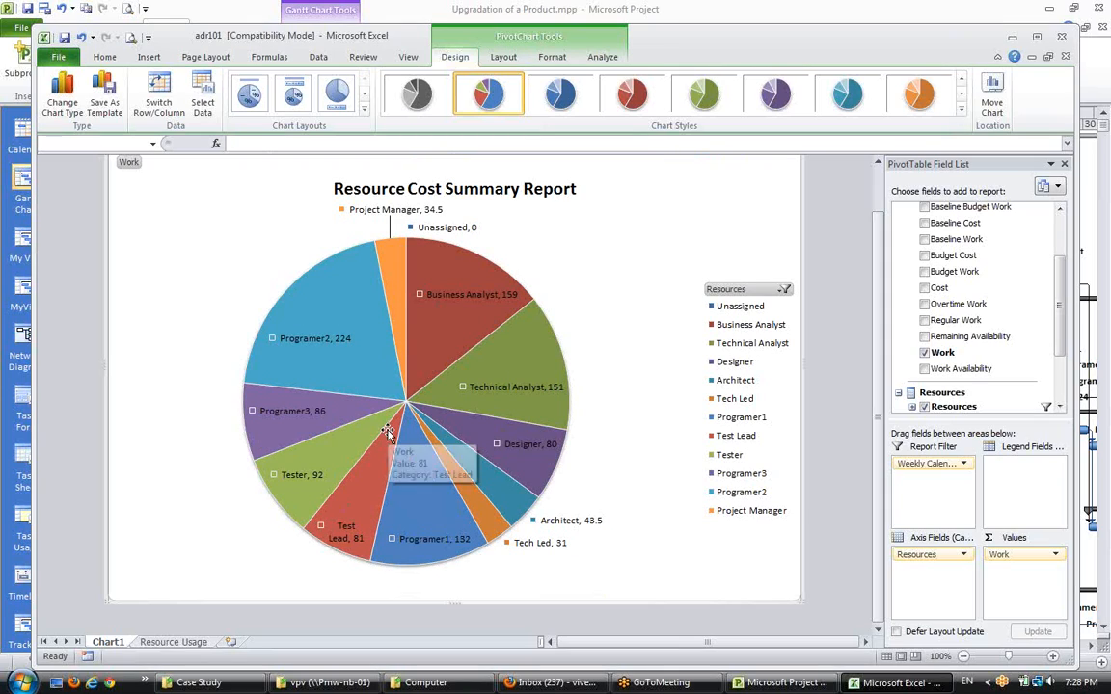
{"action": "mouse_move", "coordinate": [387, 433]}
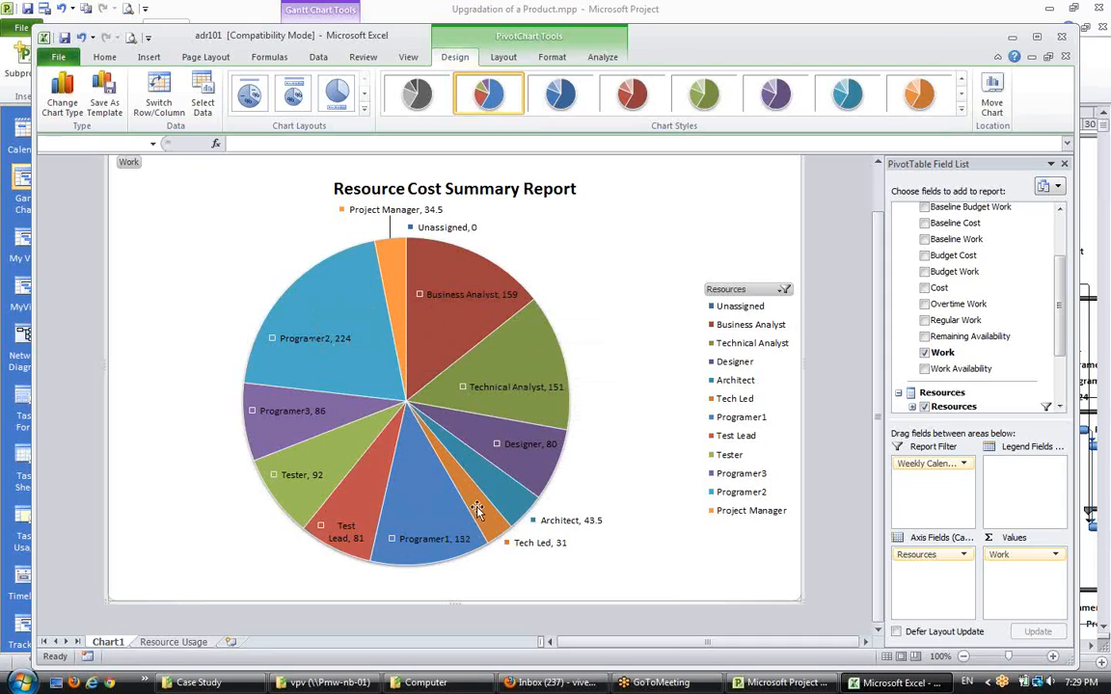
{"action": "mouse_move", "coordinate": [486, 514]}
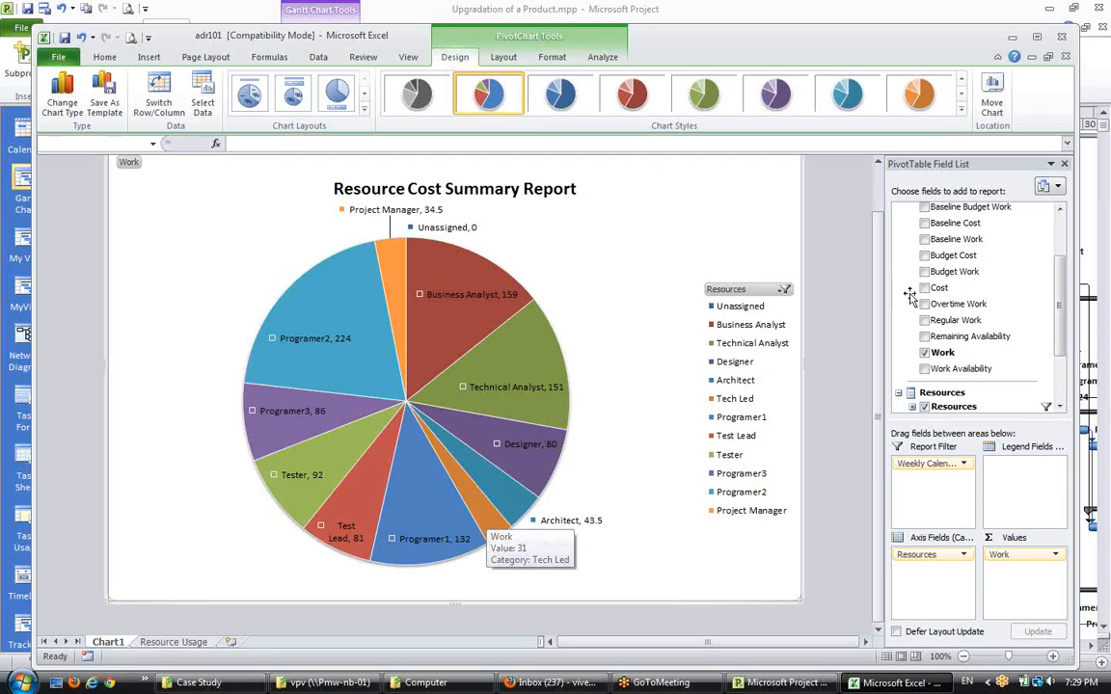
Close the report workbook without saving and close the visual reports dialog
{"action": "left_click", "coordinate": [1065, 38]}
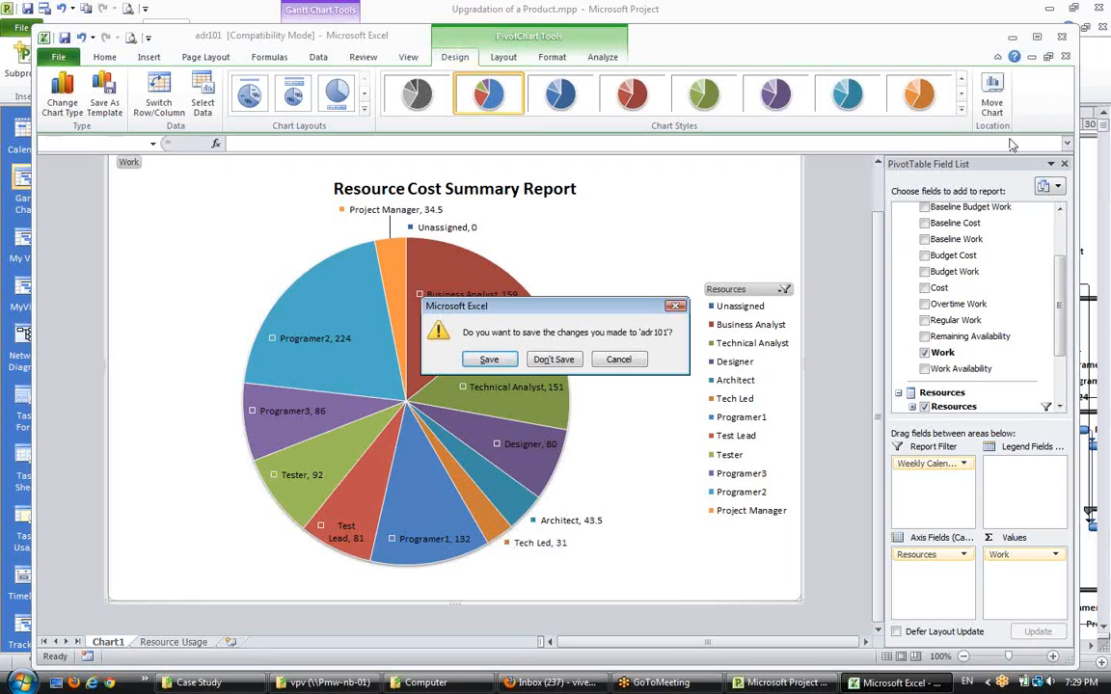
{"action": "left_click", "coordinate": [555, 362]}
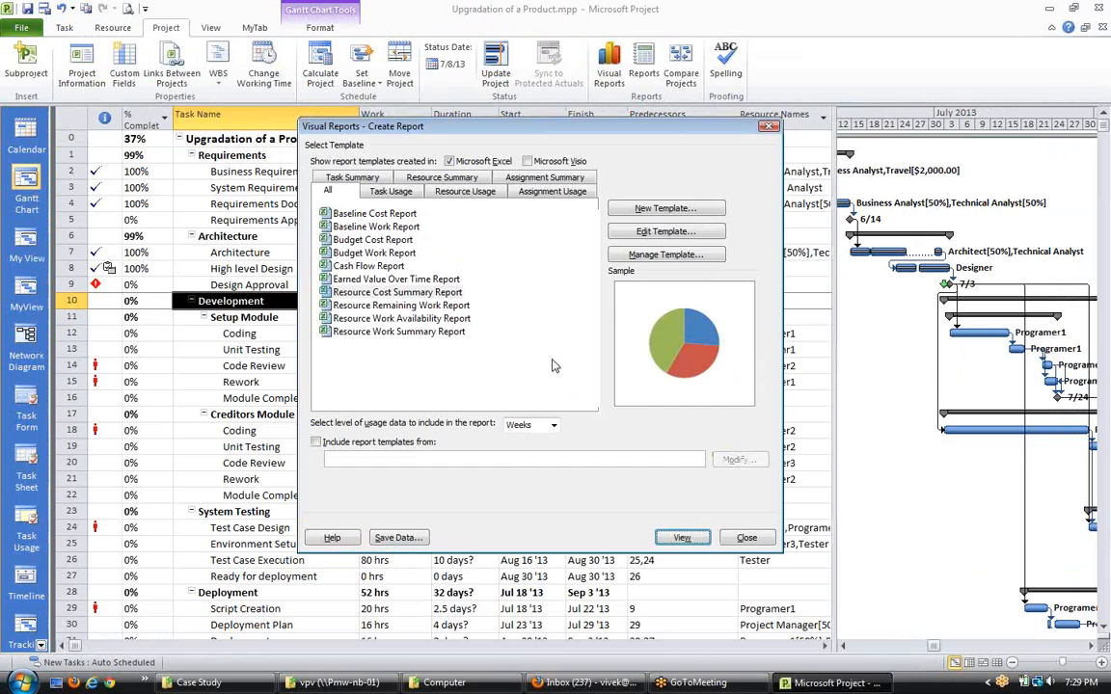
{"action": "left_click", "coordinate": [744, 542]}
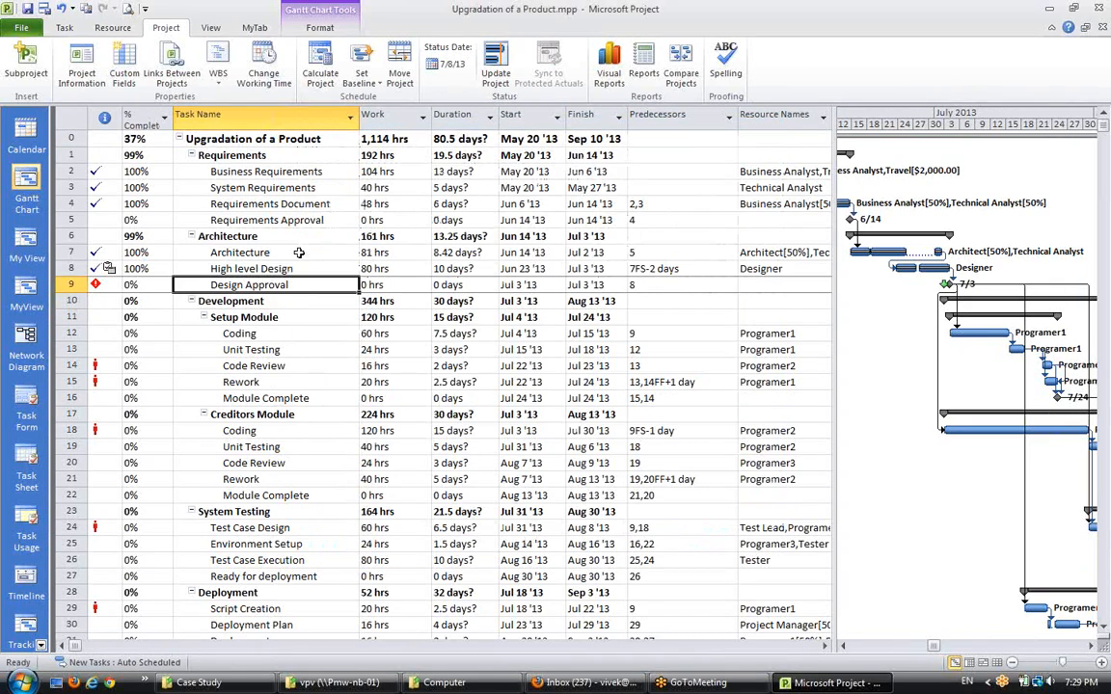
{"action": "left_click", "coordinate": [299, 253]}
{"action": "left_click", "coordinate": [327, 190]}
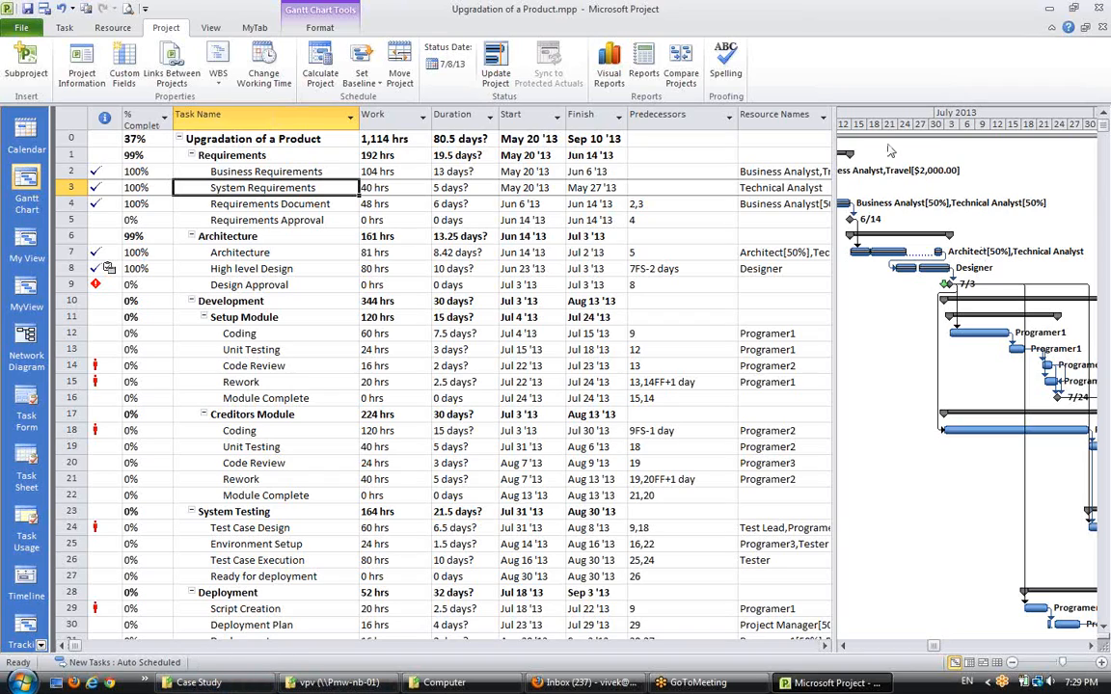
{"action": "left_click", "coordinate": [896, 82]}
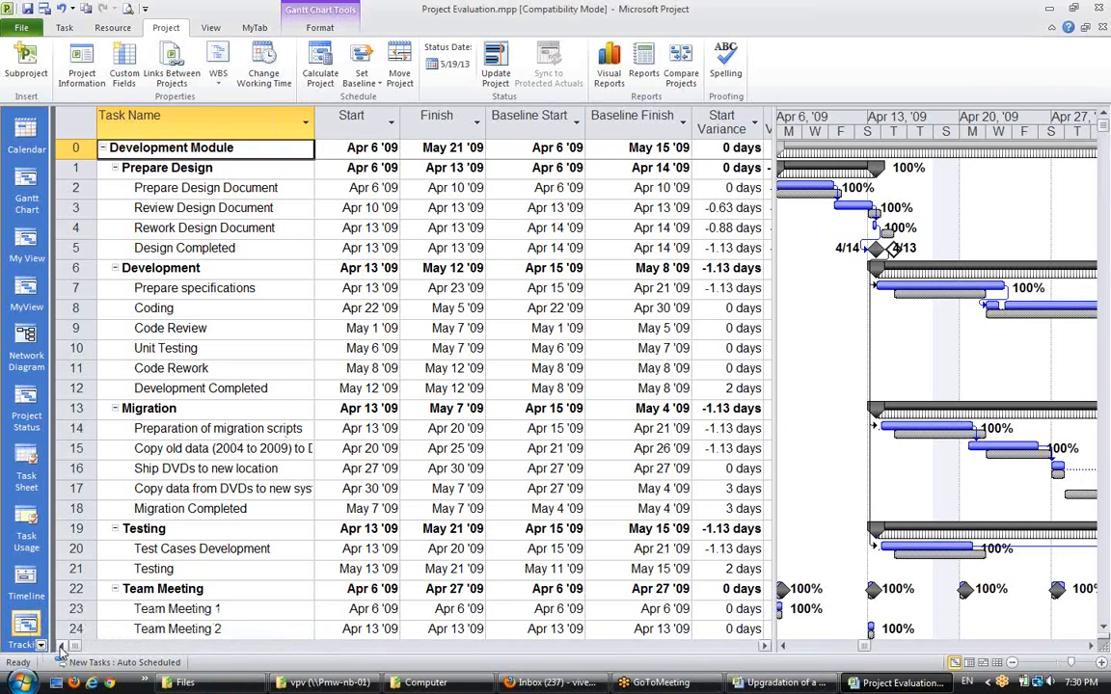
Widen the table area of Project Evaluation.mpp and look through its design, development and migration tasks with their variances
{"action": "left_click", "coordinate": [258, 349]}
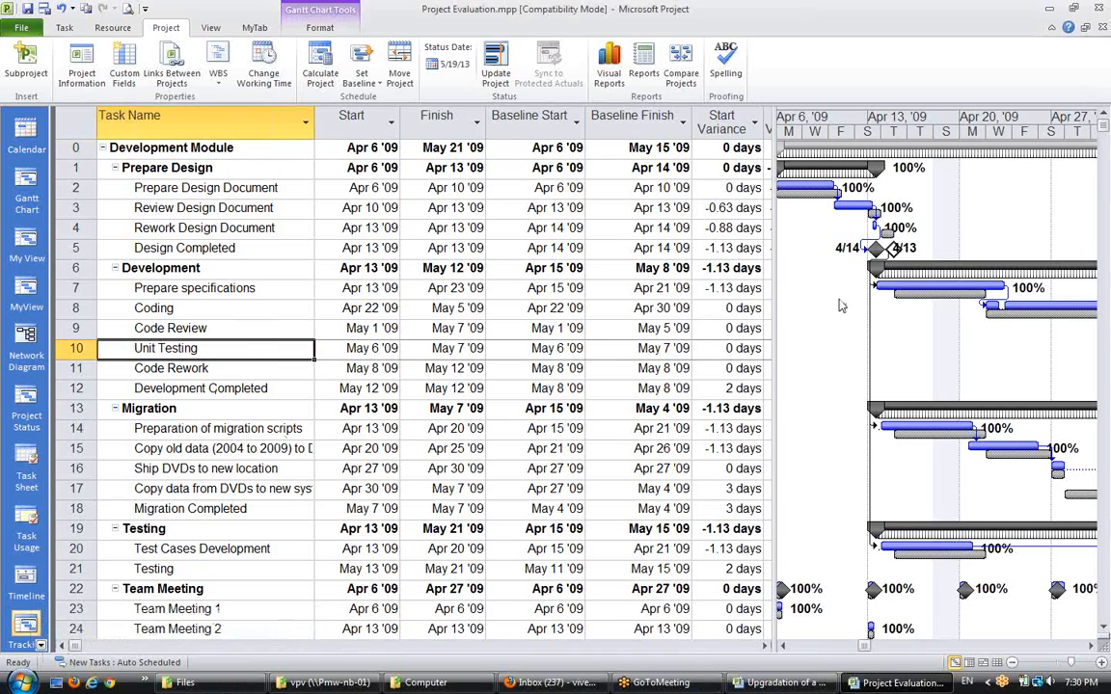
{"action": "left_click_drag", "start_coordinate": [775, 291], "coordinate": [805, 290]}
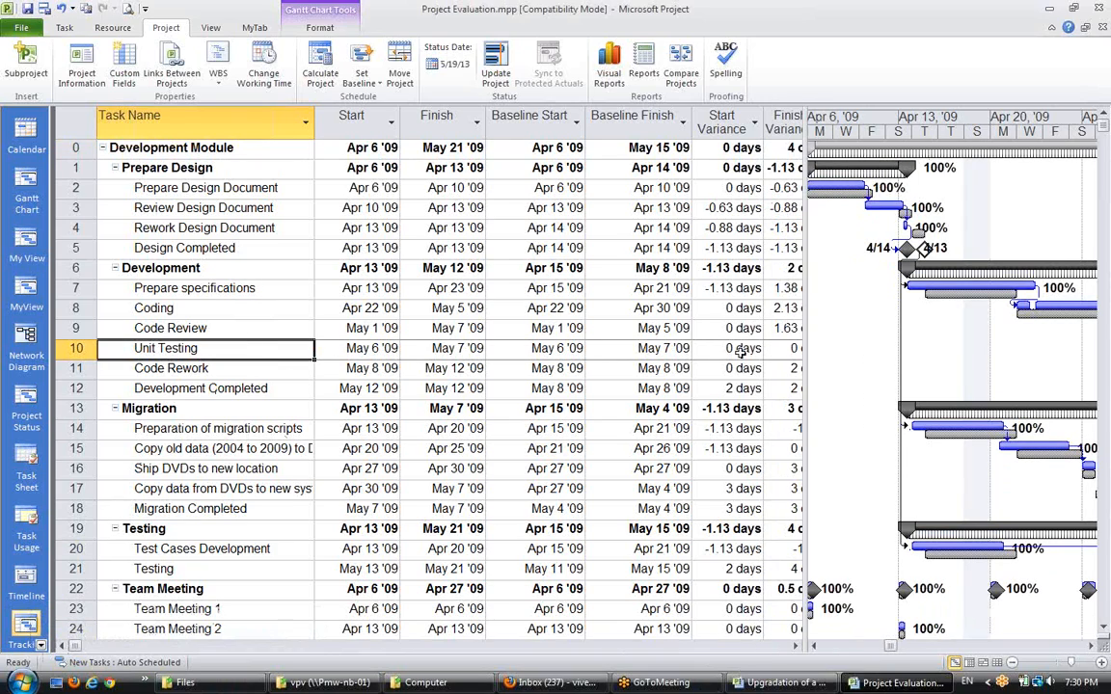
{"action": "left_click", "coordinate": [211, 216]}
{"action": "left_click", "coordinate": [233, 189]}
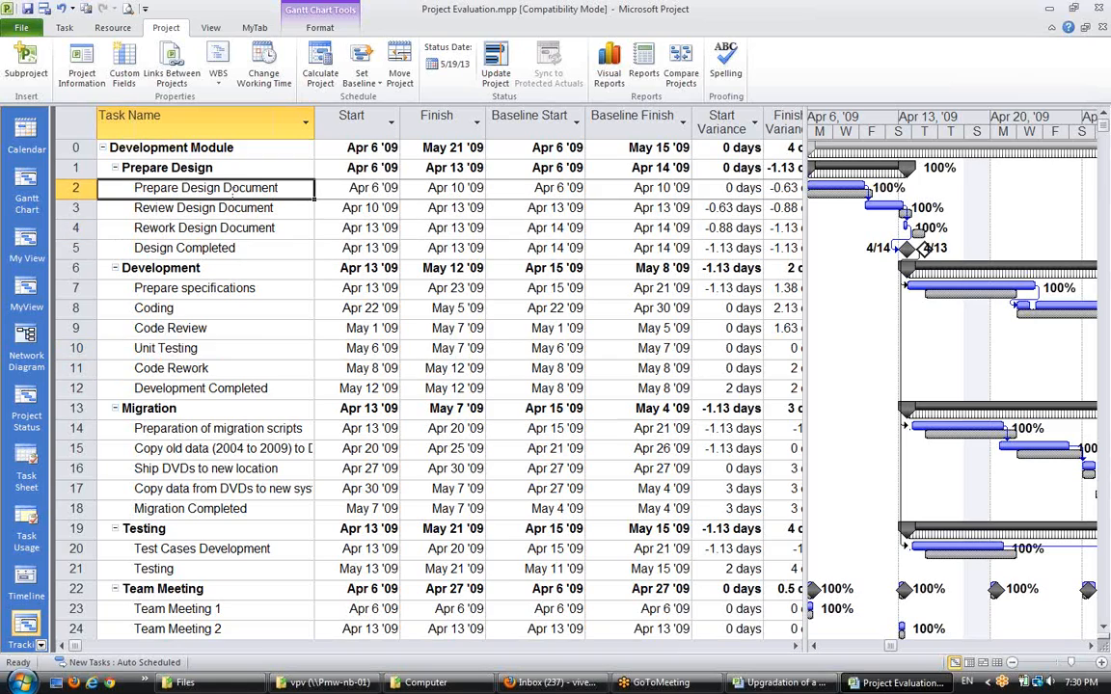
{"action": "left_click", "coordinate": [145, 388]}
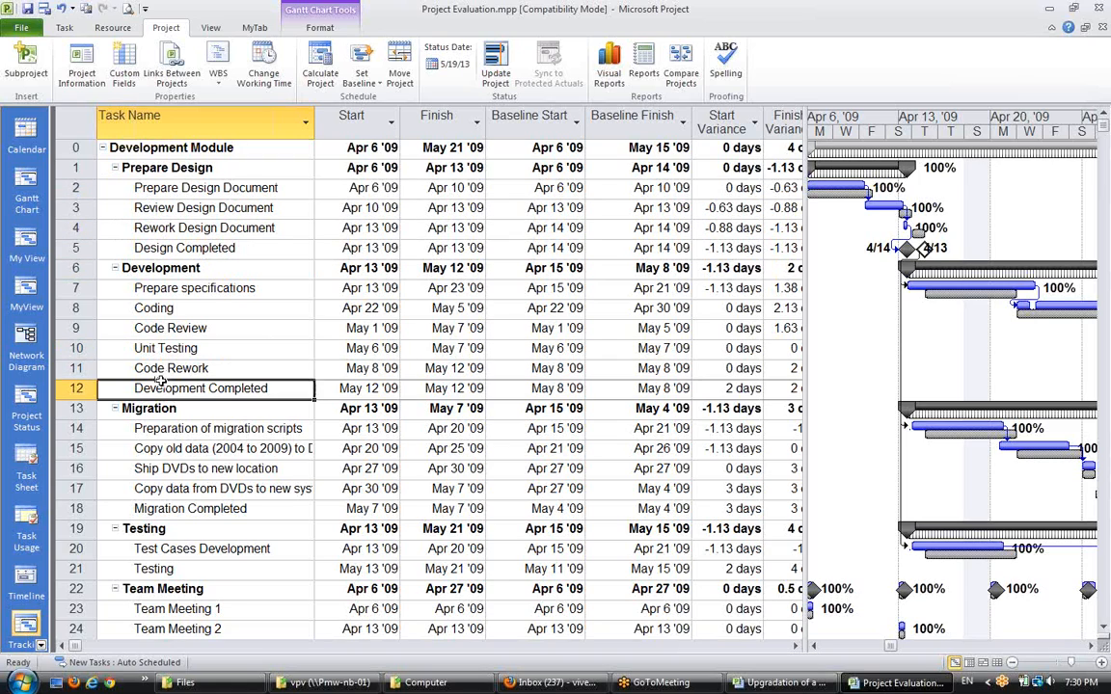
{"action": "left_click", "coordinate": [150, 489]}
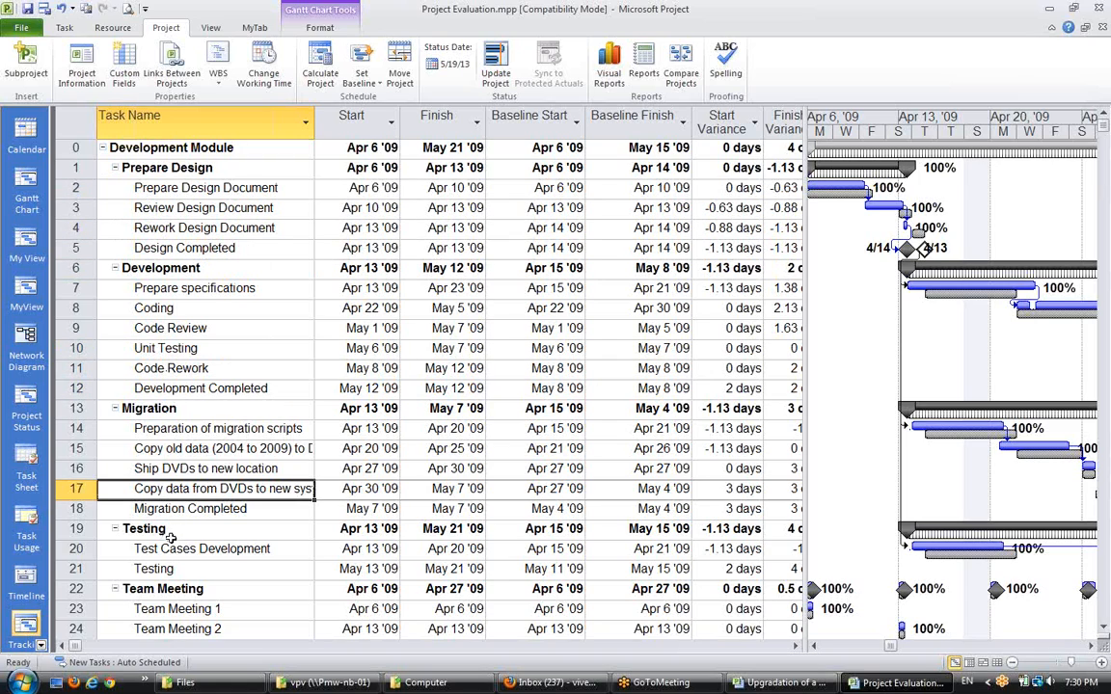
Switch the project to the Project Status view
{"action": "left_click", "coordinate": [40, 644]}
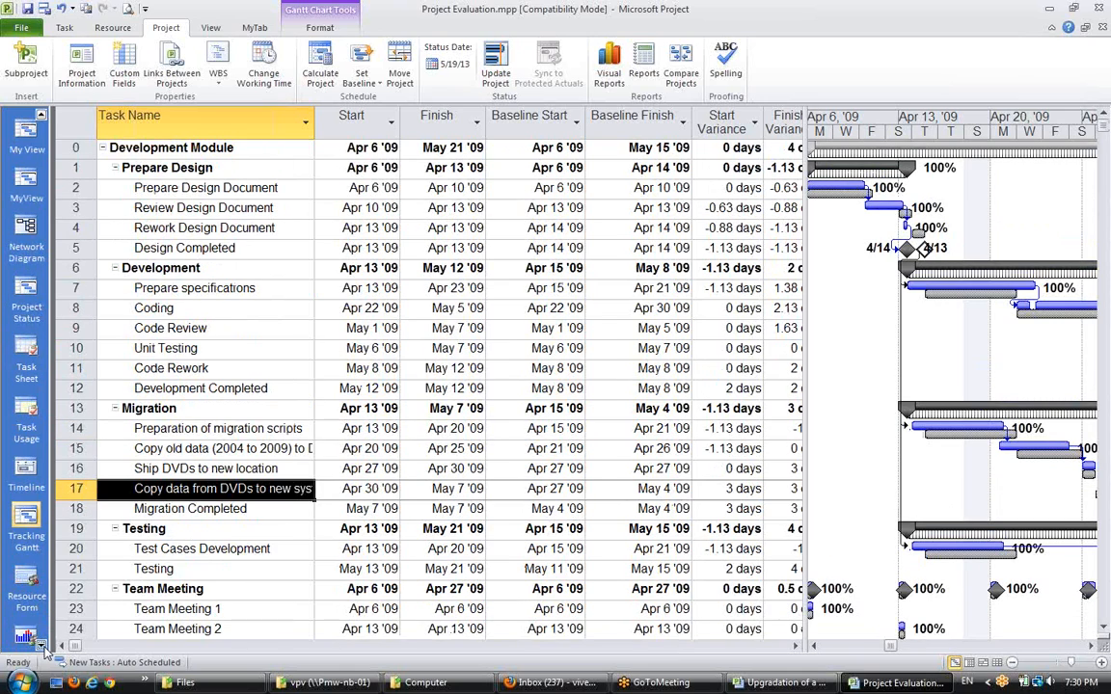
{"action": "left_click", "coordinate": [27, 294]}
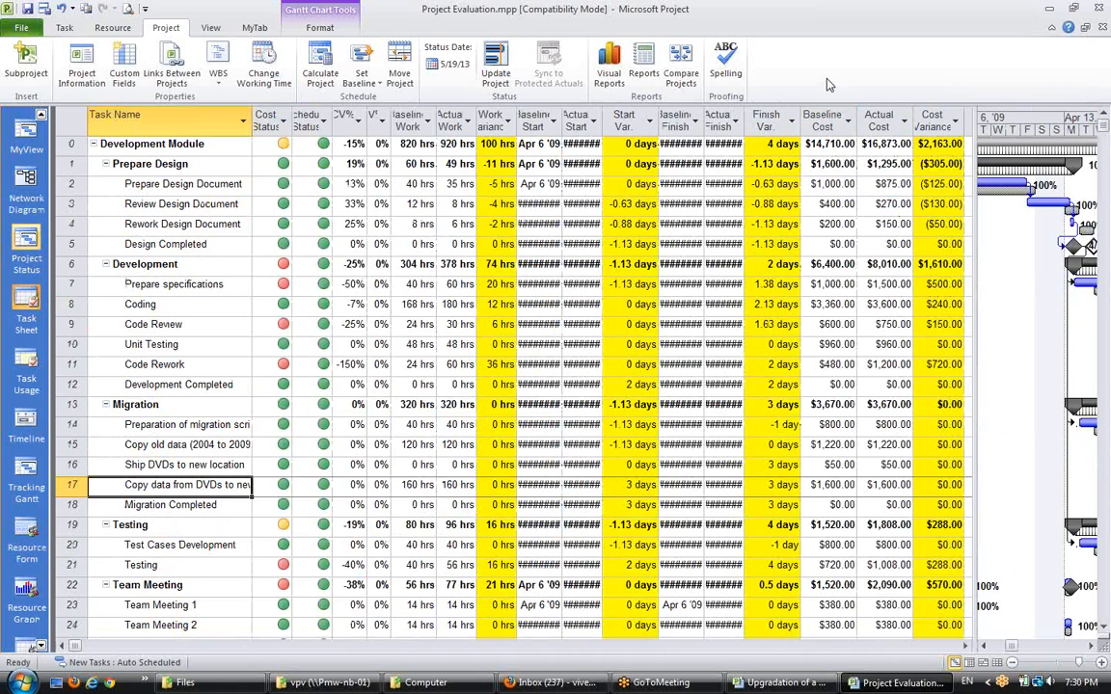
{"action": "left_click", "coordinate": [886, 70]}
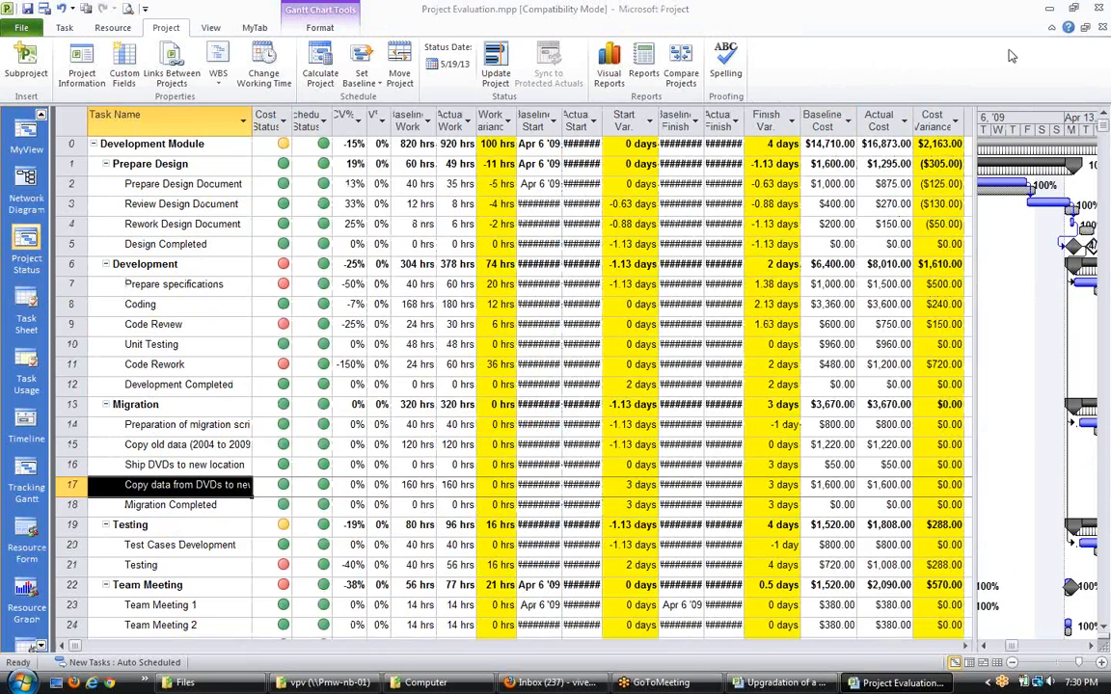
Widen the baseline and actual start and finish columns to show full dates, and extend the table area past Cost Variance
{"action": "left_click", "coordinate": [601, 124]}
{"action": "mouse_move", "coordinate": [599, 120]}
{"action": "left_mouse_down"}
{"action": "mouse_move", "coordinate": [609, 119]}
{"action": "mouse_move", "coordinate": [571, 124]}
{"action": "mouse_move", "coordinate": [618, 121]}
{"action": "left_mouse_up"}
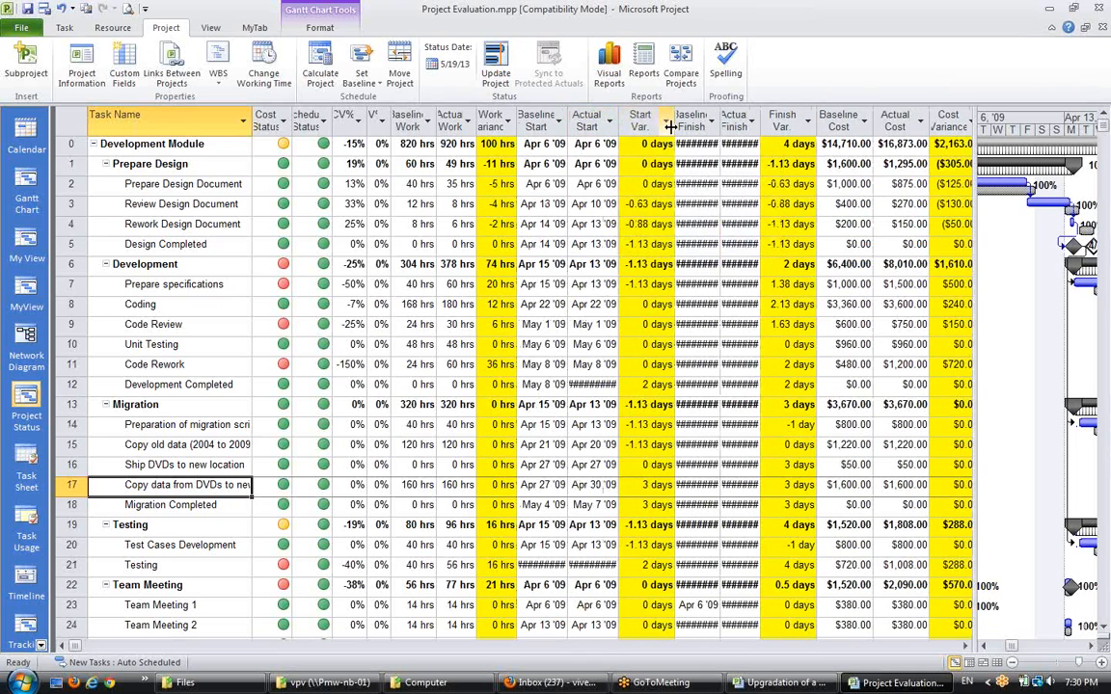
{"action": "double_click", "coordinate": [719, 122]}
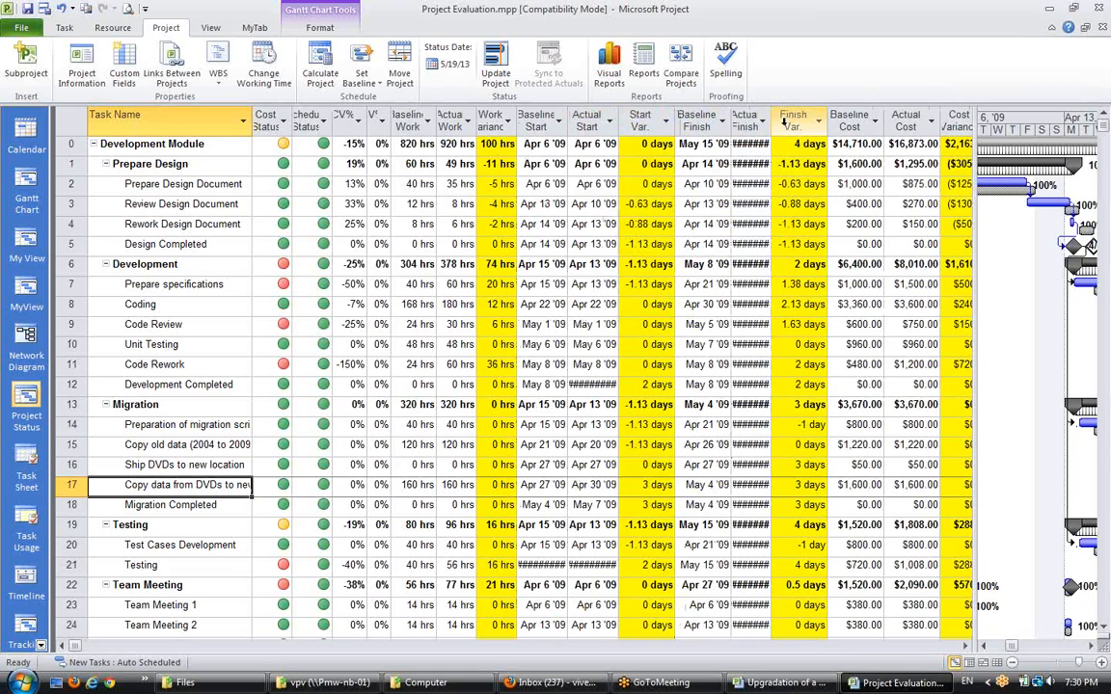
{"action": "double_click", "coordinate": [772, 122]}
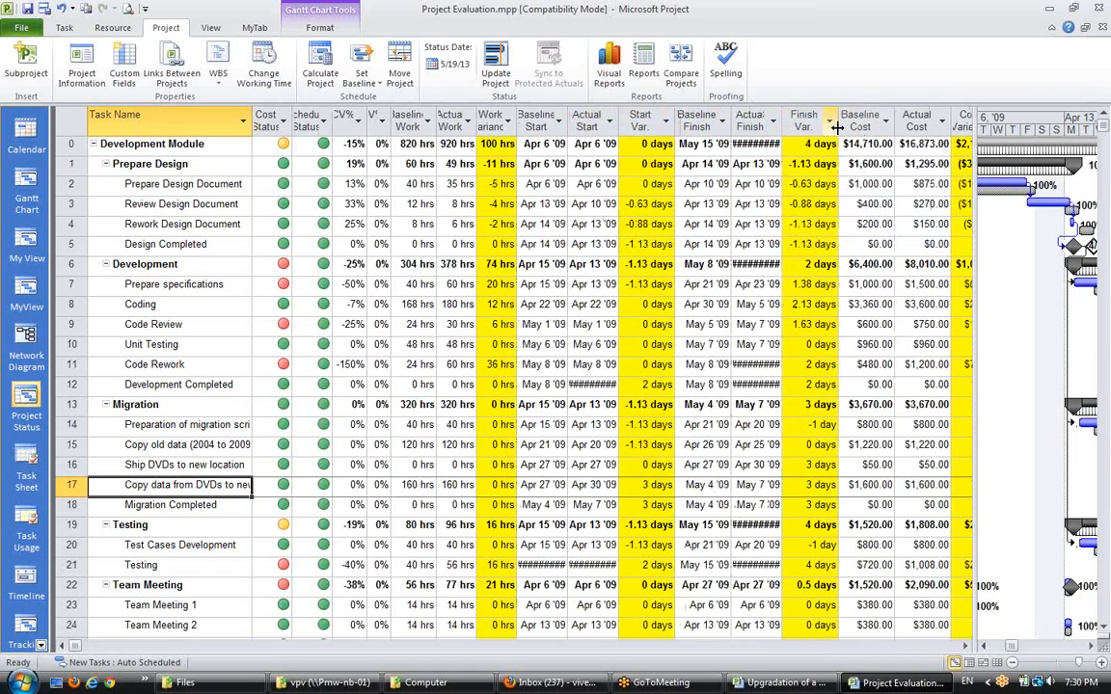
{"action": "left_click_drag", "start_coordinate": [783, 125], "coordinate": [791, 124]}
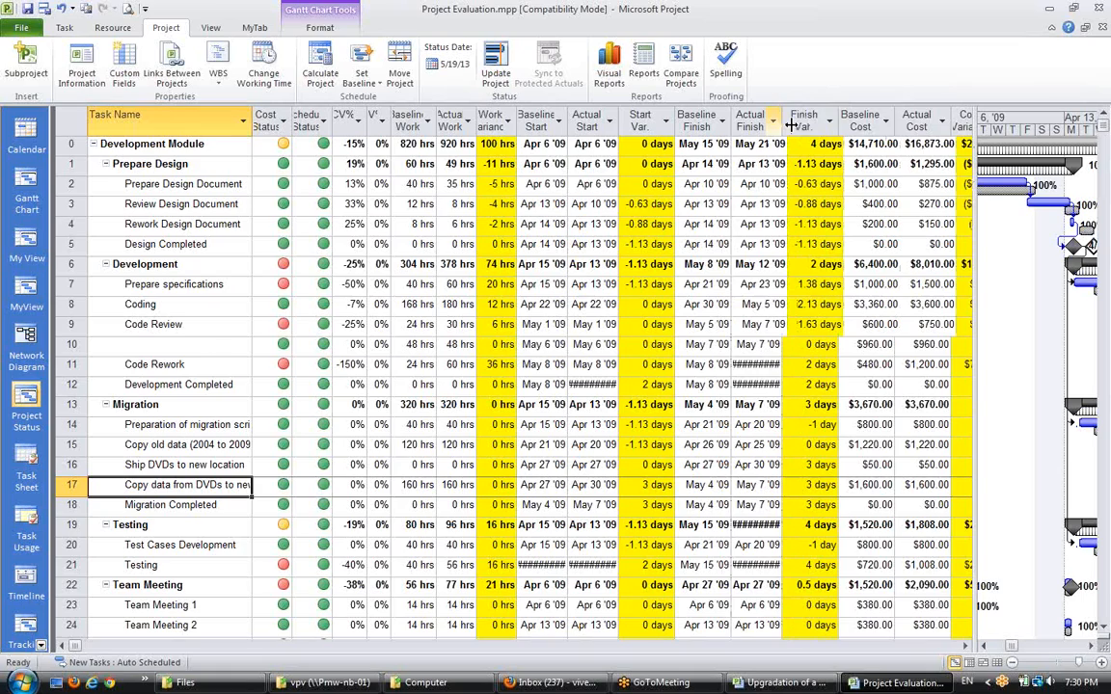
{"action": "left_click_drag", "start_coordinate": [974, 154], "coordinate": [1080, 147]}
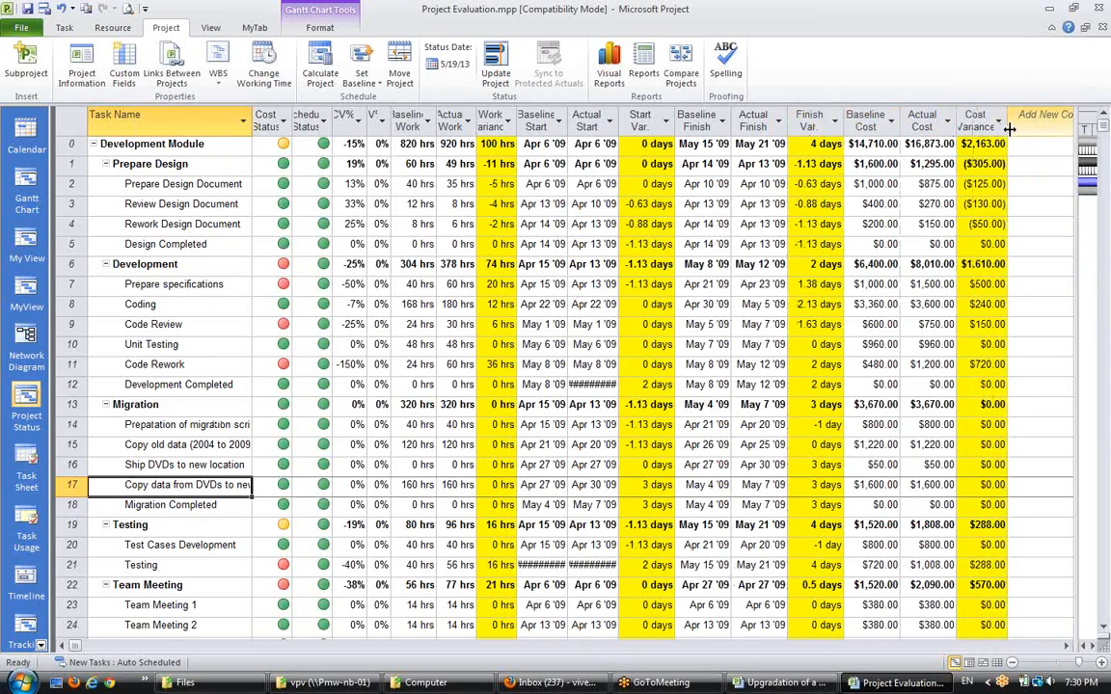
{"action": "double_click", "coordinate": [616, 118]}
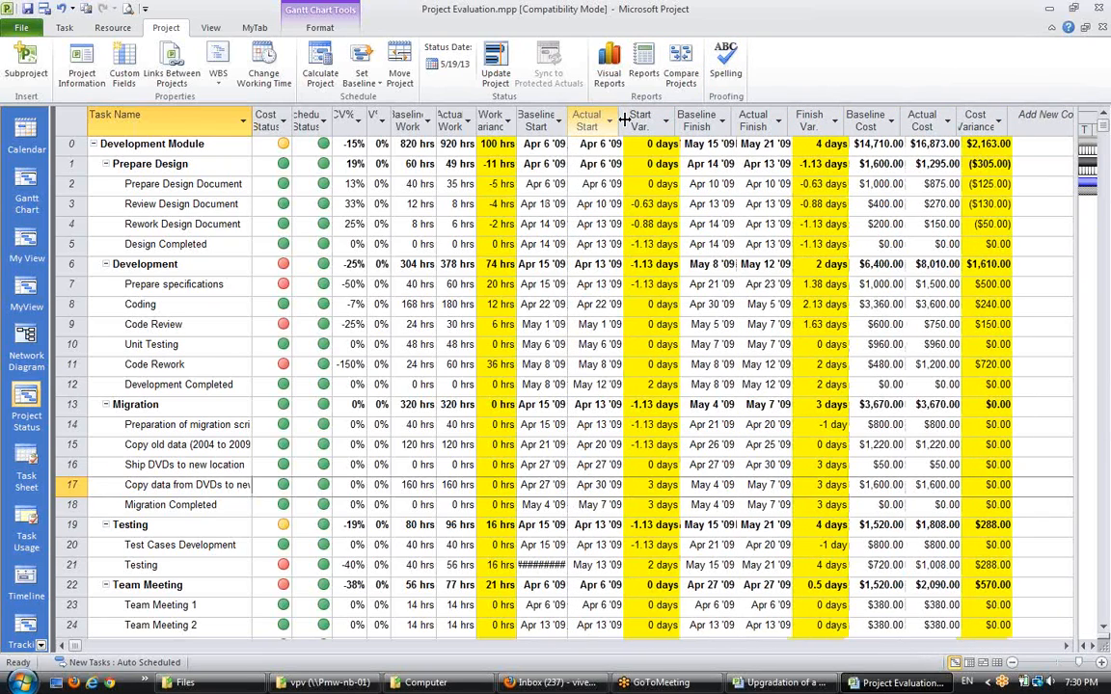
{"action": "double_click", "coordinate": [571, 118]}
{"action": "scroll", "coordinate": [541, 353], "scroll_direction": "down", "scroll_amount": 2}
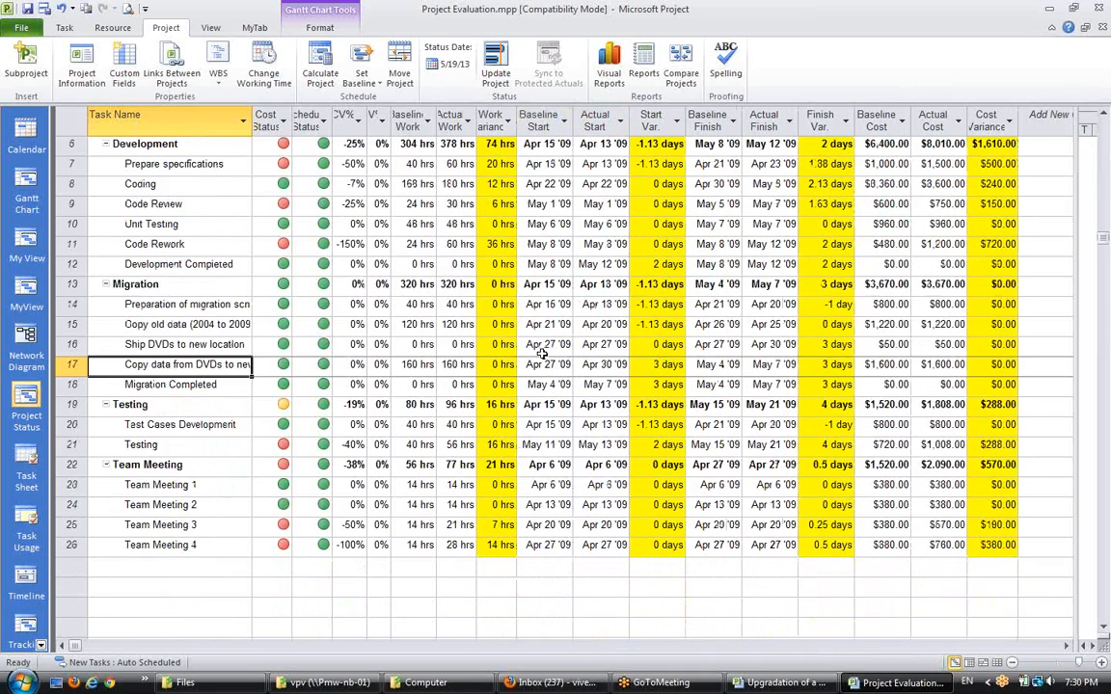
{"action": "scroll", "coordinate": [542, 354], "scroll_direction": "up", "scroll_amount": 2}
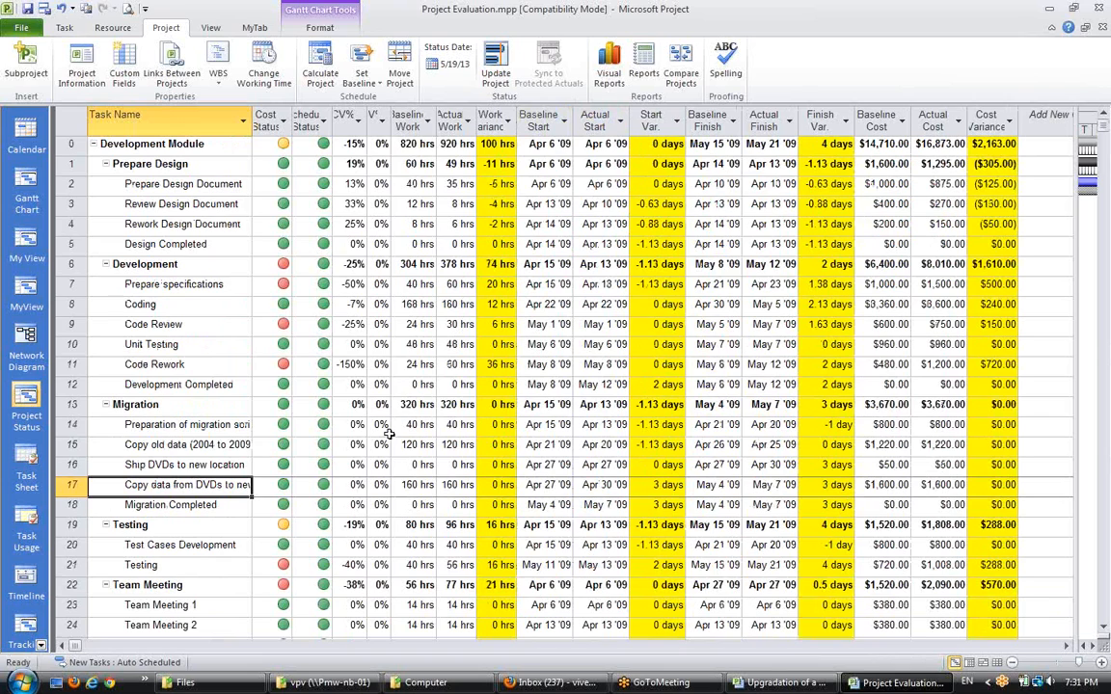
Copy the entire project status table and paste it as a picture onto the slide of a new PowerPoint presentation
{"action": "left_click", "coordinate": [75, 118]}
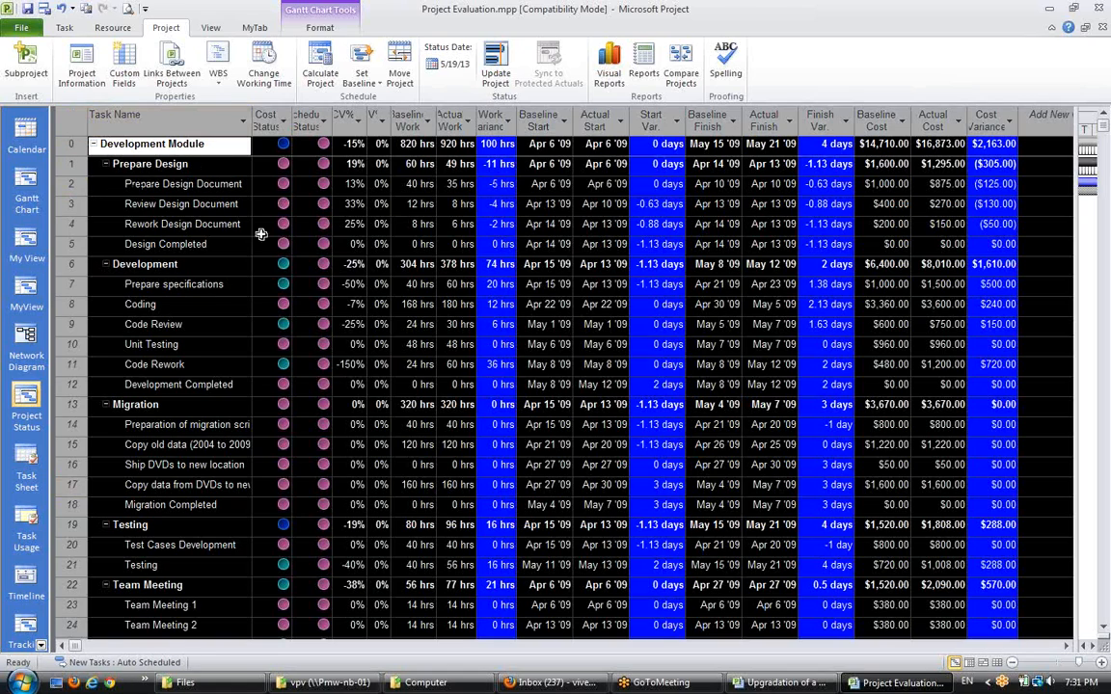
{"action": "left_click", "coordinate": [21, 683]}
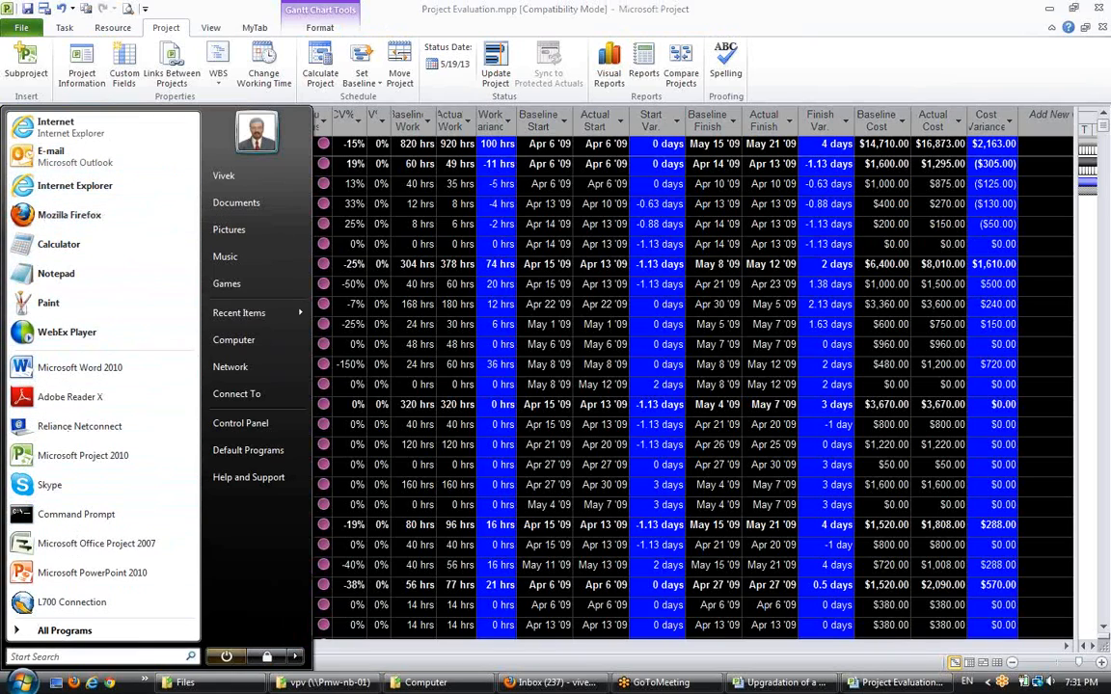
{"action": "left_click", "coordinate": [92, 573]}
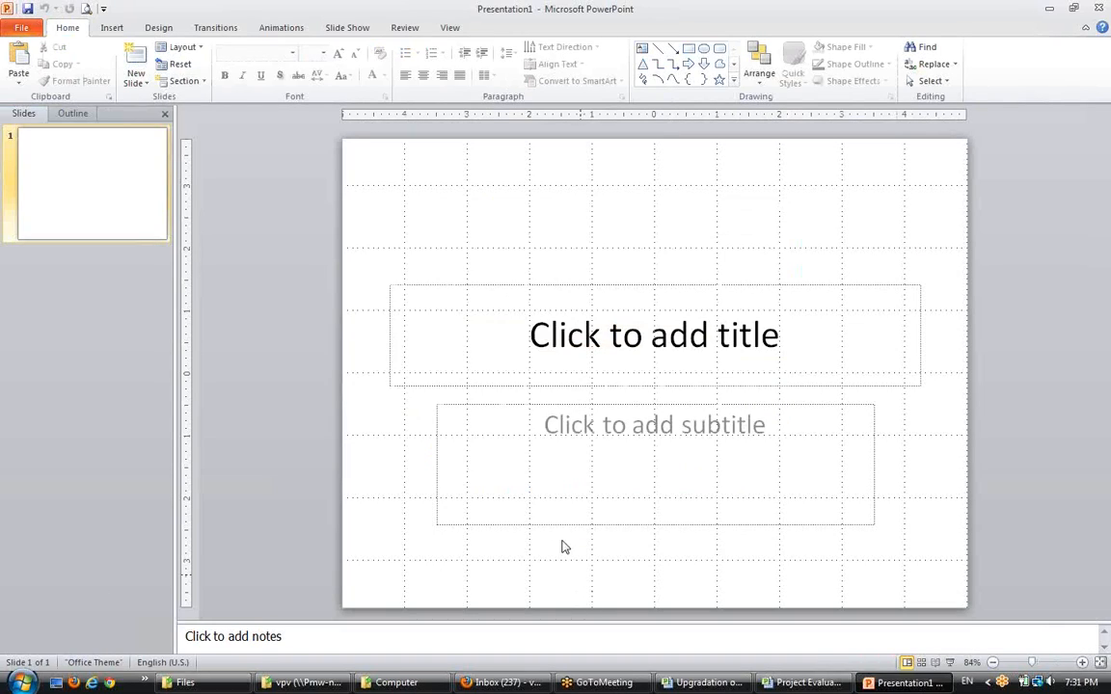
{"action": "left_click", "coordinate": [18, 77]}
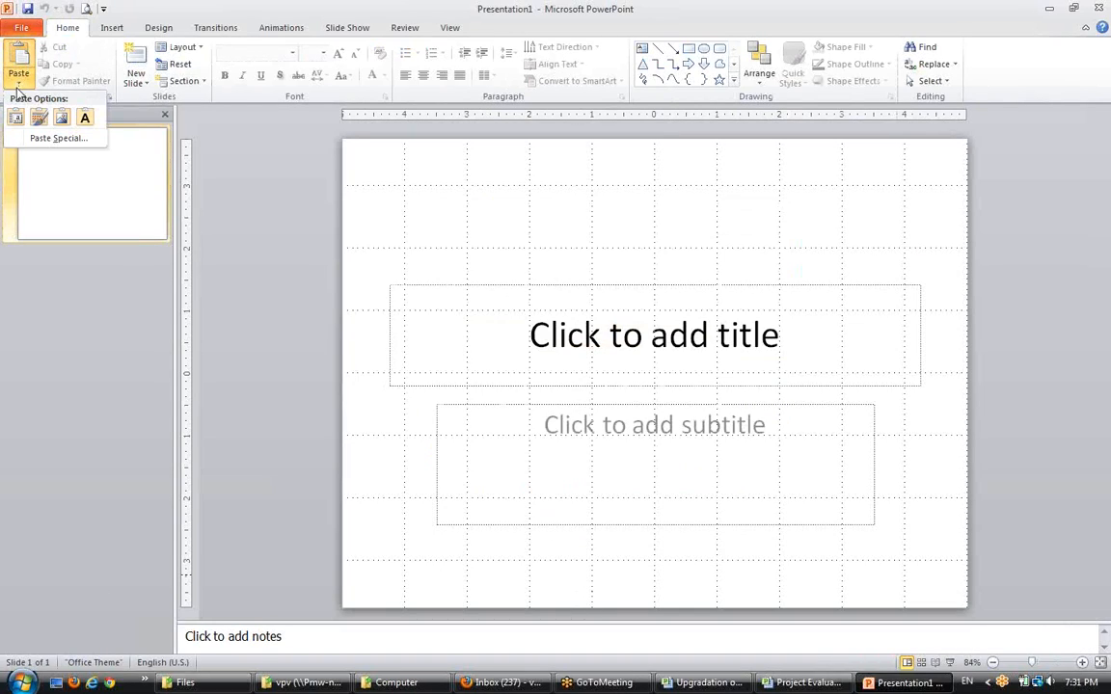
{"action": "left_click", "coordinate": [60, 119]}
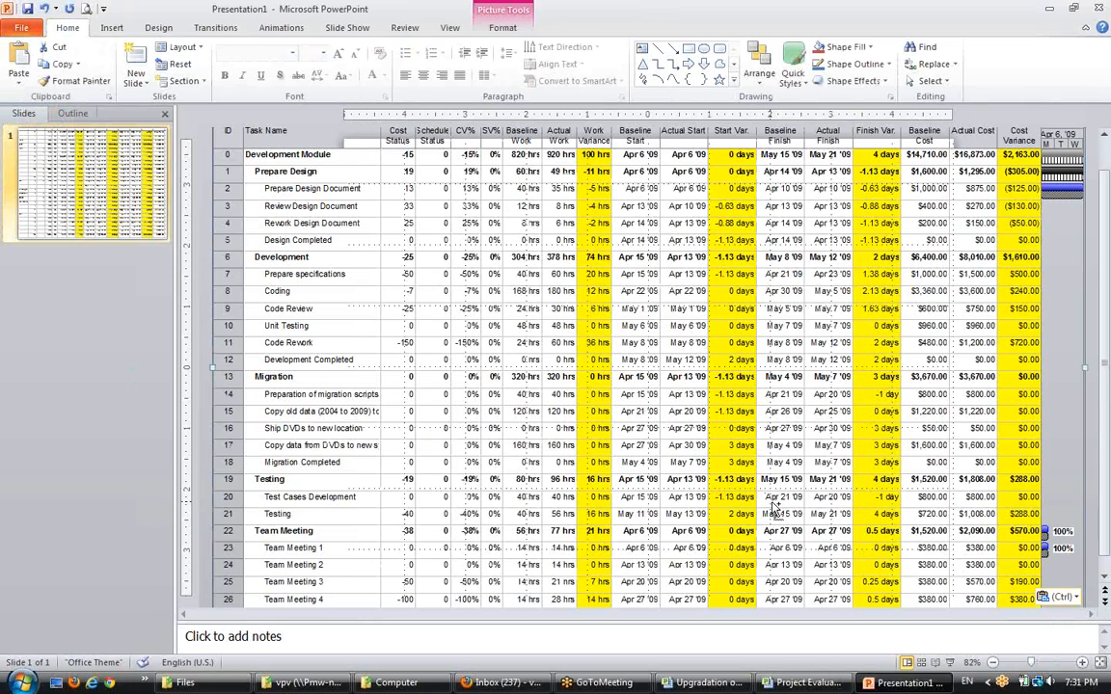
Move and resize the pasted project status picture so that it fits within the slide and fills its height
{"action": "scroll", "coordinate": [774, 510], "scroll_direction": "down", "scroll_amount": 1}
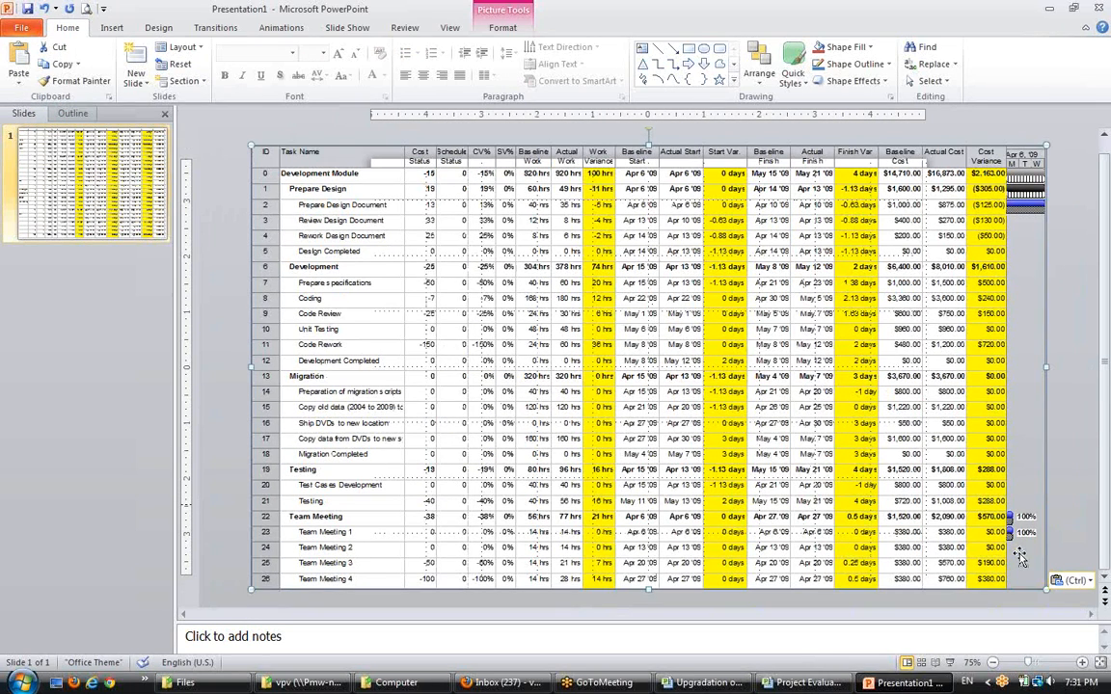
{"action": "left_click_drag", "start_coordinate": [1046, 590], "coordinate": [847, 477]}
{"action": "left_click_drag", "start_coordinate": [598, 339], "coordinate": [716, 370]}
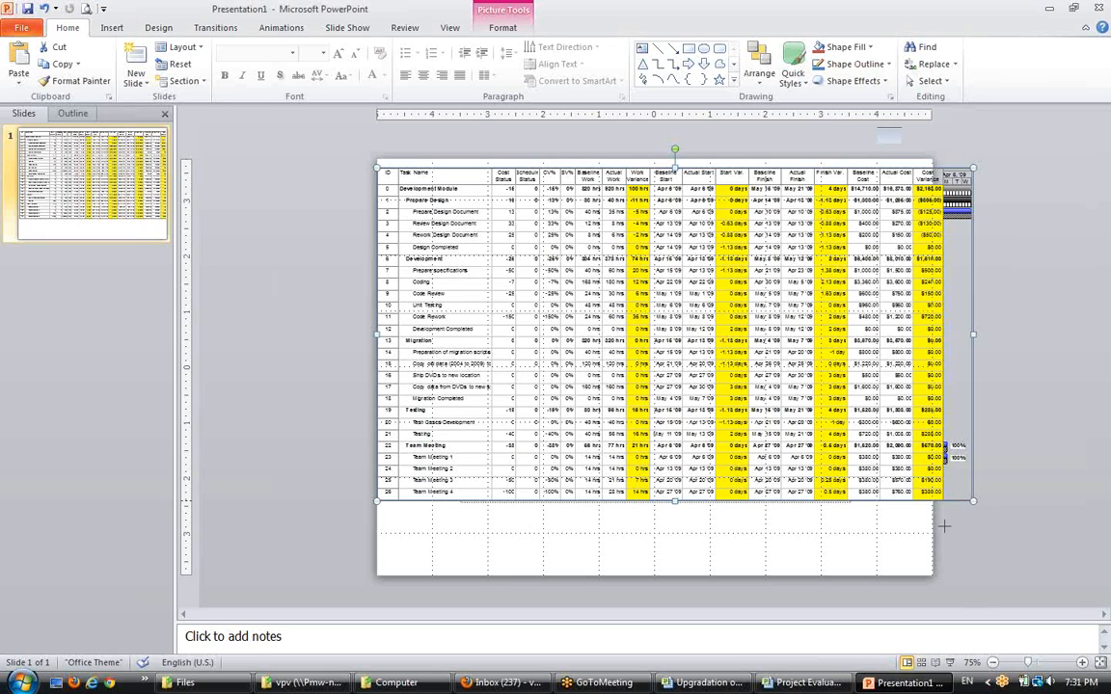
{"action": "left_click_drag", "start_coordinate": [944, 526], "coordinate": [921, 473]}
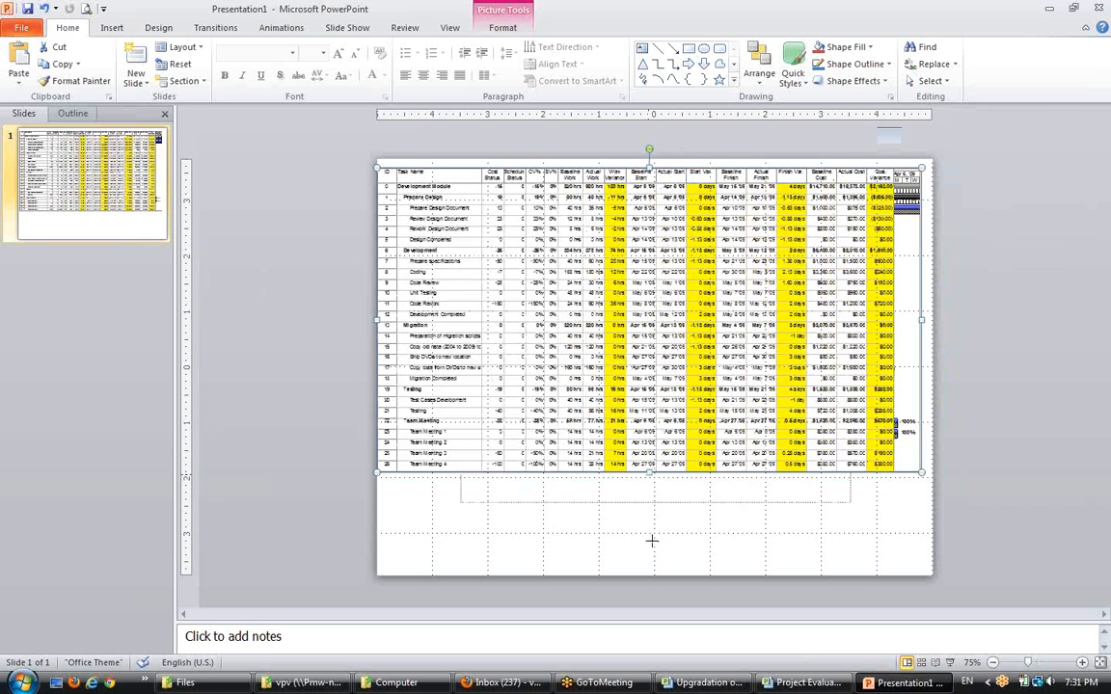
{"action": "left_click", "coordinate": [649, 557]}
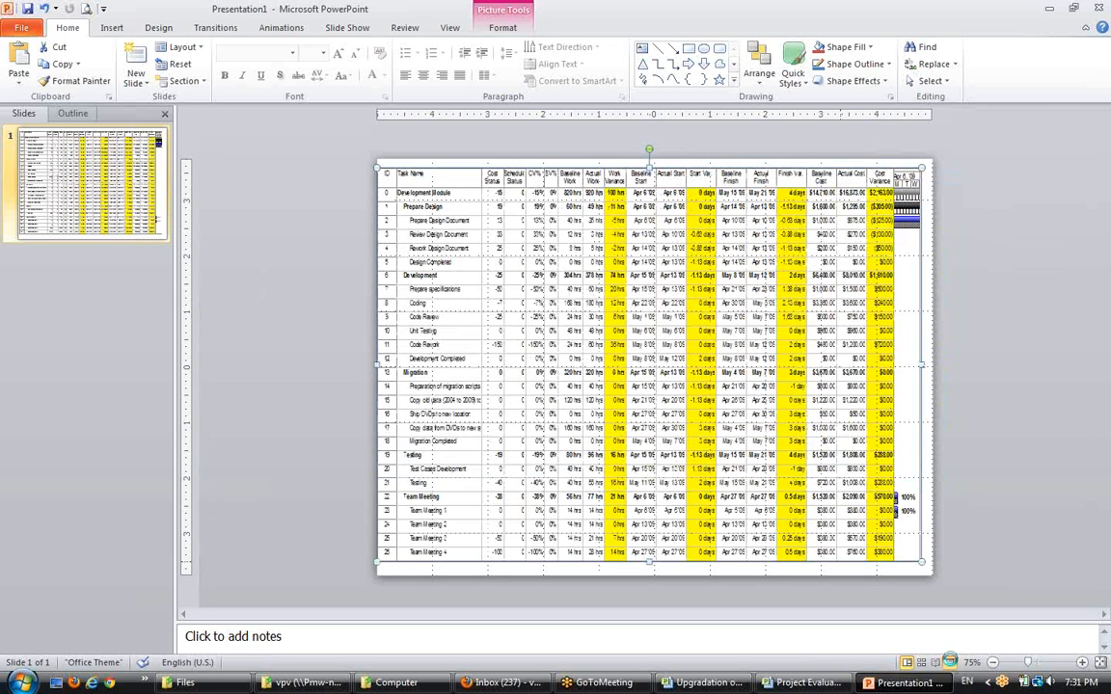
Present the table slide full screen, end the show, and close the presentation without saving it
{"action": "left_click", "coordinate": [950, 663]}
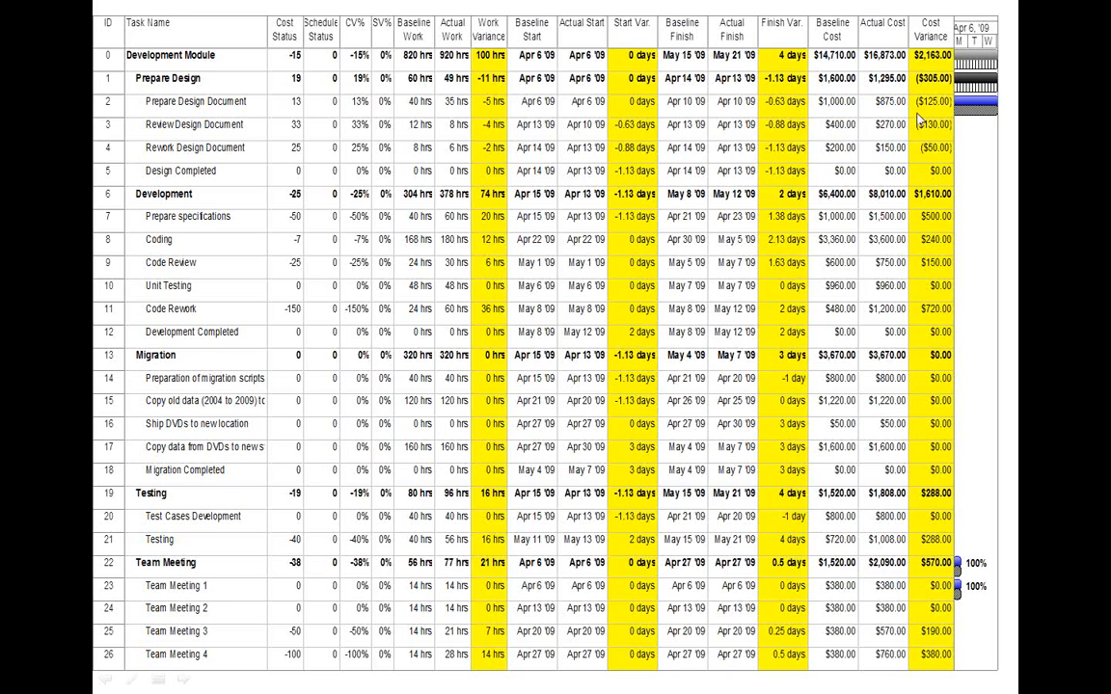
{"action": "key", "text": "Escape"}
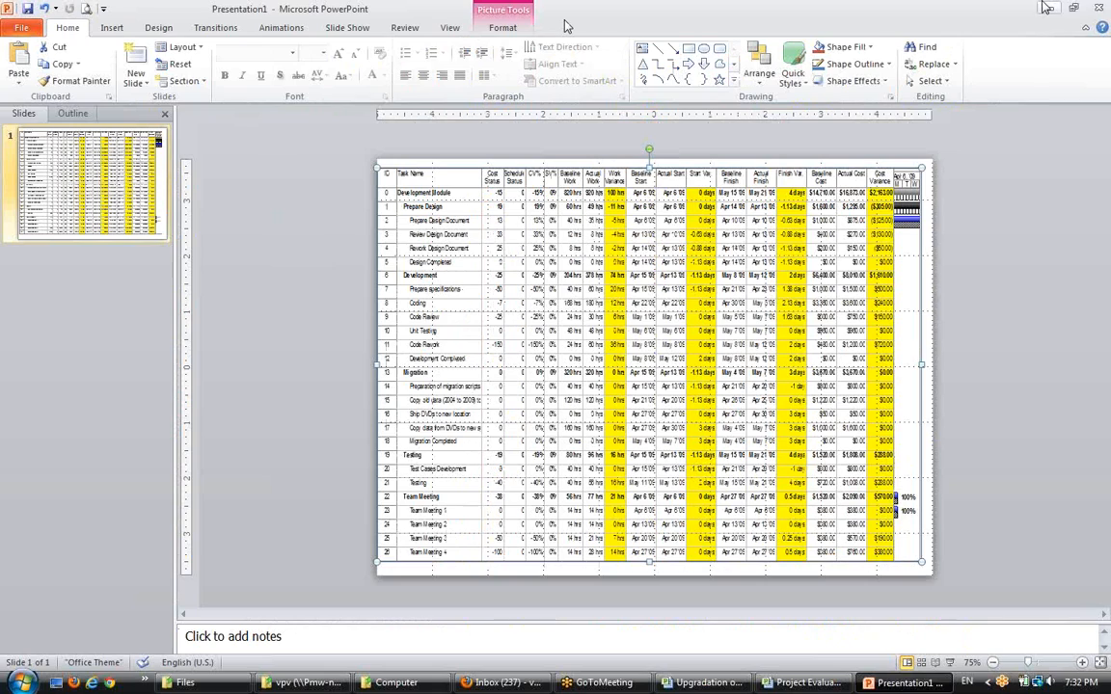
{"action": "left_click", "coordinate": [1099, 8]}
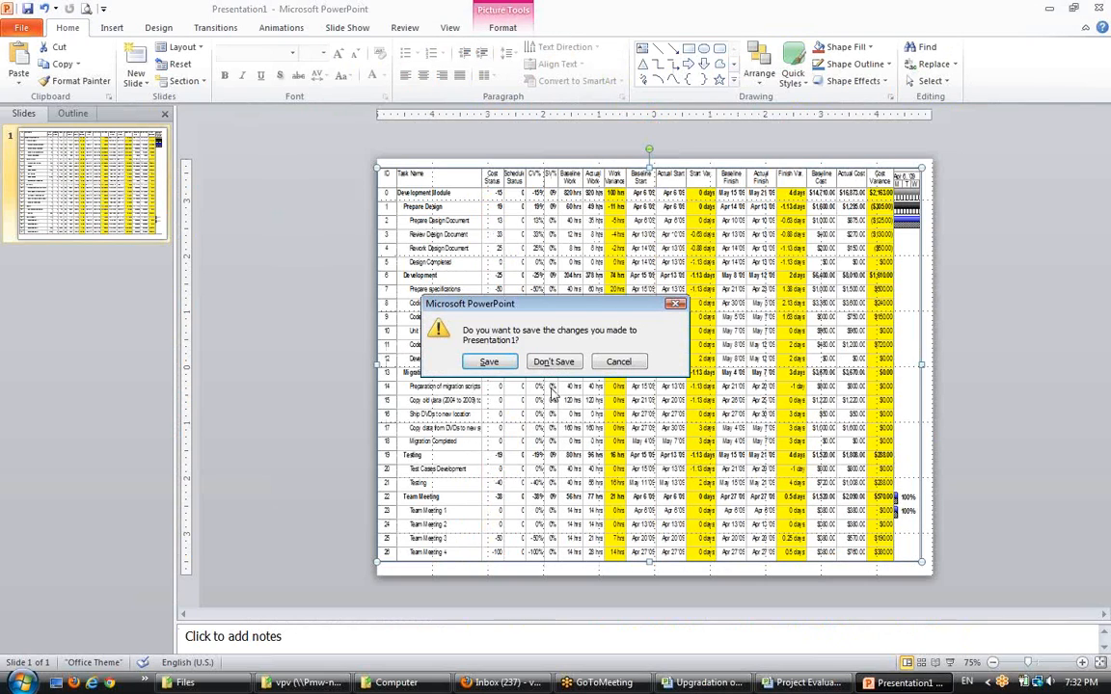
{"action": "left_click", "coordinate": [555, 363]}
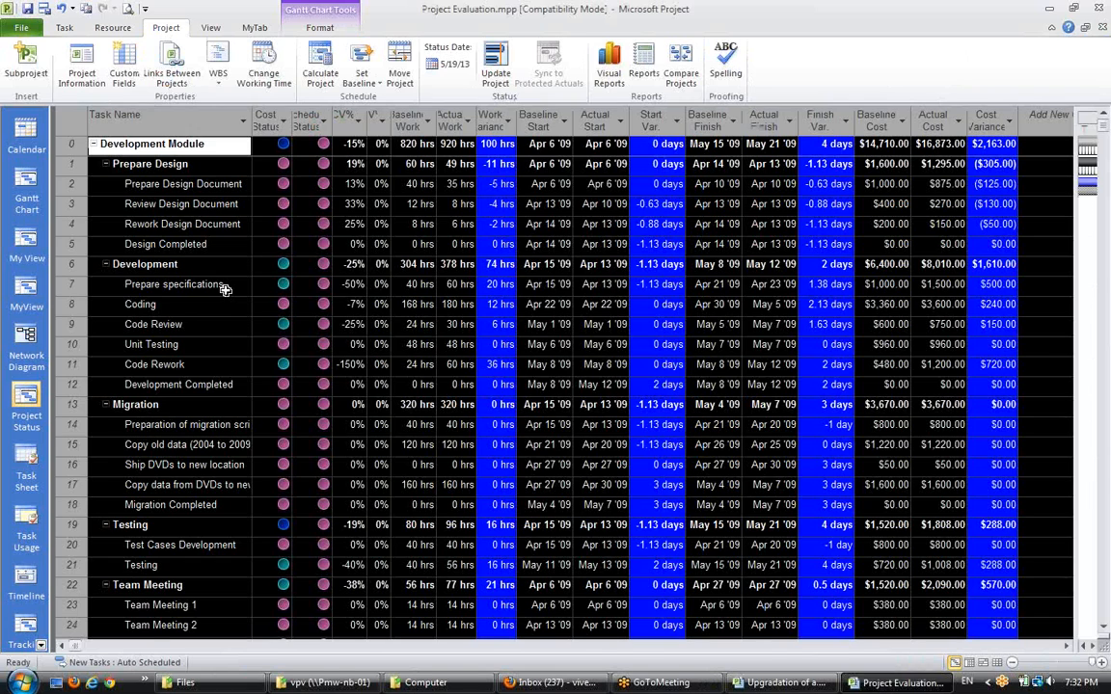
Switch to Upgradation of a Product.mpp and display the Timeline above its Gantt chart
{"action": "left_click", "coordinate": [225, 291]}
{"action": "left_click", "coordinate": [783, 683]}
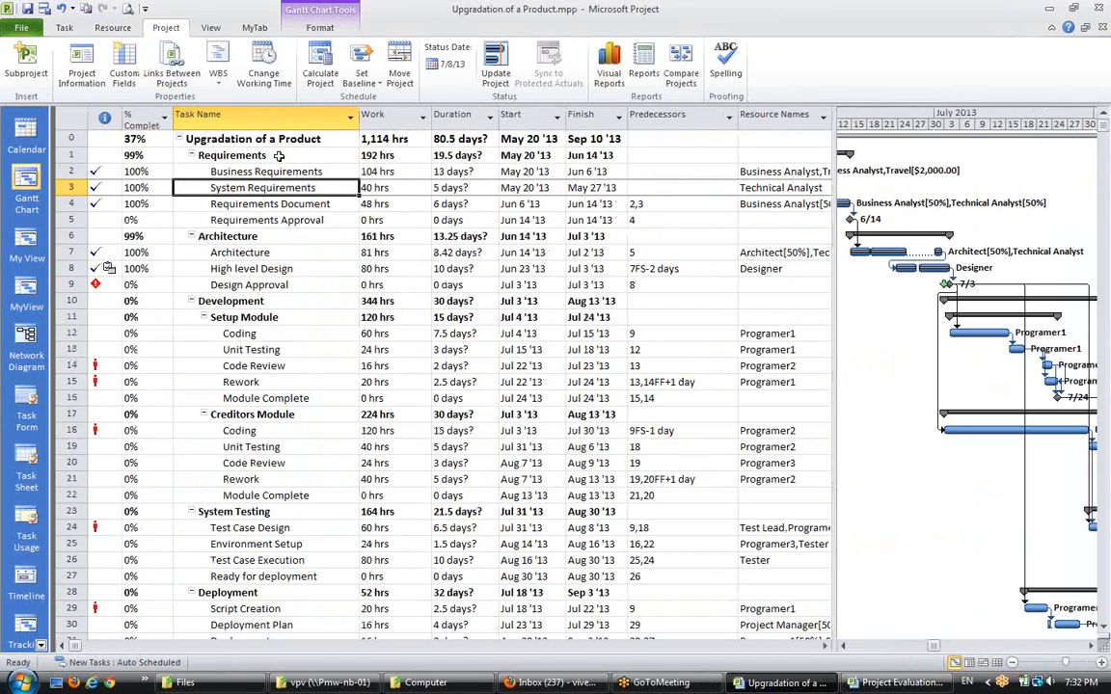
{"action": "left_click", "coordinate": [110, 28]}
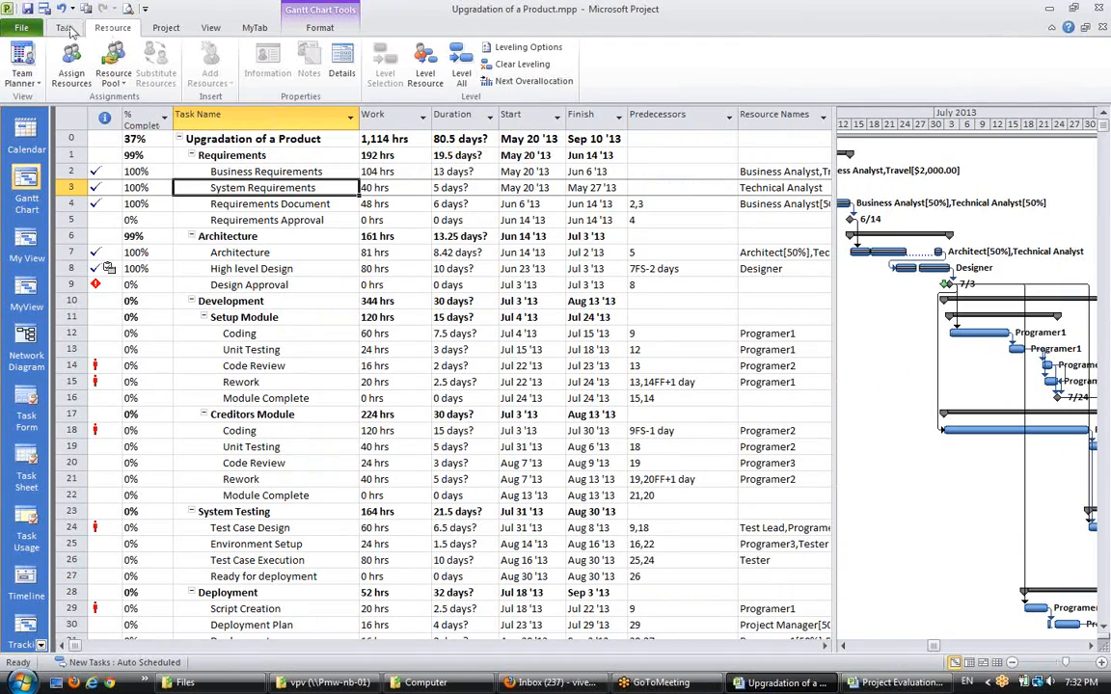
{"action": "left_click", "coordinate": [64, 28]}
{"action": "left_click", "coordinate": [210, 28]}
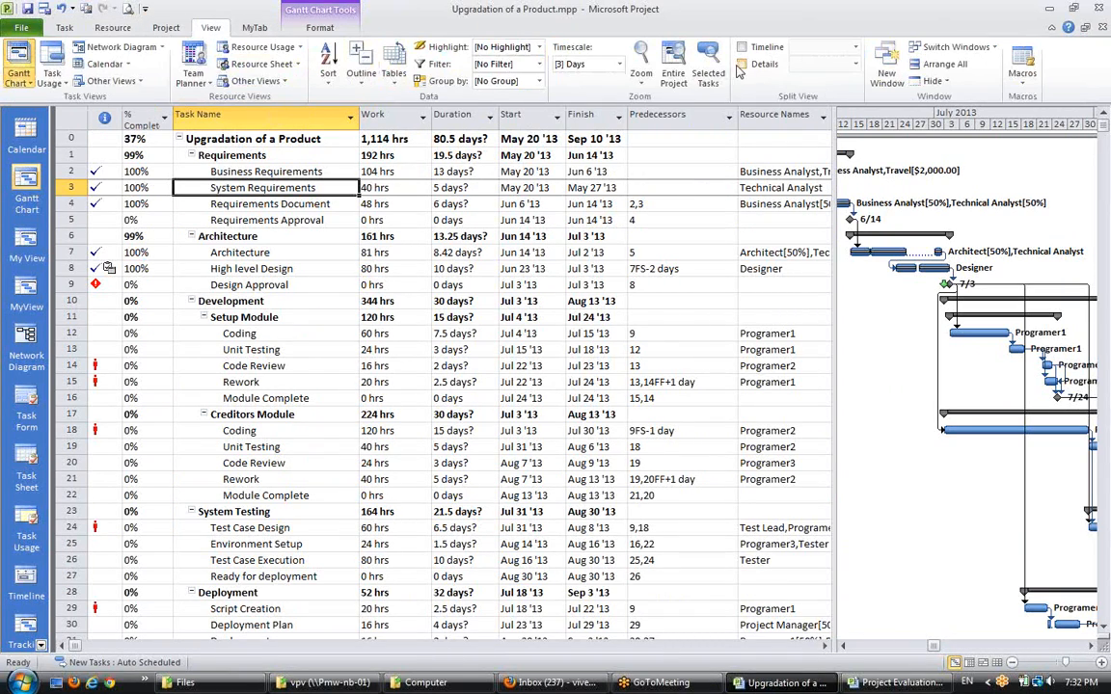
{"action": "left_click", "coordinate": [741, 46]}
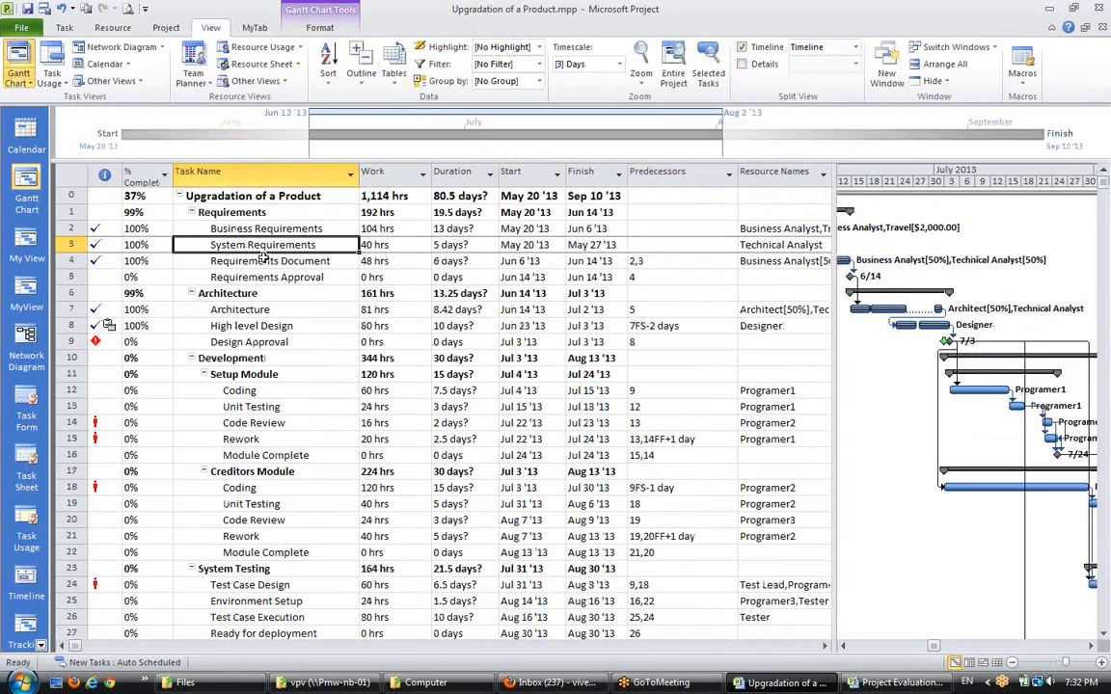
Extend the timeline's date window in both directions to cover the whole project from start to finish
{"action": "left_click_drag", "start_coordinate": [317, 129], "coordinate": [114, 114]}
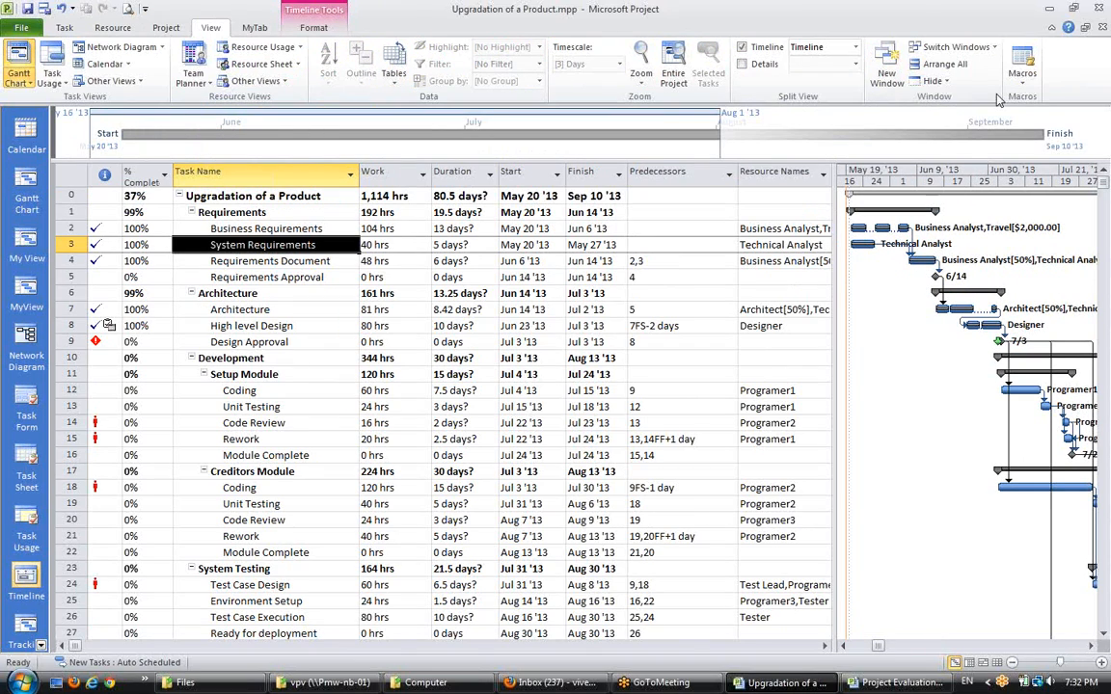
{"action": "left_click_drag", "start_coordinate": [719, 125], "coordinate": [1043, 126]}
{"action": "left_click", "coordinate": [256, 372]}
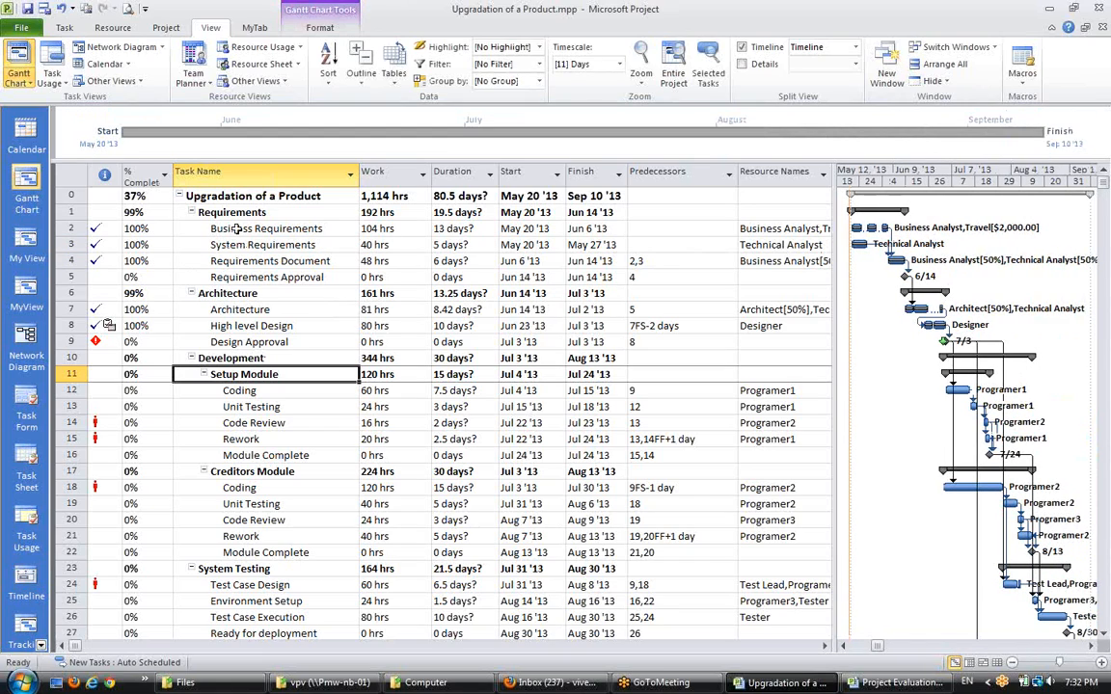
Add the Requirements summary task to the timeline
{"action": "left_click", "coordinate": [237, 216]}
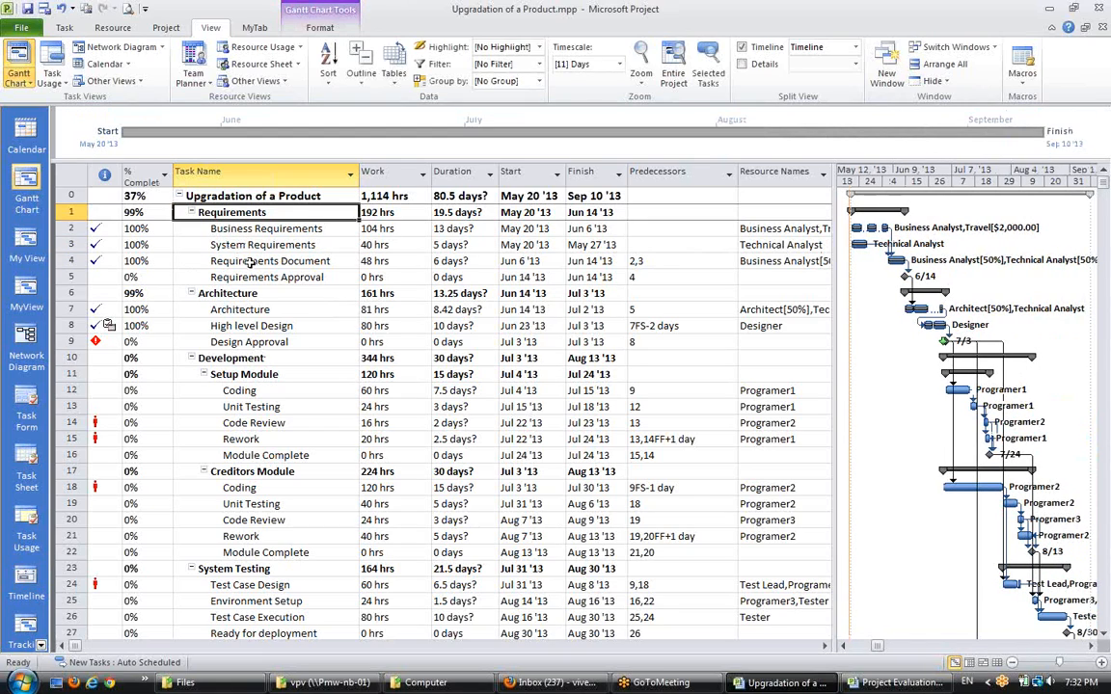
{"action": "left_click", "coordinate": [241, 294]}
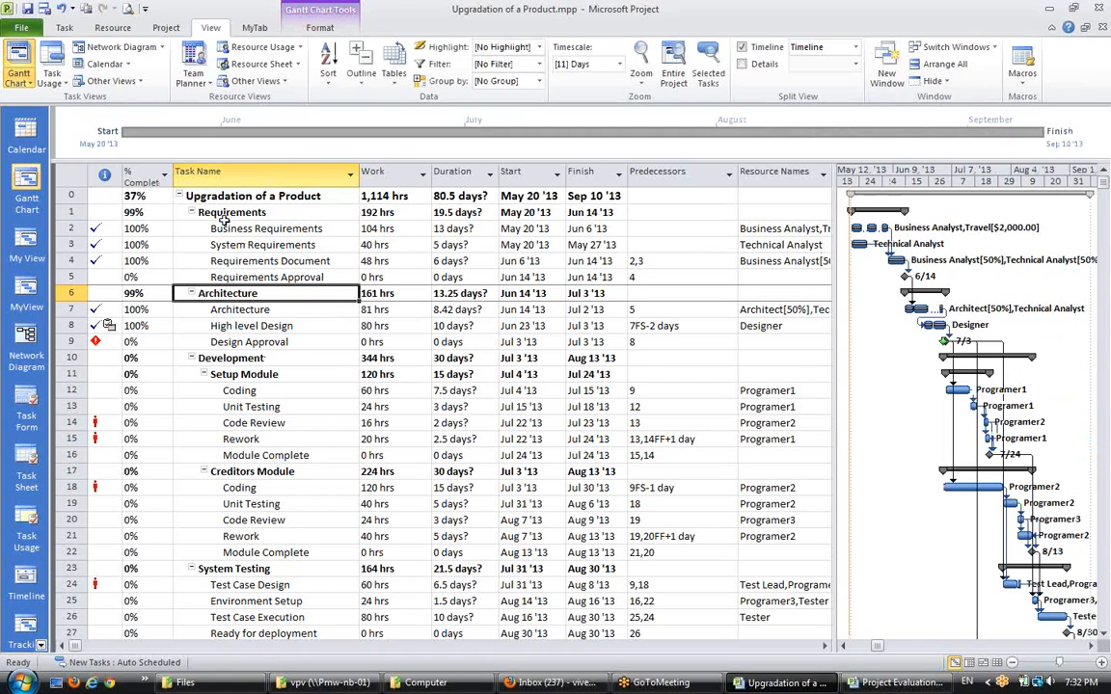
{"action": "right_click", "coordinate": [228, 212]}
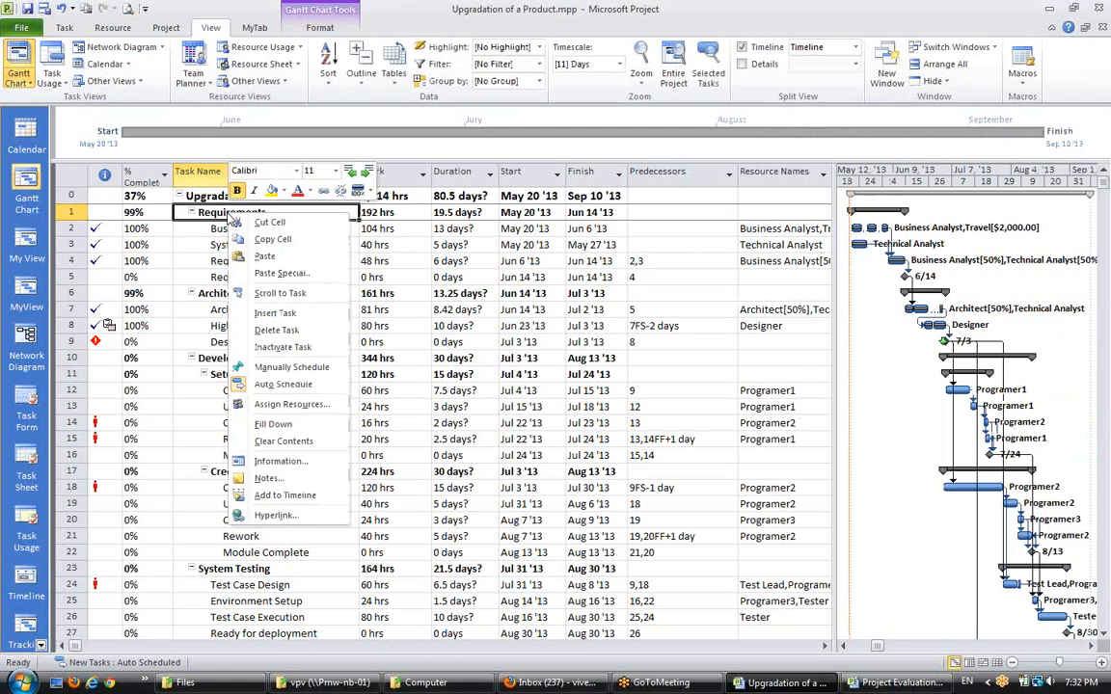
{"action": "left_click", "coordinate": [286, 495]}
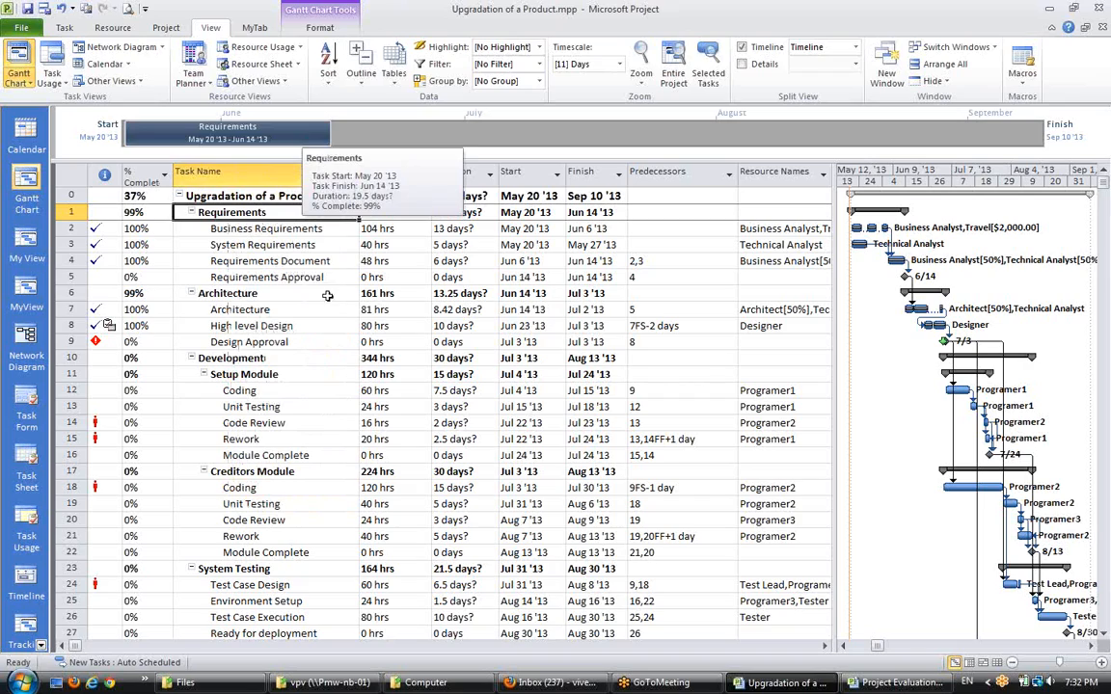
Add the Architecture summary task to the timeline
{"action": "left_click", "coordinate": [274, 405]}
{"action": "left_click", "coordinate": [252, 293]}
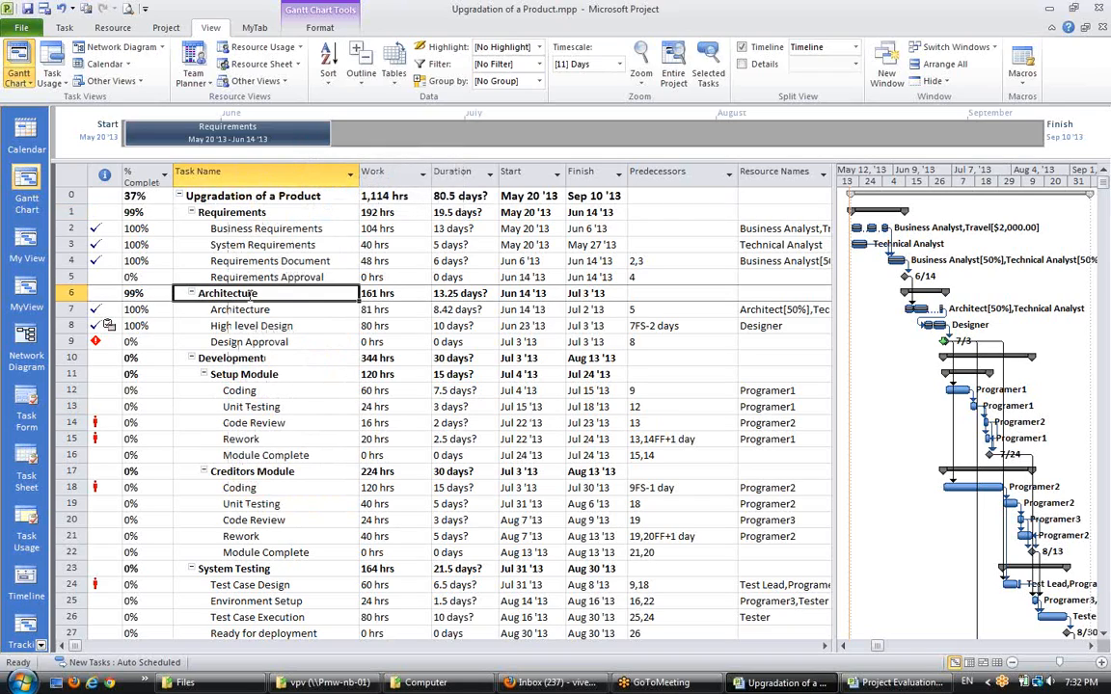
{"action": "left_click", "coordinate": [65, 29]}
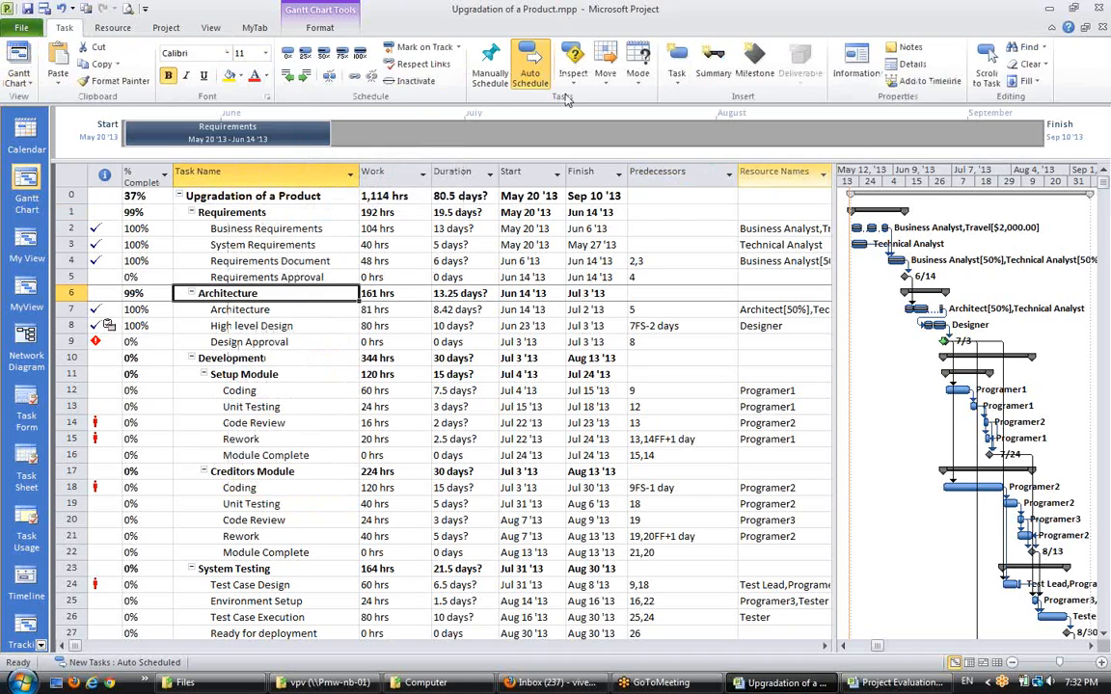
{"action": "left_click", "coordinate": [923, 85]}
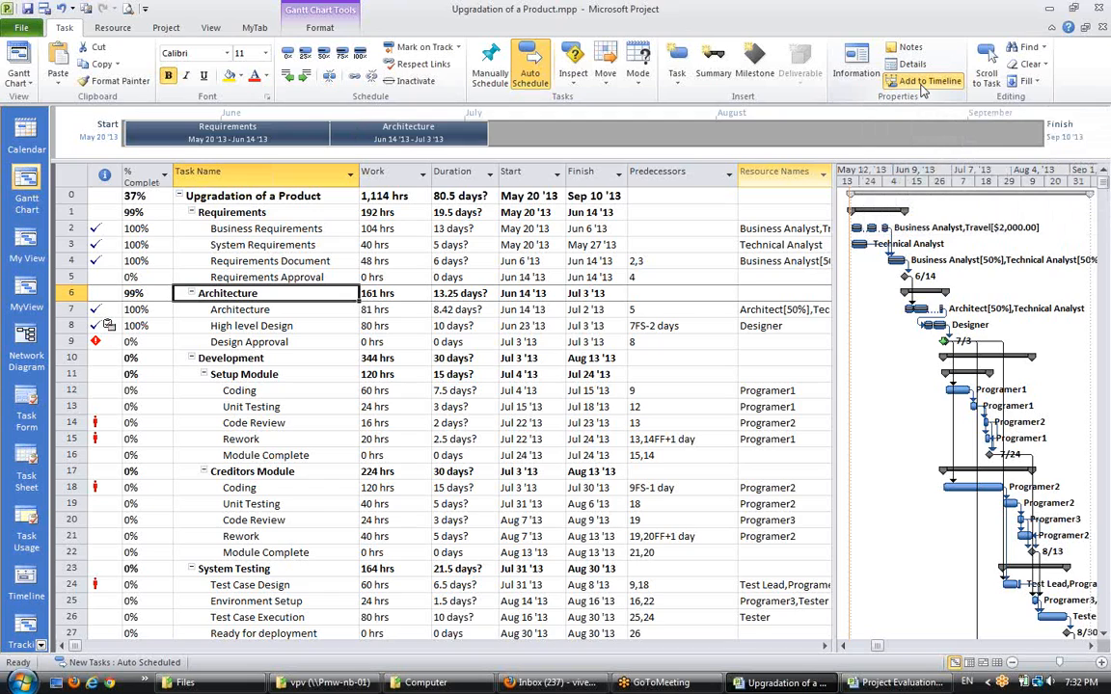
Add the Development, System Testing, Deployment, User Testing and Acceptance tasks to the timeline together
{"action": "left_click", "coordinate": [256, 357]}
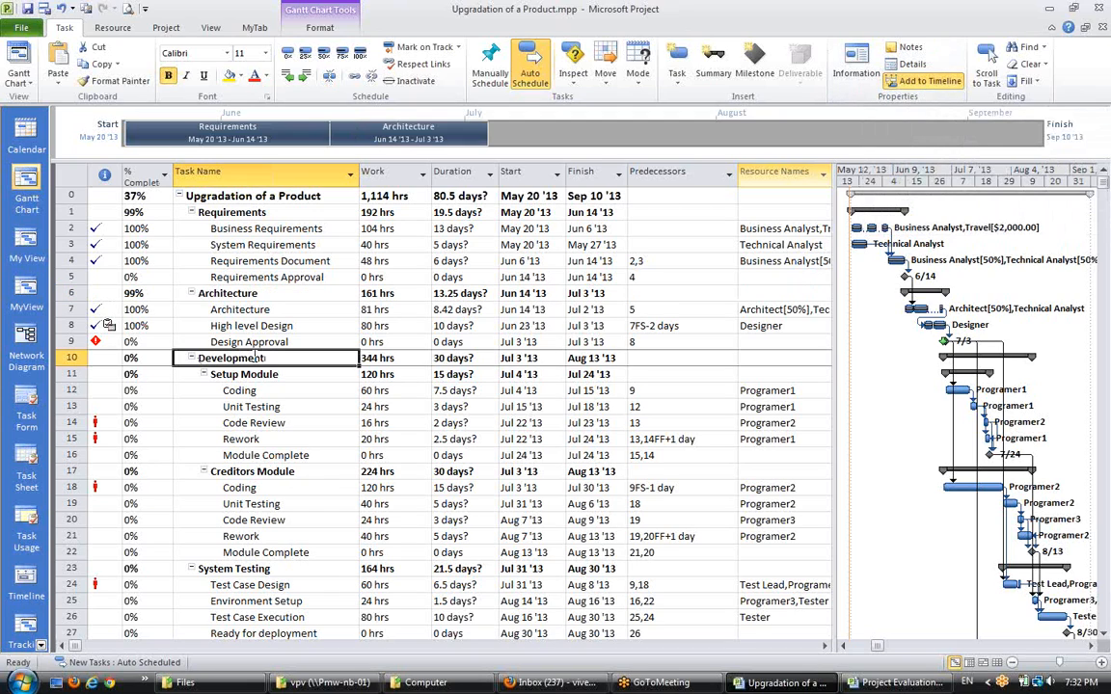
{"action": "scroll", "coordinate": [299, 410], "scroll_direction": "down", "scroll_amount": 2}
{"action": "left_click", "coordinate": [236, 470], "text": "ctrl"}
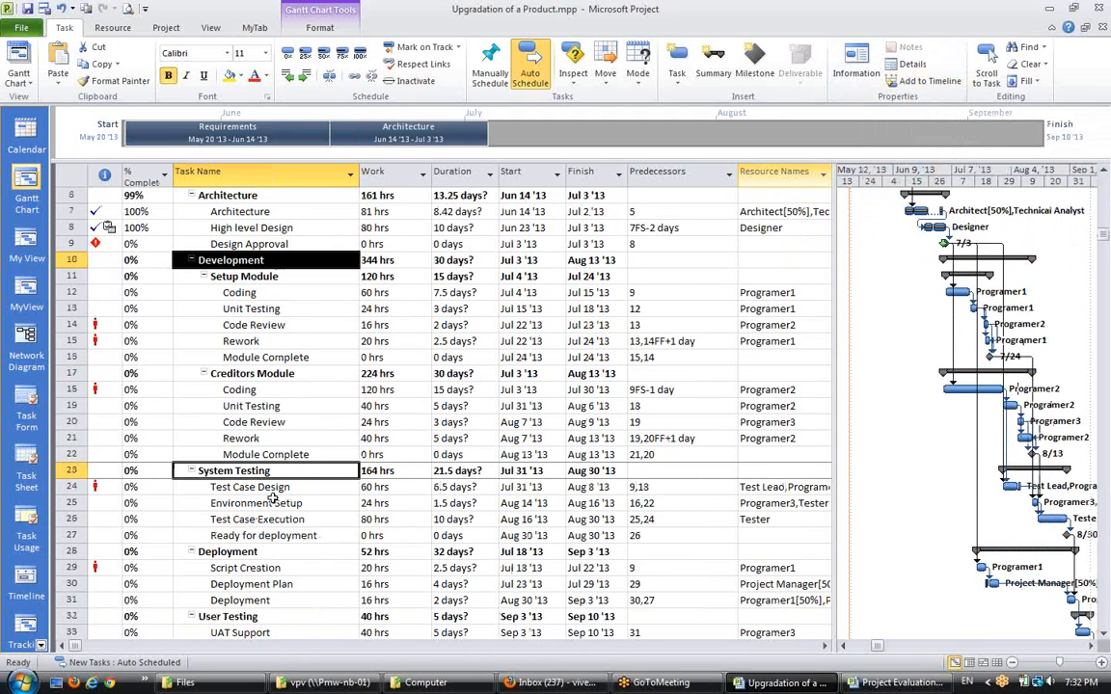
{"action": "scroll", "coordinate": [272, 501], "scroll_direction": "down", "scroll_amount": 2}
{"action": "left_click", "coordinate": [251, 498], "text": "ctrl"}
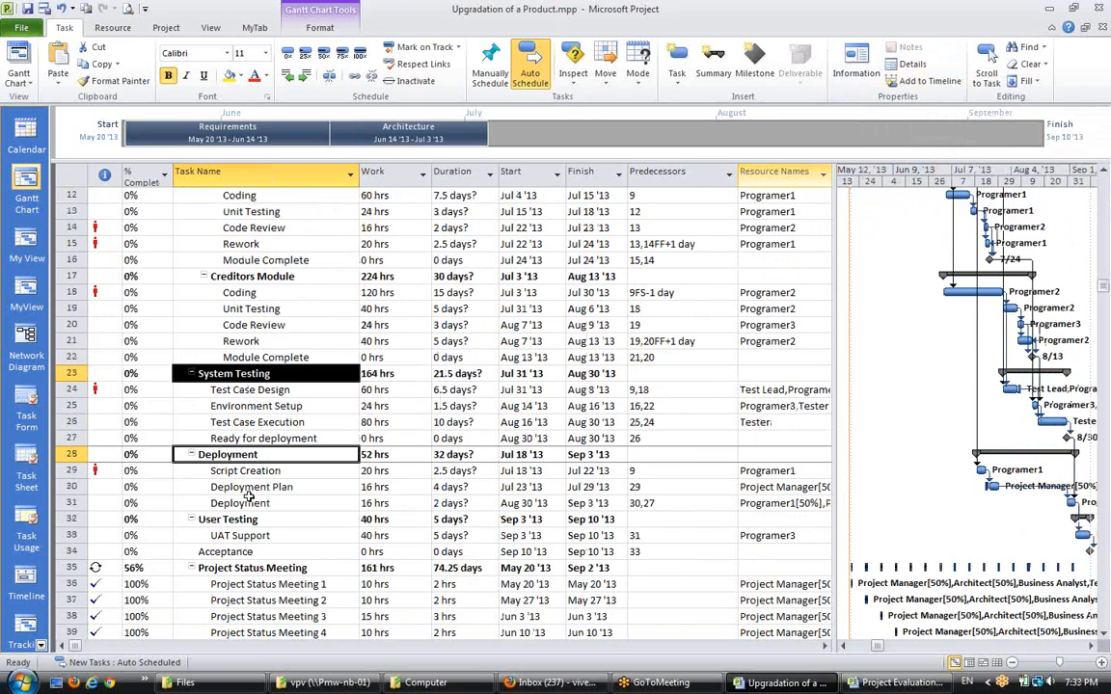
{"action": "scroll", "coordinate": [249, 492], "scroll_direction": "down", "scroll_amount": 2}
{"action": "left_click", "coordinate": [252, 421], "text": "ctrl"}
{"action": "scroll", "coordinate": [298, 464], "scroll_direction": "down", "scroll_amount": 1}
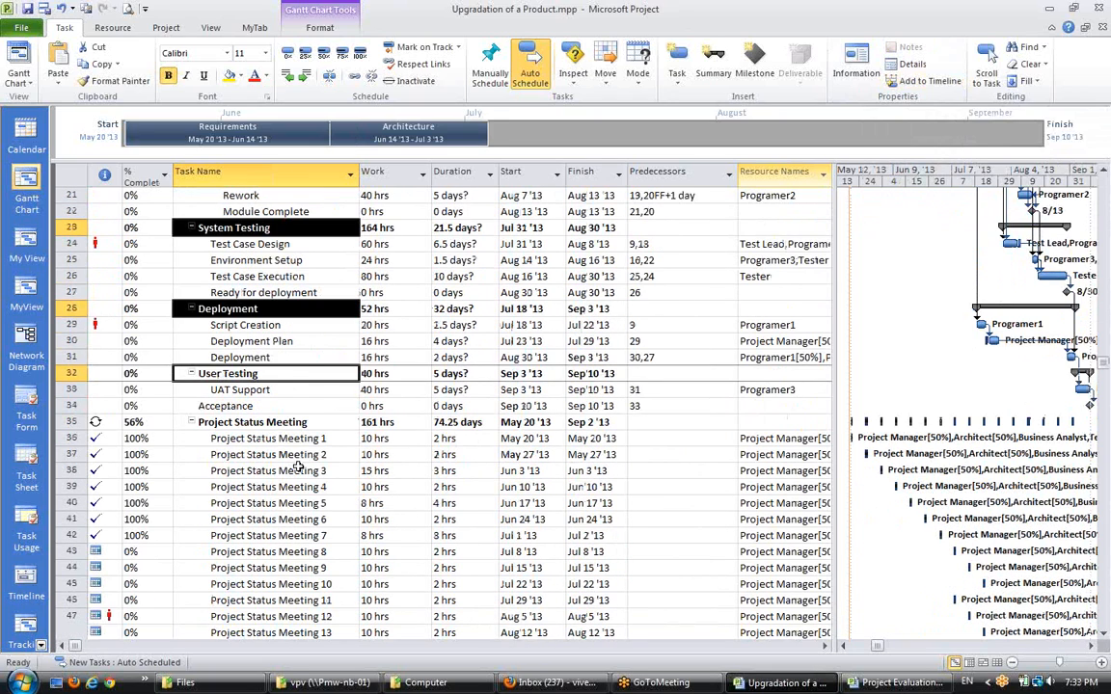
{"action": "scroll", "coordinate": [298, 466], "scroll_direction": "down", "scroll_amount": 1}
{"action": "left_click", "coordinate": [231, 356], "text": "ctrl"}
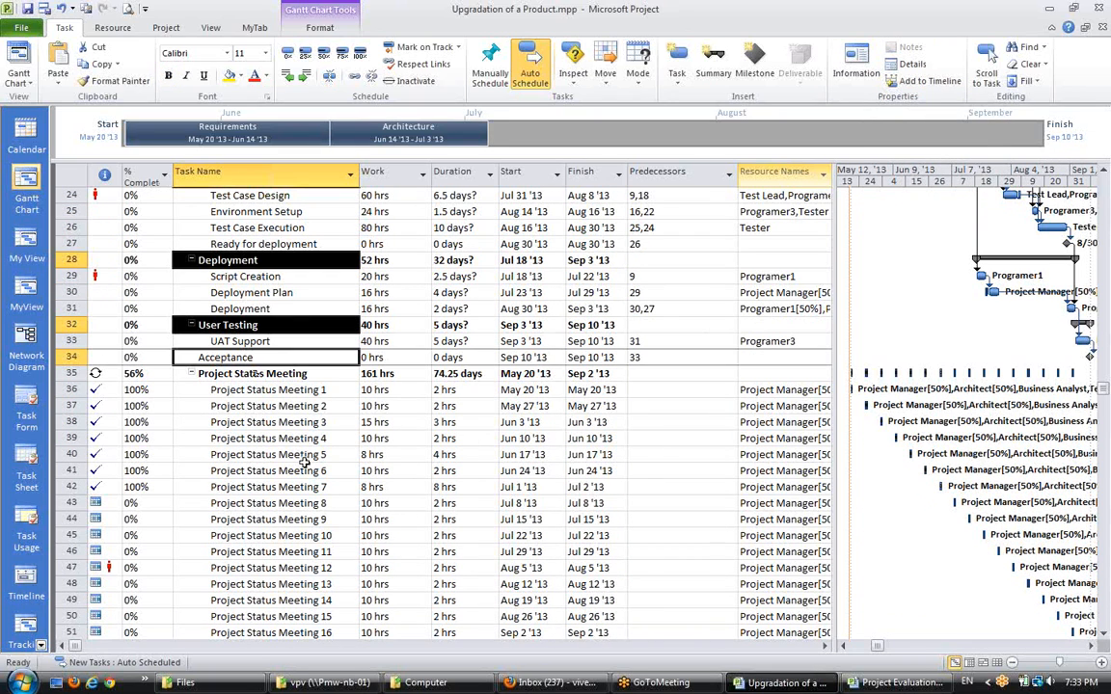
{"action": "scroll", "coordinate": [304, 464], "scroll_direction": "up", "scroll_amount": 8}
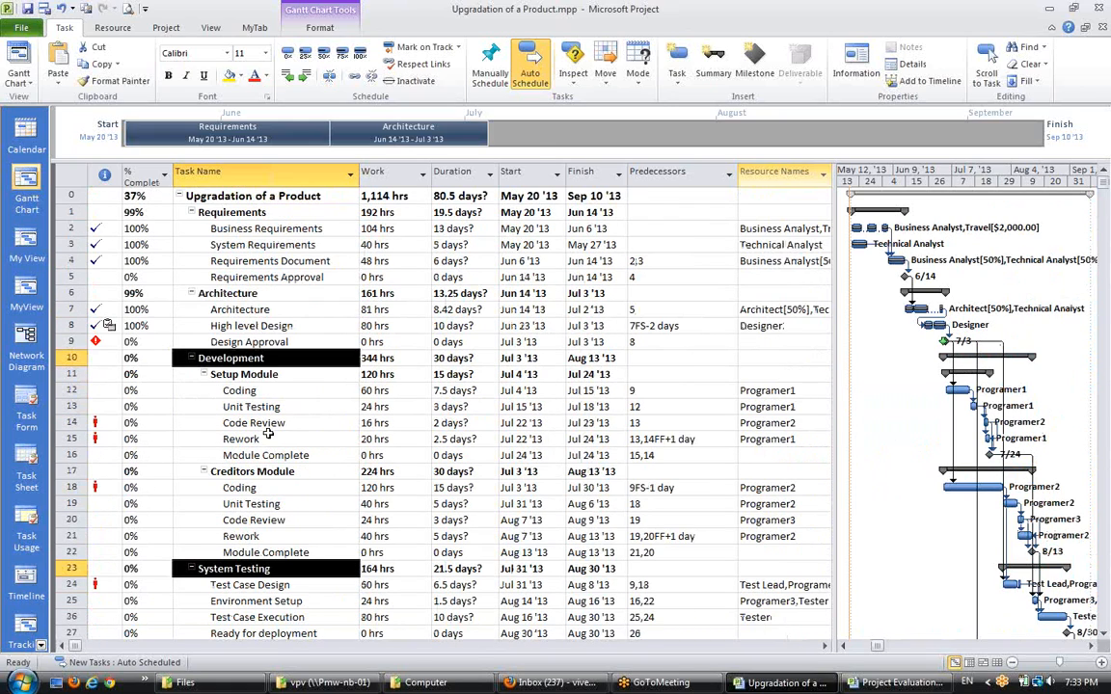
{"action": "left_click", "coordinate": [910, 87]}
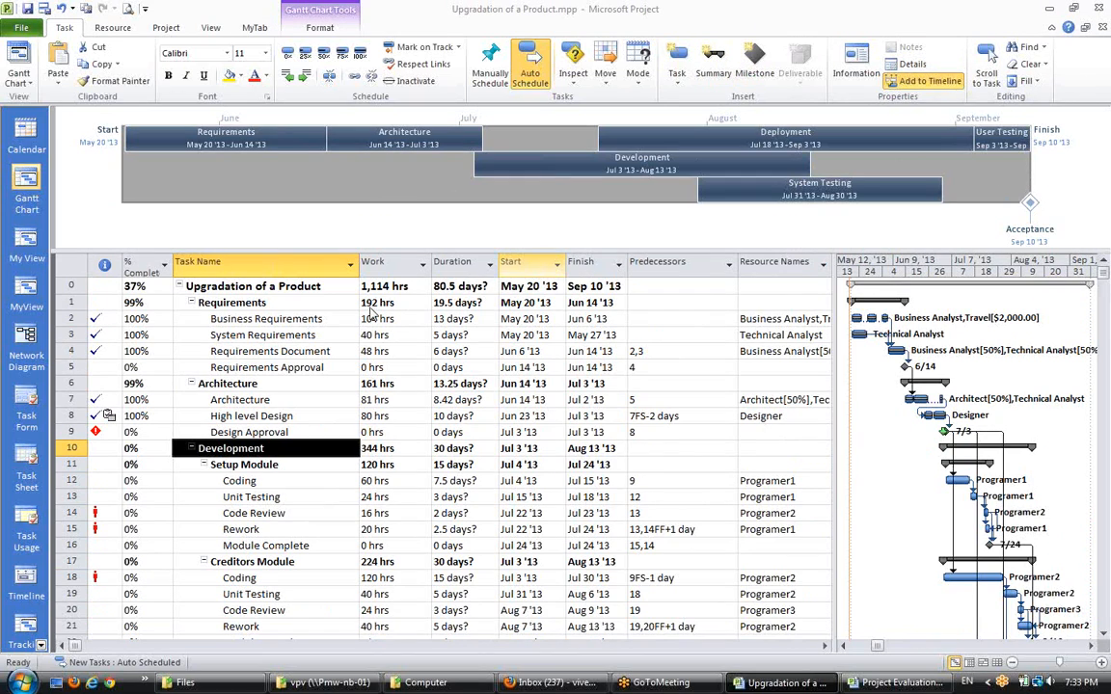
Add the Requirements Approval, Design Approval, both Module Complete, Ready for deployment and Acceptance milestones to the timeline together
{"action": "left_click", "coordinate": [283, 335]}
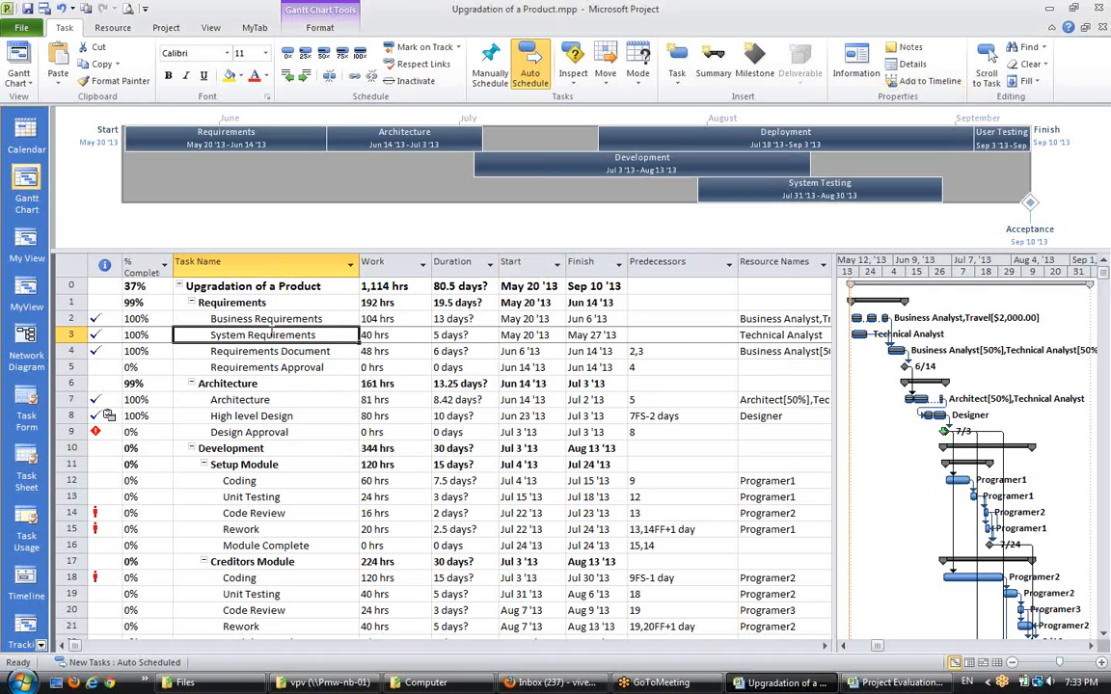
{"action": "scroll", "coordinate": [278, 427], "scroll_direction": "down", "scroll_amount": 1}
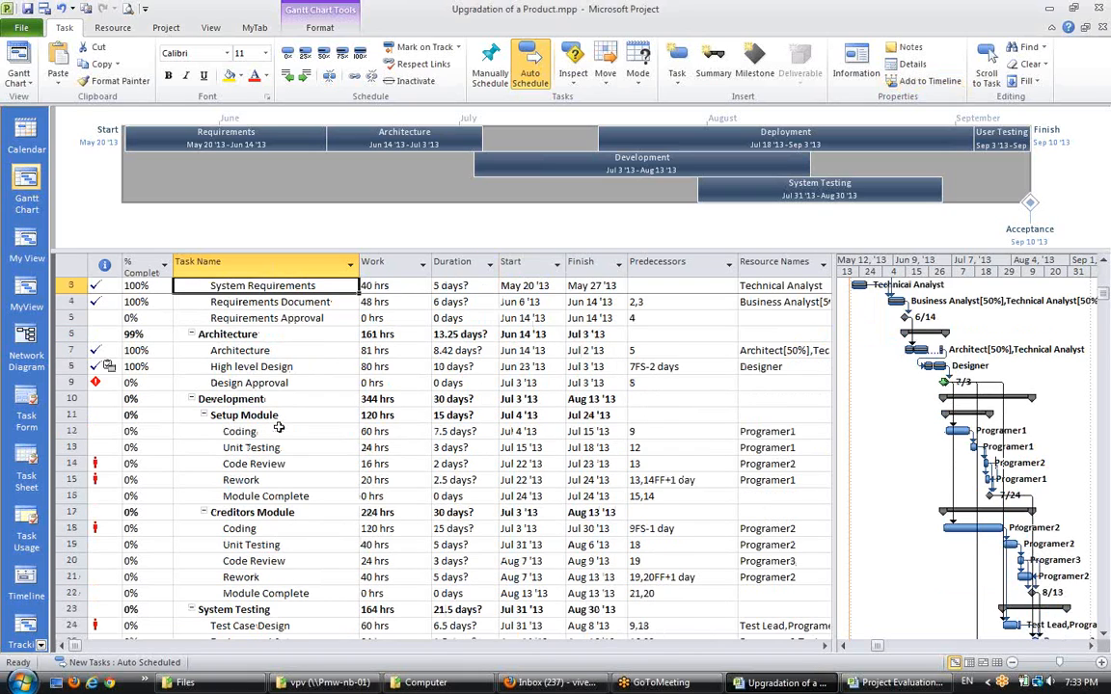
{"action": "scroll", "coordinate": [279, 427], "scroll_direction": "up", "scroll_amount": 1}
{"action": "left_click", "coordinate": [326, 369]}
{"action": "scroll", "coordinate": [309, 405], "scroll_direction": "down", "scroll_amount": 1}
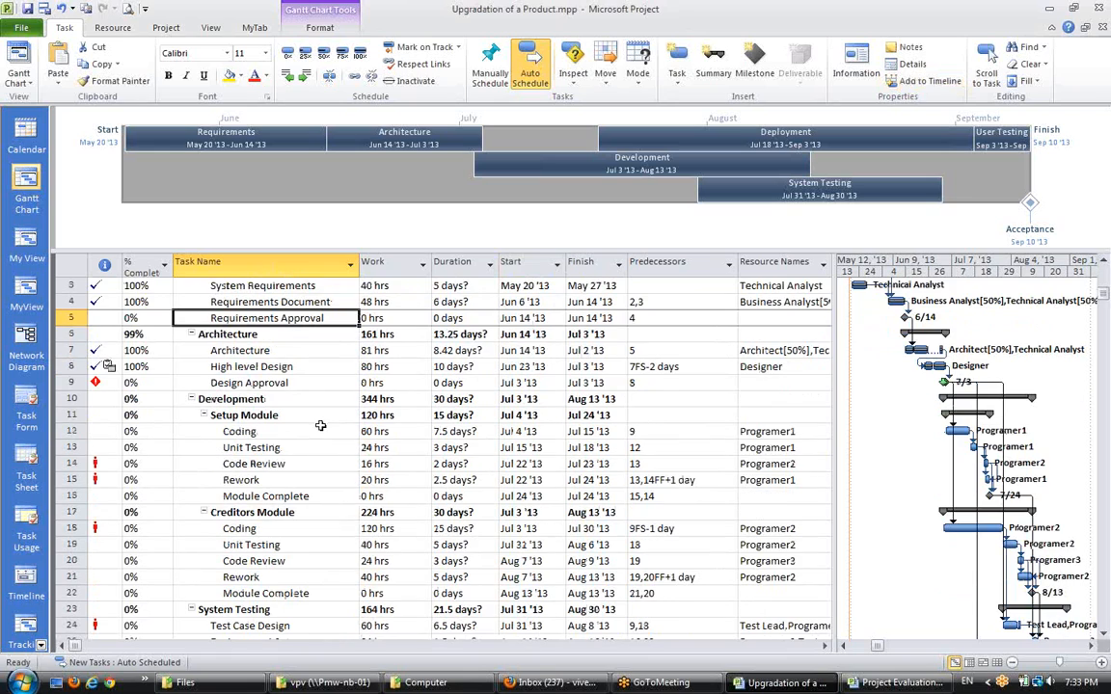
{"action": "left_click", "coordinate": [248, 383], "text": "ctrl"}
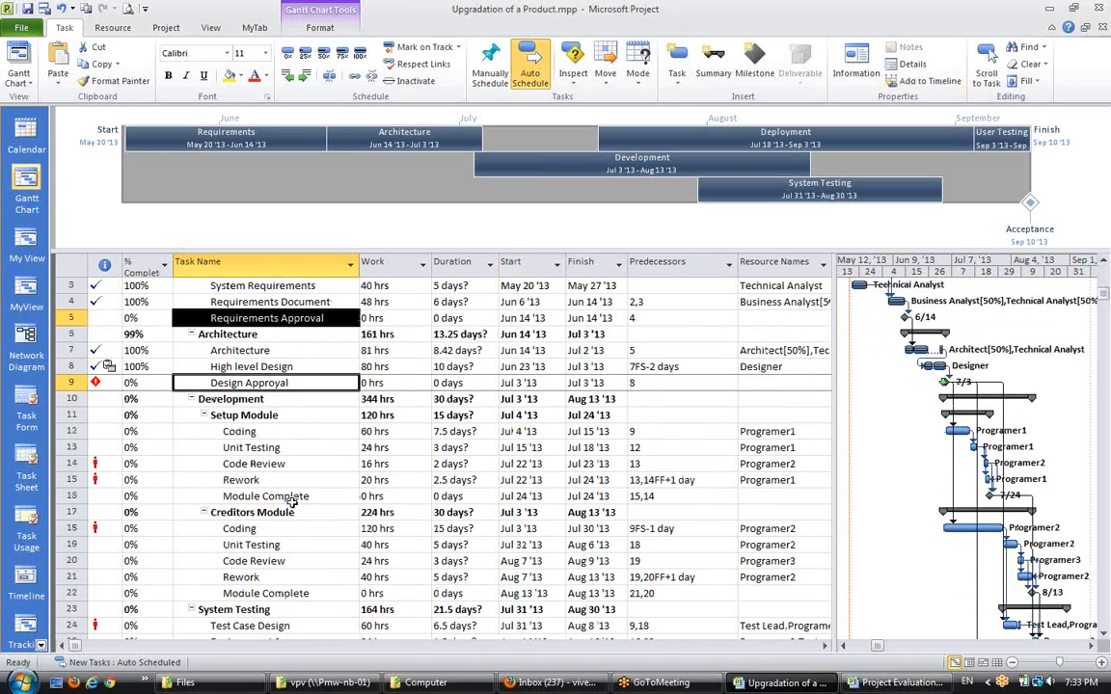
{"action": "left_click", "coordinate": [292, 500], "text": "ctrl"}
{"action": "scroll", "coordinate": [292, 501], "scroll_direction": "down", "scroll_amount": 1}
{"action": "scroll", "coordinate": [278, 459], "scroll_direction": "down", "scroll_amount": 2}
{"action": "left_click", "coordinate": [280, 449], "text": "ctrl"}
{"action": "scroll", "coordinate": [289, 462], "scroll_direction": "down", "scroll_amount": 1}
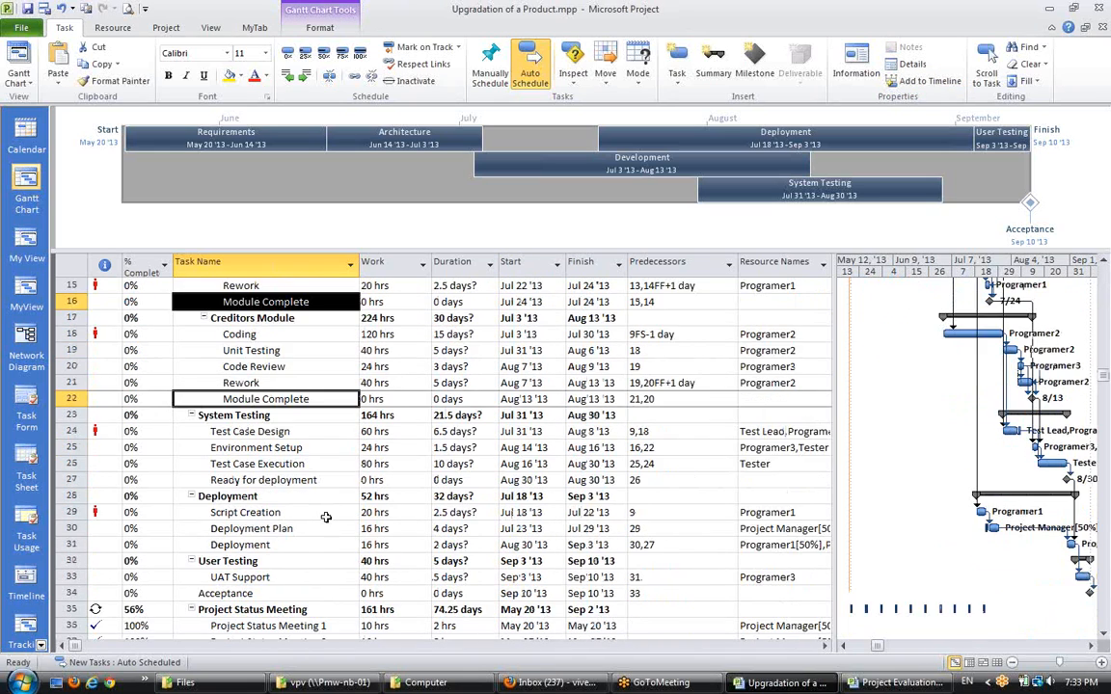
{"action": "scroll", "coordinate": [309, 477], "scroll_direction": "down", "scroll_amount": 1}
{"action": "left_click", "coordinate": [282, 433], "text": "ctrl"}
{"action": "scroll", "coordinate": [289, 501], "scroll_direction": "down", "scroll_amount": 1}
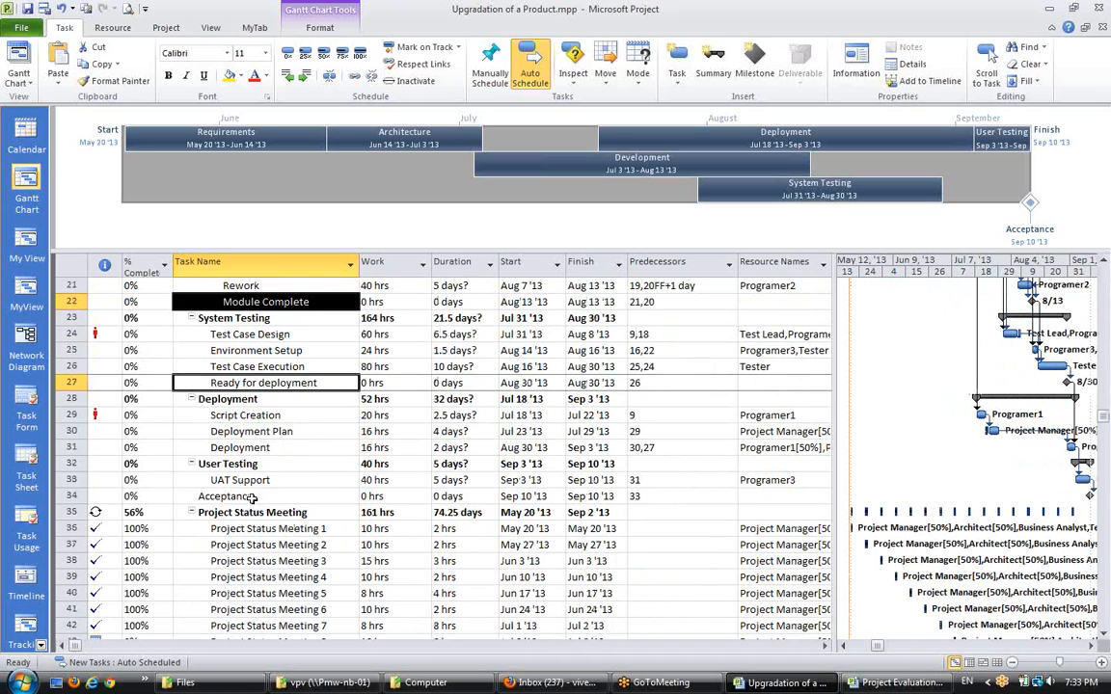
{"action": "left_click", "coordinate": [249, 496], "text": "ctrl"}
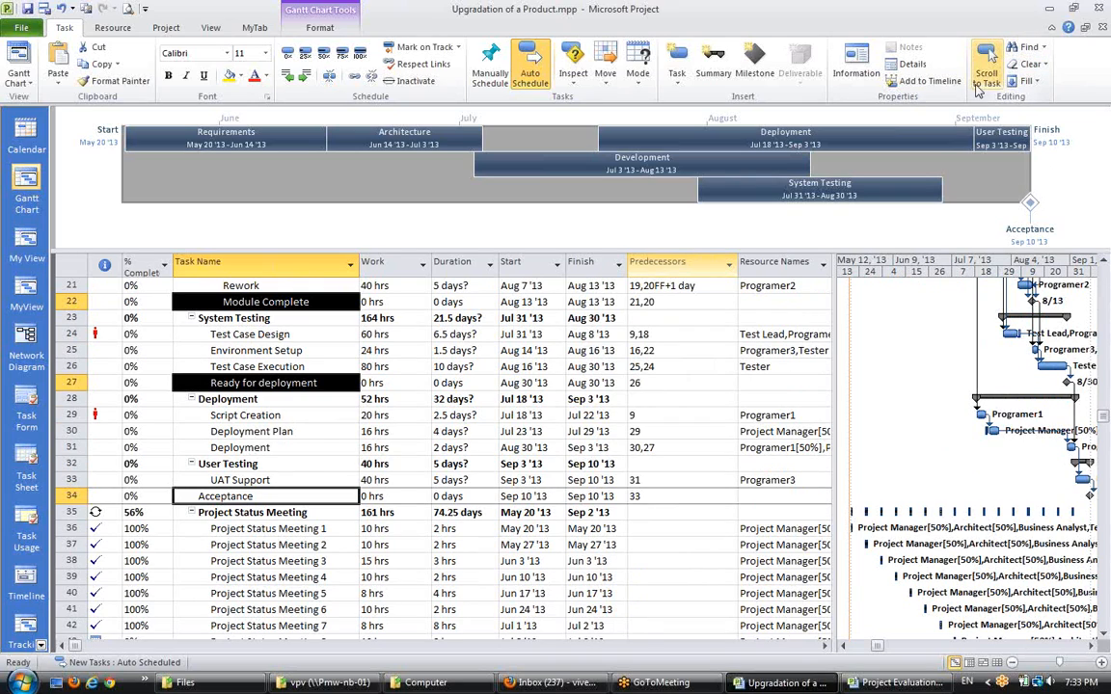
{"action": "left_click", "coordinate": [928, 81]}
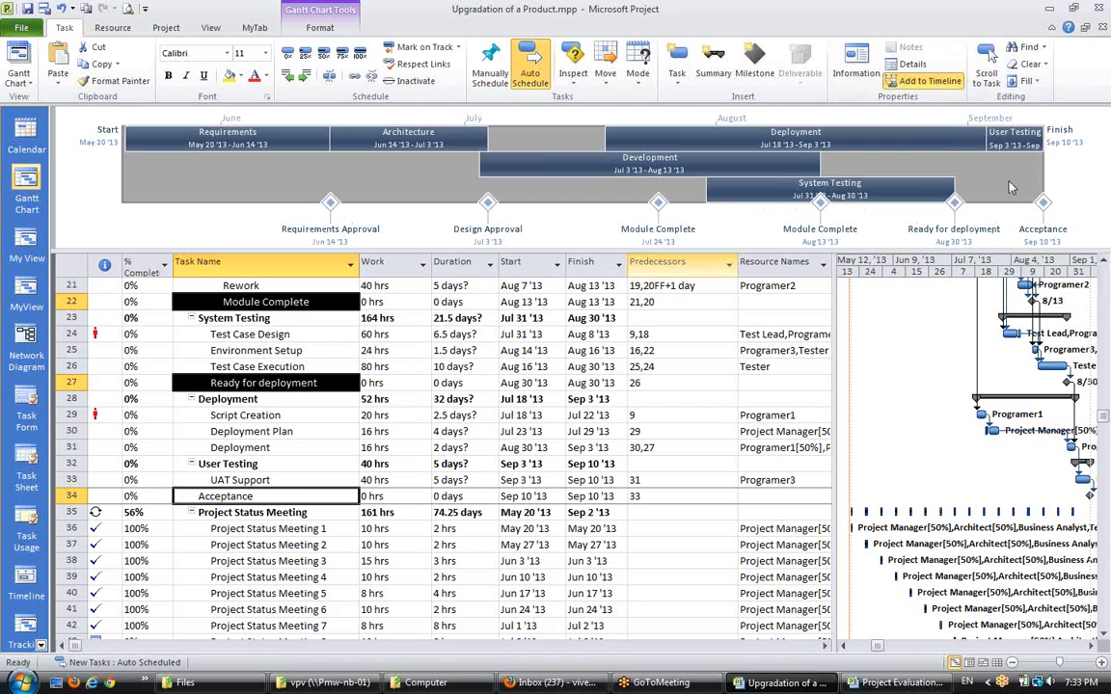
{"action": "left_click", "coordinate": [1093, 90]}
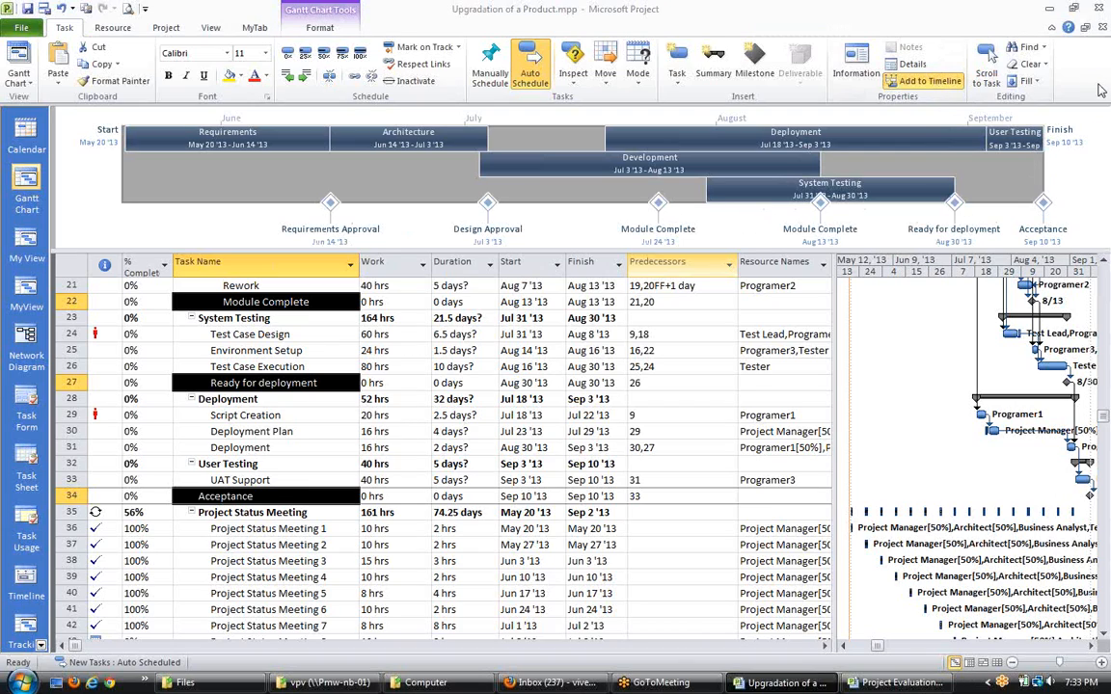
Enlarge the timeline pane's height to give its bars and milestone labels more room
{"action": "left_click", "coordinate": [567, 210]}
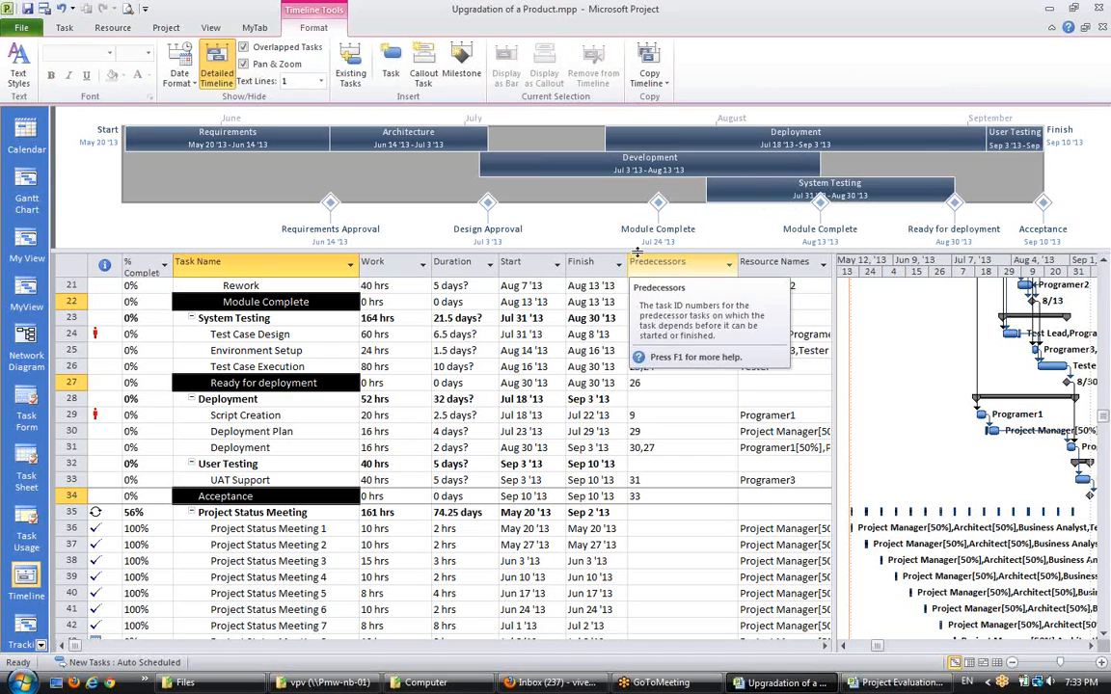
{"action": "left_click_drag", "start_coordinate": [634, 250], "coordinate": [628, 302]}
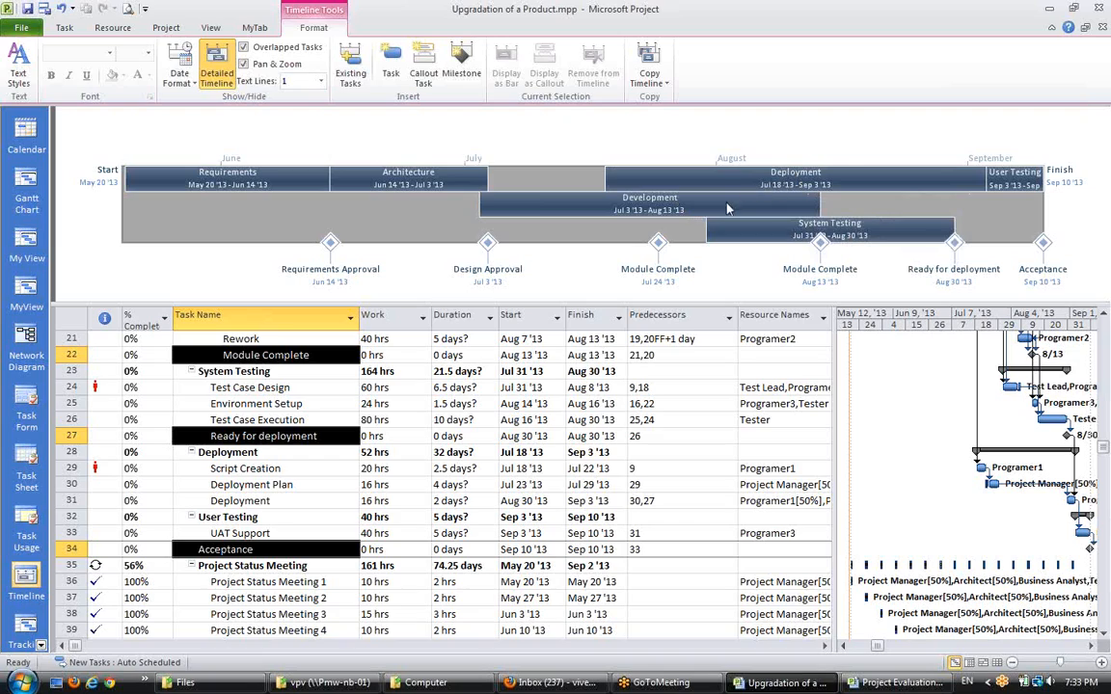
Try rearranging the Development, Architecture and Deployment bars across the timeline's rows
{"action": "left_click_drag", "start_coordinate": [728, 209], "coordinate": [754, 189]}
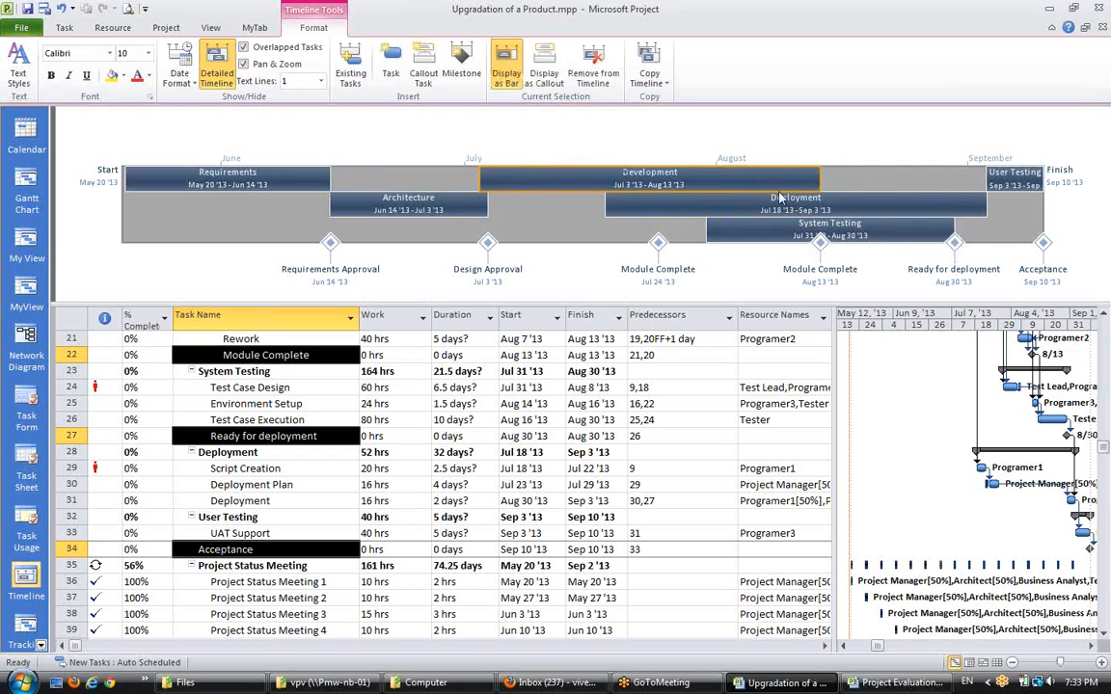
{"action": "left_click_drag", "start_coordinate": [445, 214], "coordinate": [401, 164]}
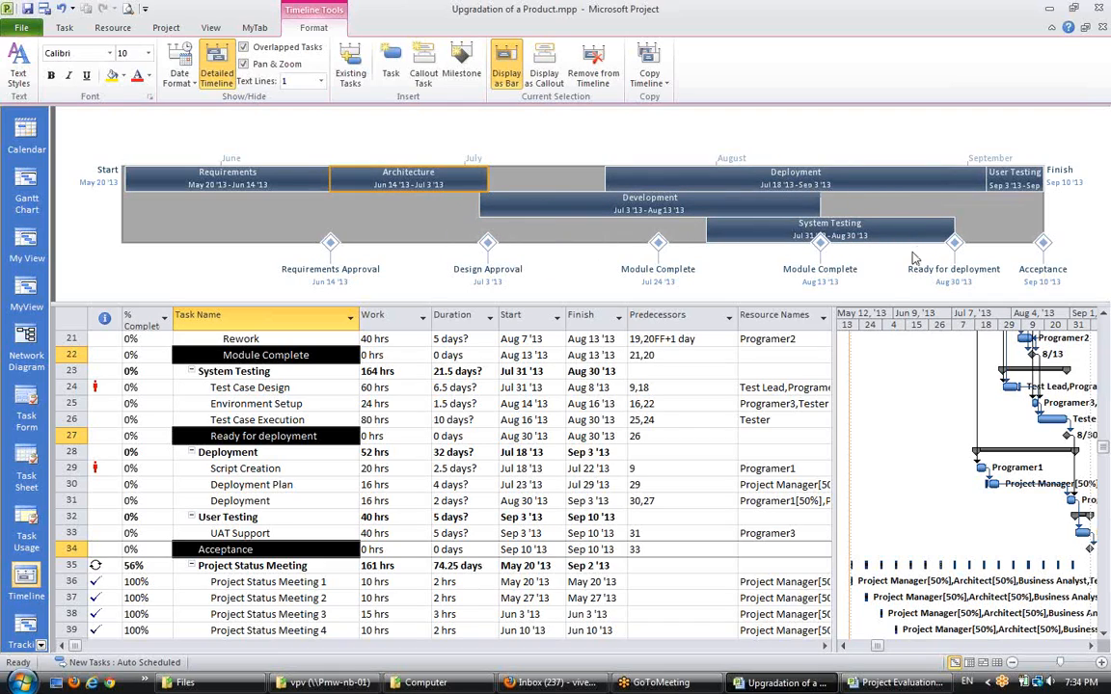
{"action": "left_click_drag", "start_coordinate": [856, 189], "coordinate": [856, 225]}
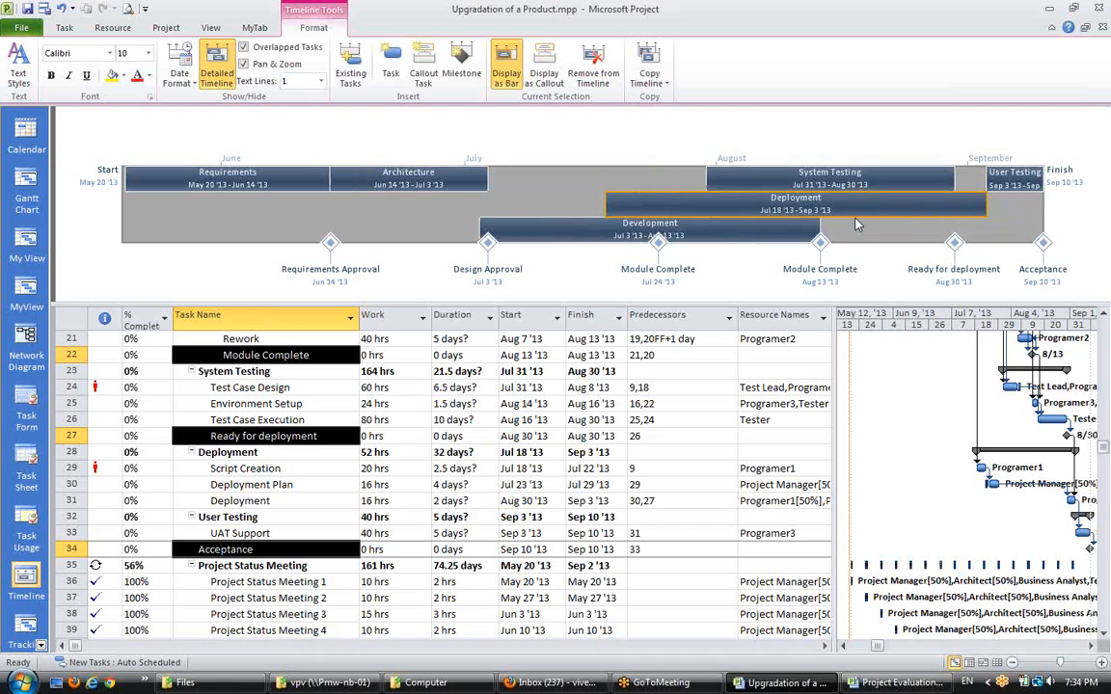
{"action": "left_click_drag", "start_coordinate": [696, 231], "coordinate": [709, 174]}
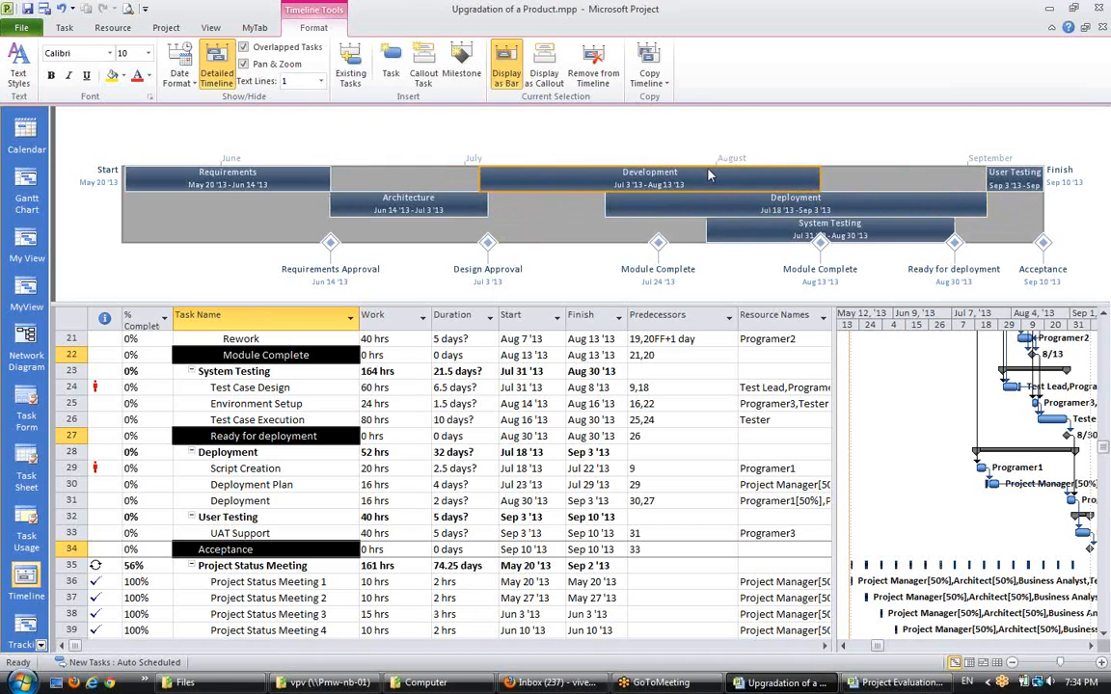
{"action": "mouse_move", "coordinate": [428, 210]}
{"action": "left_mouse_down"}
{"action": "mouse_move", "coordinate": [434, 179]}
{"action": "mouse_move", "coordinate": [436, 198]}
{"action": "left_mouse_up"}
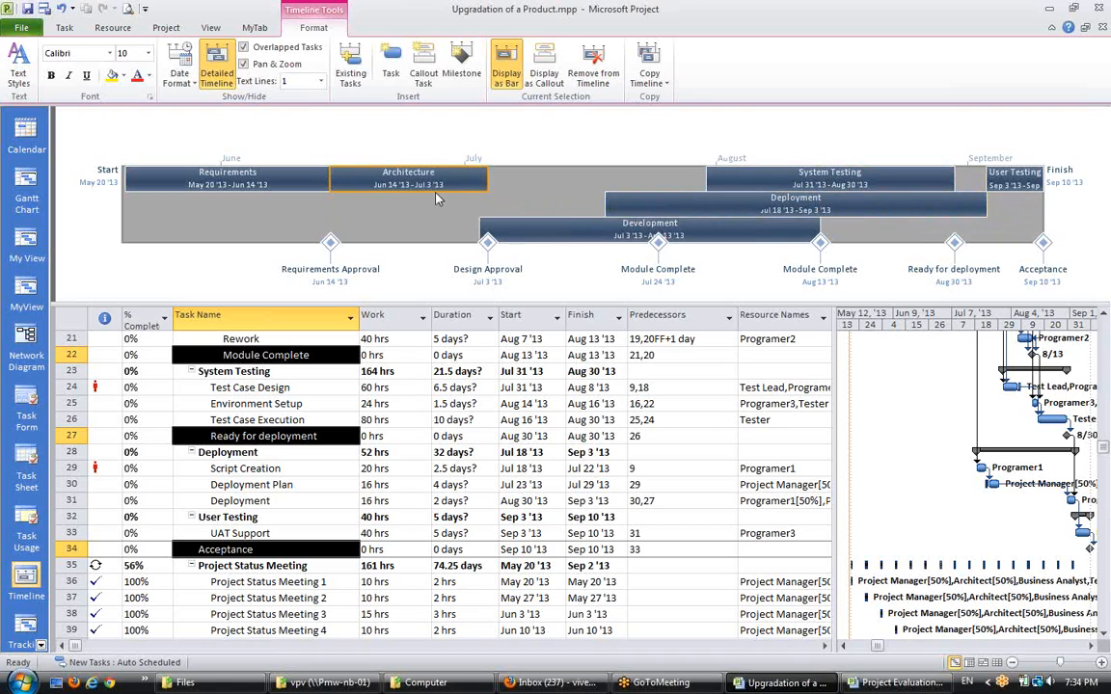
Stagger the timeline bars by moving Deployment below Development, System Testing into a fourth row, and User Testing beside System Testing
{"action": "left_click_drag", "start_coordinate": [849, 193], "coordinate": [869, 265]}
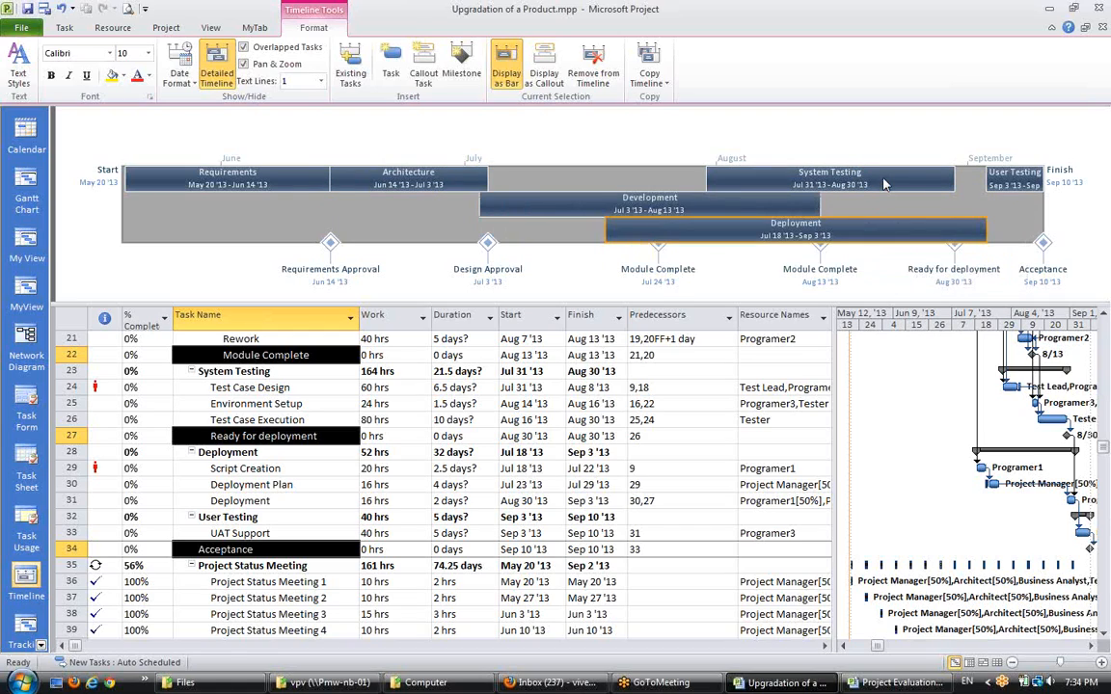
{"action": "left_click_drag", "start_coordinate": [884, 184], "coordinate": [903, 269]}
{"action": "left_click", "coordinate": [861, 282]}
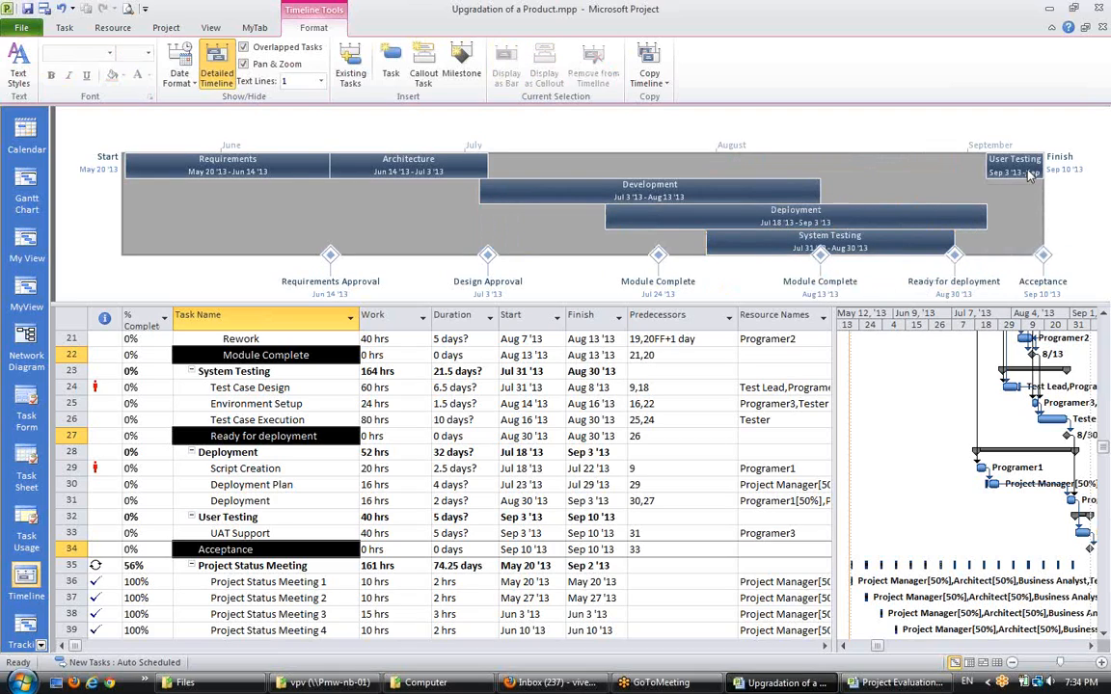
{"action": "left_click_drag", "start_coordinate": [1030, 174], "coordinate": [1039, 253]}
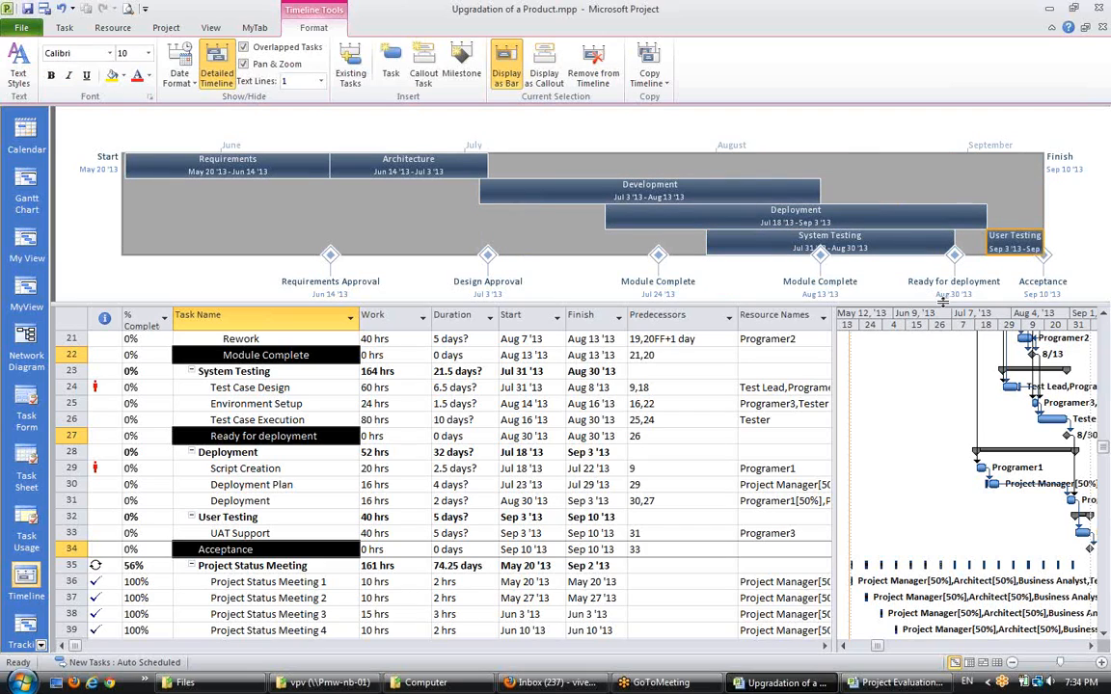
{"action": "left_click", "coordinate": [856, 139]}
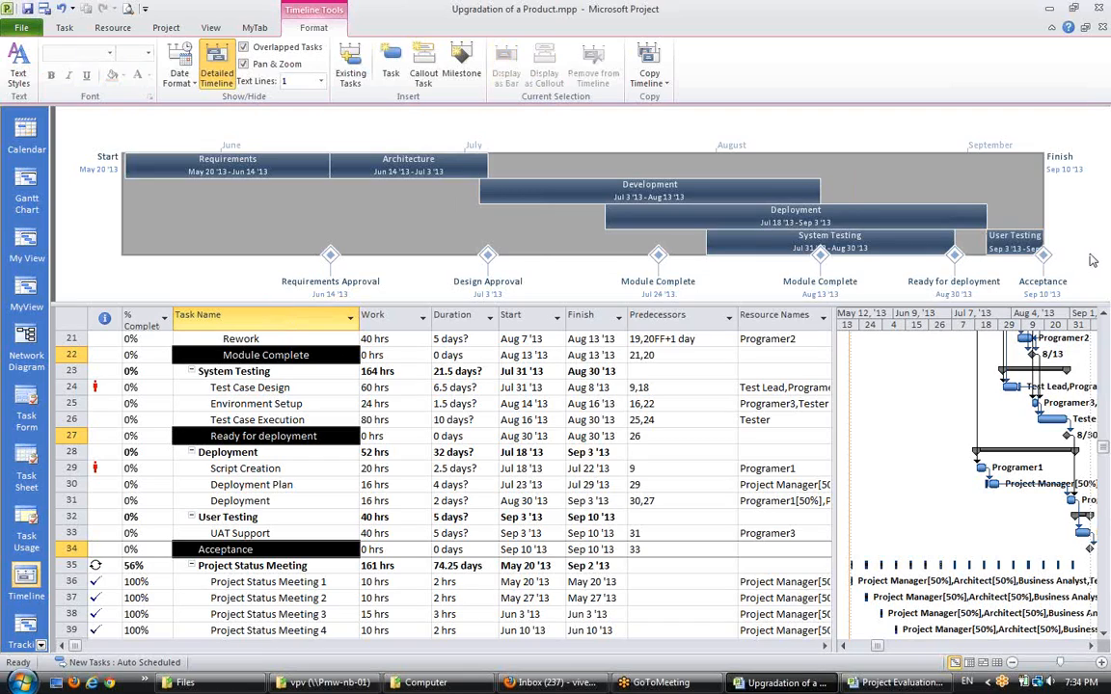
Try a red font color on the Design Approval milestone's timeline label
{"action": "left_click", "coordinate": [487, 255]}
{"action": "right_click", "coordinate": [487, 255]}
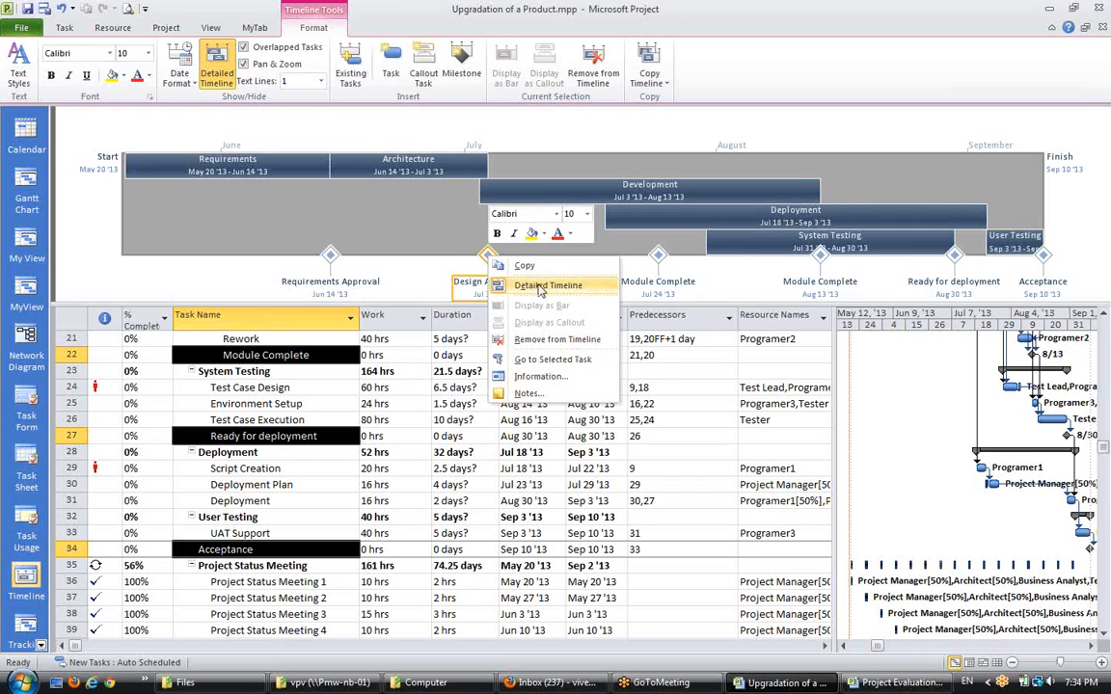
{"action": "left_click", "coordinate": [598, 360]}
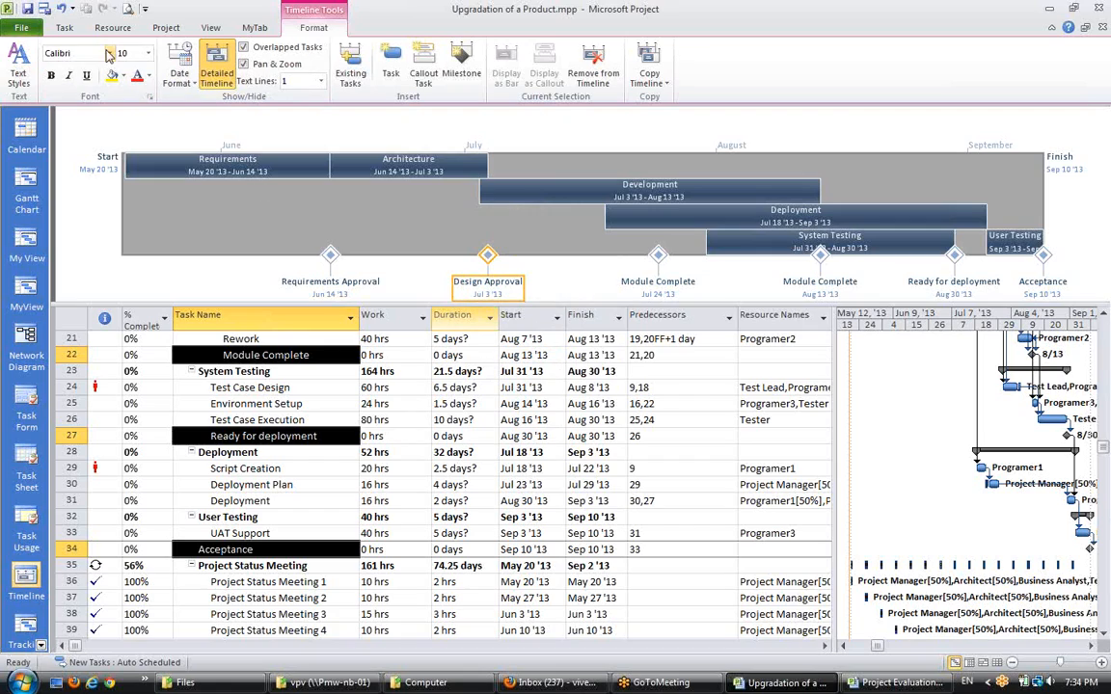
{"action": "left_click", "coordinate": [64, 27]}
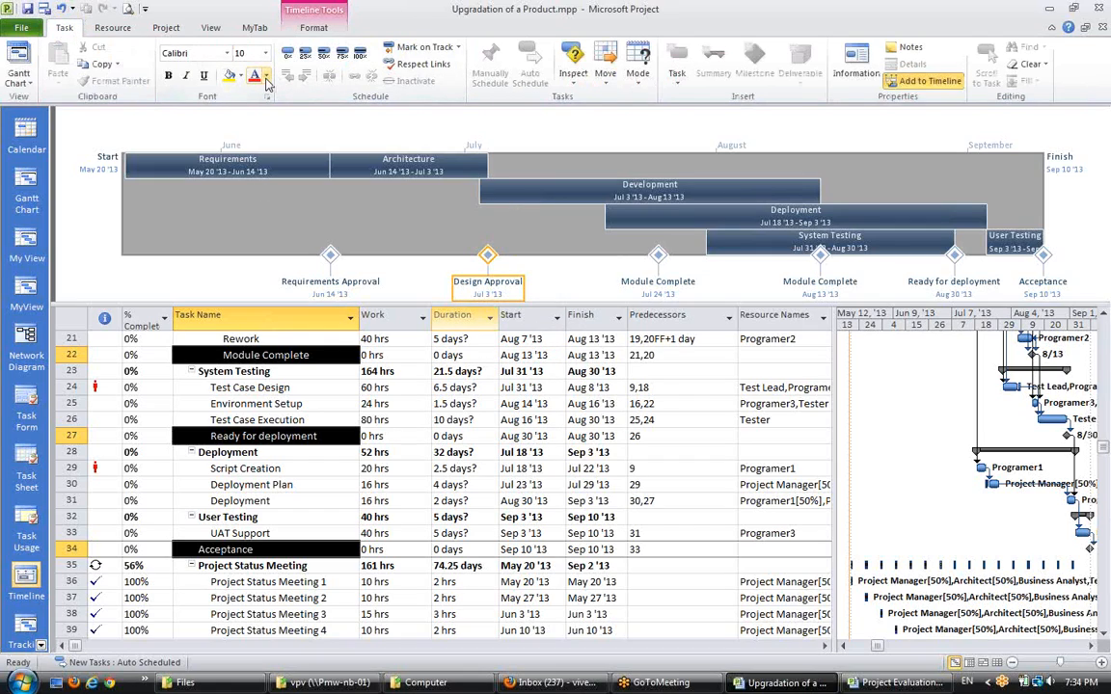
{"action": "left_click", "coordinate": [267, 83]}
{"action": "left_click", "coordinate": [241, 190]}
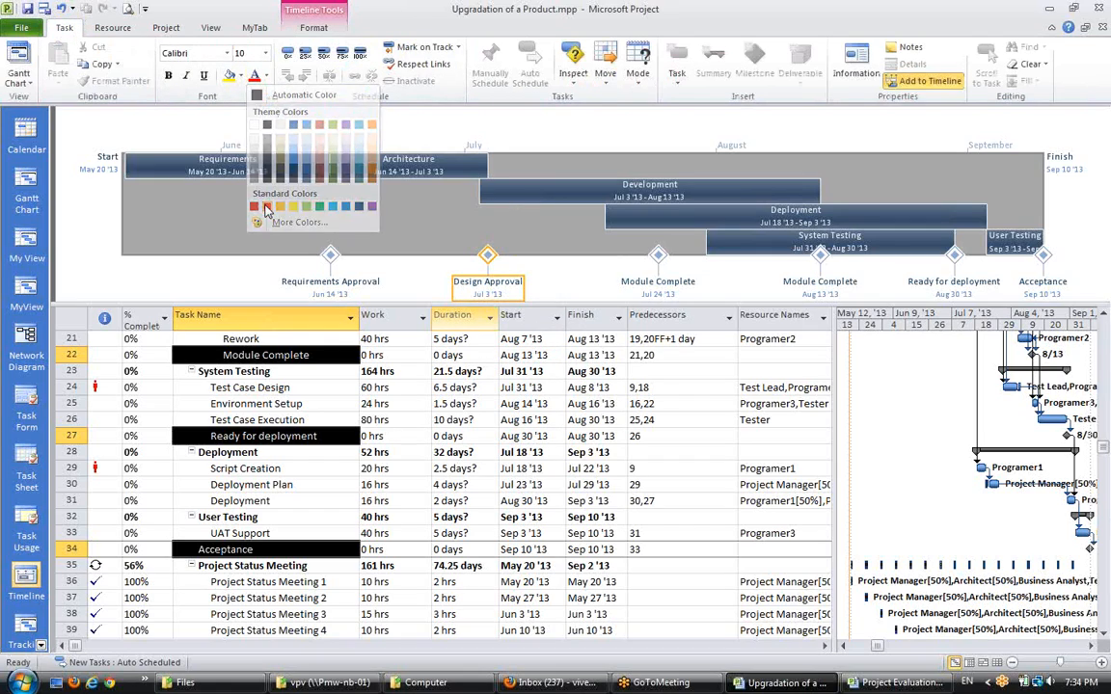
{"action": "left_click", "coordinate": [517, 253]}
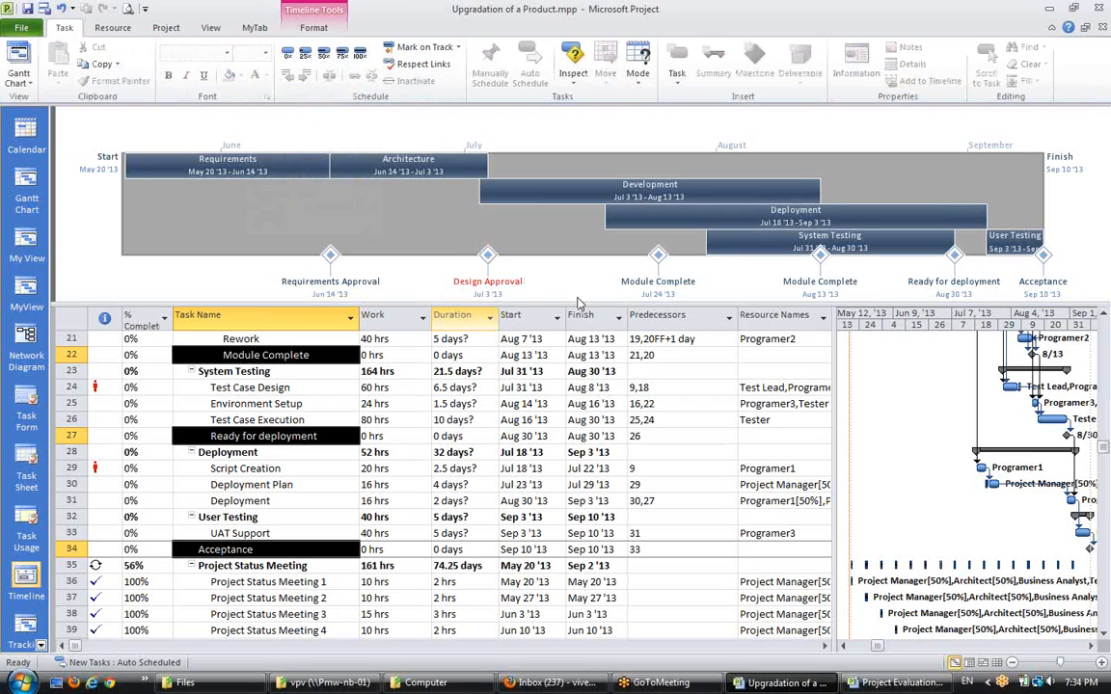
Fill the Design Approval milestone's marker on the timeline with standard red
{"action": "left_click", "coordinate": [489, 257]}
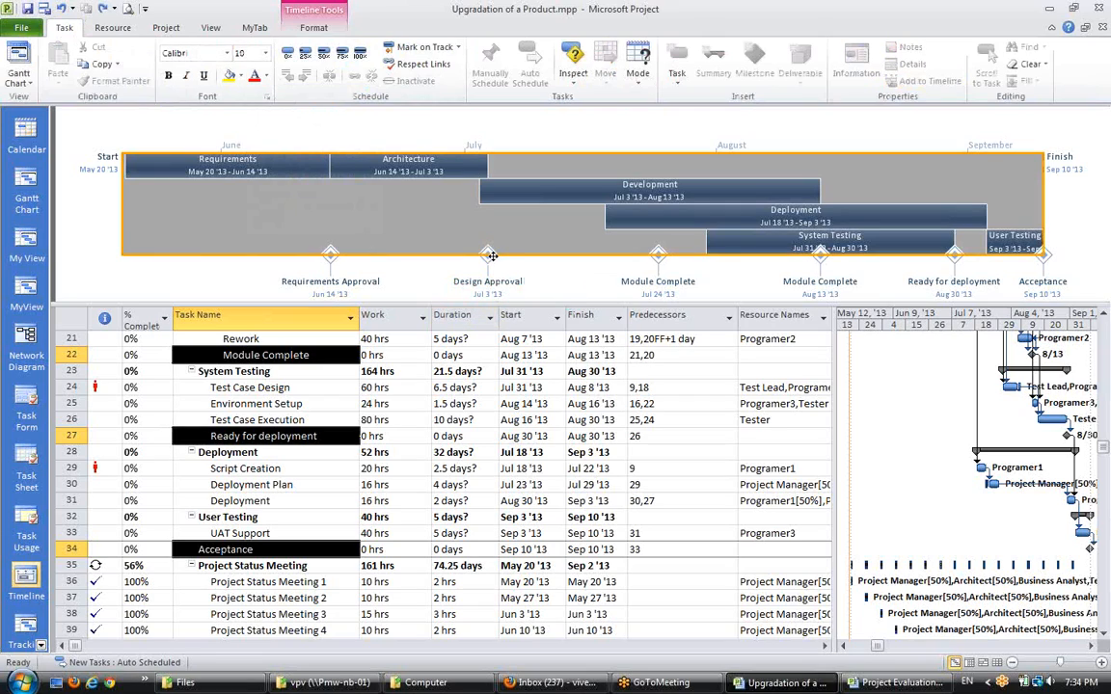
{"action": "left_click", "coordinate": [239, 77]}
{"action": "left_click", "coordinate": [241, 188]}
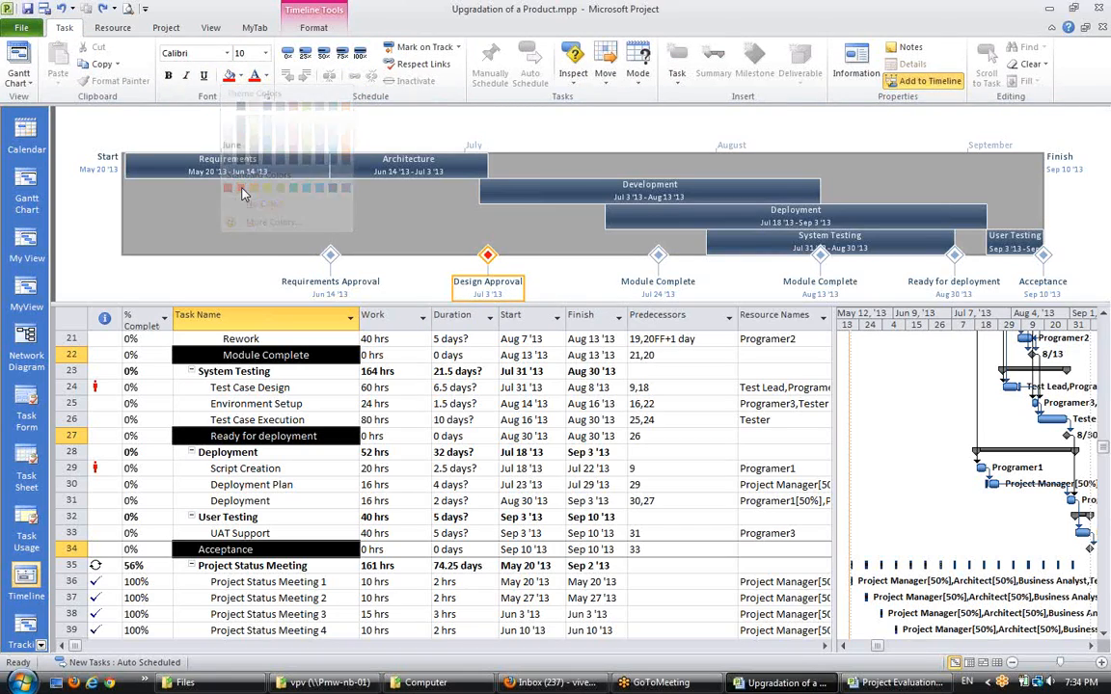
{"action": "left_click", "coordinate": [528, 251]}
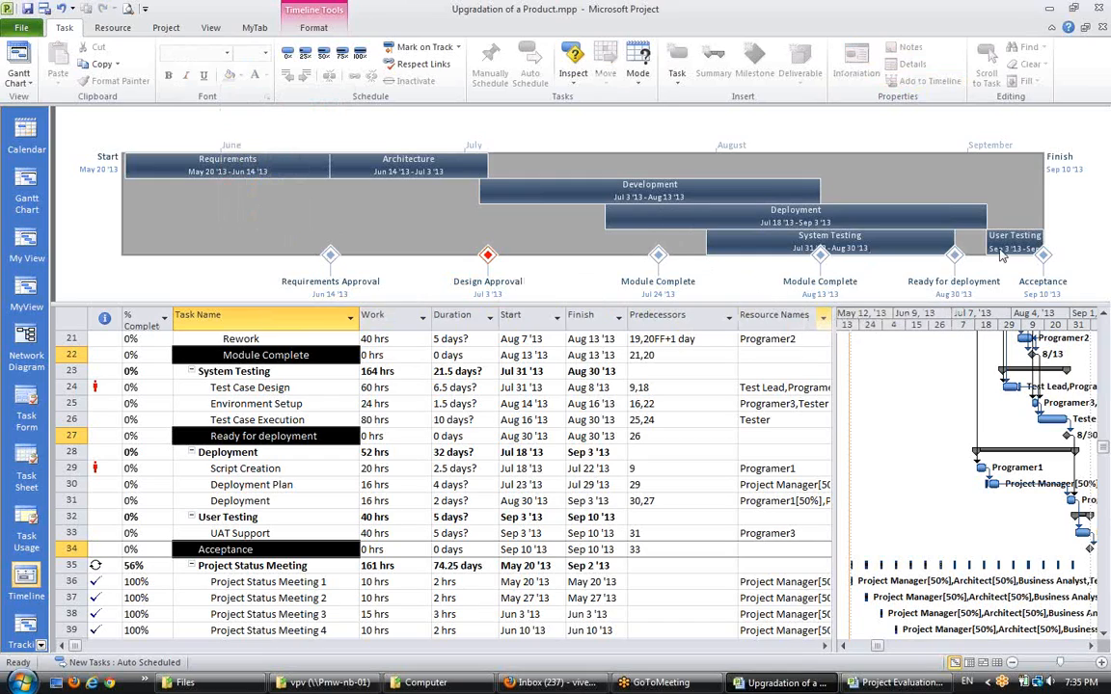
Fill the Architecture bar on the timeline with standard orange
{"action": "left_click", "coordinate": [409, 169]}
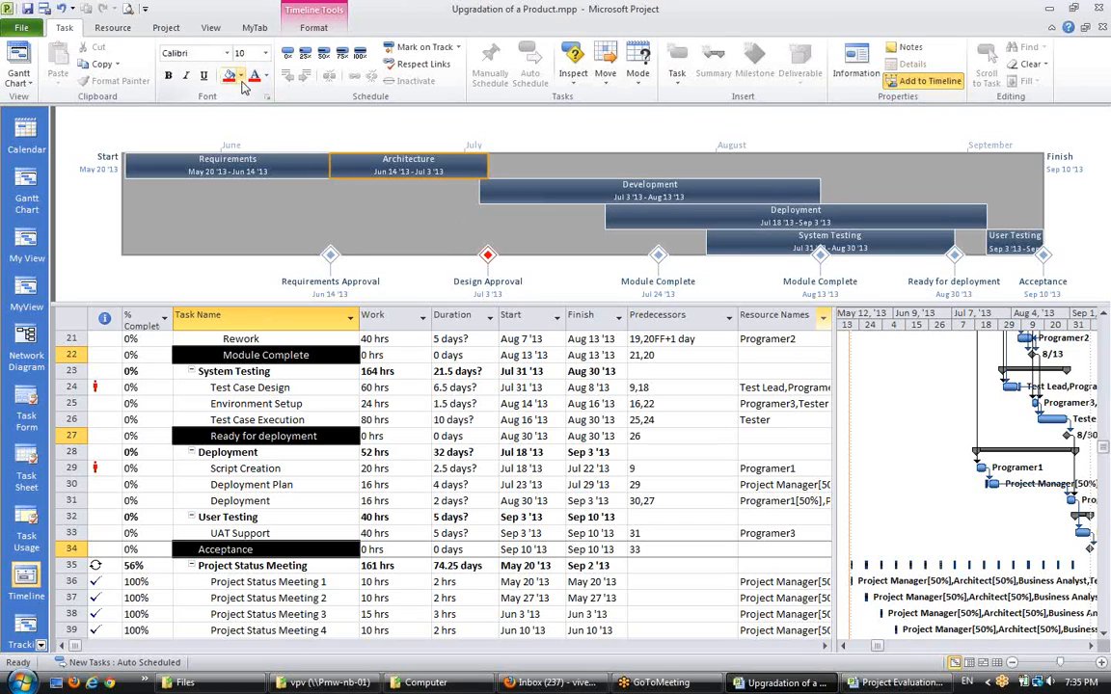
{"action": "left_click", "coordinate": [241, 76]}
{"action": "left_click", "coordinate": [252, 188]}
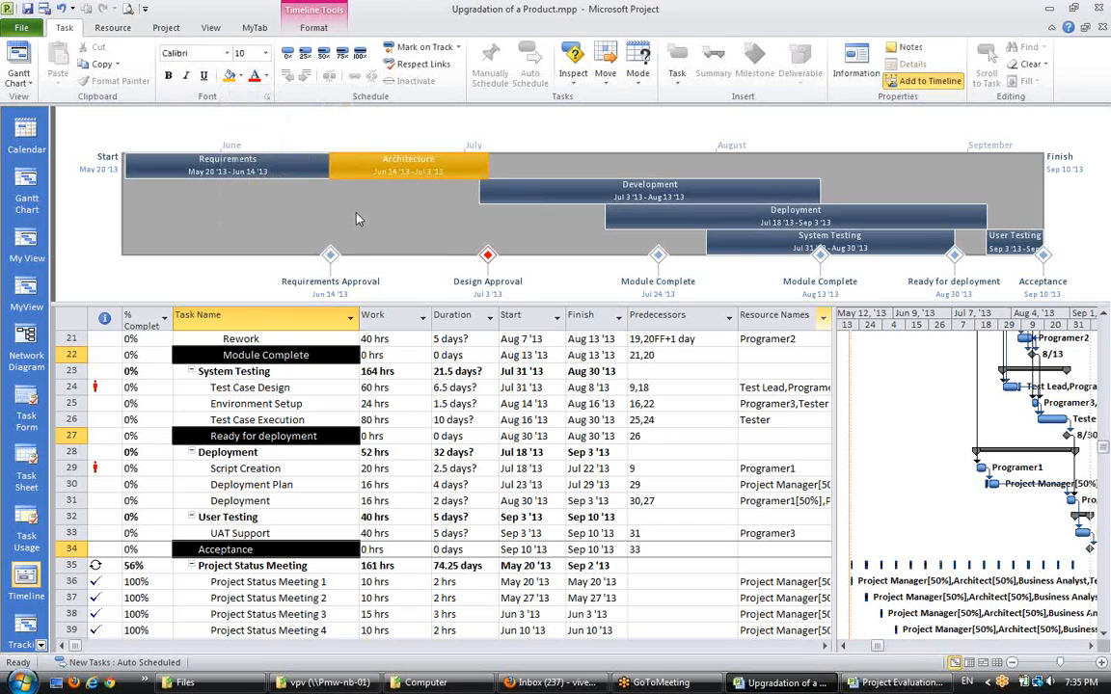
{"action": "left_click", "coordinate": [443, 207]}
Fill the Development bar on the timeline with standard green
{"action": "left_click", "coordinate": [699, 185]}
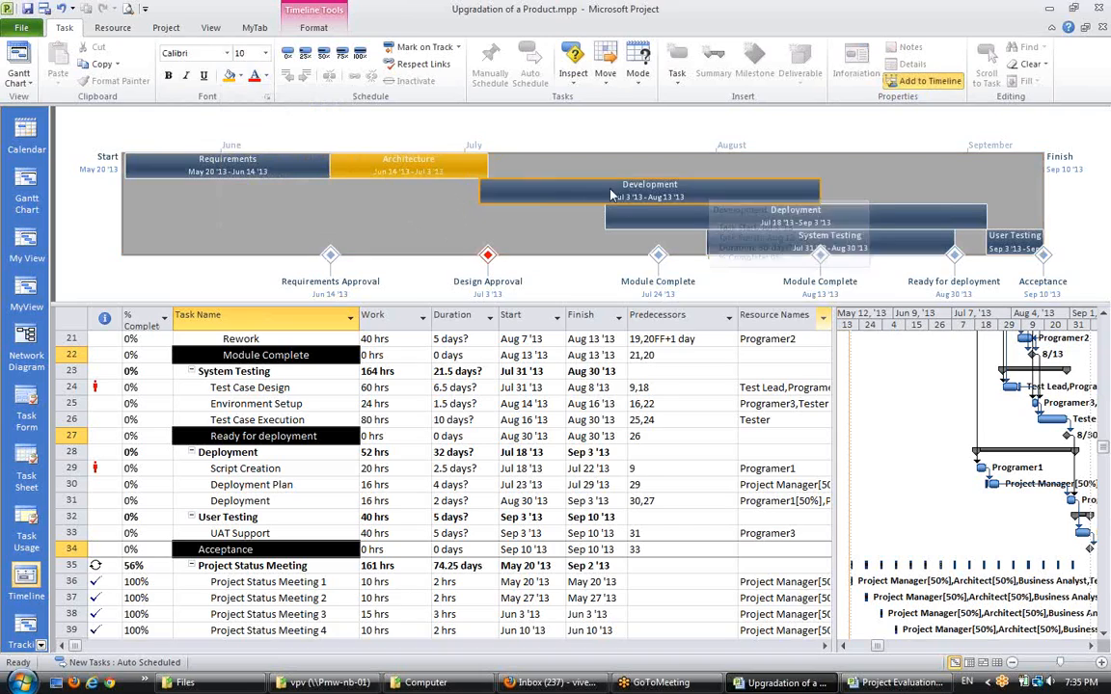
{"action": "left_click", "coordinate": [240, 77]}
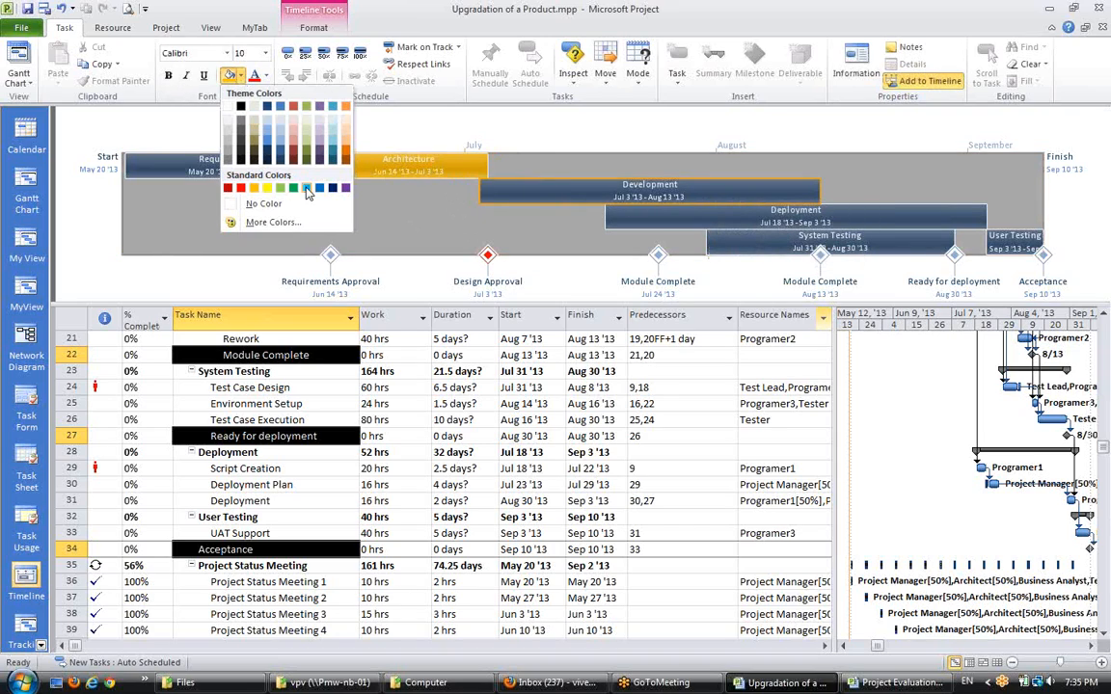
{"action": "left_click", "coordinate": [293, 188]}
{"action": "left_click", "coordinate": [387, 228]}
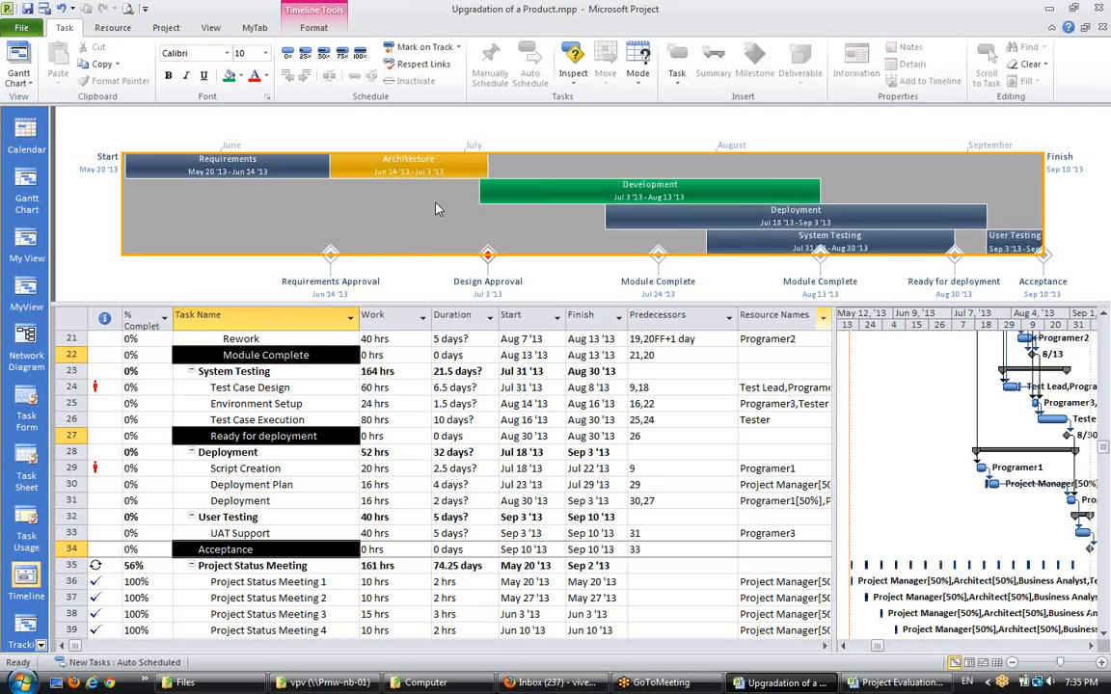
Copy the project timeline for presentation use and paste it onto the blank slide of a new PowerPoint presentation
{"action": "right_click", "coordinate": [101, 230]}
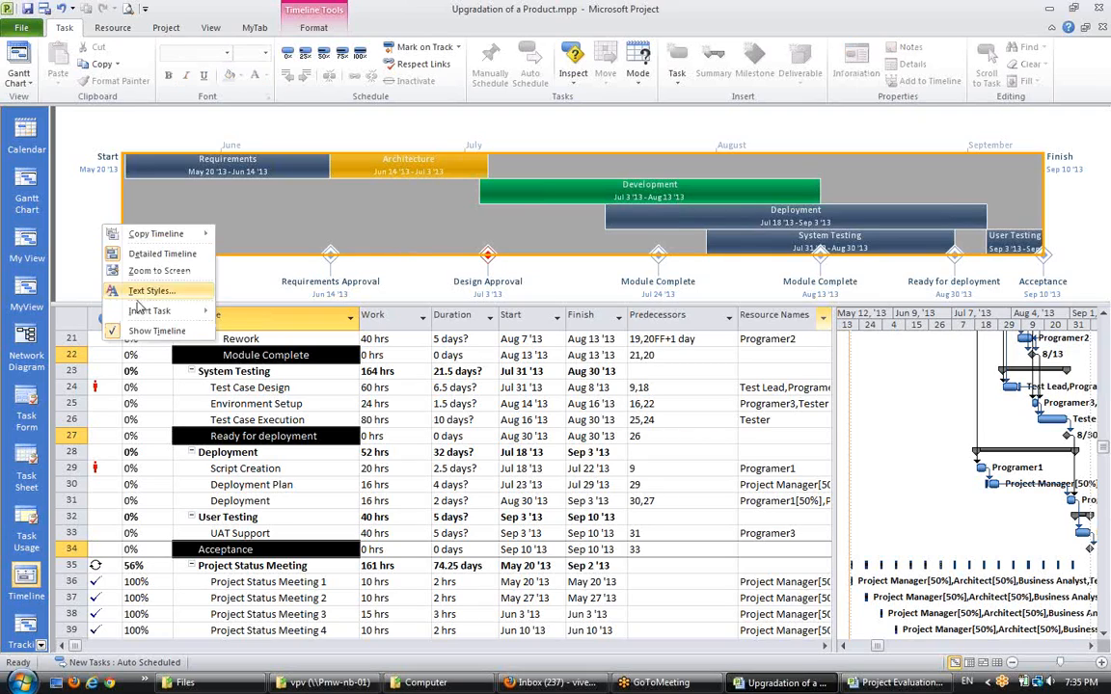
{"action": "mouse_move", "coordinate": [171, 239]}
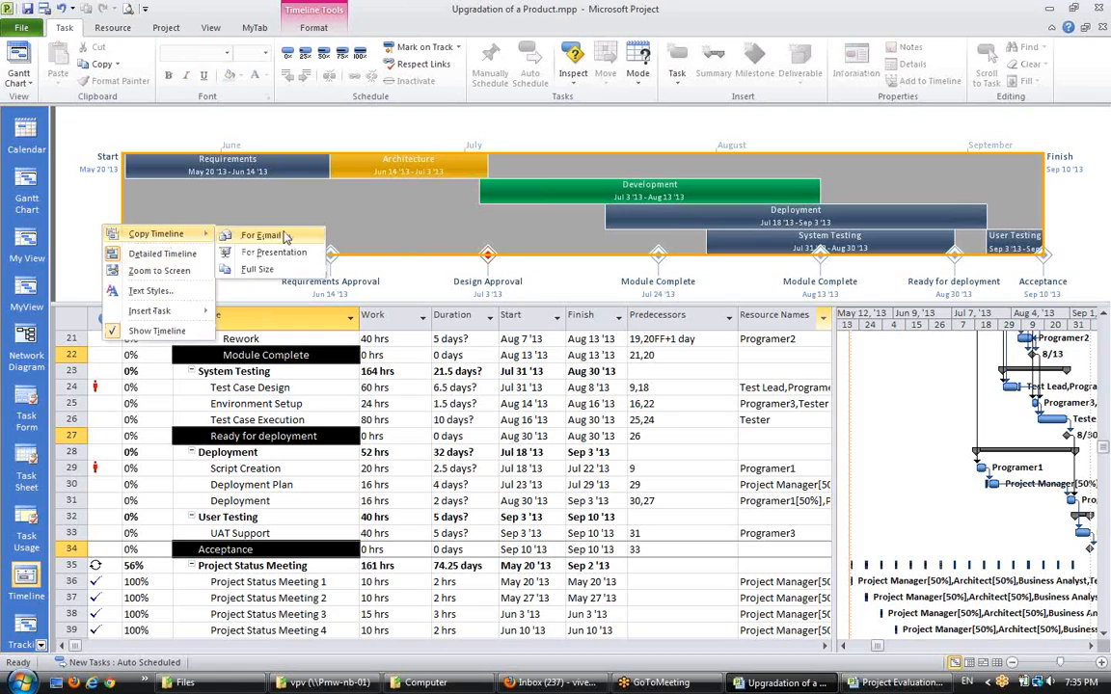
{"action": "left_click", "coordinate": [274, 252]}
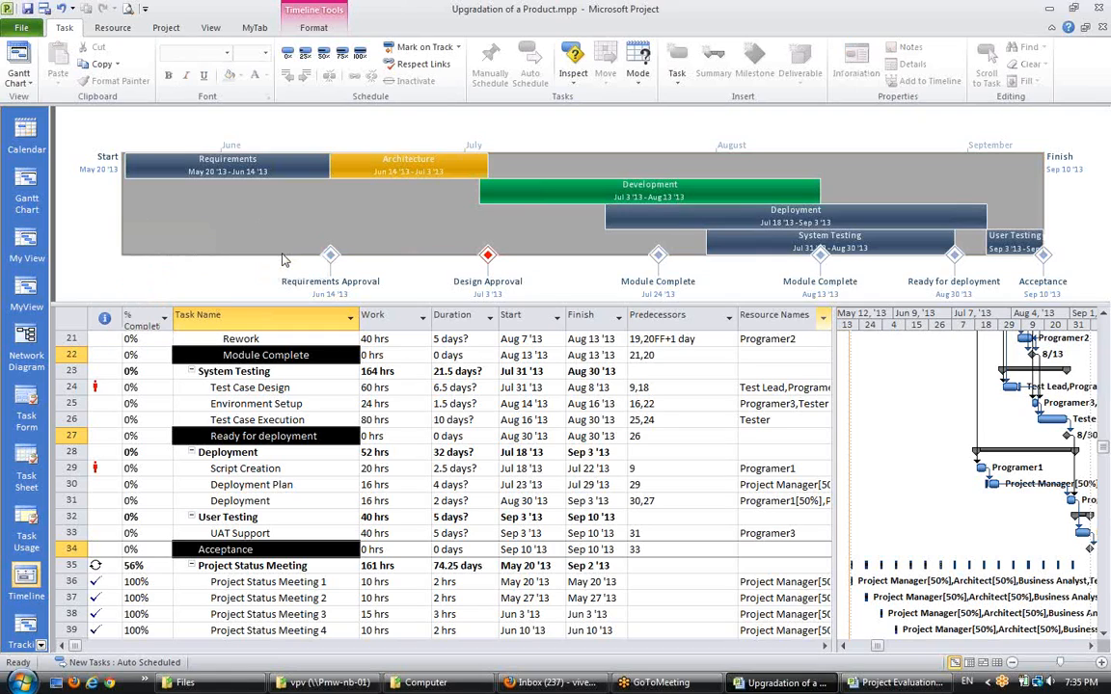
{"action": "left_click", "coordinate": [21, 681]}
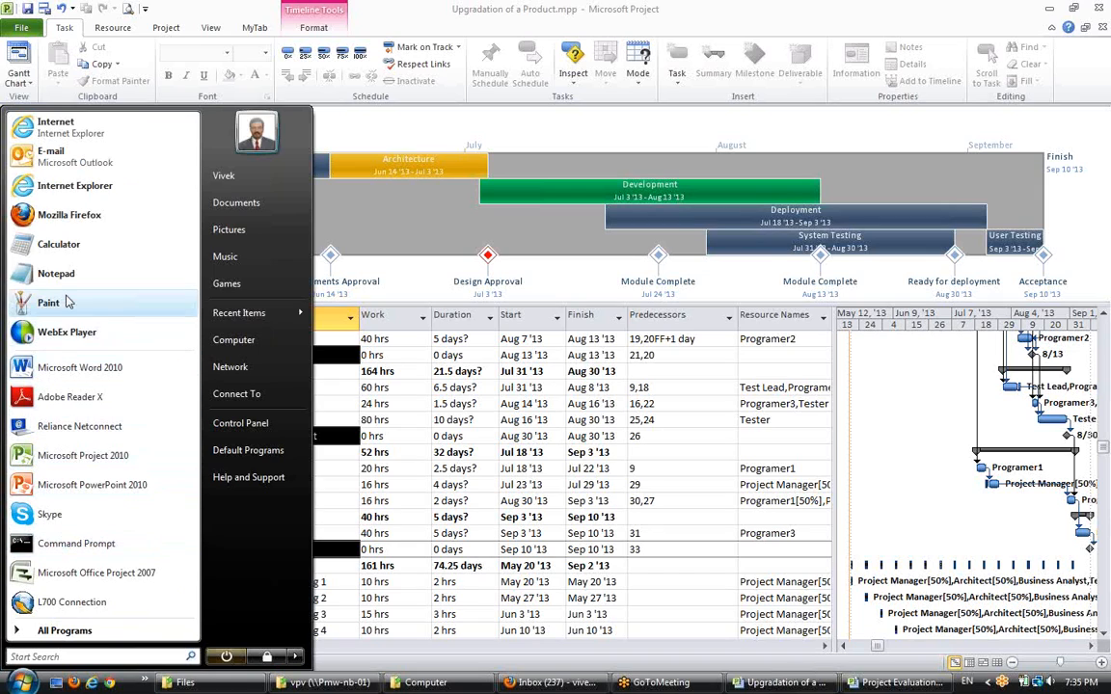
{"action": "left_click", "coordinate": [81, 486]}
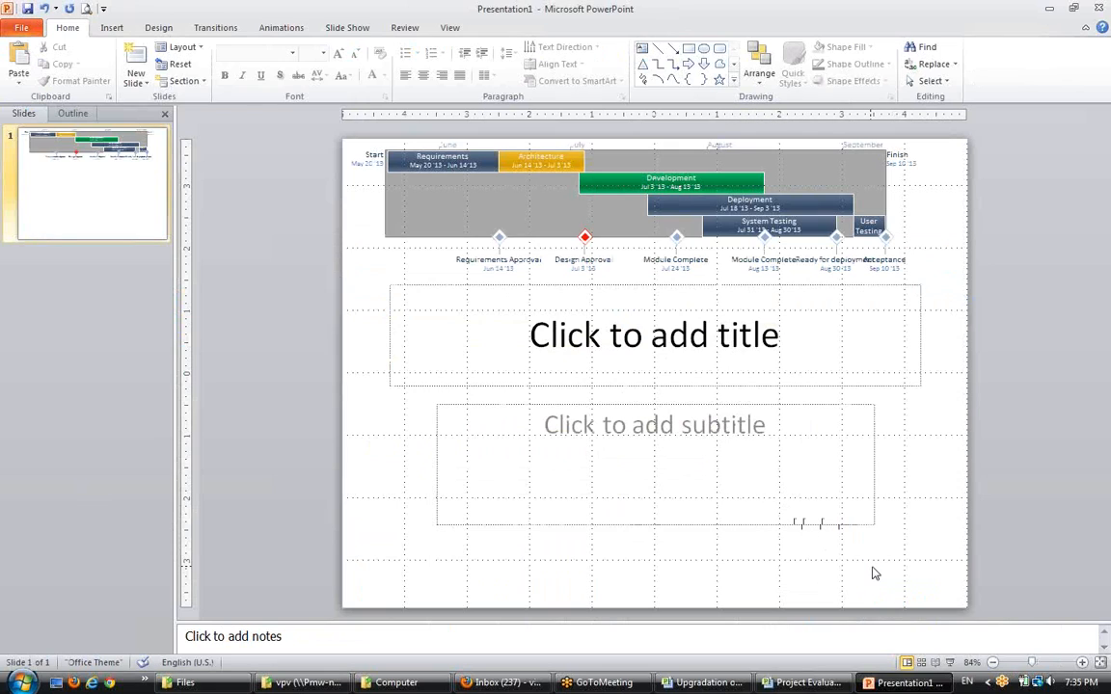
Stretch the pasted timeline to the slide's full width, move it down over the title placeholder, and preview the slide show
{"action": "left_click", "coordinate": [787, 183]}
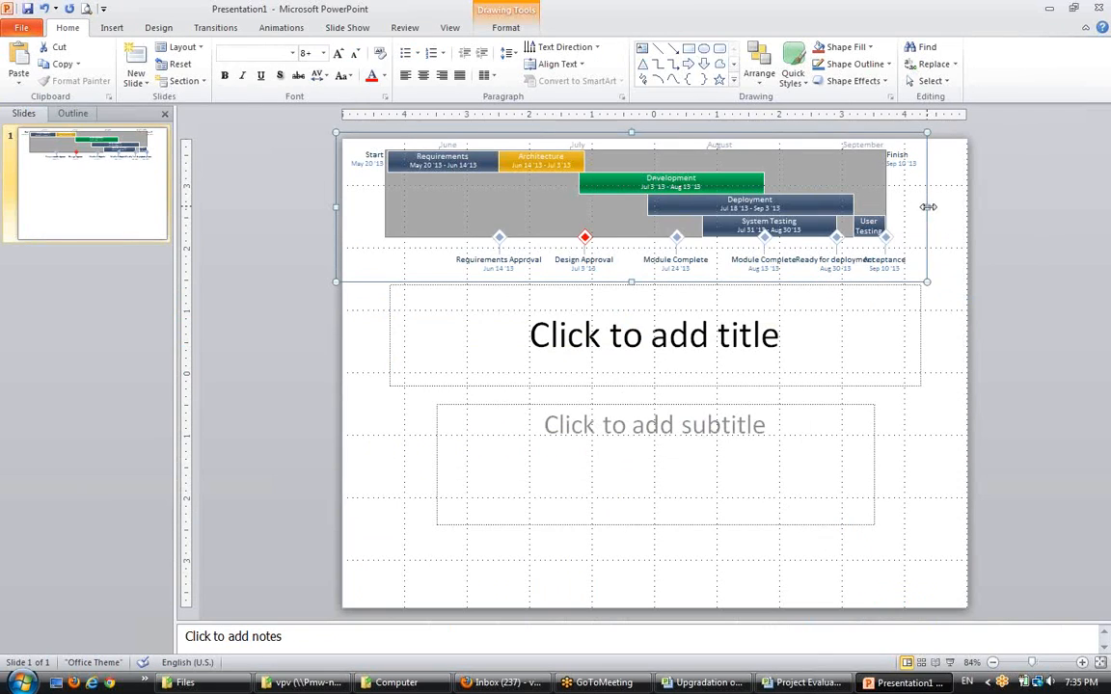
{"action": "left_click_drag", "start_coordinate": [927, 206], "coordinate": [971, 208]}
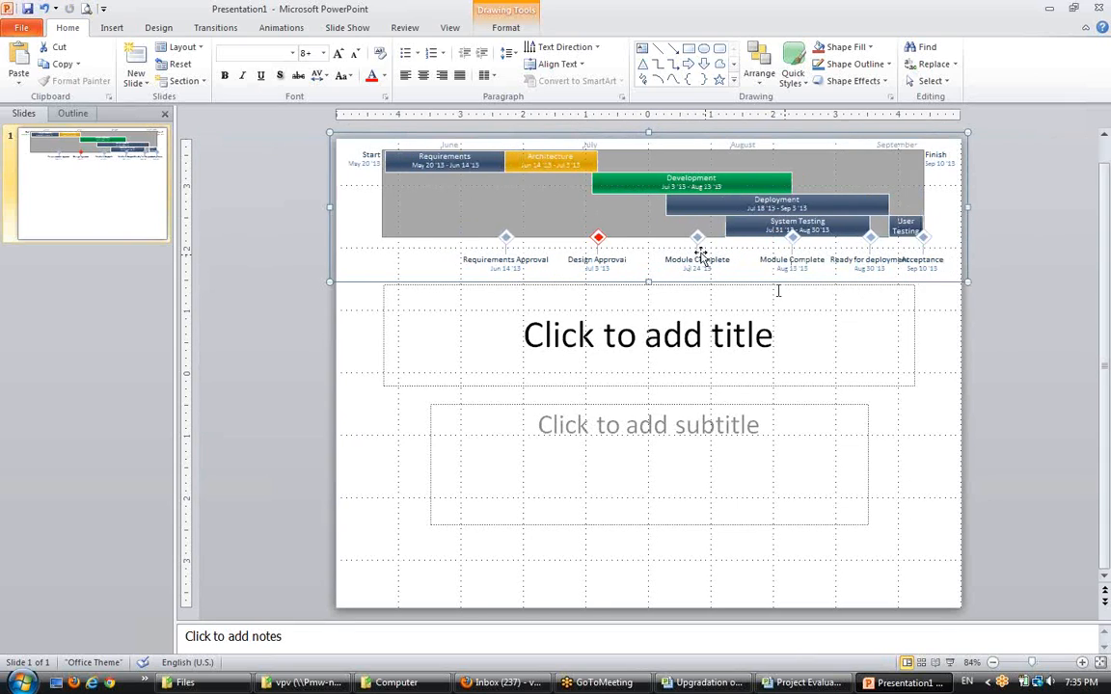
{"action": "left_click_drag", "start_coordinate": [669, 243], "coordinate": [668, 378]}
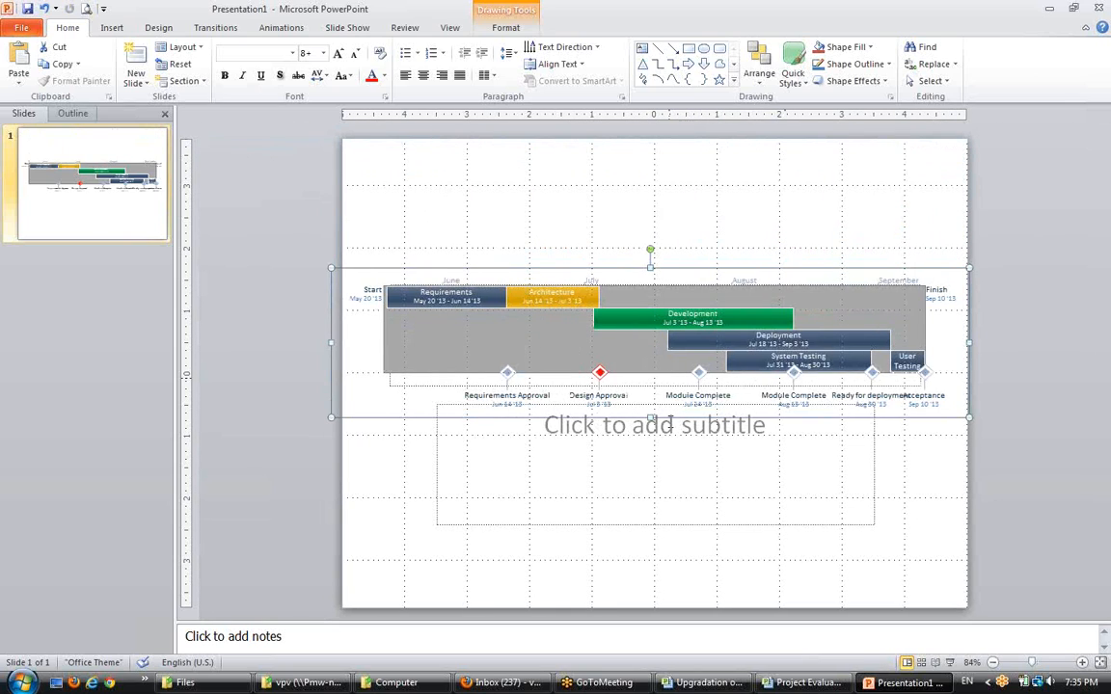
{"action": "left_click", "coordinate": [954, 662]}
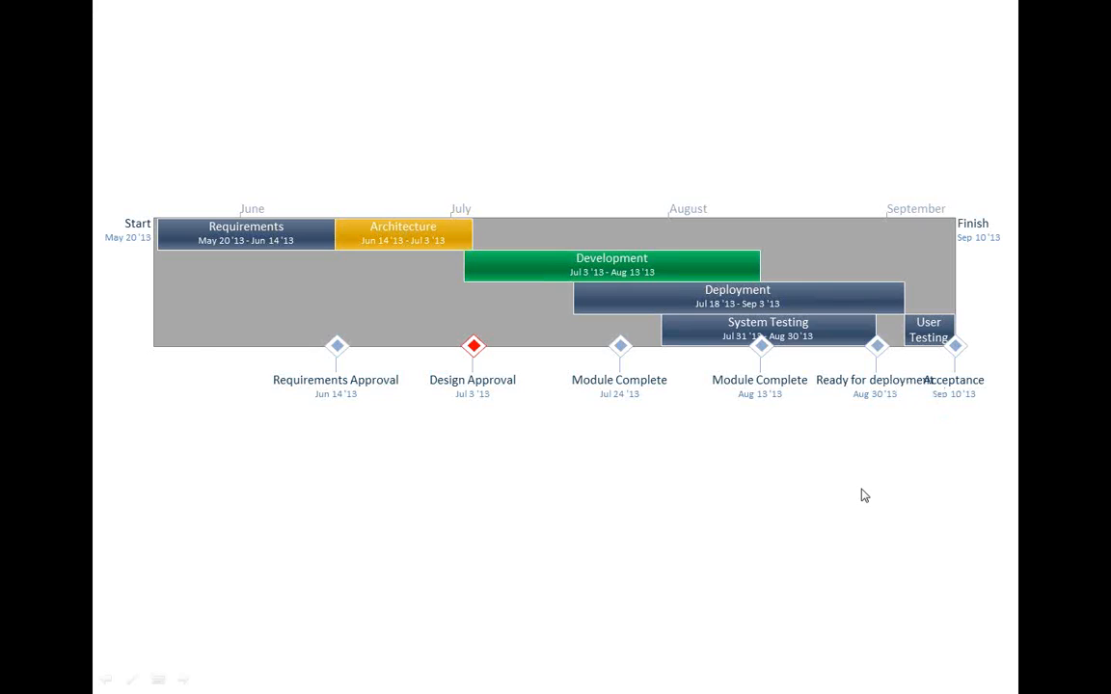
{"action": "key", "text": "Escape"}
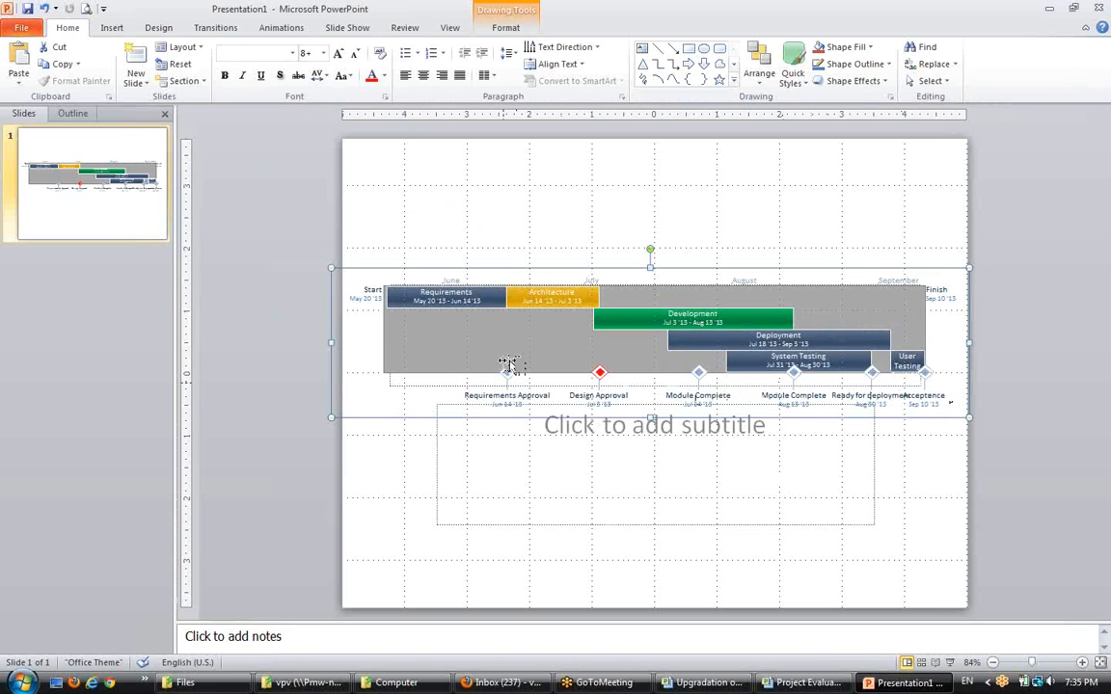
Switch to the Upgradation of a Product project and lower the Ready for deployment milestone's label beneath its neighbours on the timeline
{"action": "left_click", "coordinate": [791, 685]}
{"action": "left_click", "coordinate": [692, 688]}
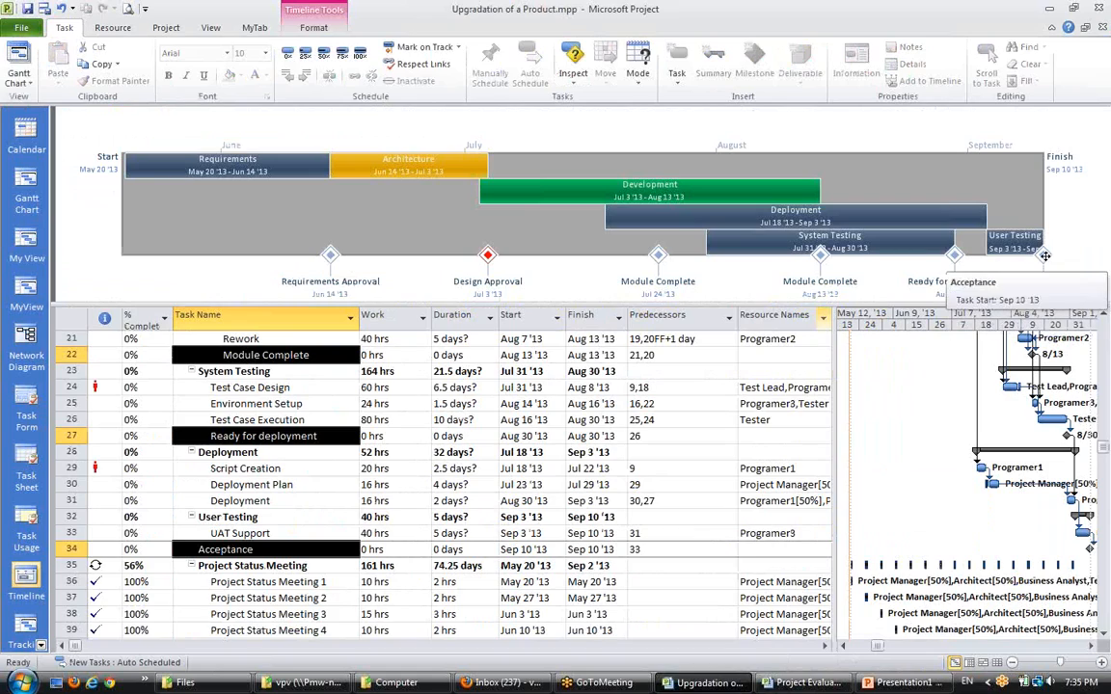
{"action": "left_click", "coordinate": [953, 253]}
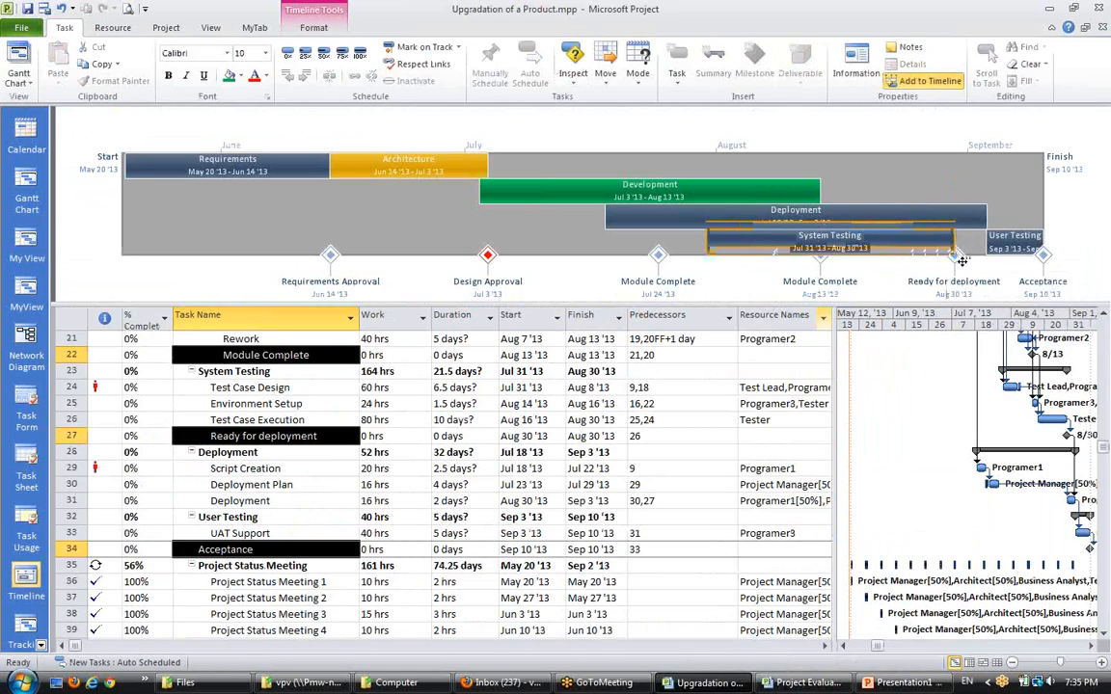
{"action": "left_click", "coordinate": [956, 254]}
{"action": "left_click_drag", "start_coordinate": [955, 255], "coordinate": [966, 297]}
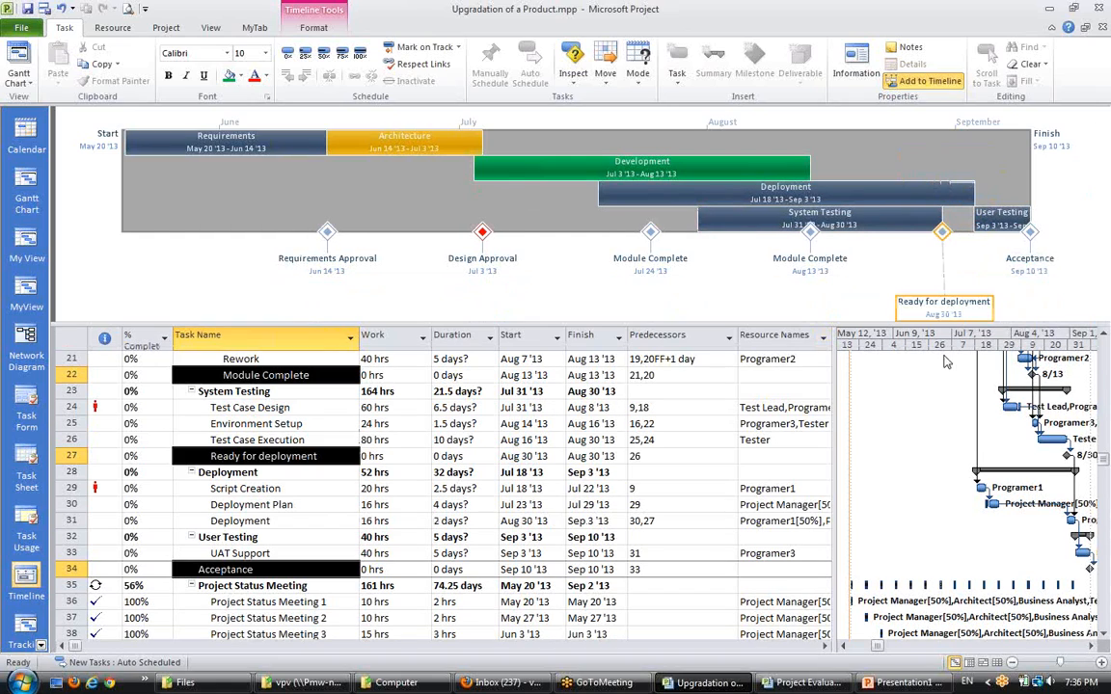
{"action": "double_click", "coordinate": [965, 299]}
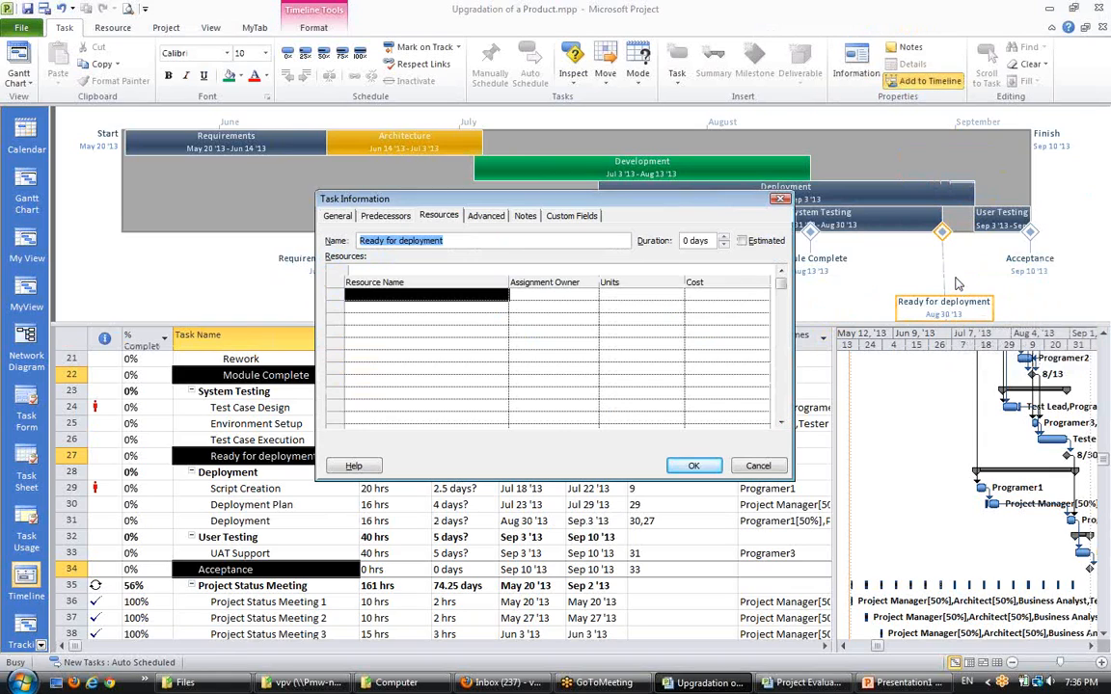
{"action": "left_click", "coordinate": [771, 466]}
{"action": "mouse_move", "coordinate": [943, 312]}
{"action": "left_mouse_down"}
{"action": "mouse_move", "coordinate": [942, 290]}
{"action": "mouse_move", "coordinate": [943, 307]}
{"action": "left_mouse_up"}
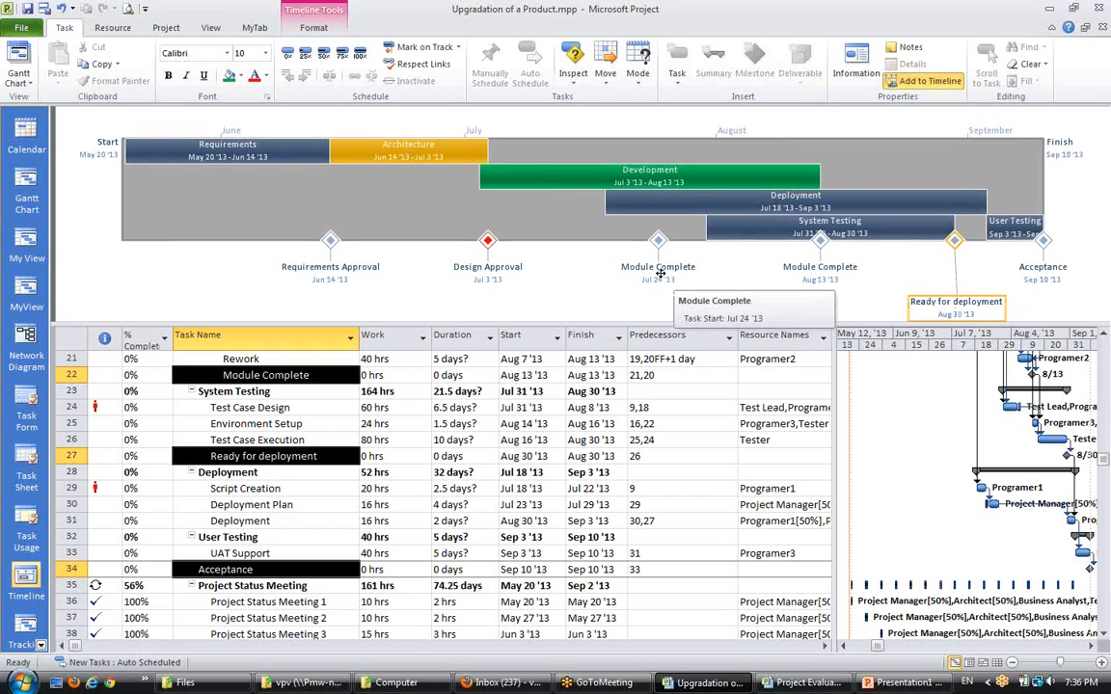
Lower the label of the Jul 24 Module Complete milestone below the other milestone labels on the timeline
{"action": "left_click", "coordinate": [657, 272]}
{"action": "double_click", "coordinate": [658, 273]}
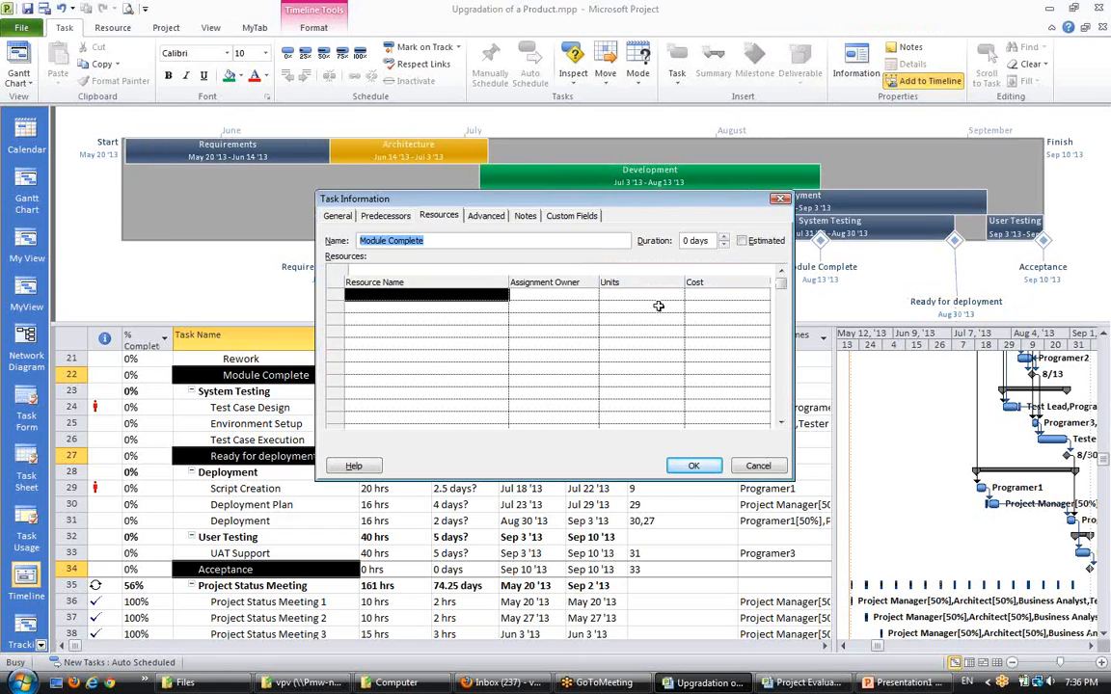
{"action": "left_click", "coordinate": [751, 464]}
{"action": "left_click_drag", "start_coordinate": [654, 263], "coordinate": [662, 317]}
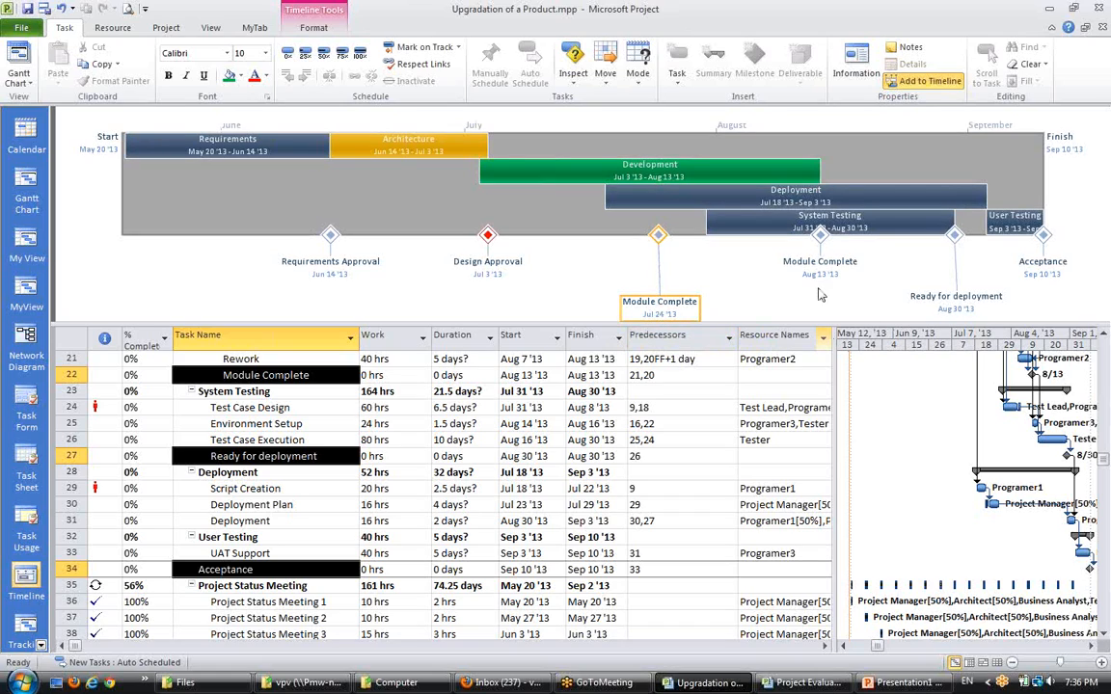
Copy the rearranged timeline for presentation use and paste it onto the same PowerPoint slide
{"action": "right_click", "coordinate": [205, 269]}
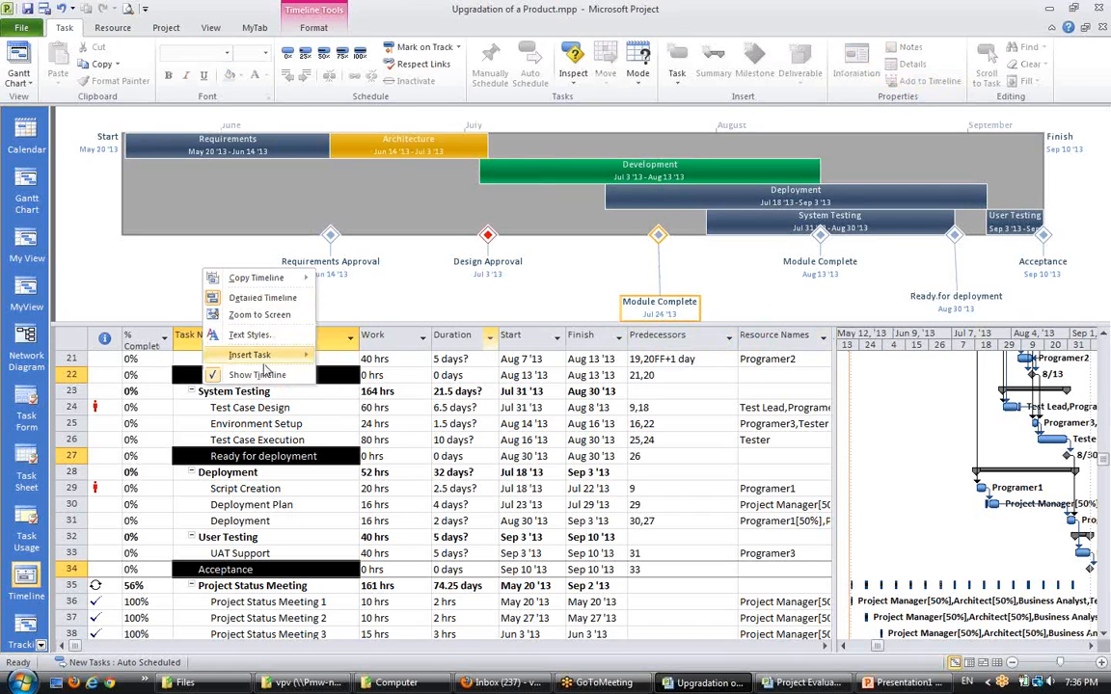
{"action": "mouse_move", "coordinate": [258, 277]}
{"action": "left_click", "coordinate": [372, 296]}
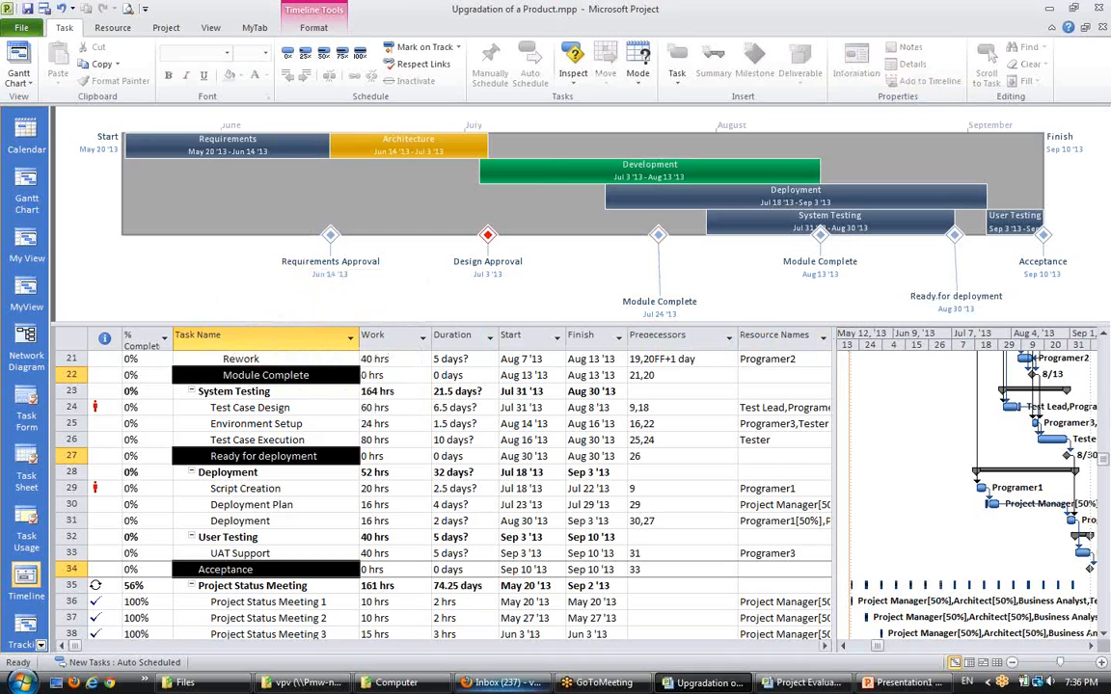
{"action": "left_click", "coordinate": [897, 687]}
{"action": "key", "text": "ctrl+v"}
{"action": "left_click", "coordinate": [652, 496]}
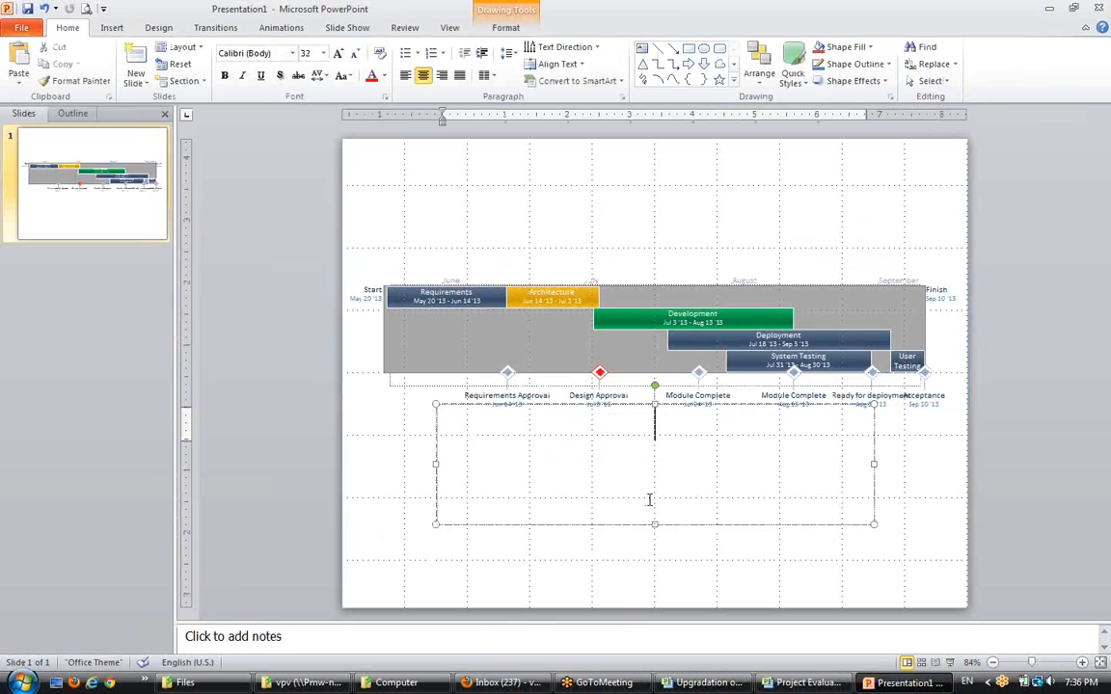
{"action": "left_click", "coordinate": [689, 550]}
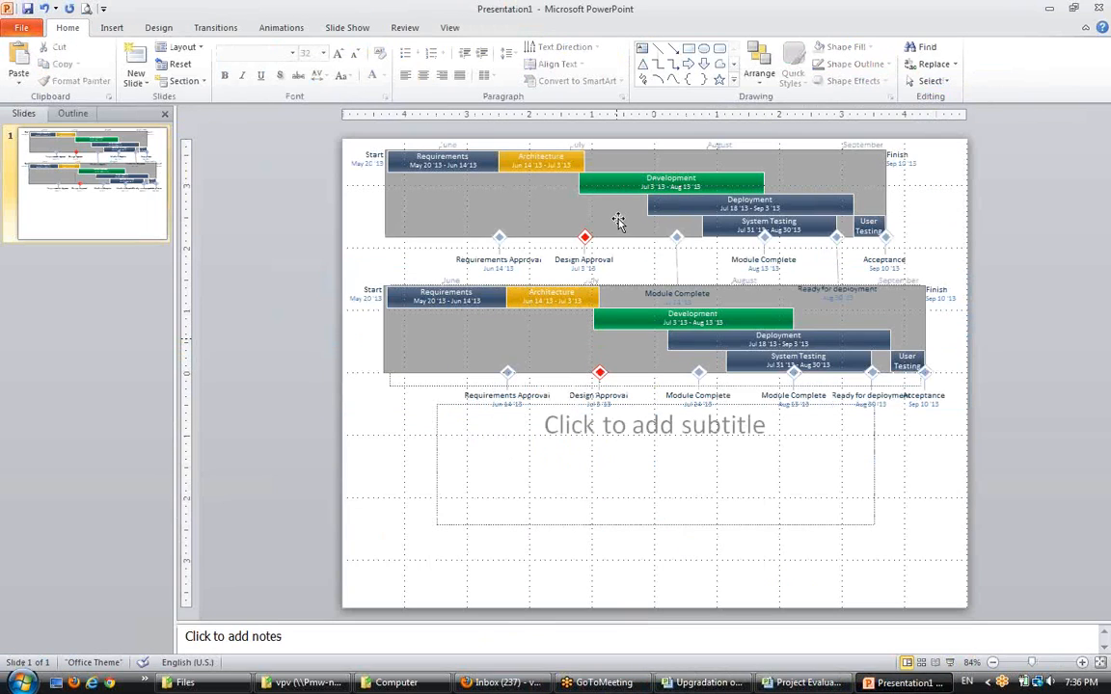
Stretch the newly pasted timeline to nearly the full width of the slide
{"action": "left_click", "coordinate": [619, 218]}
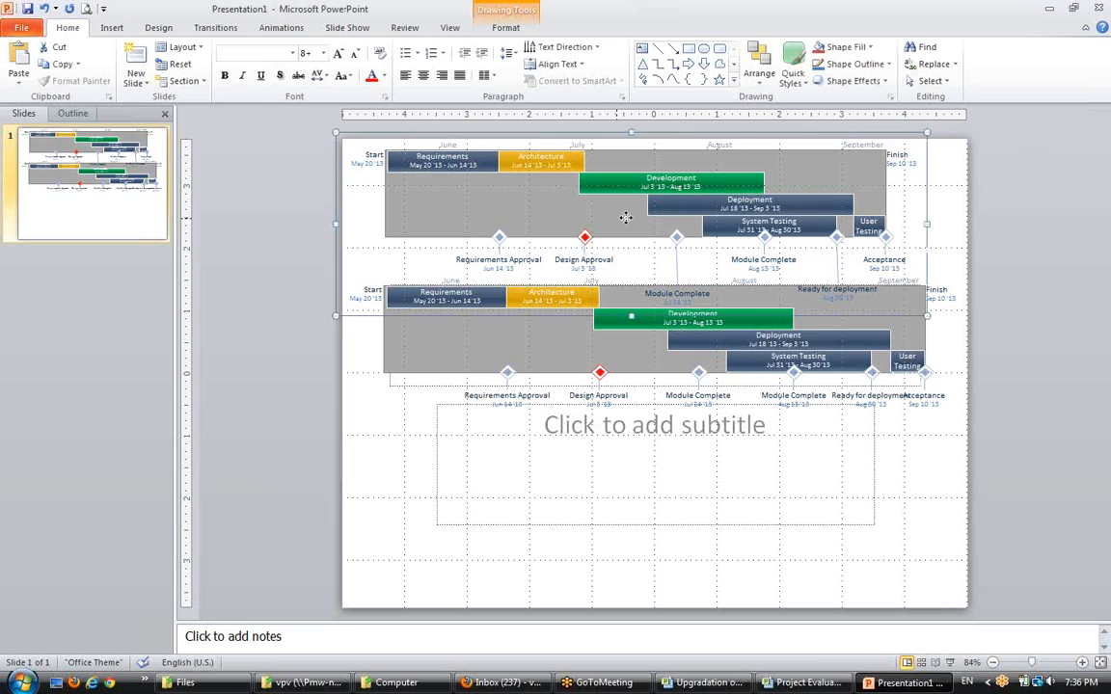
{"action": "left_click_drag", "start_coordinate": [625, 218], "coordinate": [633, 219]}
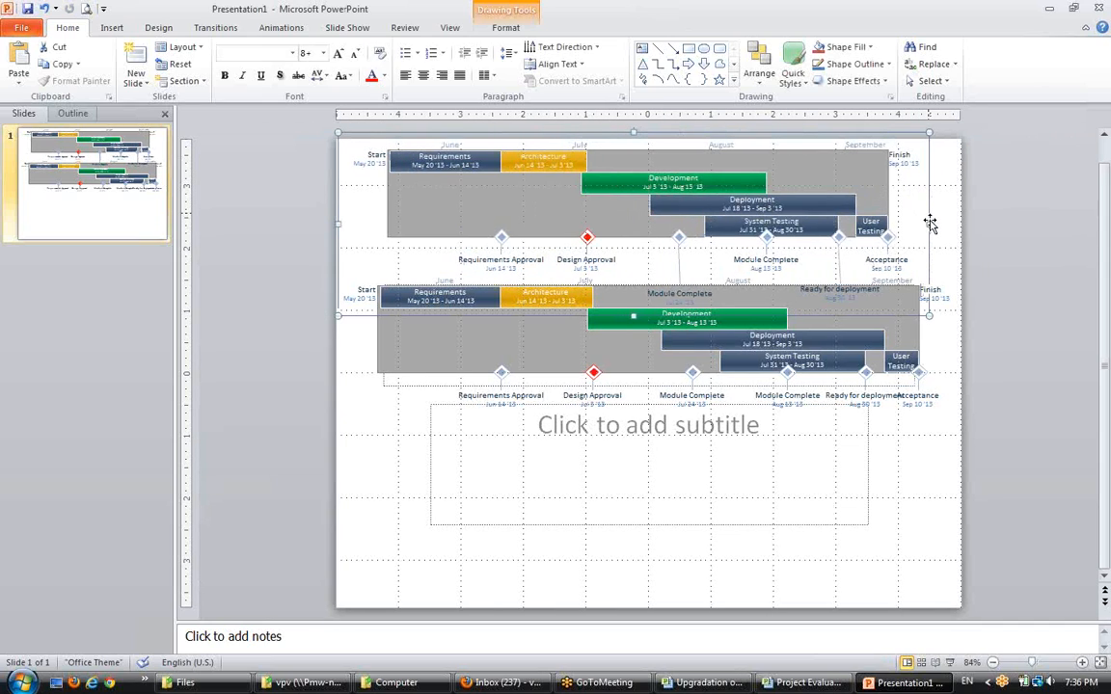
{"action": "left_click_drag", "start_coordinate": [930, 223], "coordinate": [954, 225]}
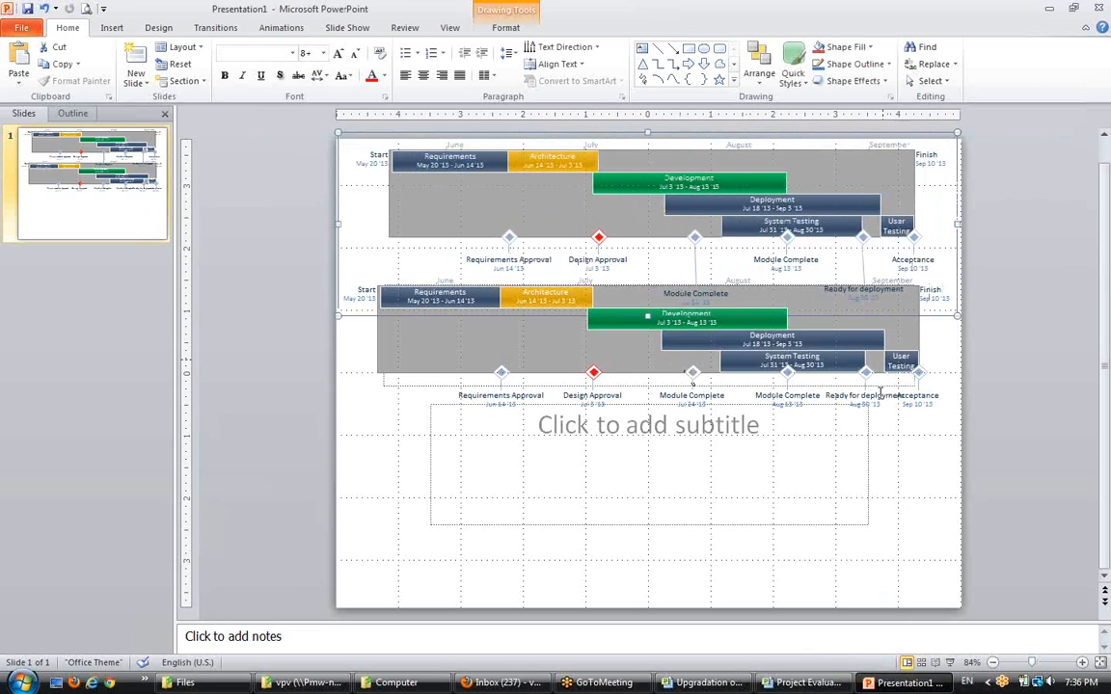
{"action": "left_click", "coordinate": [588, 327]}
{"action": "double_click", "coordinate": [652, 409]}
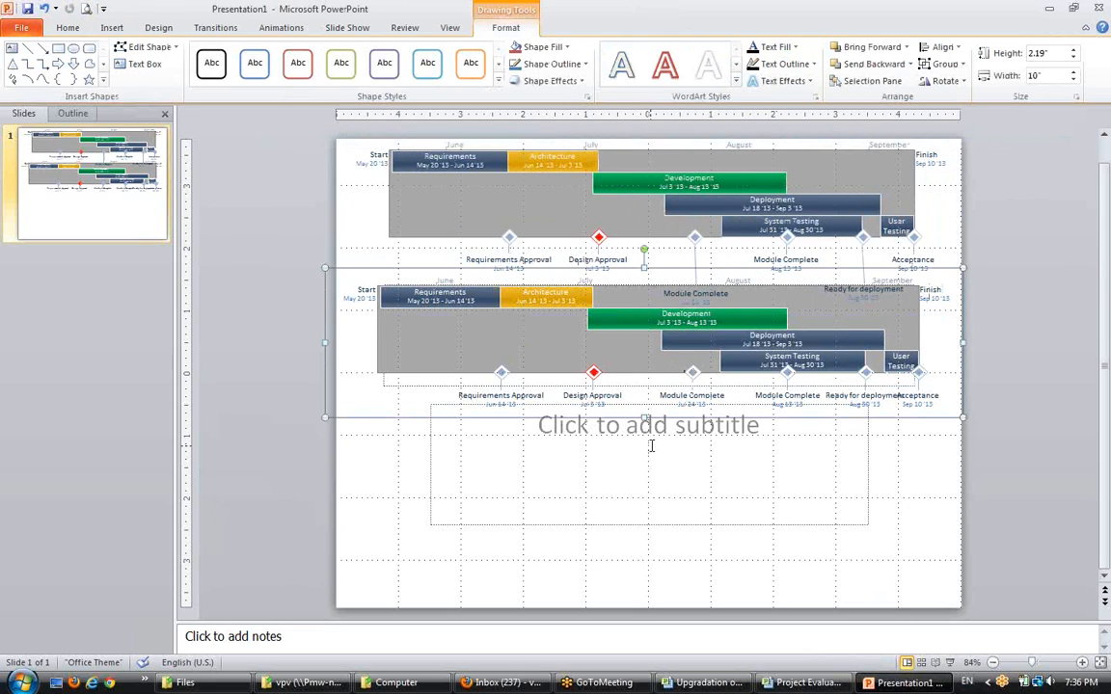
{"action": "left_click_drag", "start_coordinate": [639, 386], "coordinate": [643, 458]}
{"action": "key", "text": "ctrl+z"}
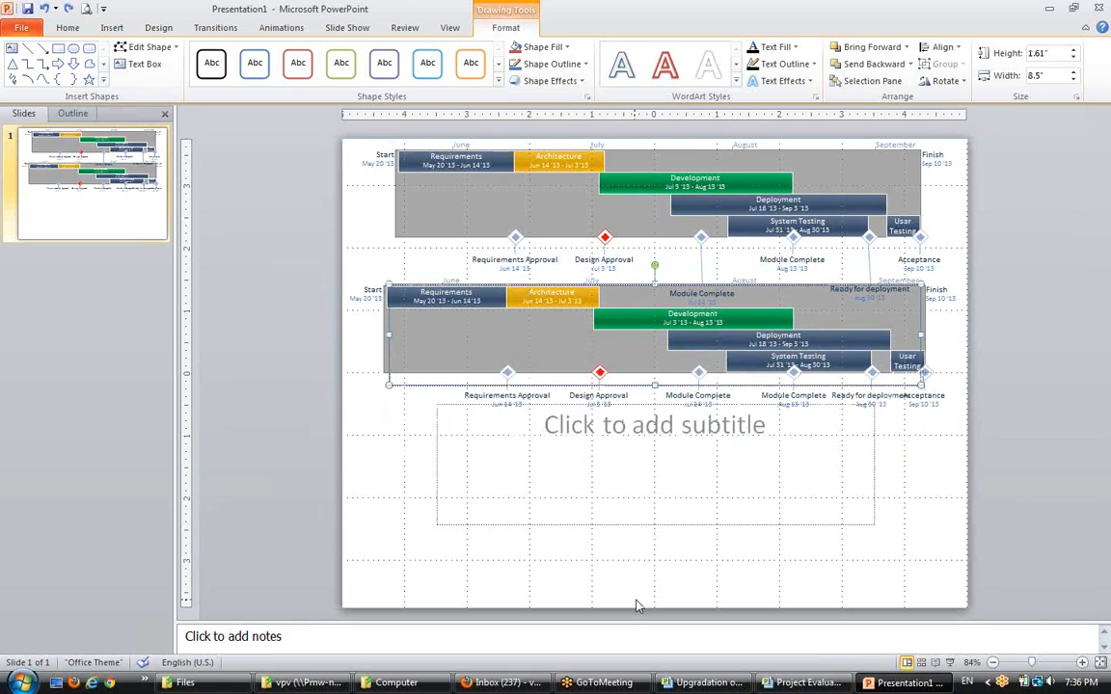
Move the first pasted timeline down to the slide's lower half and compare both timelines in the slide show
{"action": "left_click", "coordinate": [359, 429]}
{"action": "left_click", "coordinate": [380, 348]}
{"action": "left_click", "coordinate": [399, 354]}
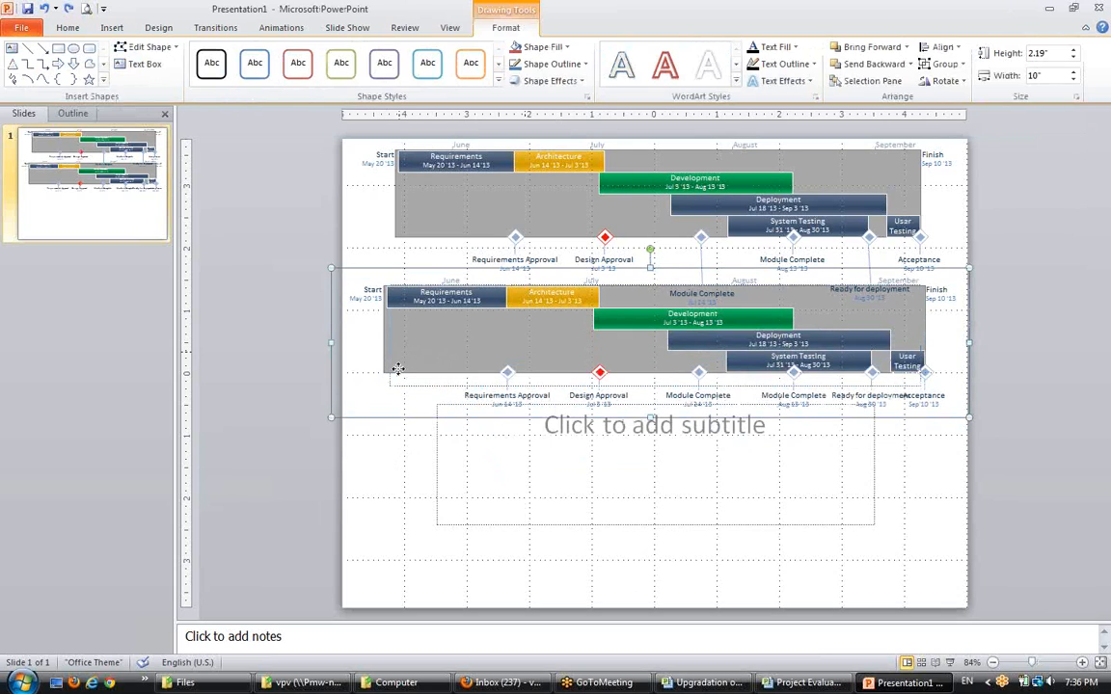
{"action": "left_click_drag", "start_coordinate": [397, 369], "coordinate": [402, 466]}
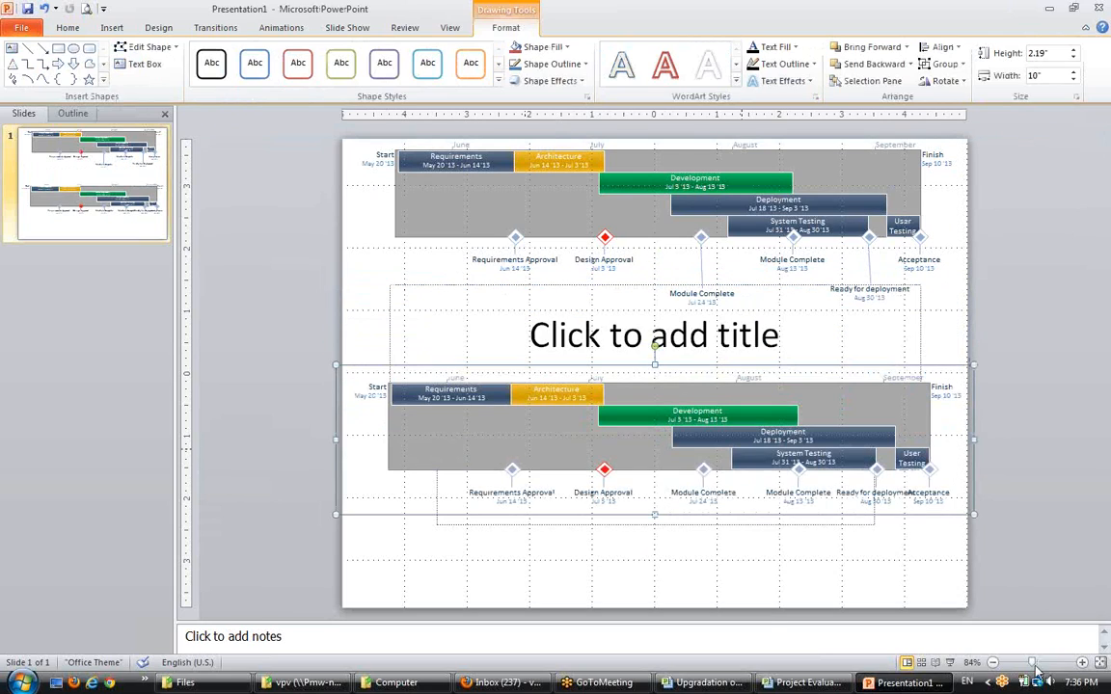
{"action": "left_click", "coordinate": [949, 663]}
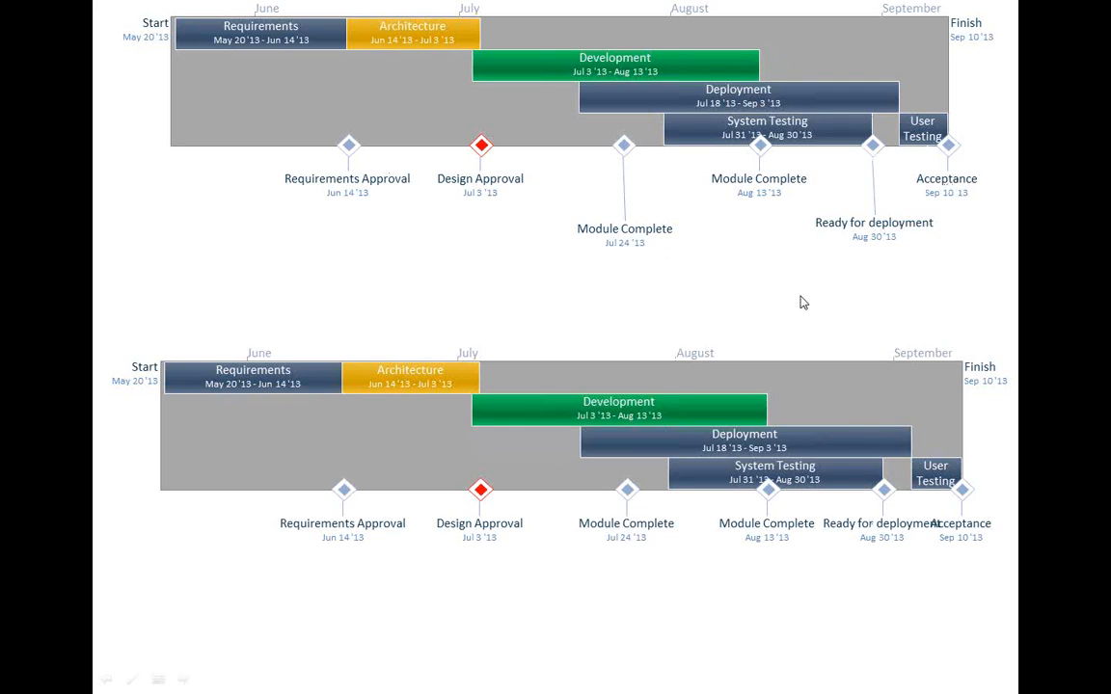
{"action": "key", "text": "Escape"}
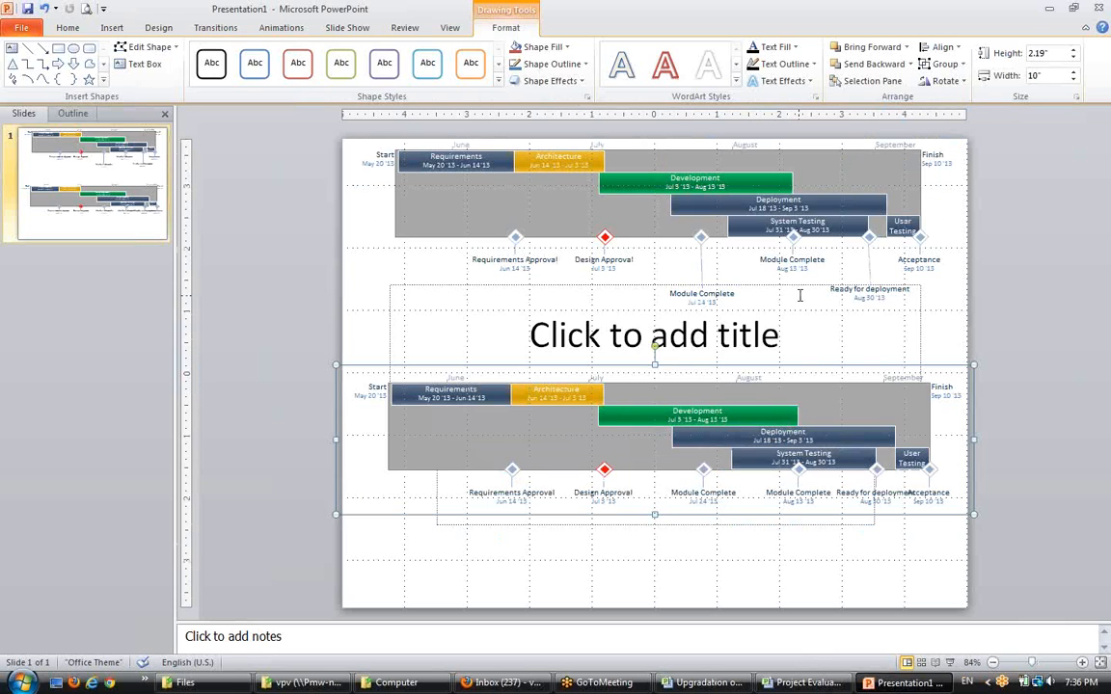
Close the presentation and return to the task table of the Upgradation of a Product project
{"action": "left_click", "coordinate": [1099, 8]}
{"action": "left_click", "coordinate": [554, 362]}
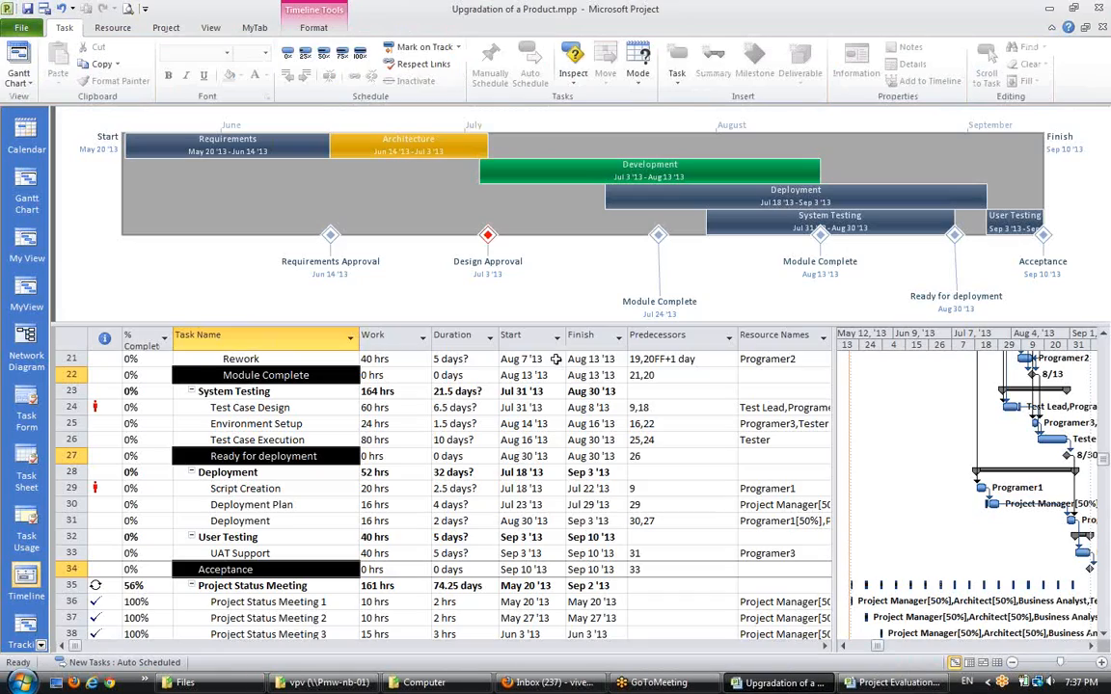
{"action": "left_click", "coordinate": [480, 440]}
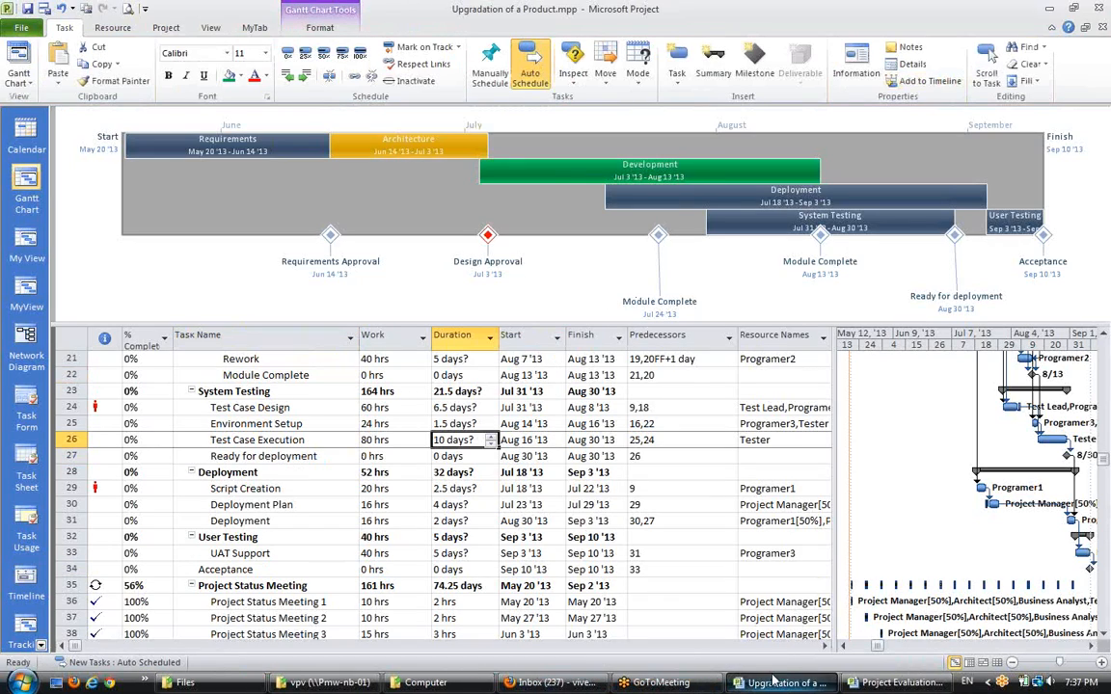
In the Project Evaluation project, collapse the Prepare Design, Development, Migration, Testing and Team Meeting summary tasks
{"action": "left_click", "coordinate": [901, 683]}
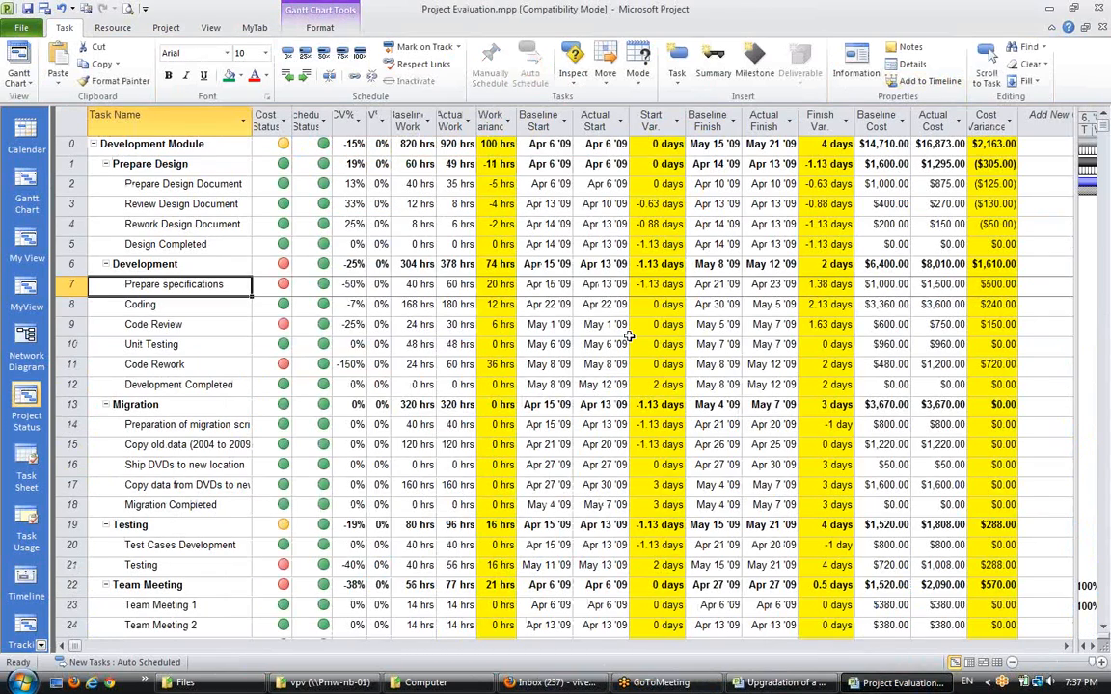
{"action": "left_click", "coordinate": [105, 164]}
{"action": "left_click", "coordinate": [105, 185]}
{"action": "left_click", "coordinate": [105, 204]}
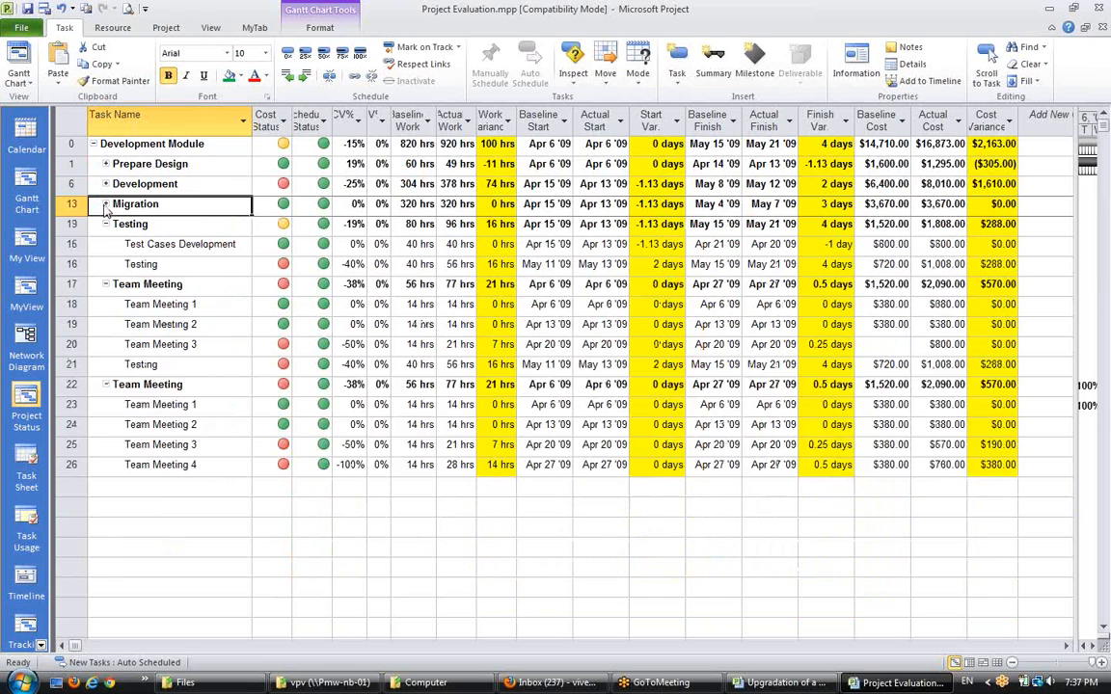
{"action": "left_click", "coordinate": [105, 223]}
{"action": "left_click", "coordinate": [105, 244]}
{"action": "left_click", "coordinate": [129, 328]}
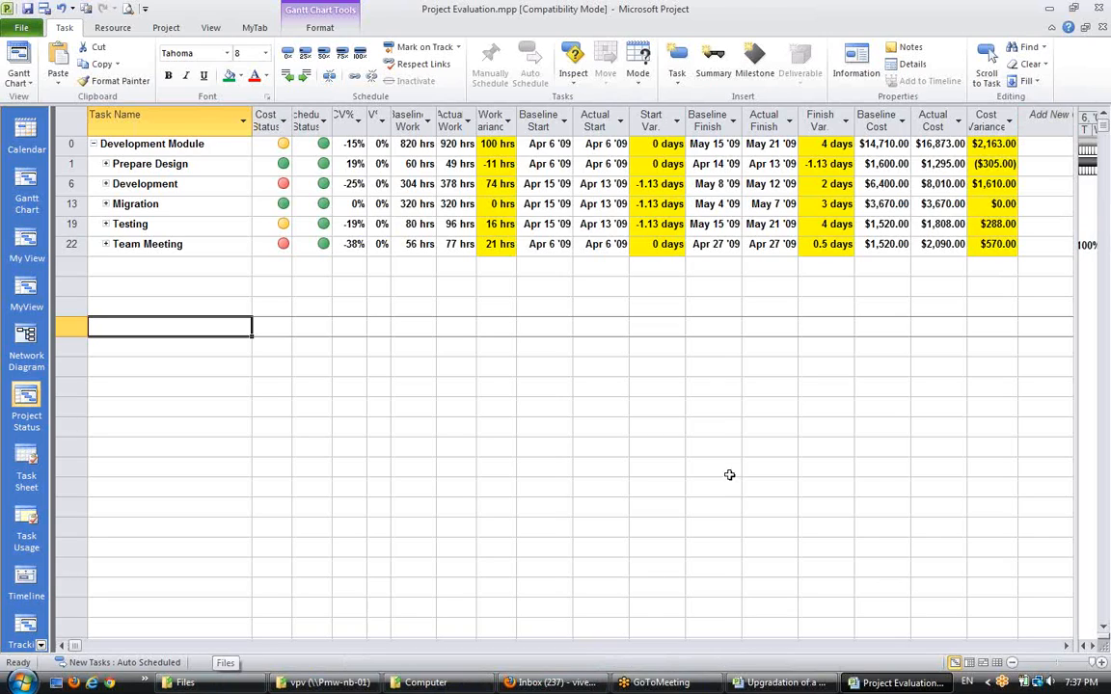
Keep Project Evaluation.mpp open and start the slide show of the PowerPoint file 8 MSP2010WS - Project Evaluation.pptx
{"action": "left_click", "coordinate": [1099, 9]}
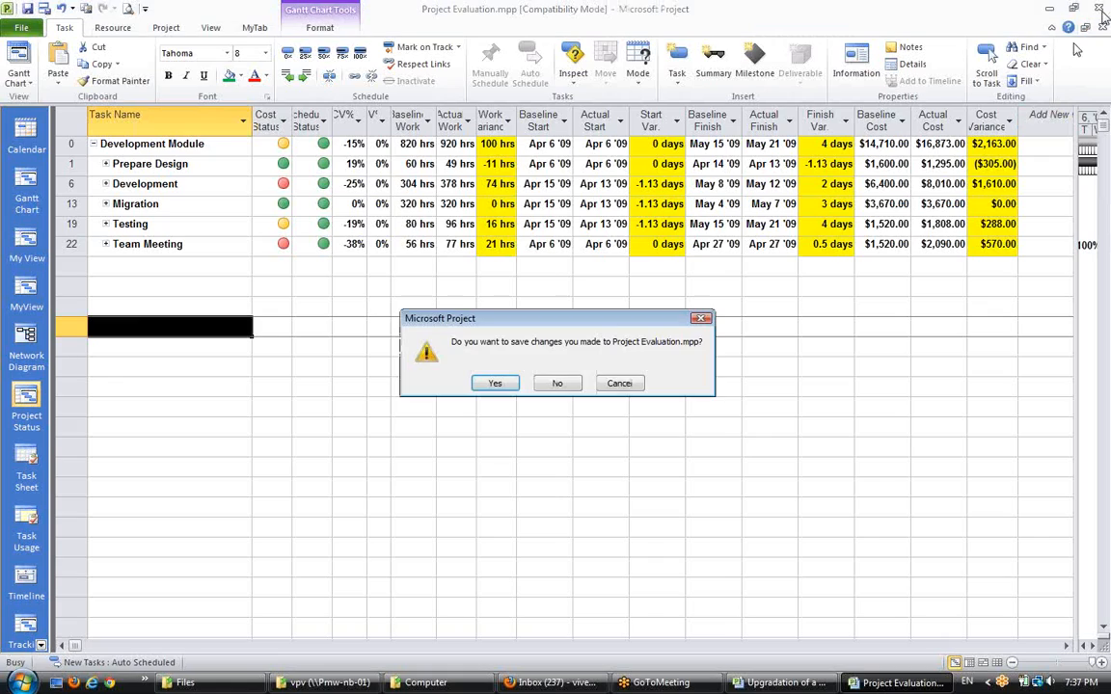
{"action": "left_click", "coordinate": [619, 383]}
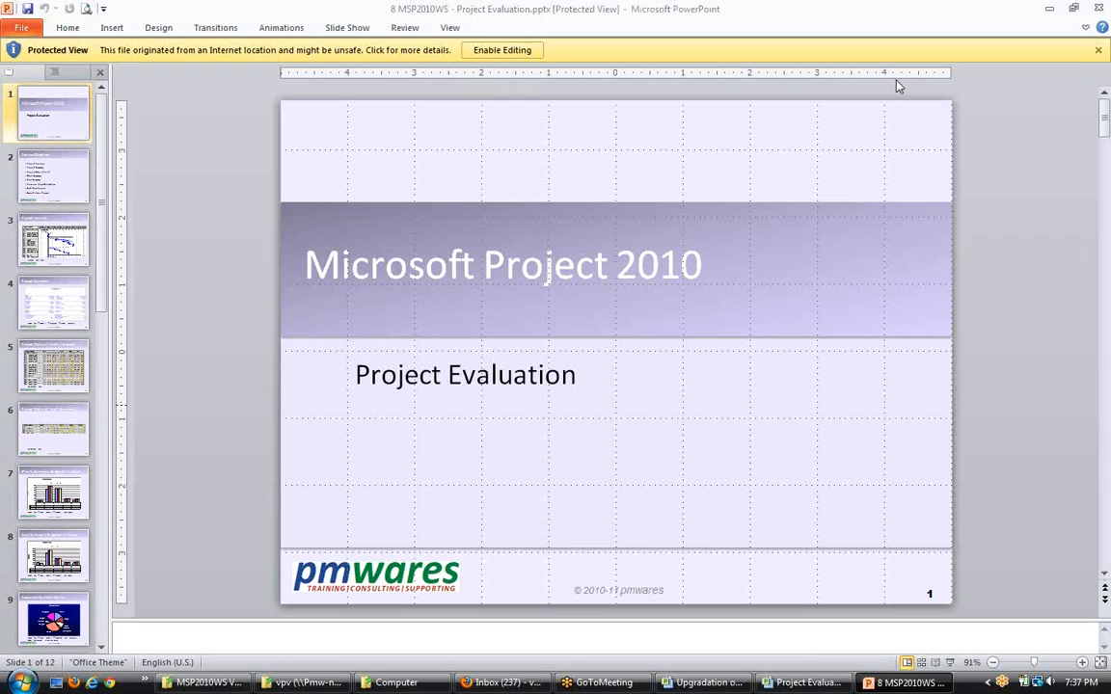
{"action": "left_click", "coordinate": [950, 665]}
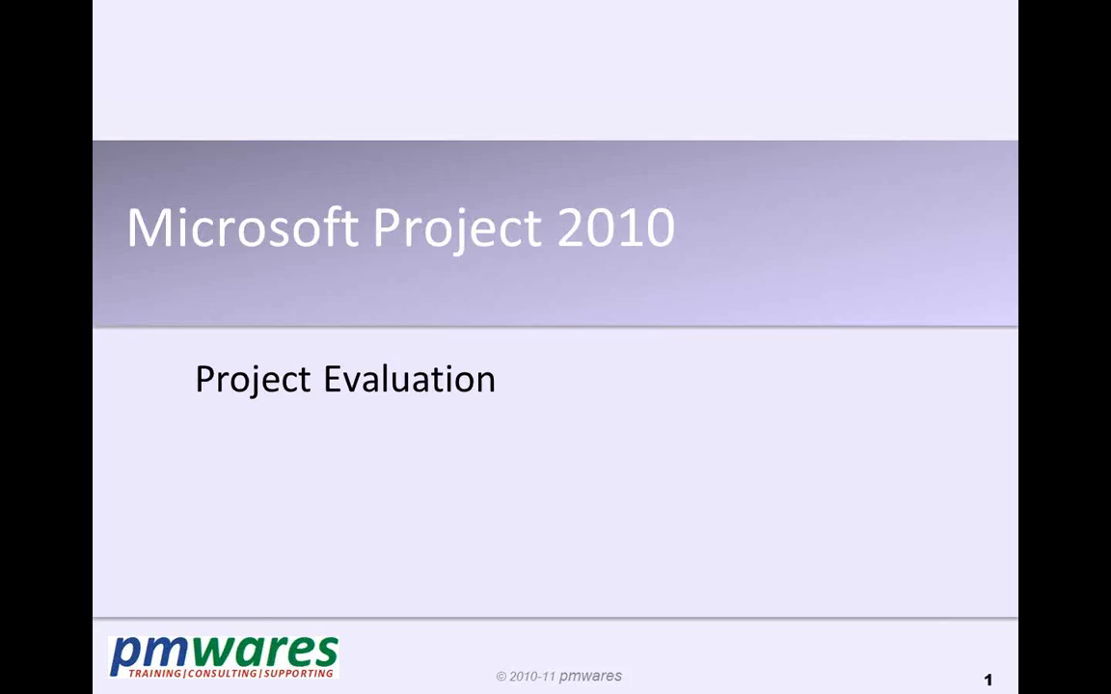